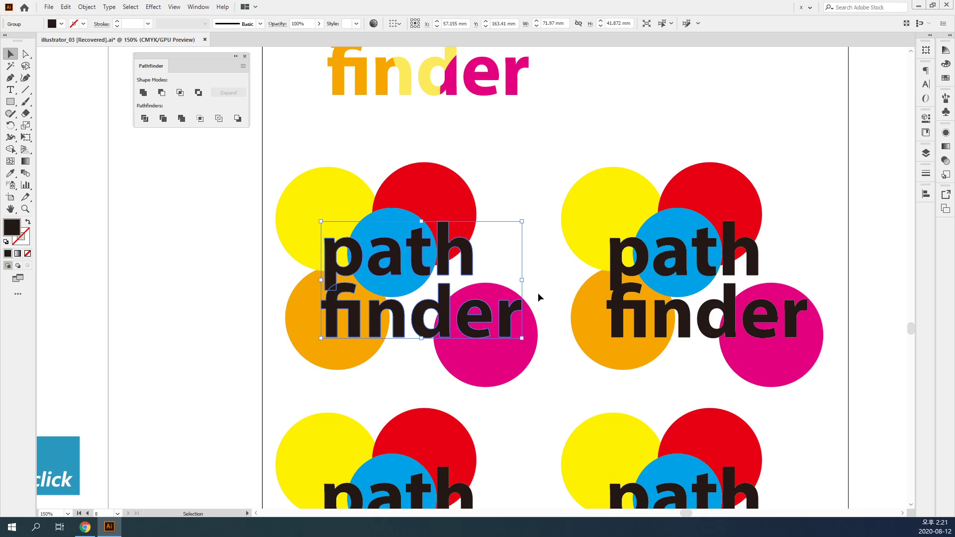
# Check the black "path finder" lettering in outline view, and send it behind the circles.
pyautogui.press('a')
pyautogui.hotkey('ctrl', 'y')
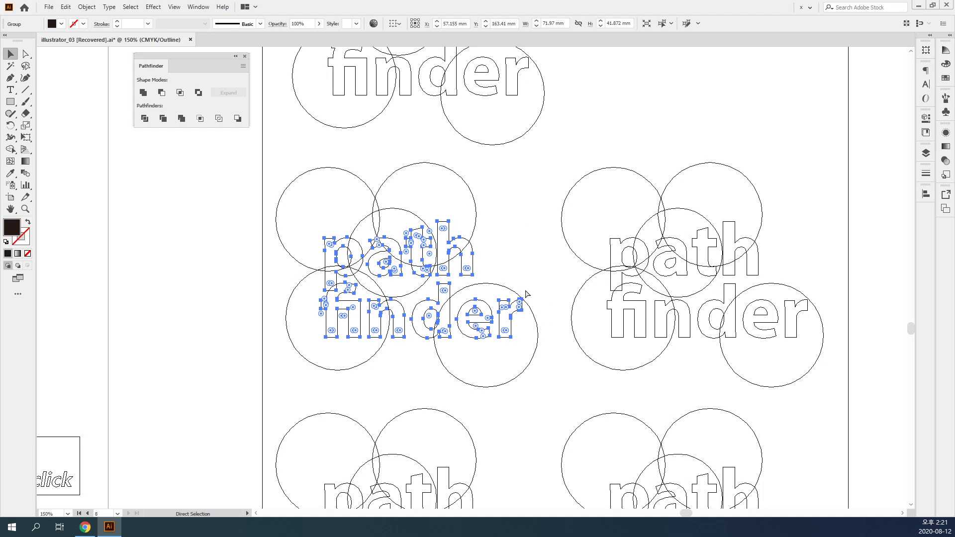
pyautogui.hotkey('ctrl', 'y')
pyautogui.press('v')
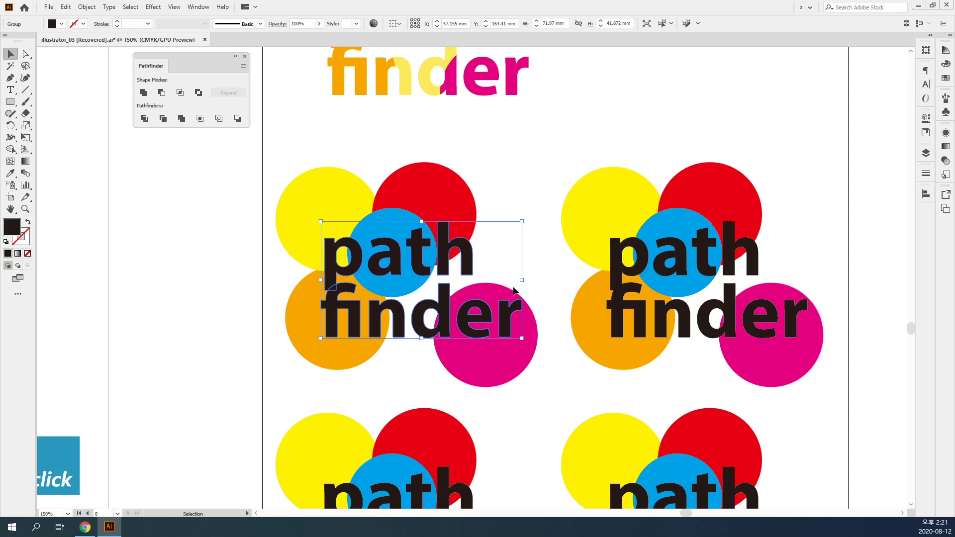
pyautogui.hotkey('ctrl', 'shift', '[')
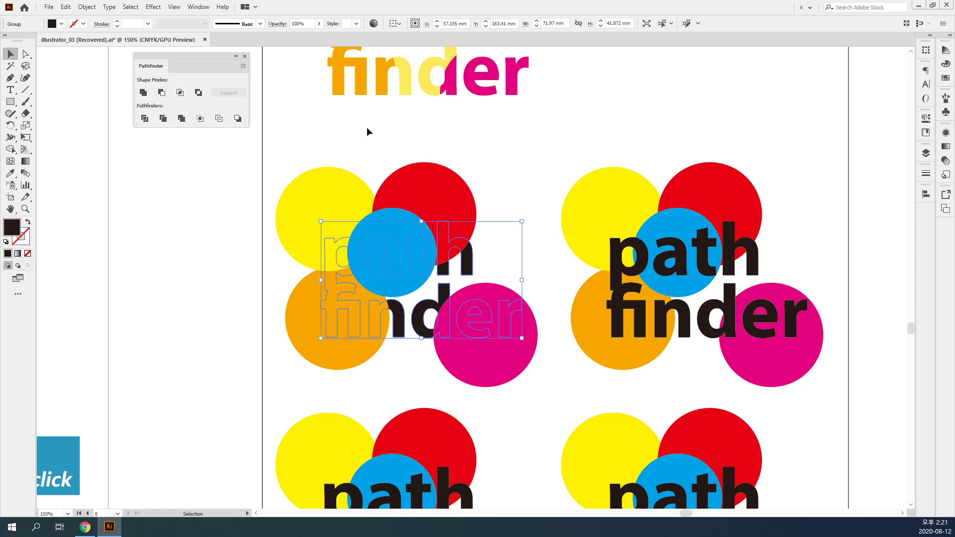
# Split the overlapping circles and lettering of this composition into separate pieces with Pathfinder Divide.
pyautogui.moveTo(271, 164); pyautogui.dragTo(532, 374)
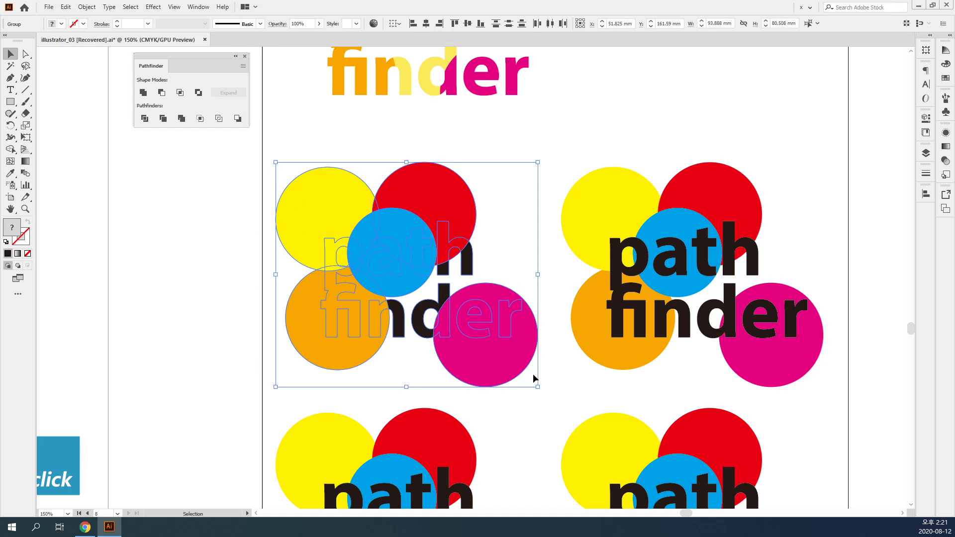
pyautogui.click(144, 119)
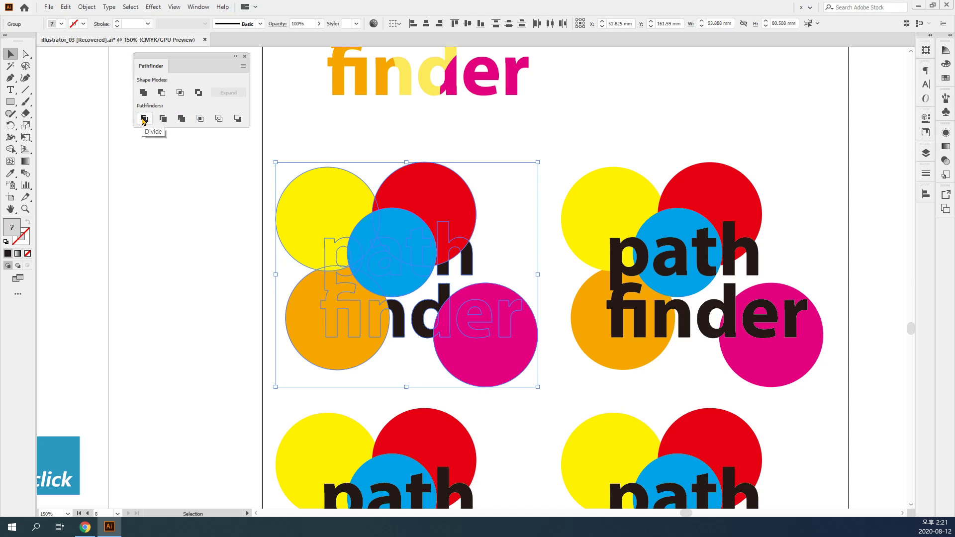
pyautogui.click(490, 194)
# Delete the red, magenta, yellow and orange circle areas that lie outside the letters.
pyautogui.click(447, 192)
pyautogui.press('Delete')
pyautogui.click(494, 373)
pyautogui.press('Delete')
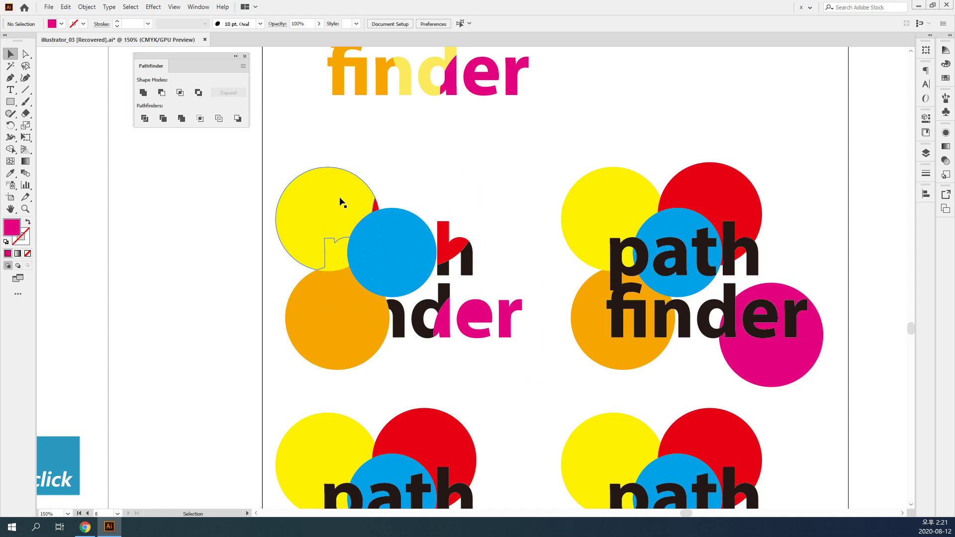
pyautogui.click(341, 202)
pyautogui.press('Delete')
pyautogui.click(297, 327)
pyautogui.press('Delete')
# Delete the blue circle areas outside the letters and the red sliver above the a.
pyautogui.click(407, 281)
pyautogui.press('Delete')
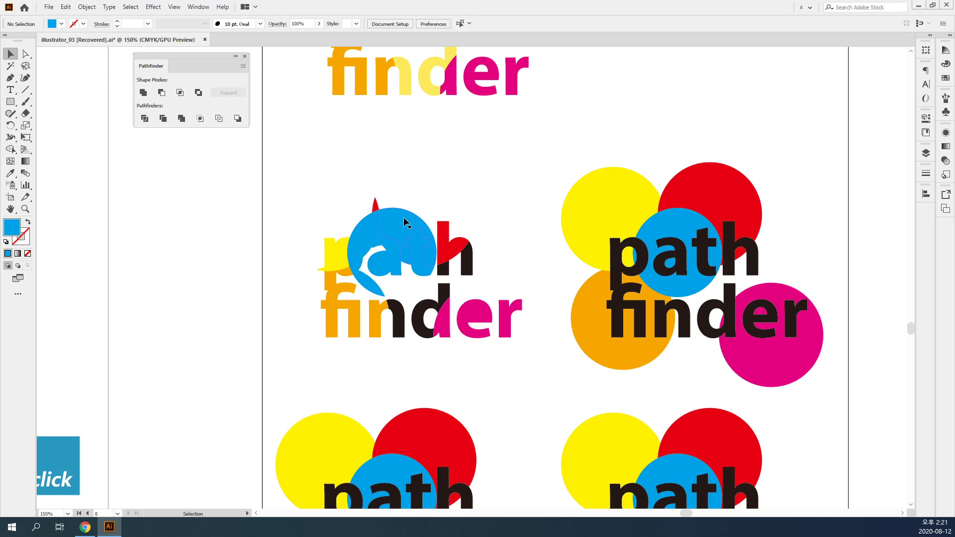
pyautogui.click(404, 222)
pyautogui.press('Delete')
pyautogui.click(374, 205)
pyautogui.press('Delete')
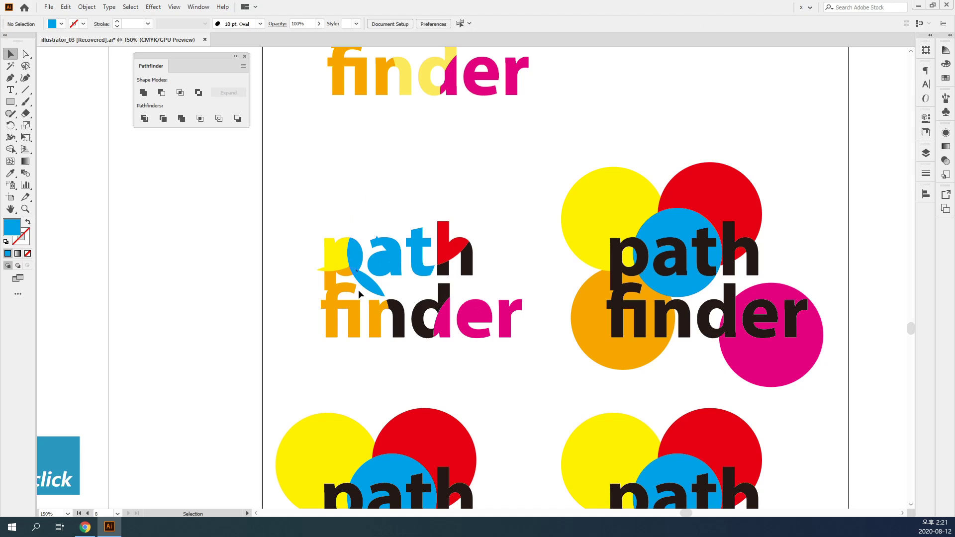
pyautogui.click(359, 292)
pyautogui.press('Delete')
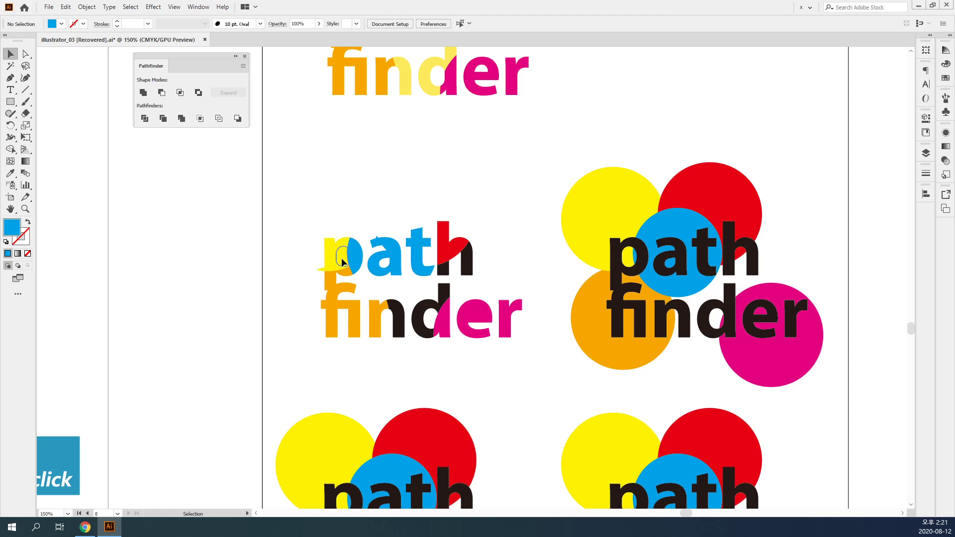
# Delete the yellow leftovers inside the counter of the p and along its outer stem edge.
pyautogui.click(341, 263)
pyautogui.press('Delete')
pyautogui.click(320, 270)
pyautogui.press('Delete')
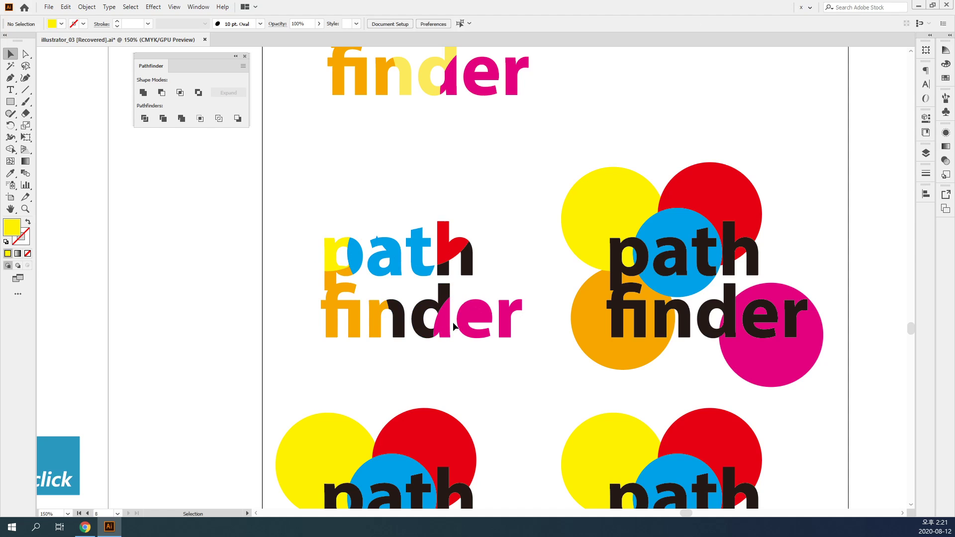
# Delete the magenta piece inside the e, the red piece under the h's arch and the blue tip beside the t.
pyautogui.moveTo(427, 294); pyautogui.dragTo(584, 371)
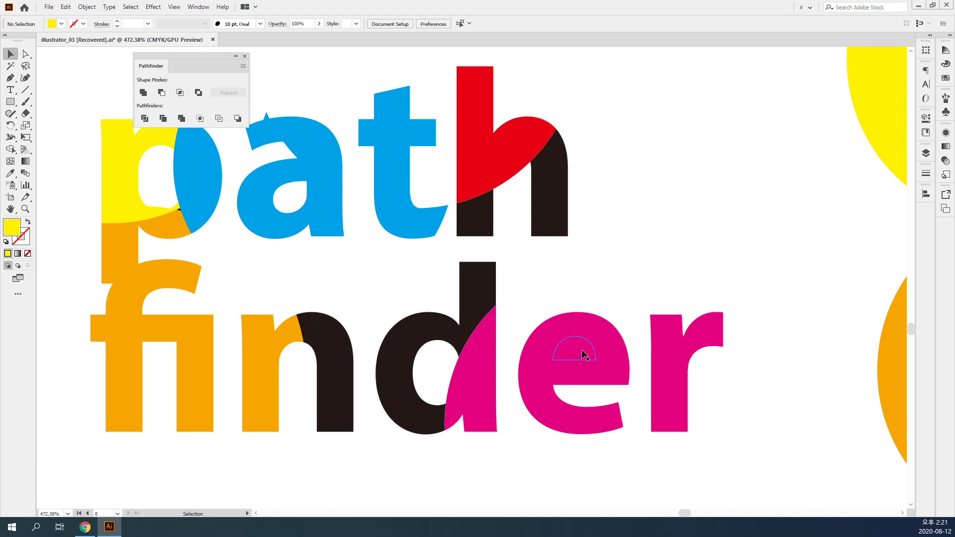
pyautogui.click(583, 354)
pyautogui.press('Delete')
pyautogui.click(507, 153)
pyautogui.press('Delete')
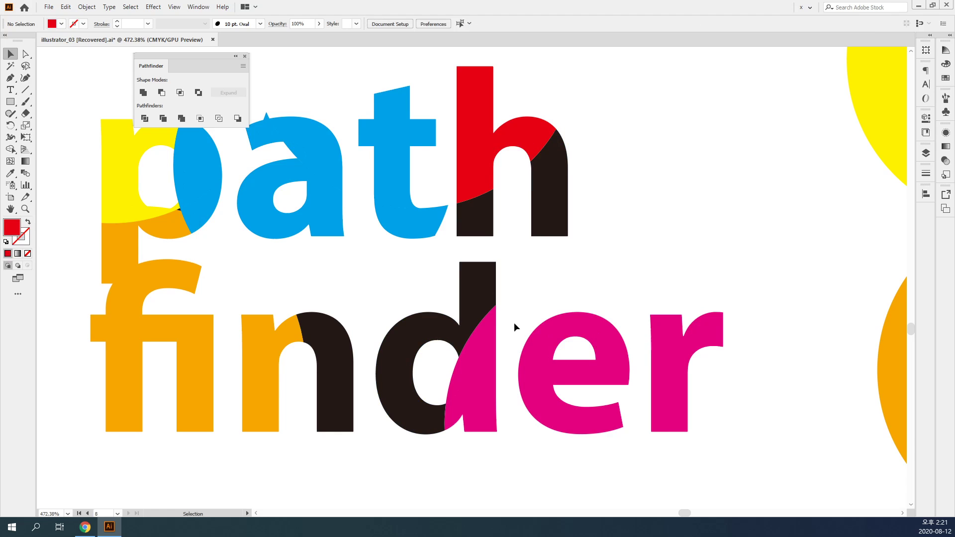
pyautogui.moveTo(514, 366); pyautogui.dragTo(558, 249)
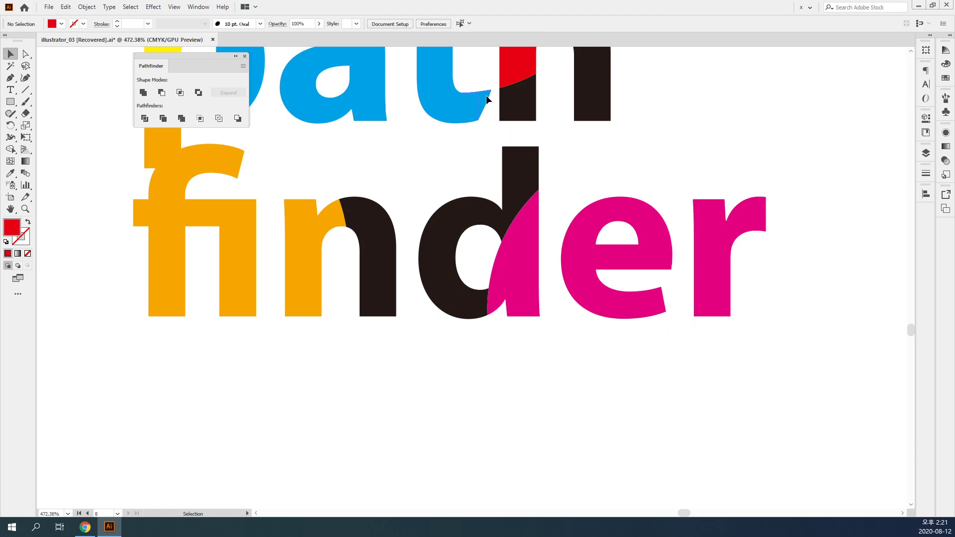
pyautogui.click(486, 99)
pyautogui.press('Delete')
# Delete the magenta piece and the empty path inside the counter of the d.
pyautogui.keyDown('ctrl'); pyautogui.click(484, 248); pyautogui.keyUp('ctrl')
pyautogui.keyDown('ctrl'); pyautogui.click(484, 247); pyautogui.keyUp('ctrl')
pyautogui.moveTo(492, 315); pyautogui.dragTo(580, 219)
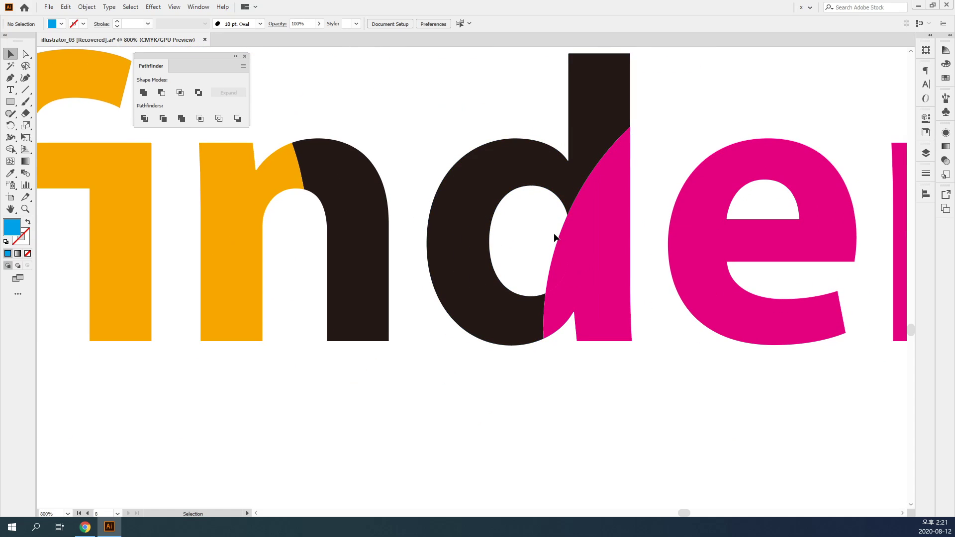
pyautogui.click(562, 262)
pyautogui.press('Delete')
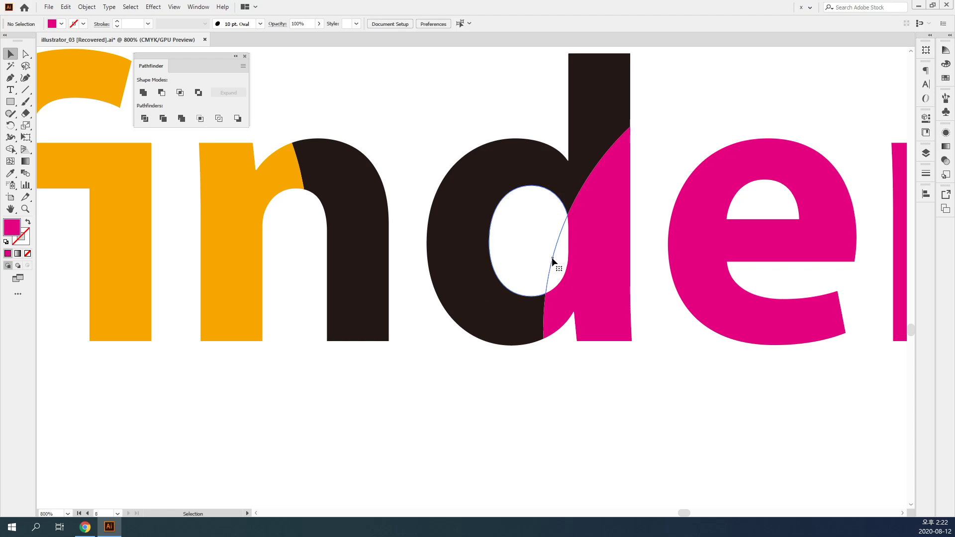
pyautogui.click(553, 266)
pyautogui.press('Delete')
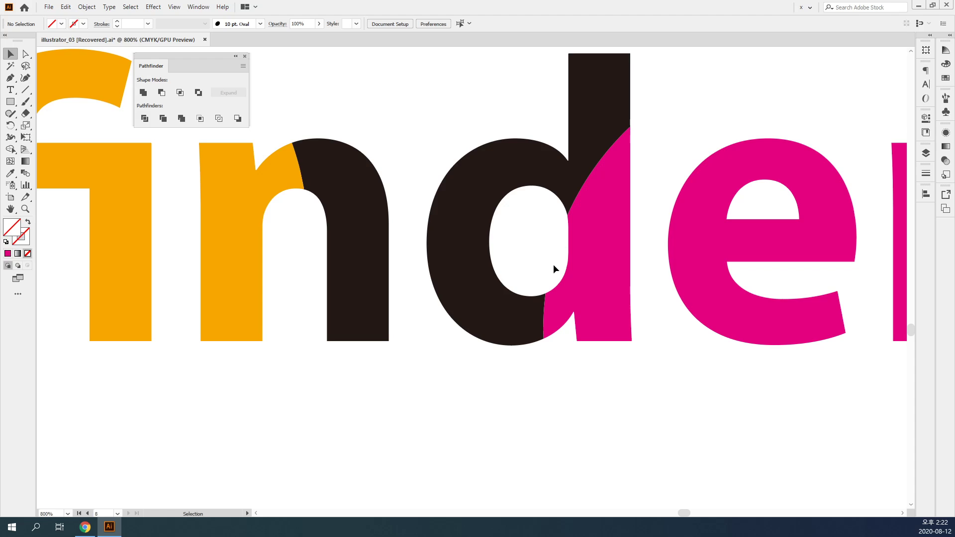
# Delete the small blue spike protruding above the letter a.
pyautogui.hotkey('ctrl', '-')
pyautogui.hotkey('ctrl', '-')
pyautogui.hotkey('ctrl', '-')
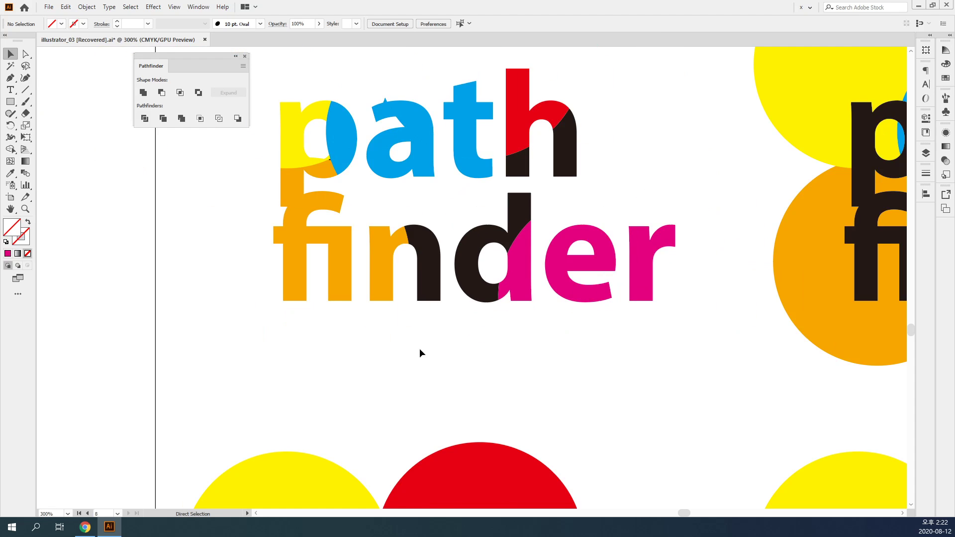
pyautogui.click(401, 120)
pyautogui.click(390, 96)
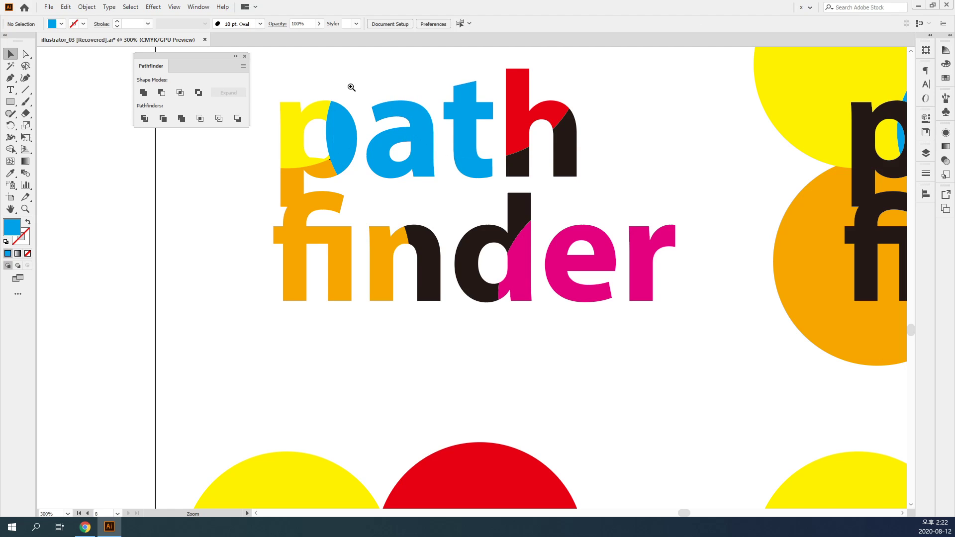
# Inspect the p in outline view and remove the blue and yellow leftovers inside its counter.
pyautogui.moveTo(350, 87); pyautogui.dragTo(461, 313)
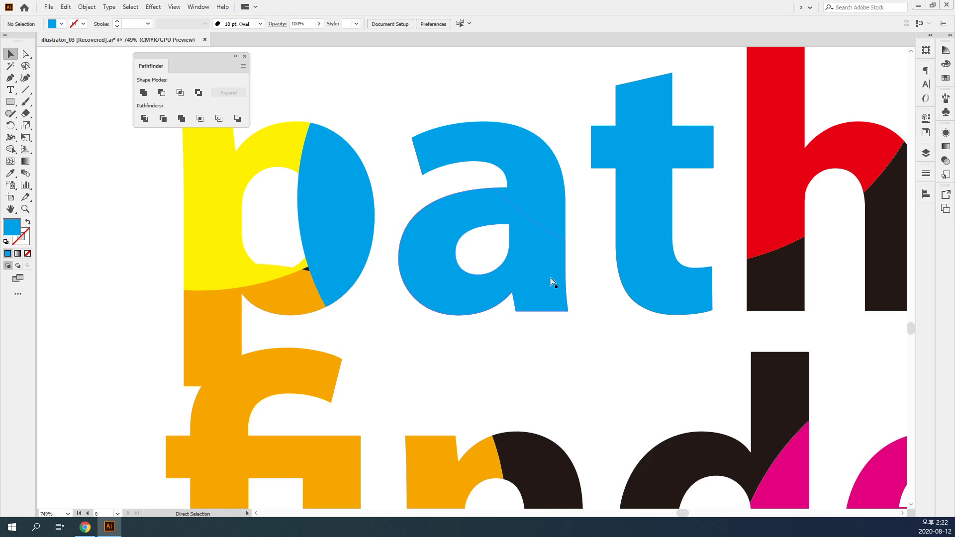
pyautogui.hotkey('ctrl', 'y')
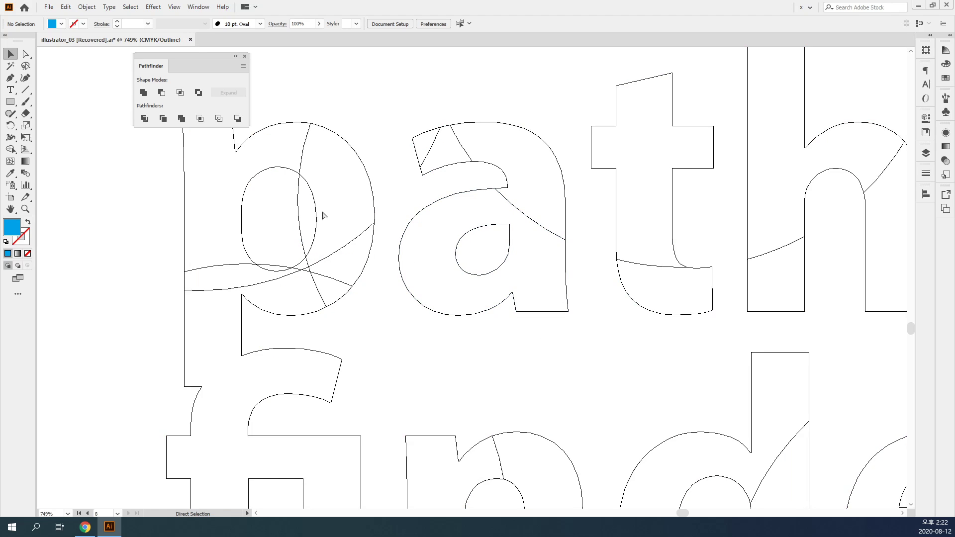
pyautogui.hotkey('ctrl', 'y')
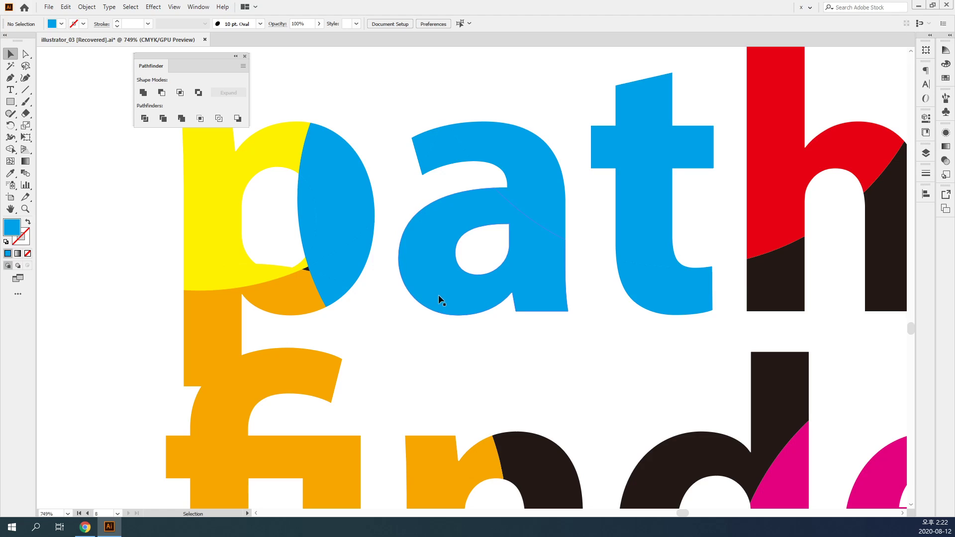
pyautogui.click(306, 226)
pyautogui.press('Delete')
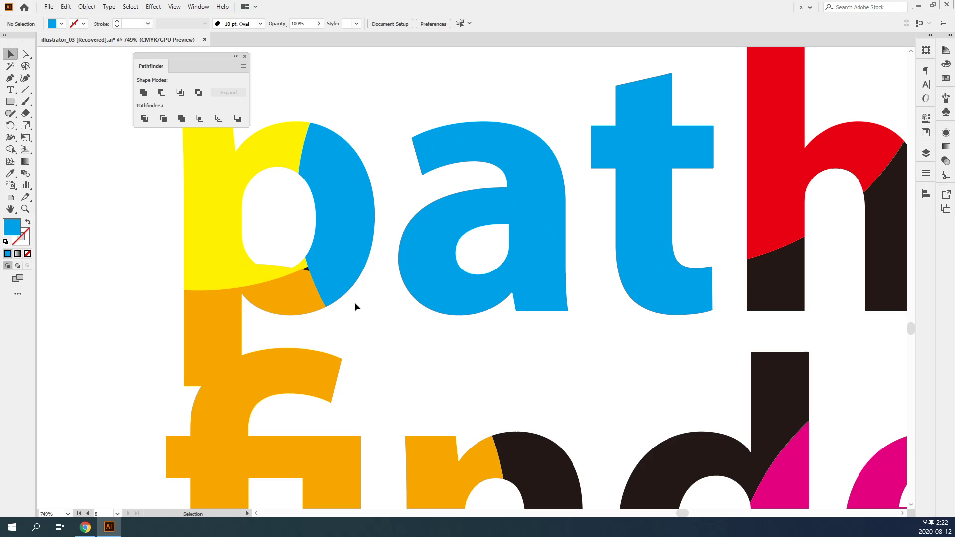
pyautogui.click(275, 269)
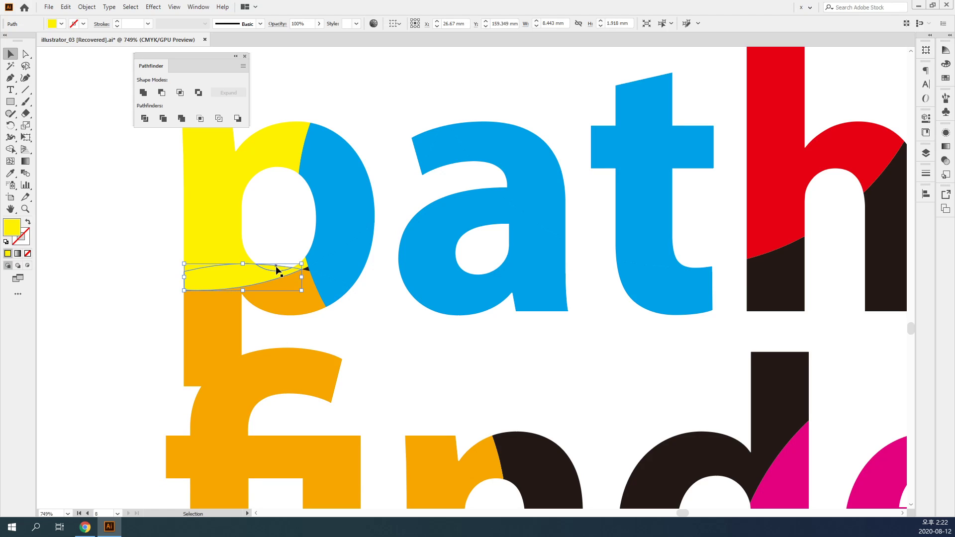
pyautogui.click(350, 297)
# Unite the two blue pieces of the p into one shape and check the result in outline view.
pyautogui.click(352, 229)
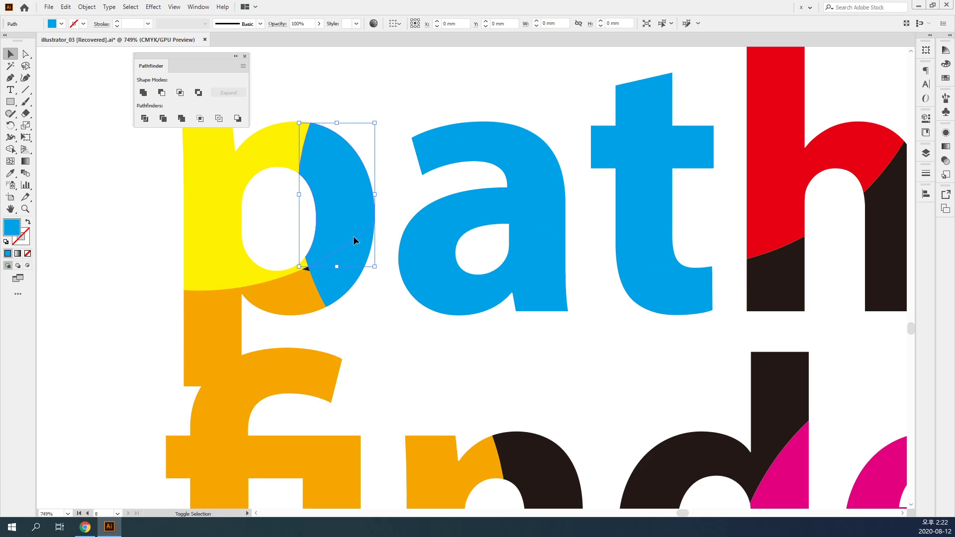
pyautogui.keyDown('shift'); pyautogui.click(335, 305); pyautogui.keyUp('shift')
pyautogui.hotkey('ctrl', 'y')
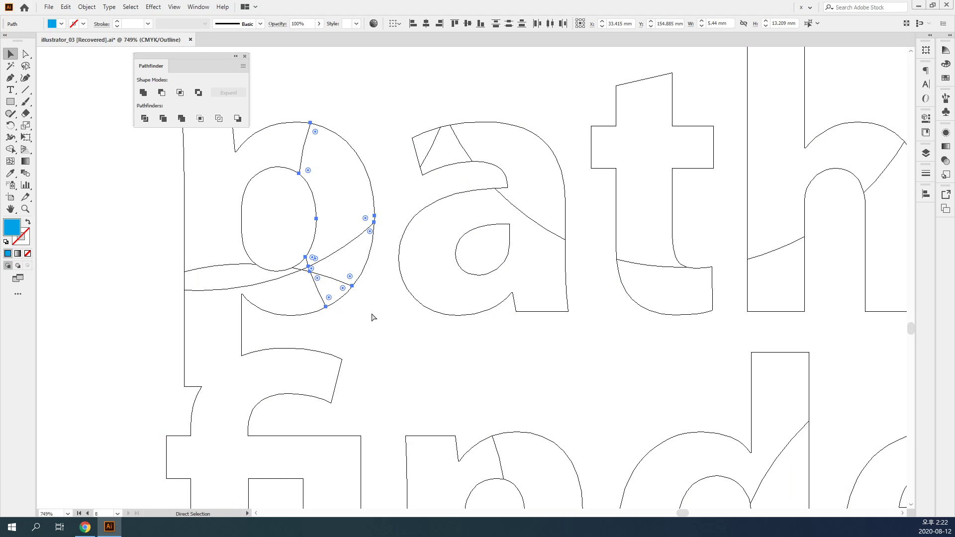
pyautogui.hotkey('ctrl', 'y')
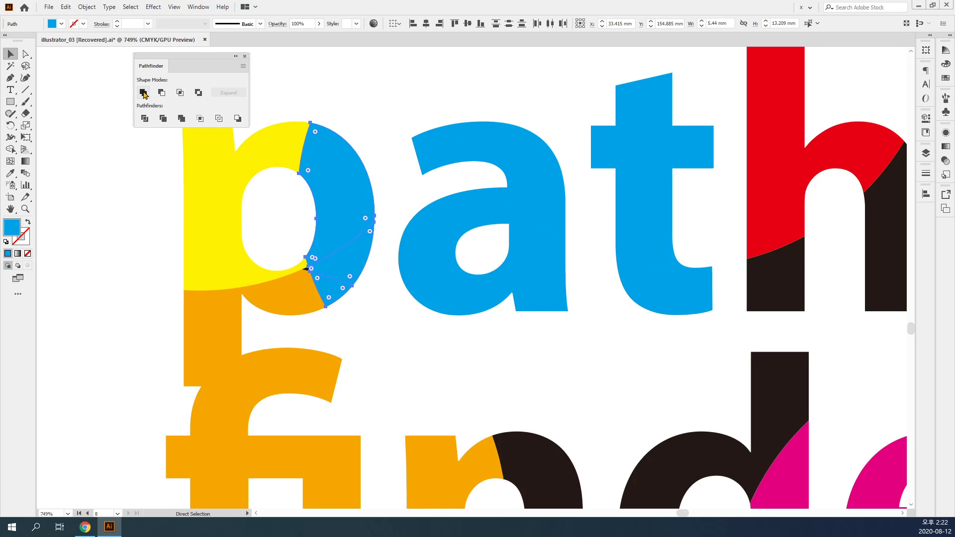
pyautogui.hotkey('ctrl', 'y')
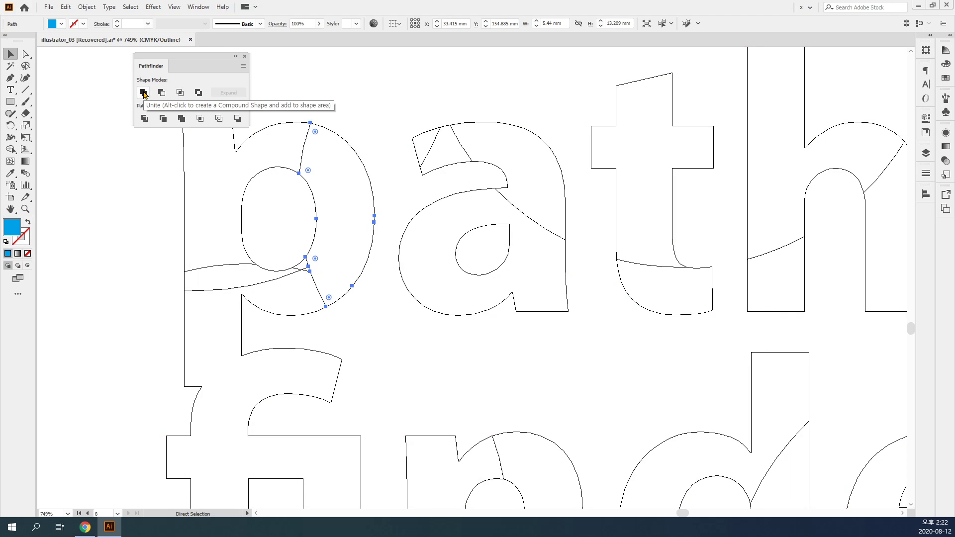
pyautogui.hotkey('ctrl', 'y')
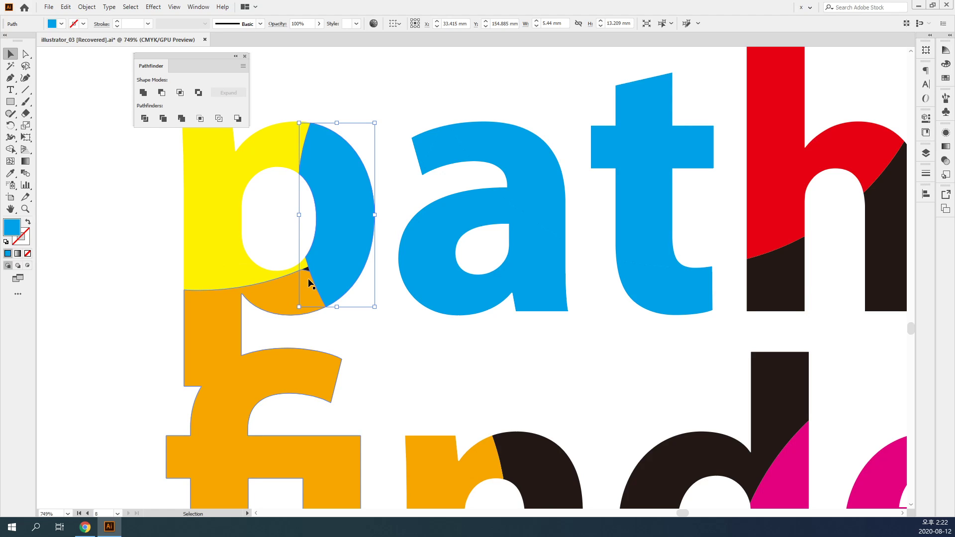
# Recolour the small black triangle in the p with the sampled orange and unite it with the adjoining orange shape.
pyautogui.scroll(5, 313, 277)
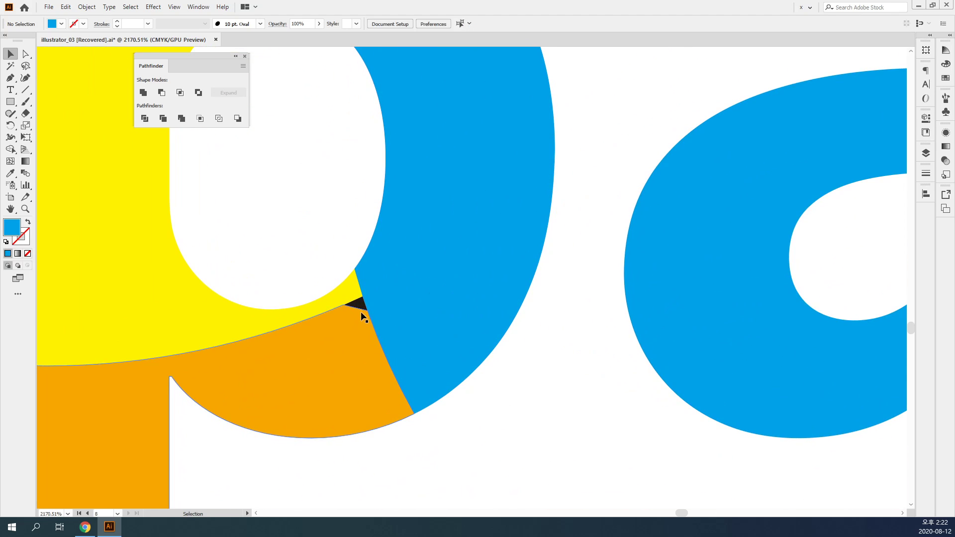
pyautogui.click(362, 308)
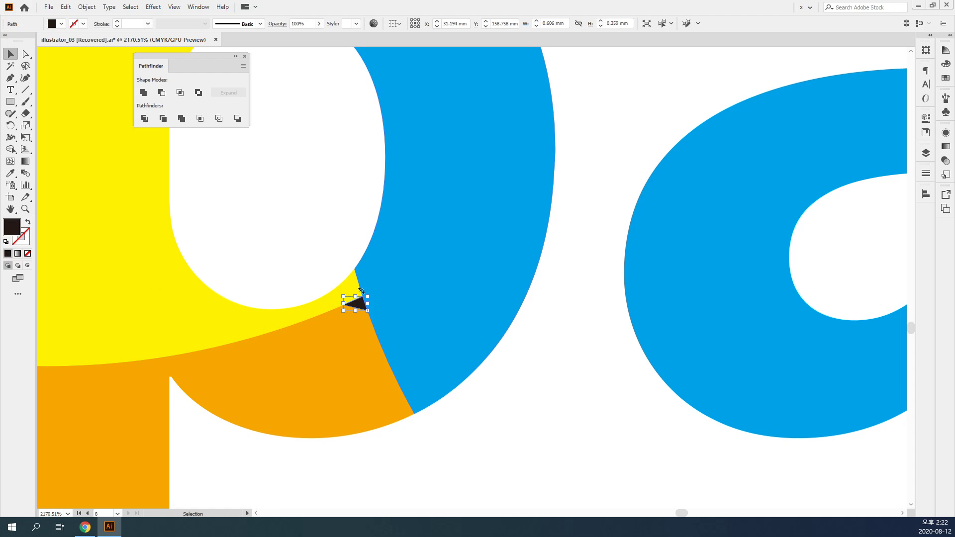
pyautogui.keyDown('shift'); pyautogui.click(336, 341); pyautogui.keyUp('shift')
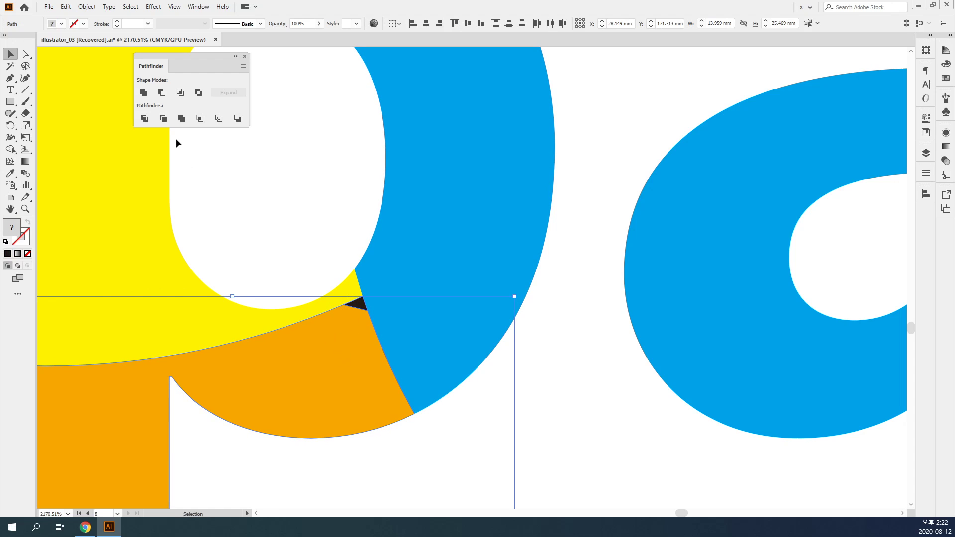
pyautogui.press('i')
pyautogui.click(306, 333)
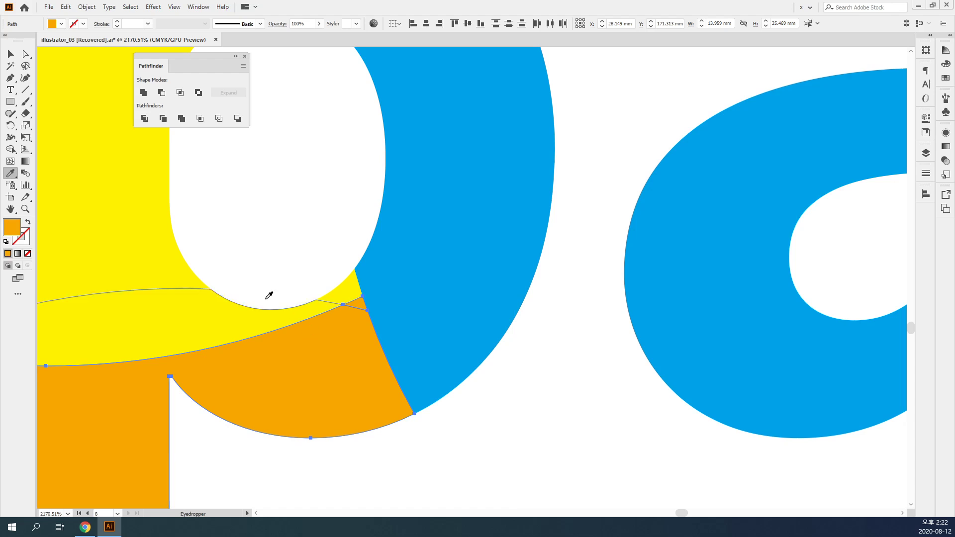
pyautogui.click(144, 92)
pyautogui.press('v')
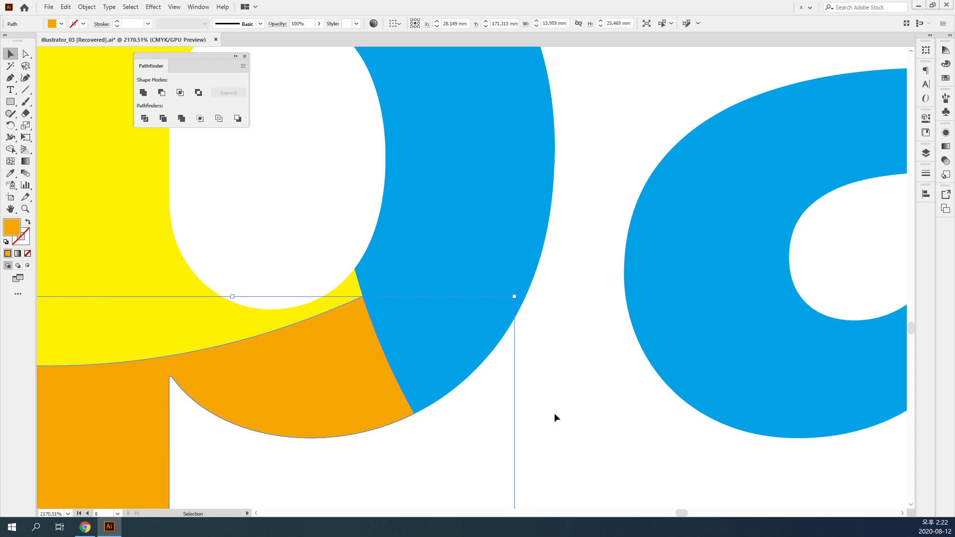
pyautogui.click(557, 416)
# Select all the coloured pieces of the finished "path finder" lettering and group them.
pyautogui.hotkey('ctrl', '-')
pyautogui.hotkey('ctrl', '-')
pyautogui.hotkey('ctrl', '-')
pyautogui.hotkey('ctrl', '-')
pyautogui.hotkey('ctrl', '-')
pyautogui.hotkey('ctrl', '-')
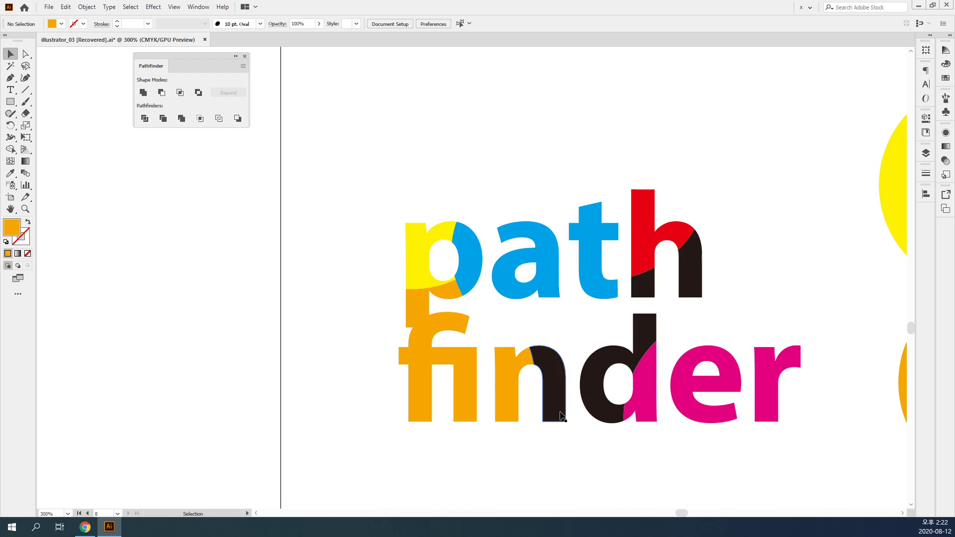
pyautogui.moveTo(364, 181); pyautogui.dragTo(814, 422)
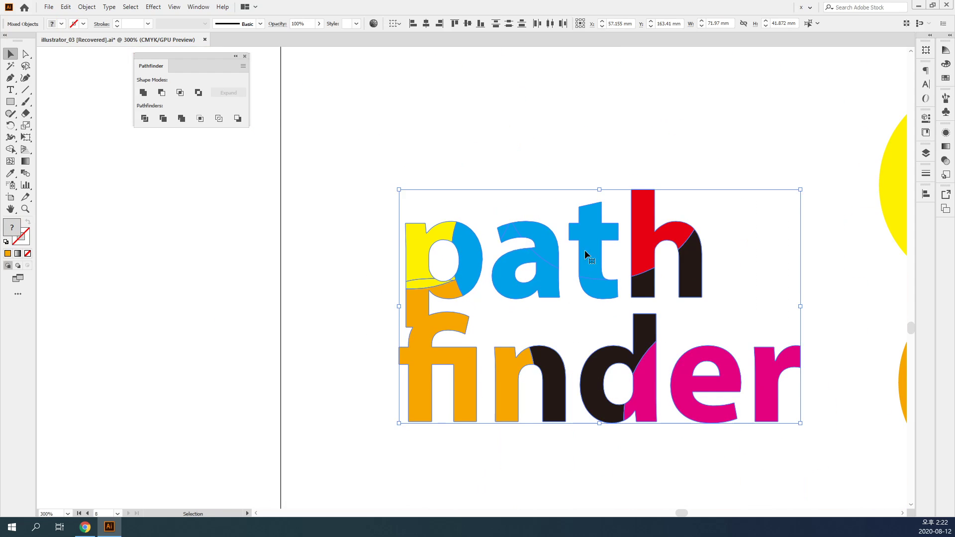
pyautogui.press('a')
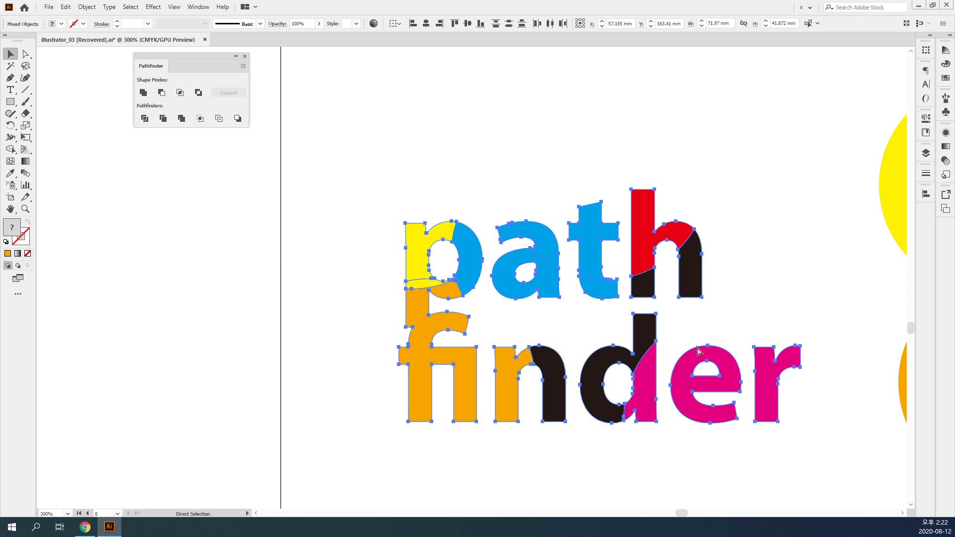
pyautogui.hotkey('ctrl', 'g')
pyautogui.click(736, 297)
# Add the text "mask" in the blank area beside the artboard and enlarge it to about 52 pt.
pyautogui.moveTo(749, 262); pyautogui.dragTo(105, 258)
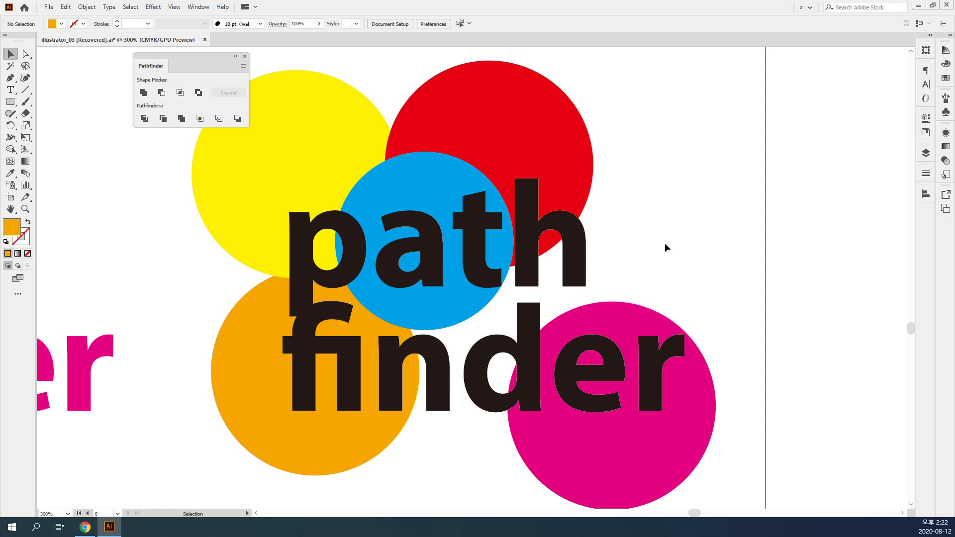
pyautogui.hotkey('ctrl', '-')
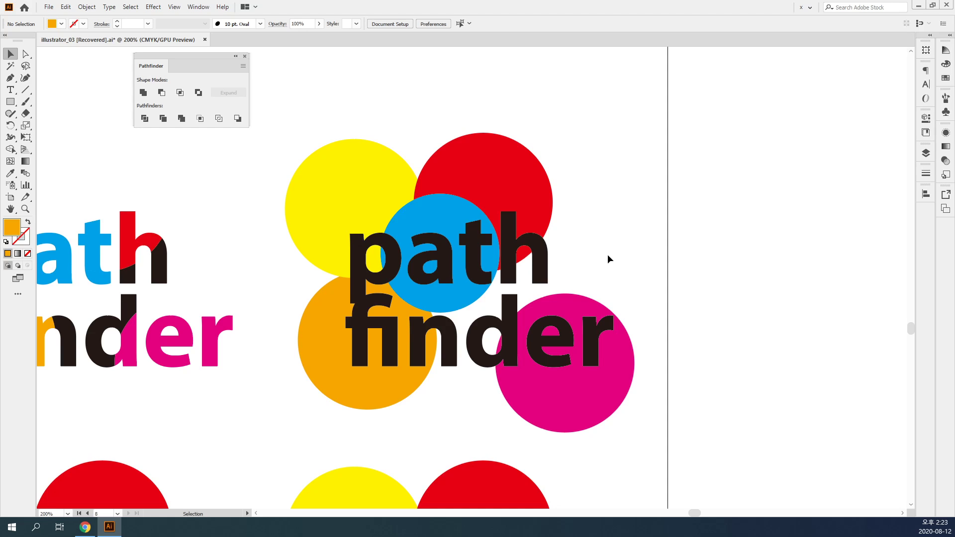
pyautogui.hotkey('ctrl', '-')
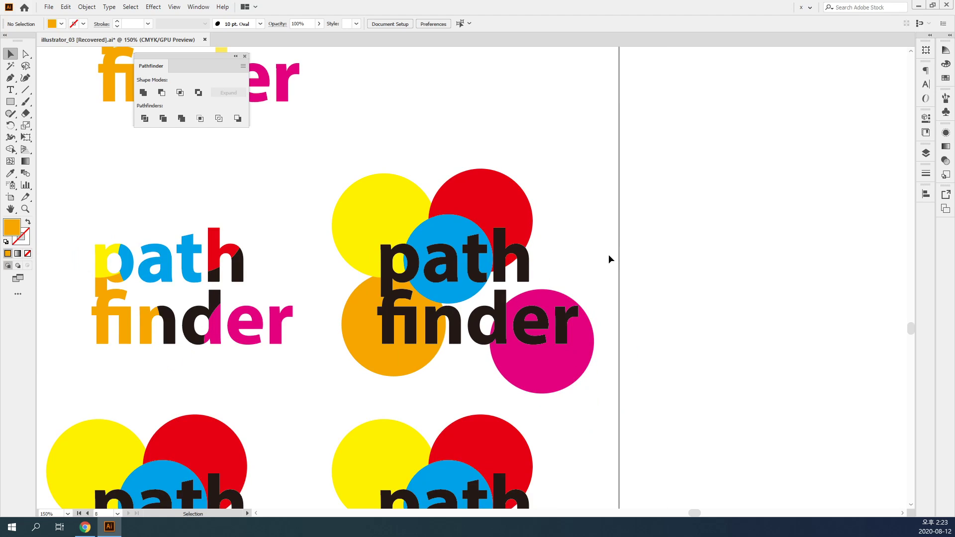
pyautogui.hotkey('ctrl', '+')
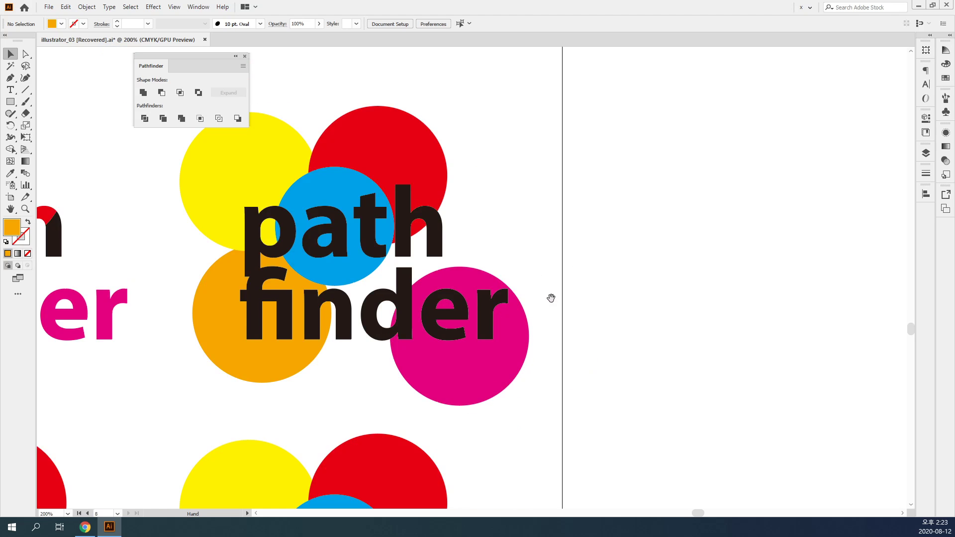
pyautogui.moveTo(551, 296); pyautogui.dragTo(687, 290)
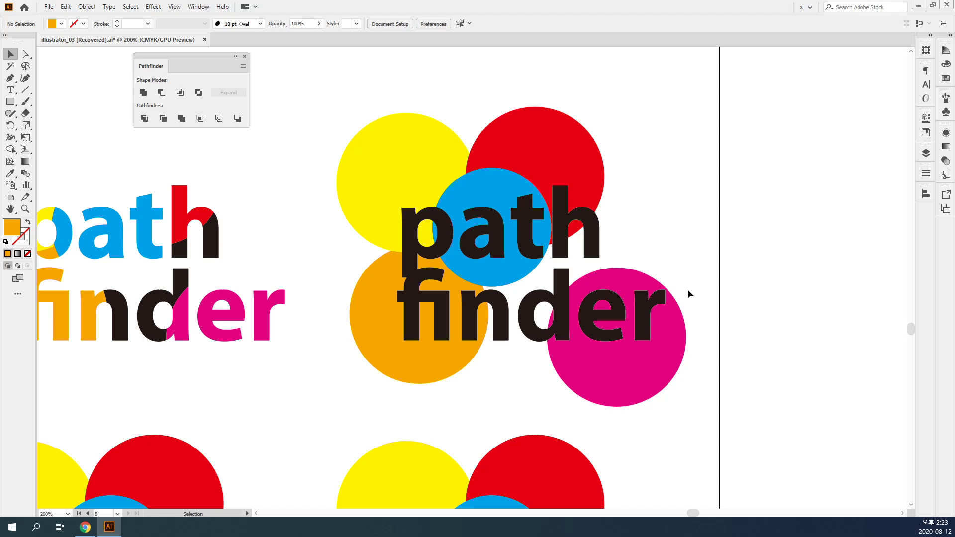
pyautogui.hscroll(5, 688, 288)
pyautogui.click(11, 90)
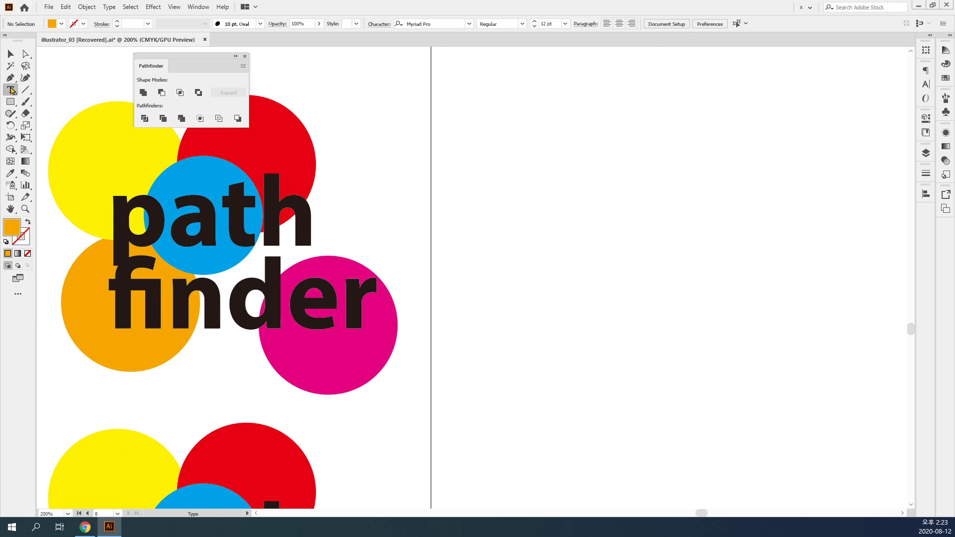
pyautogui.click(484, 110)
pyautogui.write('mask')
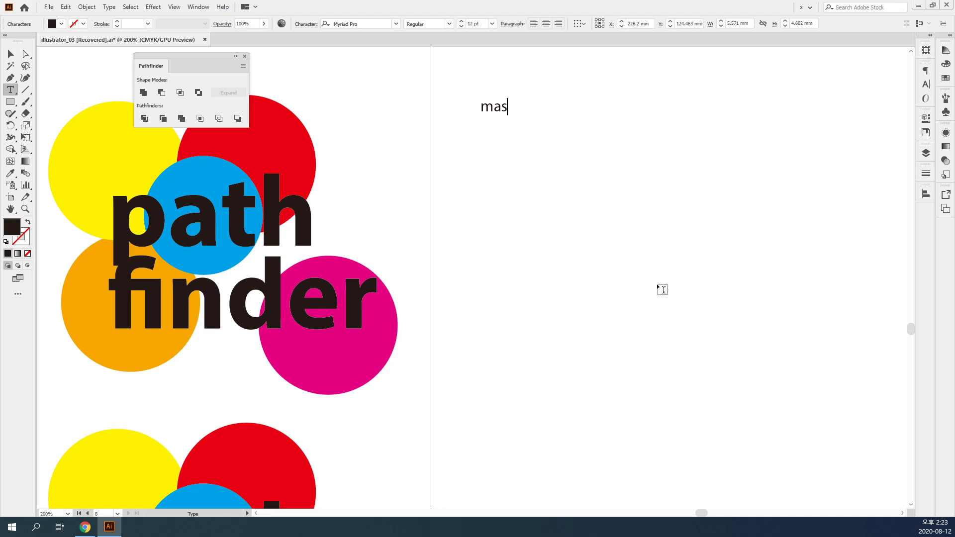
pyautogui.press('Escape')
pyautogui.hscroll(3, 591, 198)
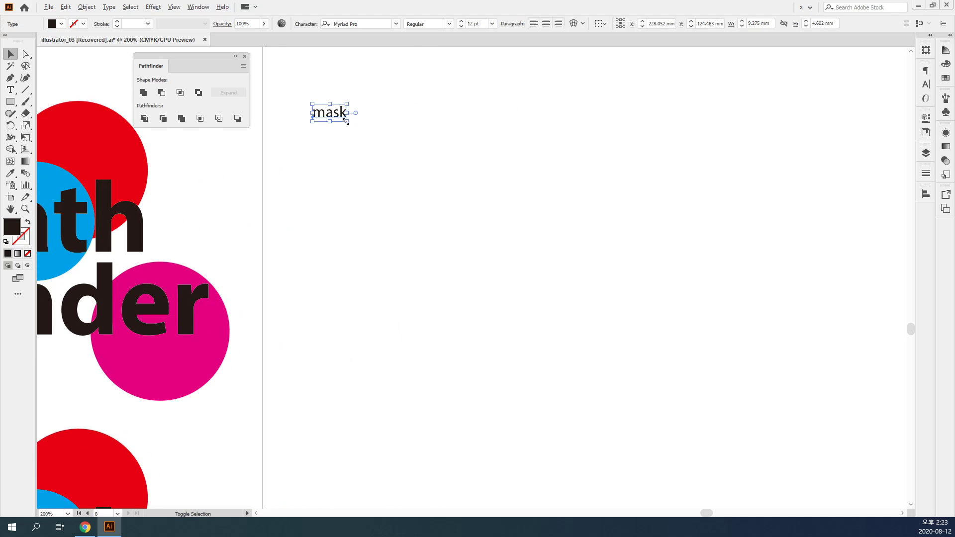
pyautogui.moveTo(347, 121); pyautogui.dragTo(601, 127)
# Place a copy of "mask" beside the original and replace its text with "clipping".
pyautogui.doubleClick(601, 127)
pyautogui.hotkey('ctrl', 'a')
pyautogui.write('clipping')
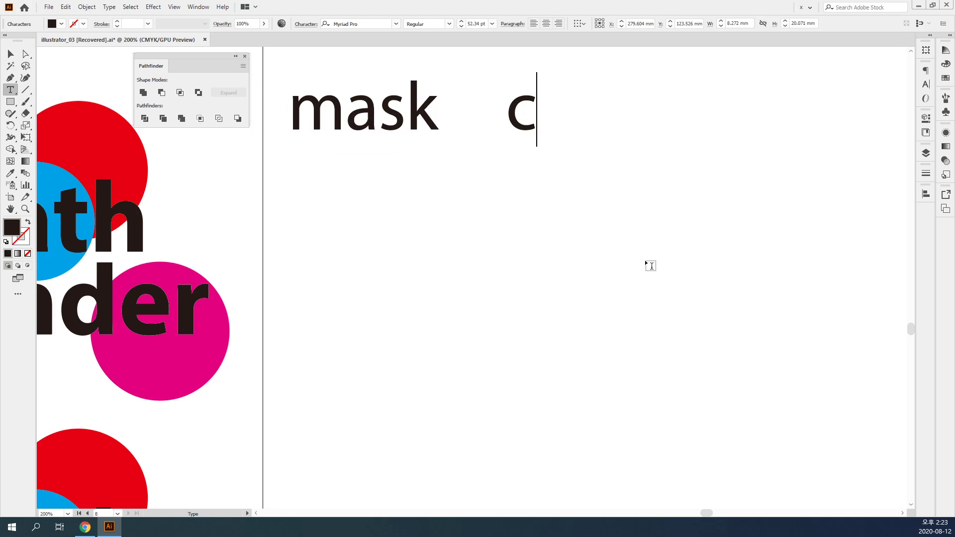
pyautogui.write(' mask')
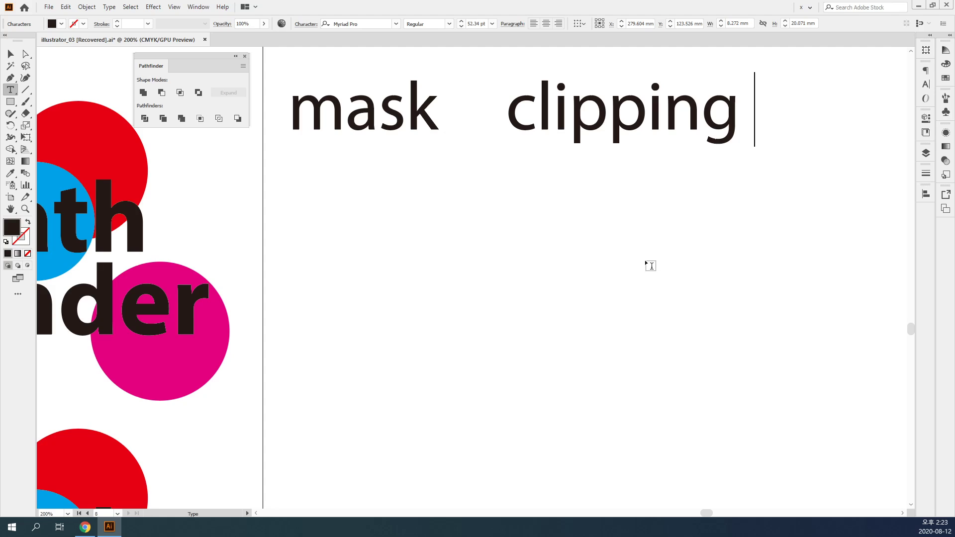
pyautogui.press('BackSpace')
pyautogui.press('BackSpace')
pyautogui.press('BackSpace')
pyautogui.press('BackSpace')
pyautogui.press('BackSpace')
pyautogui.press('Escape')
# Copy "clipping" straight down below itself and change the copy's text to "opacity".
pyautogui.moveTo(613, 143); pyautogui.dragTo(613, 245)
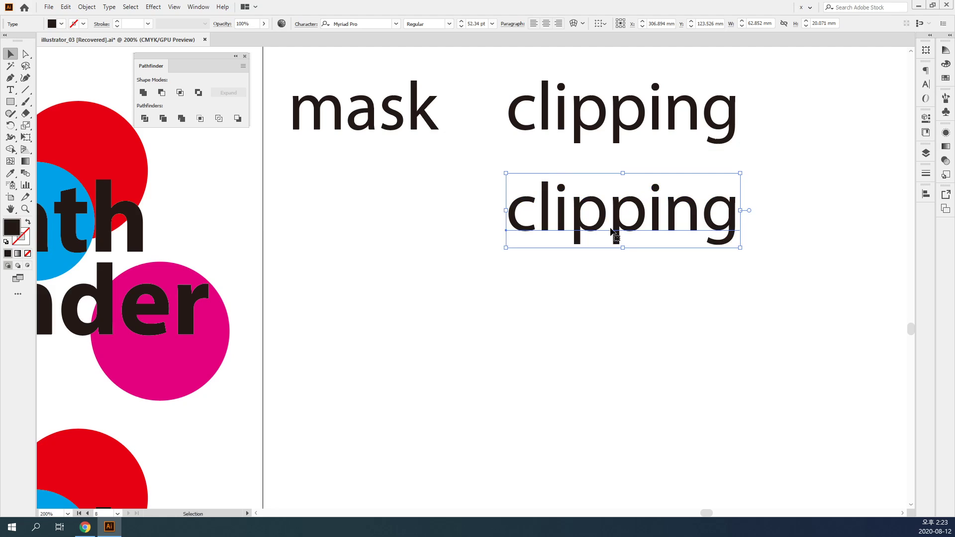
pyautogui.doubleClick(612, 225)
pyautogui.write('opacity')
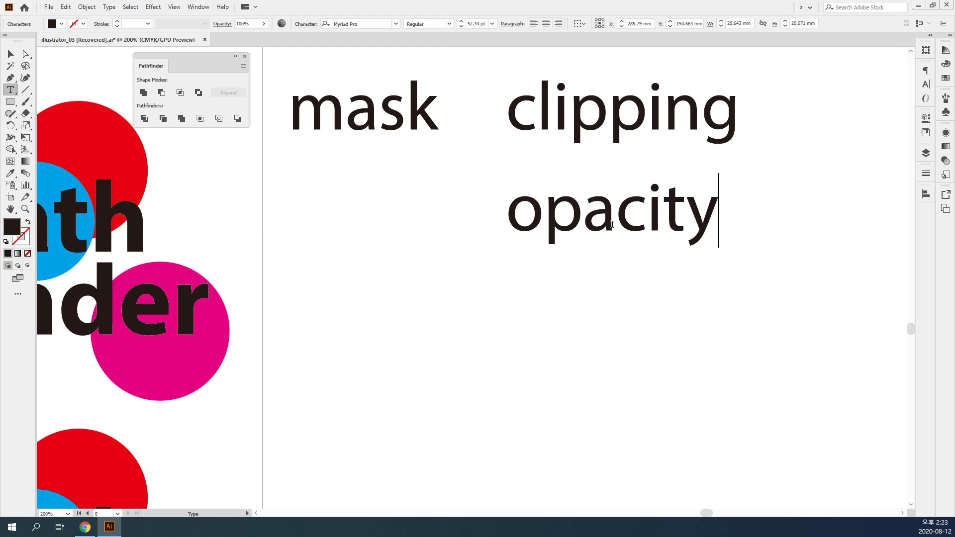
pyautogui.press('Escape')
pyautogui.moveTo(626, 252); pyautogui.dragTo(469, 316)
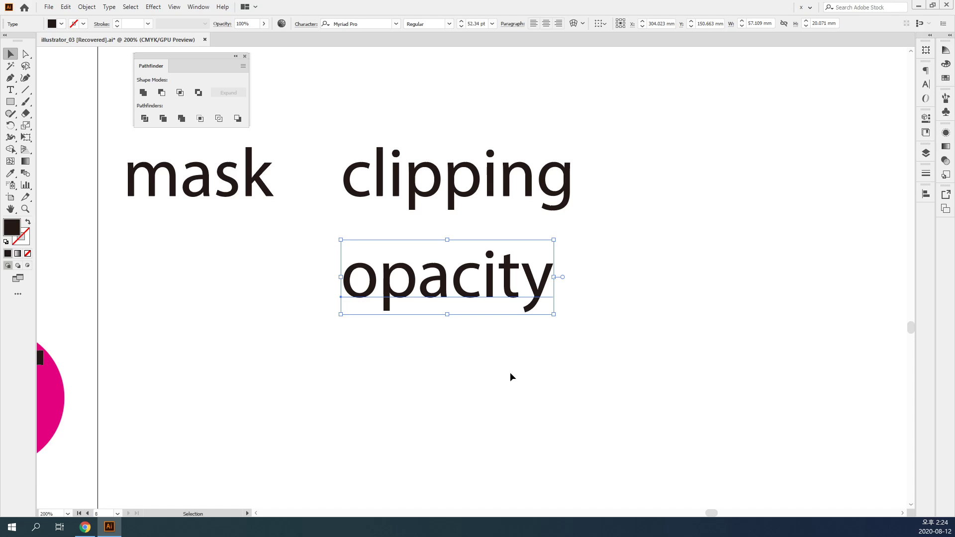
pyautogui.click(515, 376)
pyautogui.click(485, 195)
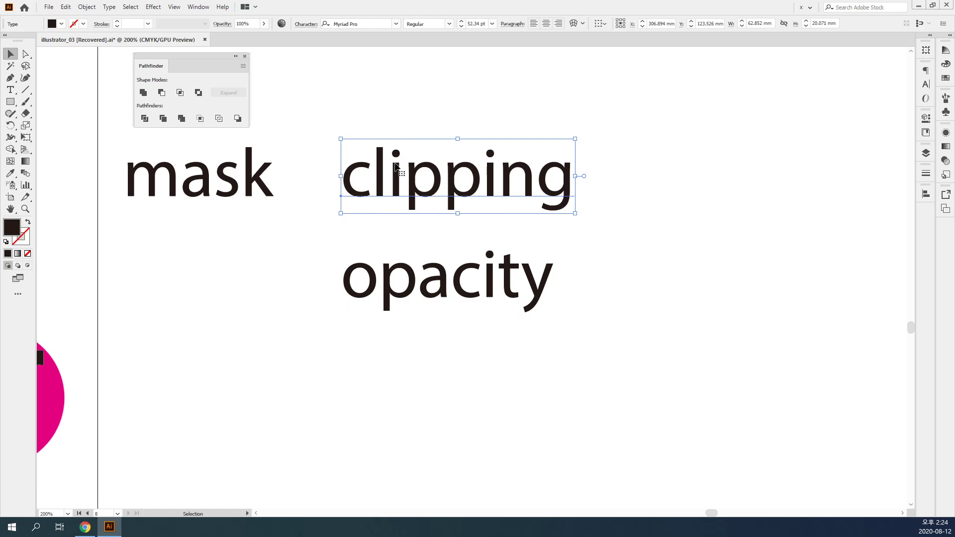
pyautogui.click(578, 75)
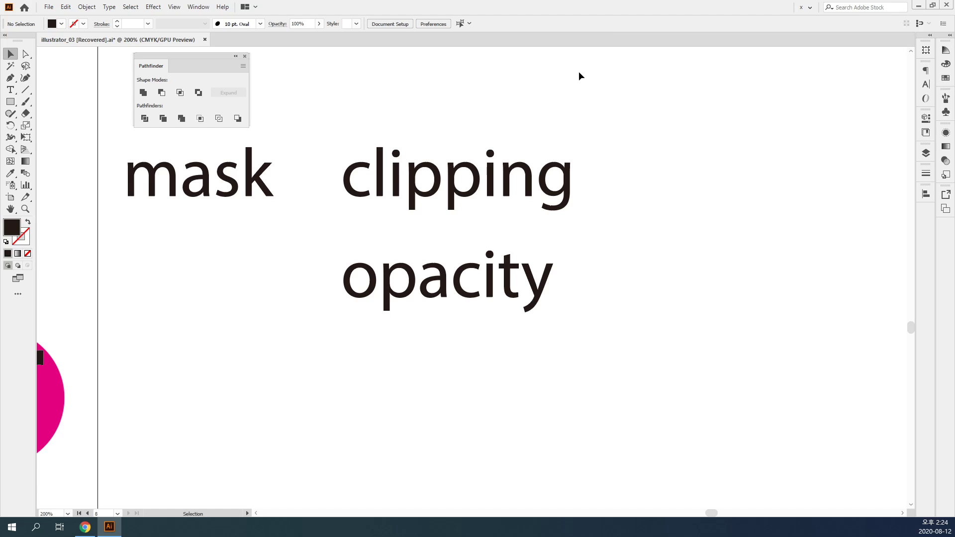
pyautogui.press('space')
pyautogui.moveTo(534, 213); pyautogui.dragTo(450, 243)
pyautogui.click(337, 233)
pyautogui.moveTo(337, 233); pyautogui.dragTo(582, 236)
pyautogui.press('a')
pyautogui.hotkey('ctrl', 'z')
pyautogui.press('v')
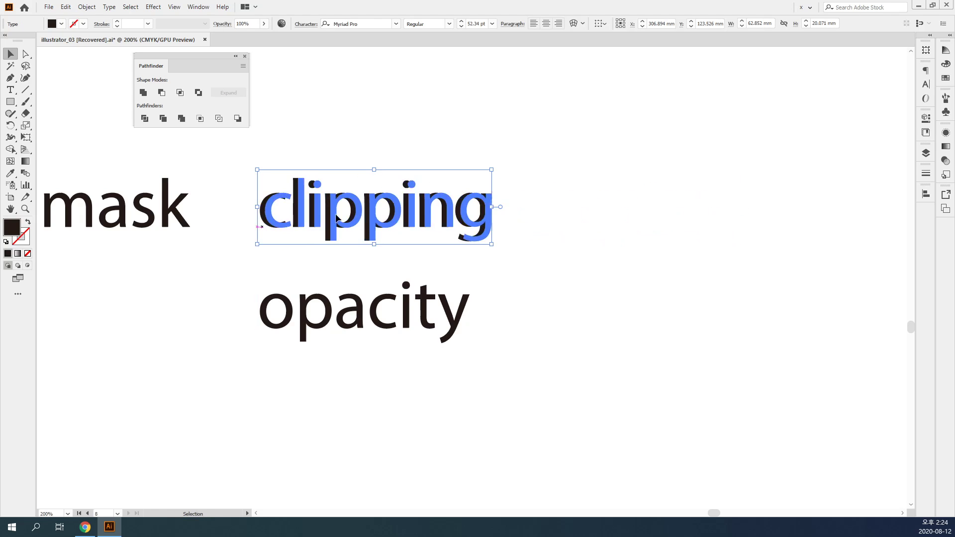
# Copy "clipping" into the space beside it and replace the copy's text with "창문(우물)".
pyautogui.moveTo(335, 214); pyautogui.dragTo(590, 217)
pyautogui.write('ck')
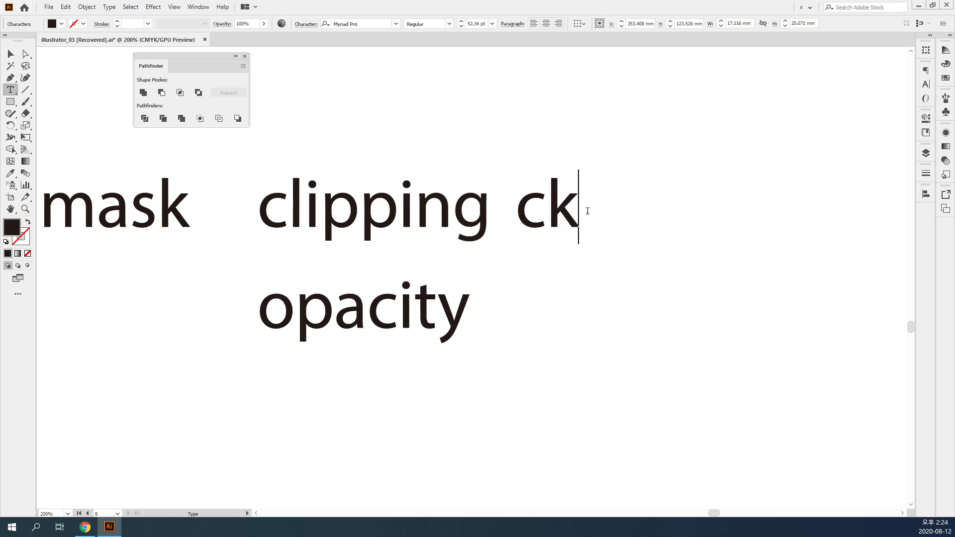
pyautogui.press('BackSpace')
pyautogui.press('BackSpace')
pyautogui.press('Hangul')
pyautogui.write('창문')
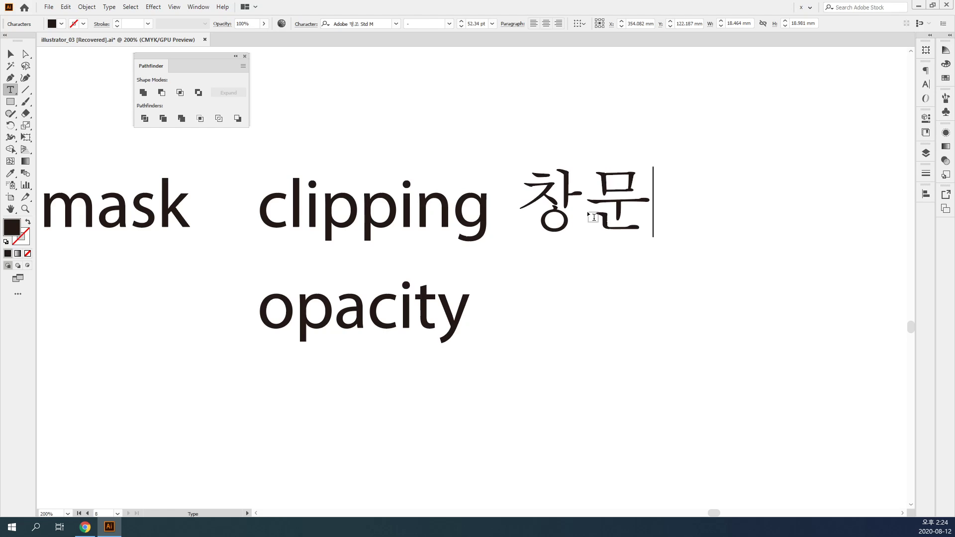
pyautogui.write('(')
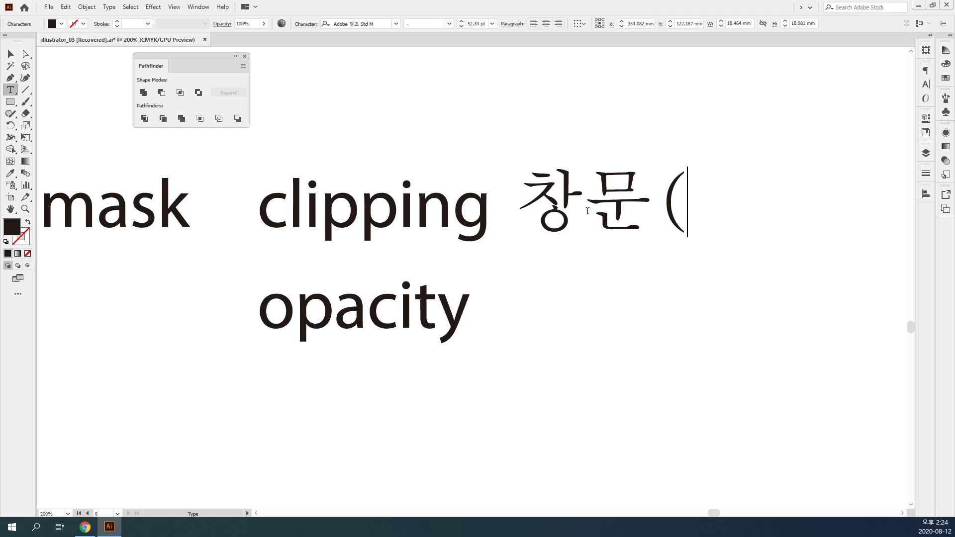
pyautogui.write('우물)')
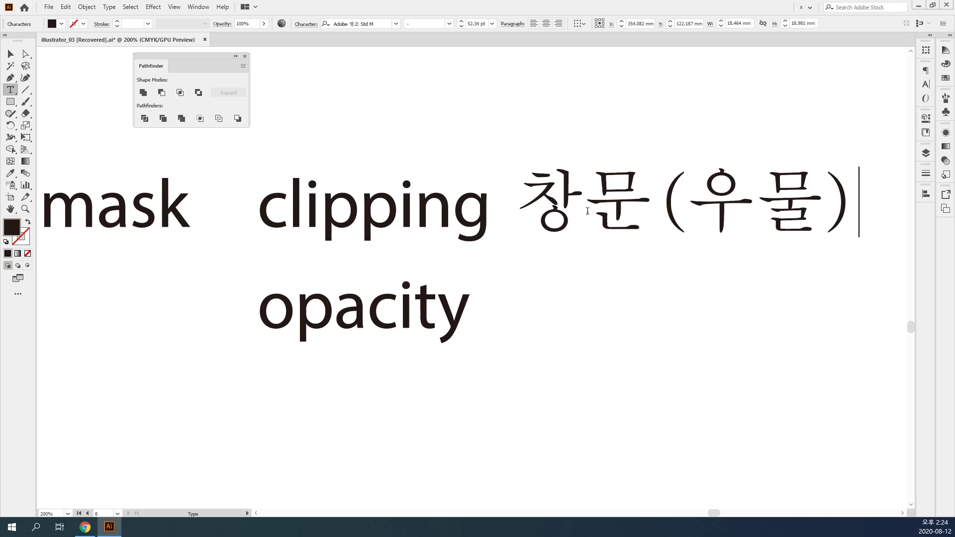
pyautogui.press('Escape')
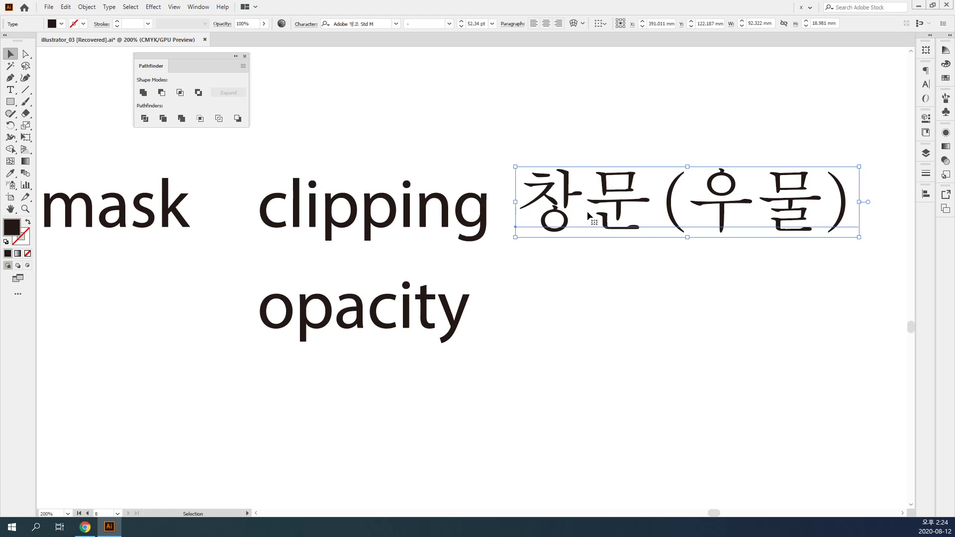
pyautogui.moveTo(669, 273); pyautogui.dragTo(655, 203)
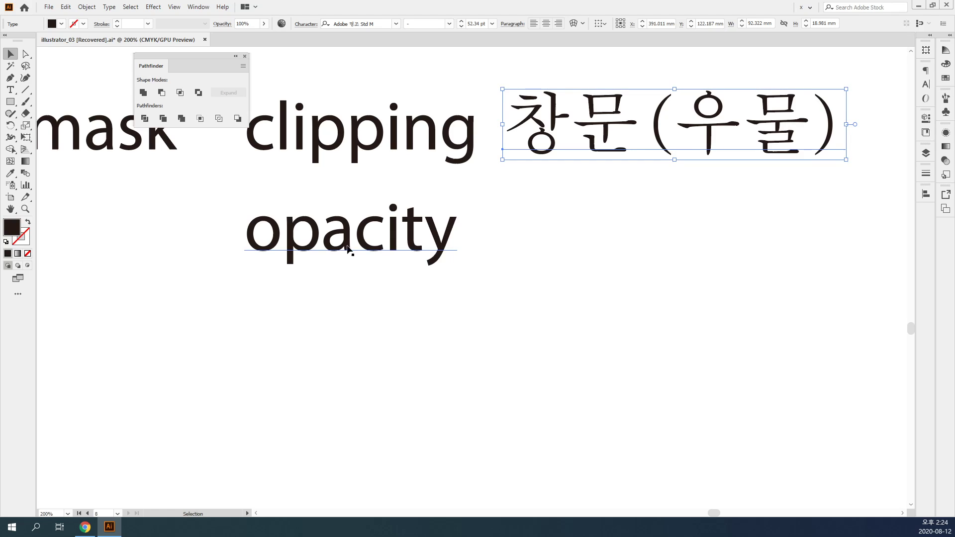
pyautogui.click(416, 293)
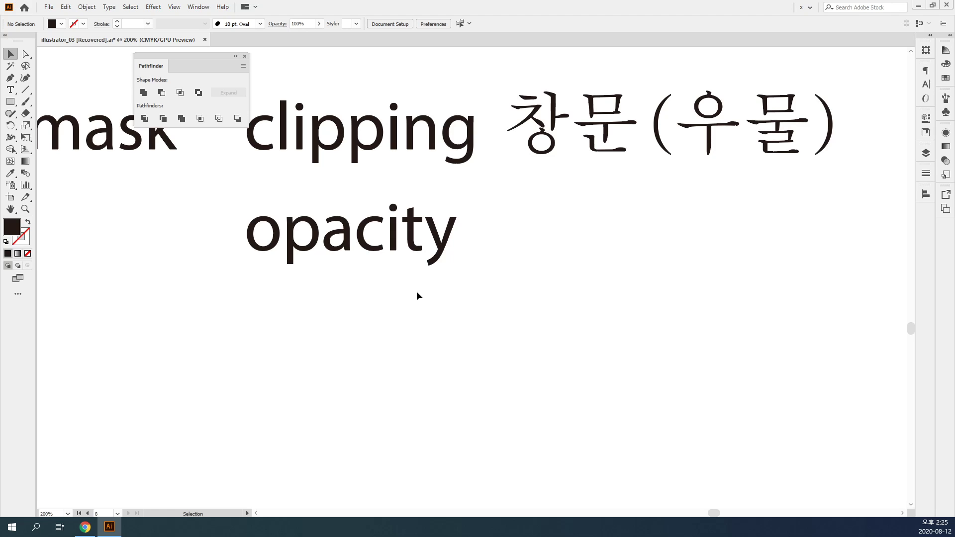
# Copy "창문(우물)" down beside "opacity" and put a light blue rectangle about 115 × 36 mm behind the copy.
pyautogui.moveTo(648, 132); pyautogui.dragTo(649, 250)
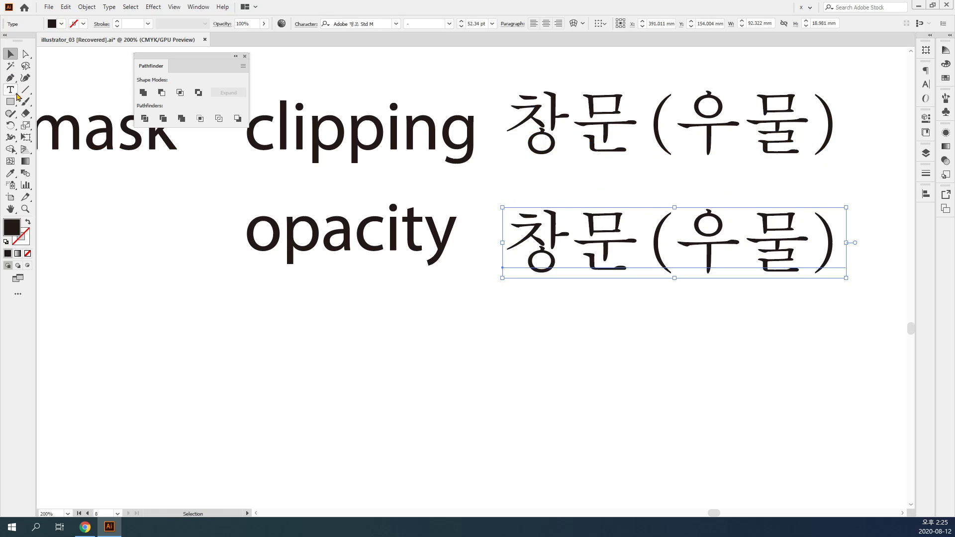
pyautogui.press('m')
pyautogui.moveTo(470, 183); pyautogui.dragTo(897, 316)
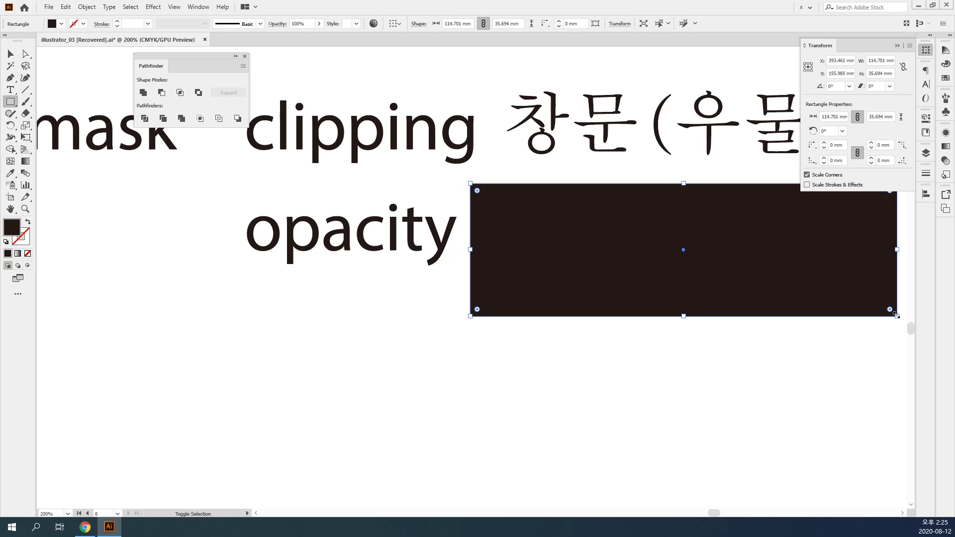
pyautogui.click(946, 64)
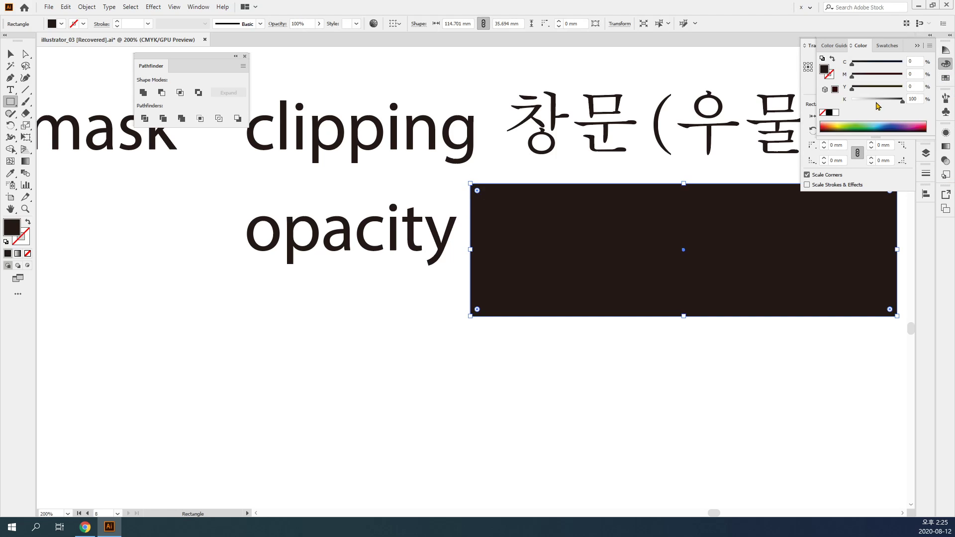
pyautogui.click(881, 122)
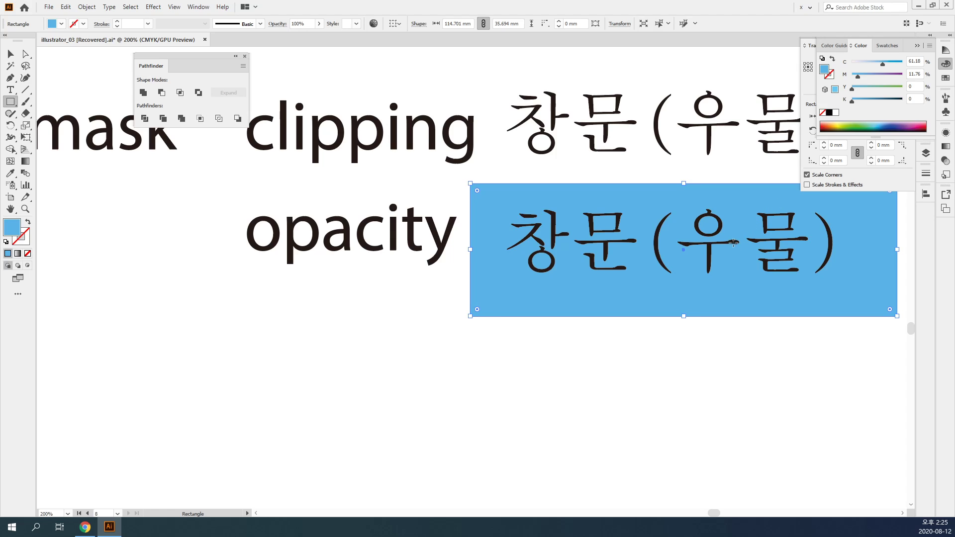
pyautogui.click(11, 53)
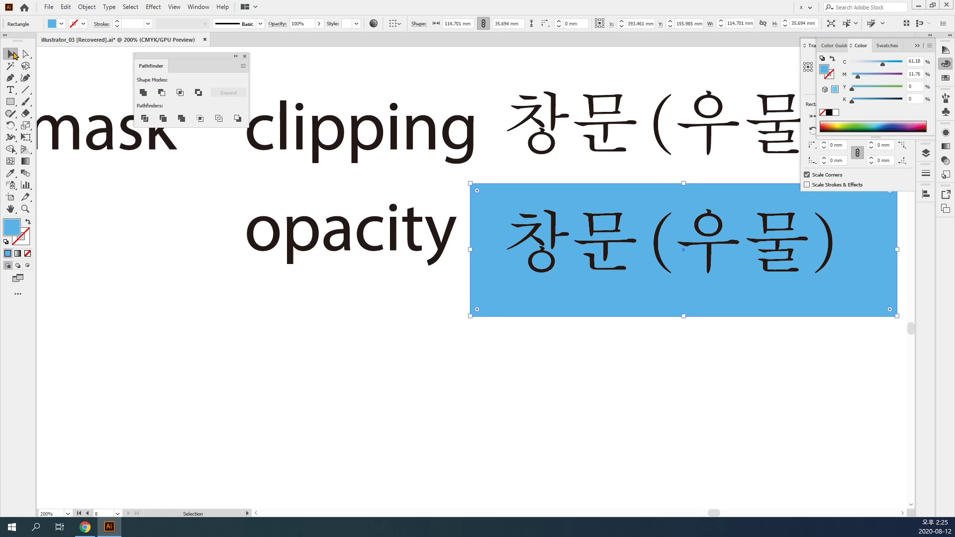
# Lower the opacity of the "창문(우물)" text on the blue rectangle to 38% and deselect it.
pyautogui.click(622, 238)
pyautogui.click(945, 160)
pyautogui.click(922, 142)
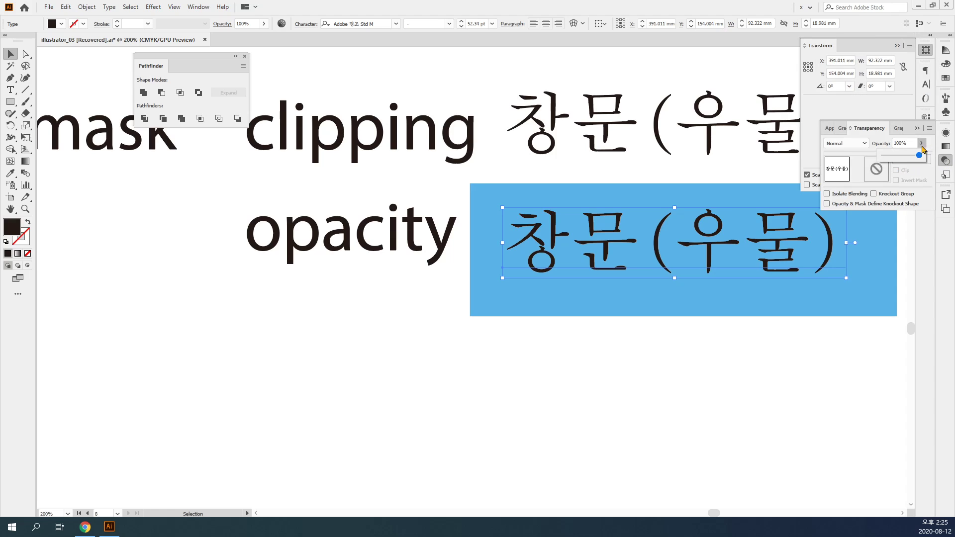
pyautogui.moveTo(915, 159); pyautogui.dragTo(895, 158)
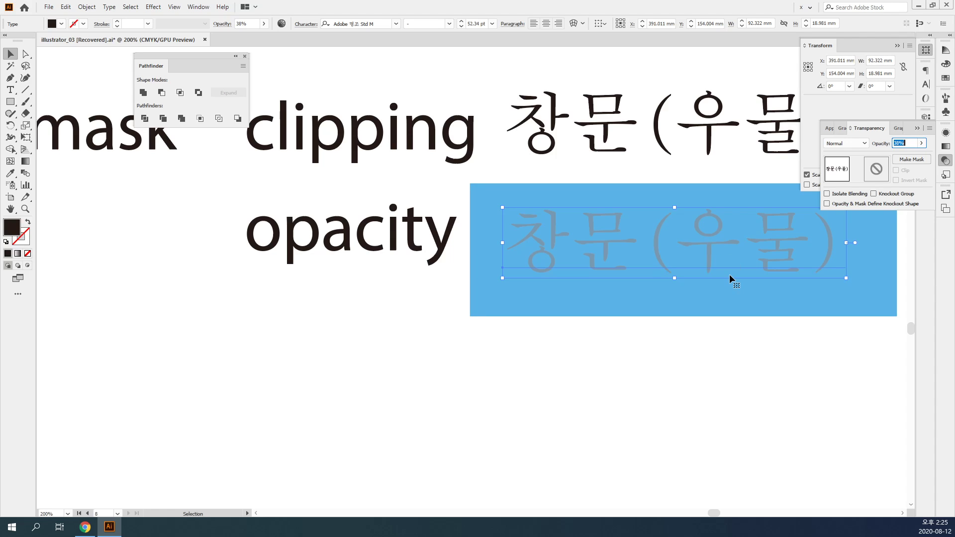
pyautogui.click(926, 50)
pyautogui.click(944, 161)
pyautogui.click(752, 366)
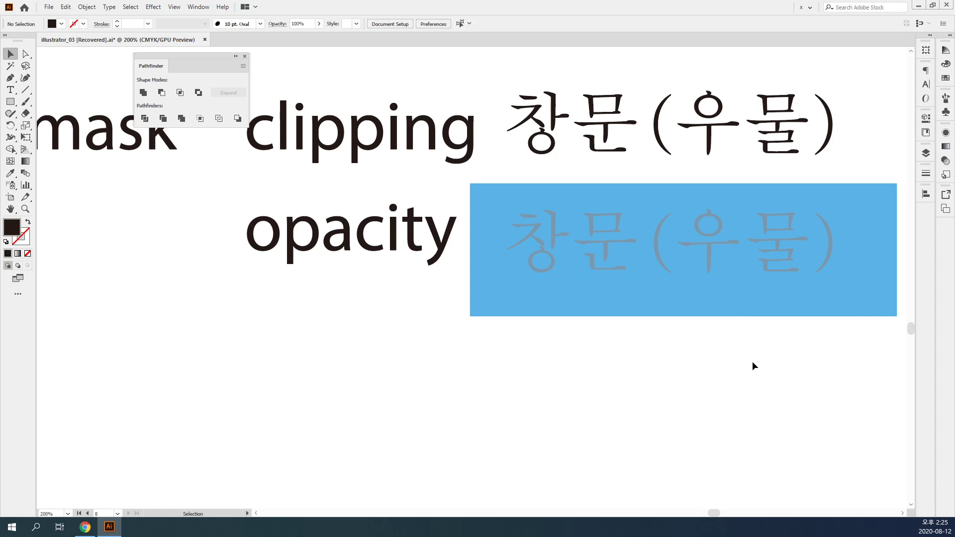
# Delete the blue rectangle with its translucent text and copy the upper "창문(우물)" down beside "opacity" again.
pyautogui.click(685, 226)
pyautogui.press('Delete')
pyautogui.moveTo(578, 145); pyautogui.dragTo(577, 262)
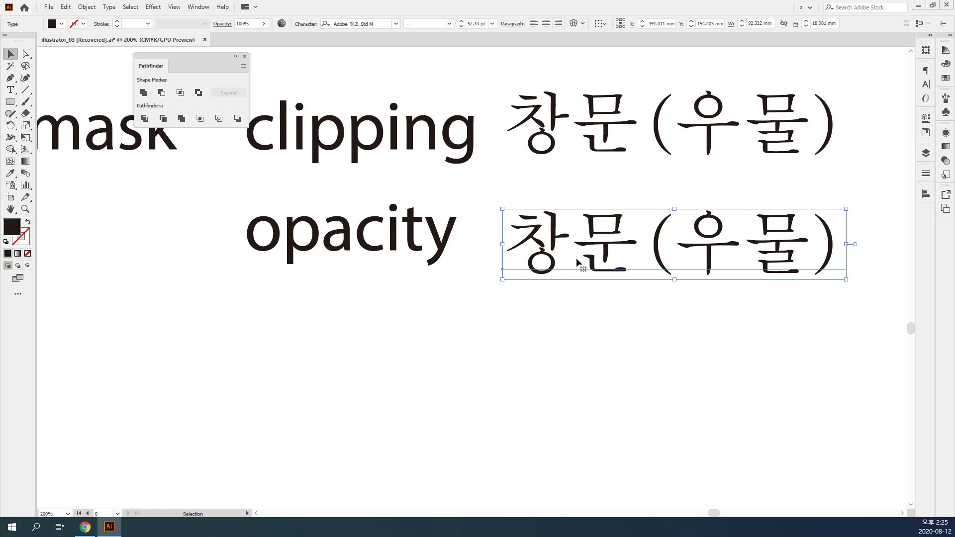
# Replace the text of the lower "창문(우물)" copy beside "opacity" with "w/k 처리" and deselect it.
pyautogui.doubleClick(553, 245)
pyautogui.hotkey('ctrl', 'a')
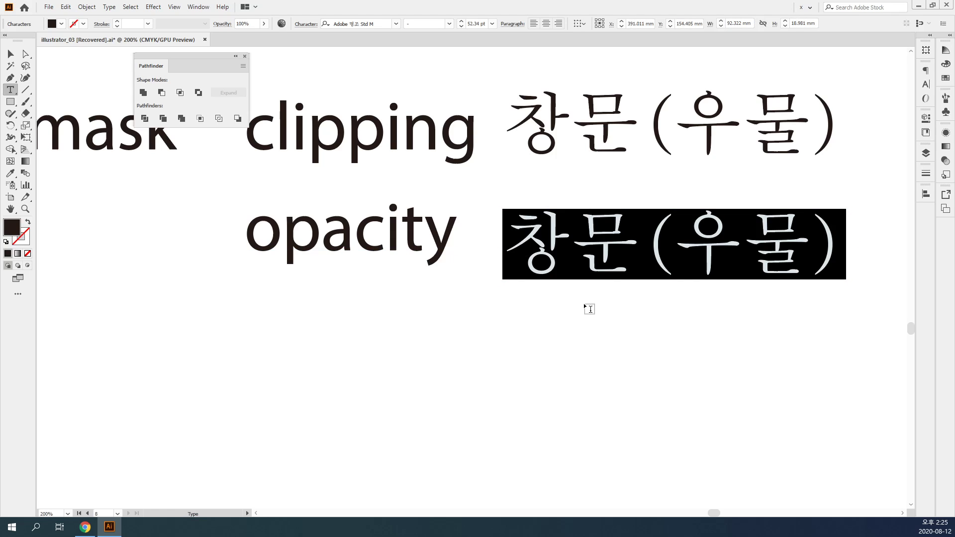
pyautogui.write('w/')
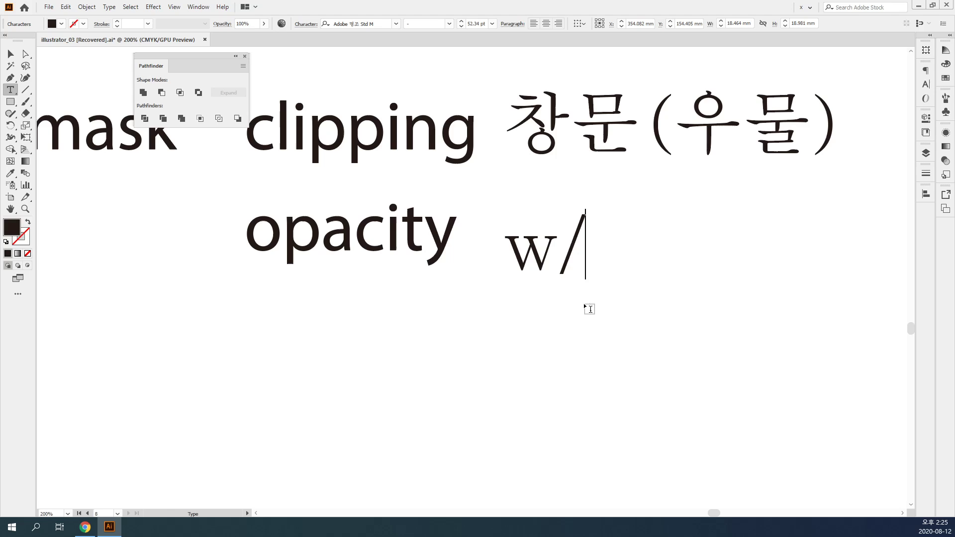
pyautogui.write('k')
pyautogui.write(' 처리')
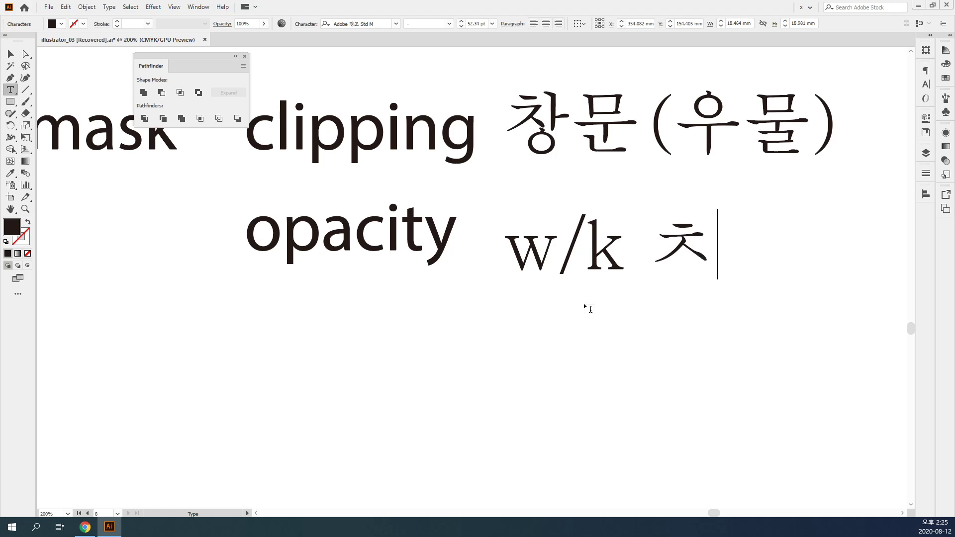
pyautogui.press('Escape')
pyautogui.hotkey('ctrl', '-')
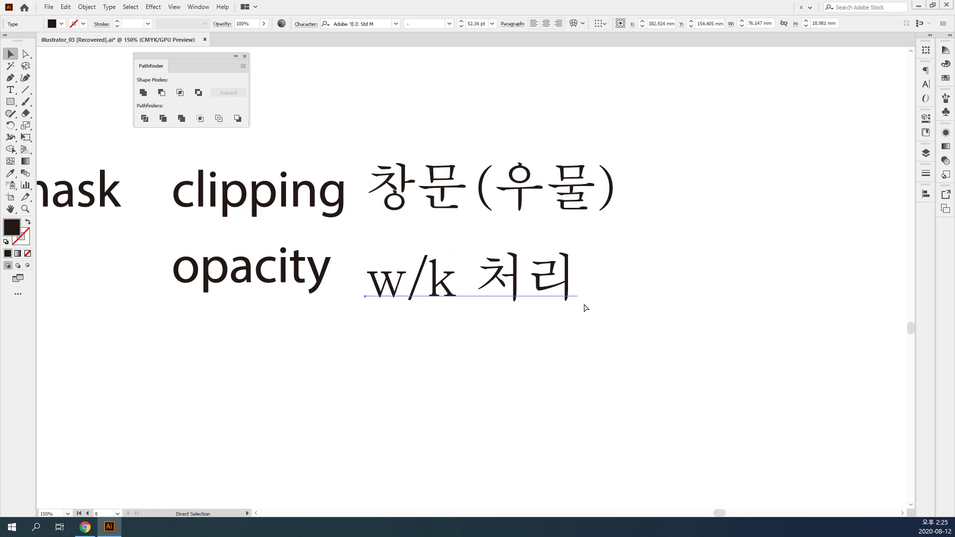
pyautogui.press('space')
pyautogui.moveTo(577, 302); pyautogui.dragTo(784, 289)
pyautogui.click(745, 332)
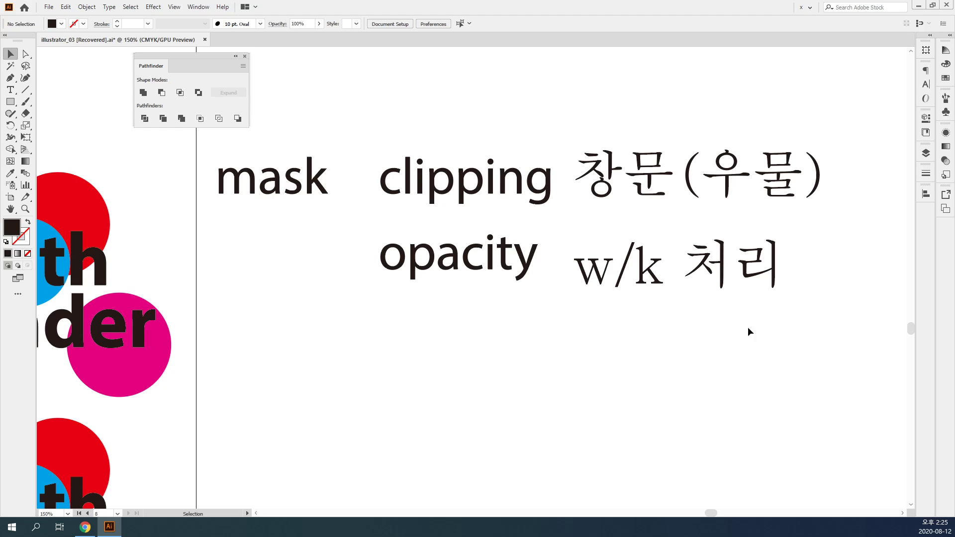
# Dock the floating Pathfinder panel with the collapsed panels and deselect the mask notes.
pyautogui.moveTo(305, 134); pyautogui.dragTo(734, 301)
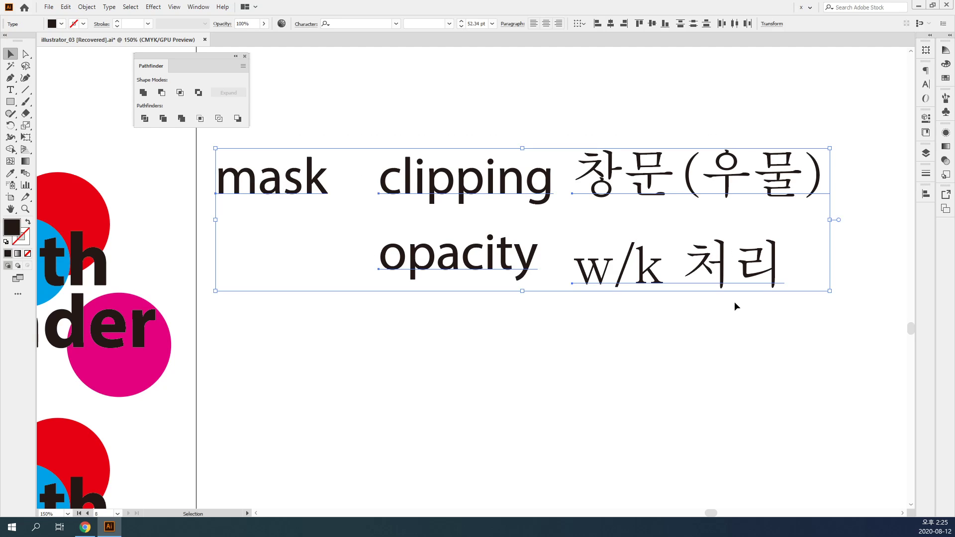
pyautogui.moveTo(644, 297); pyautogui.dragTo(499, 282)
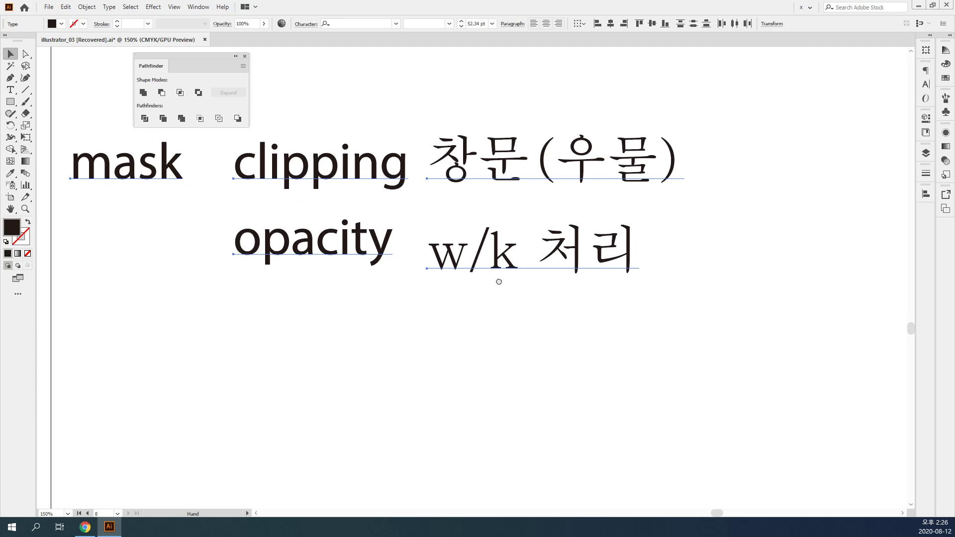
pyautogui.moveTo(188, 64); pyautogui.dragTo(928, 210)
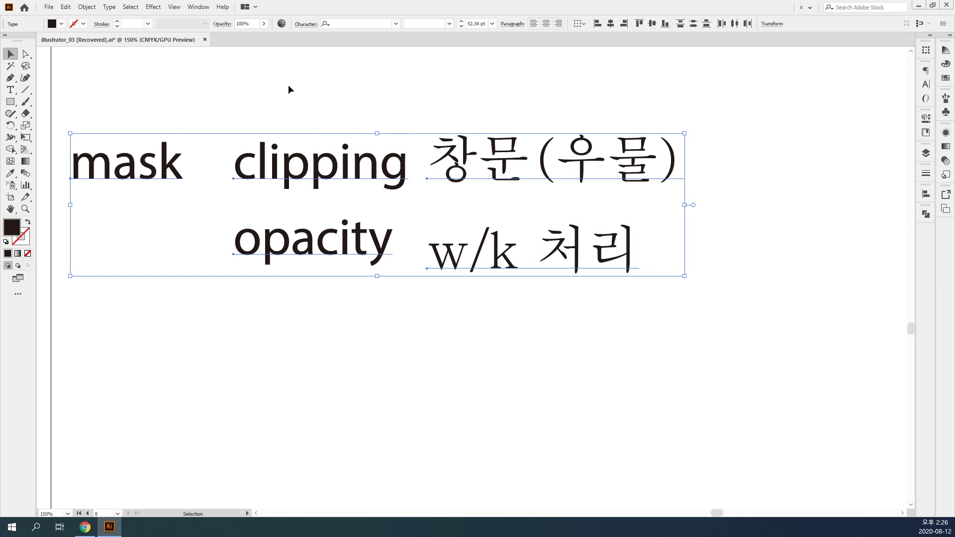
pyautogui.click(401, 77)
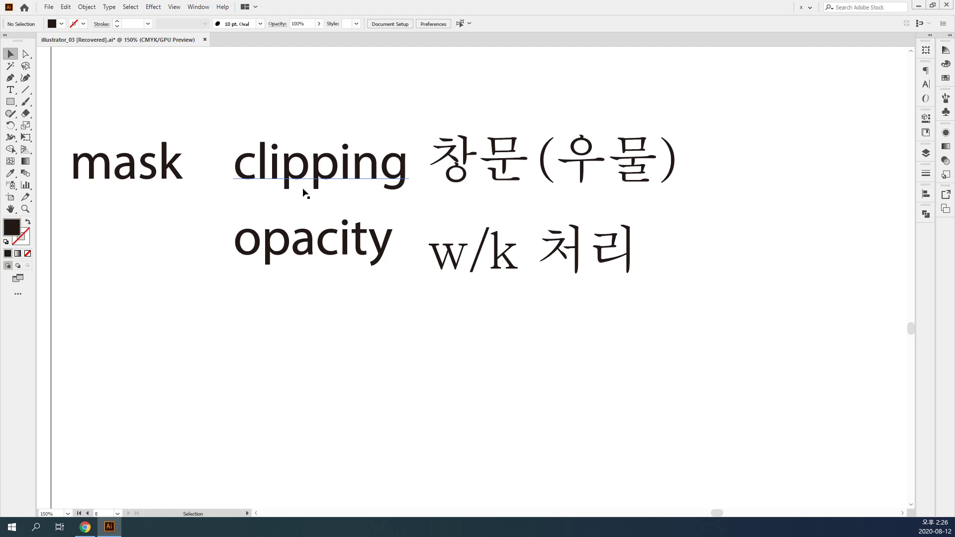
# Move all five mask notes together upward and slightly to the right on the artboard, leaving nothing selected.
pyautogui.click(259, 171)
pyautogui.moveTo(103, 118); pyautogui.dragTo(403, 188)
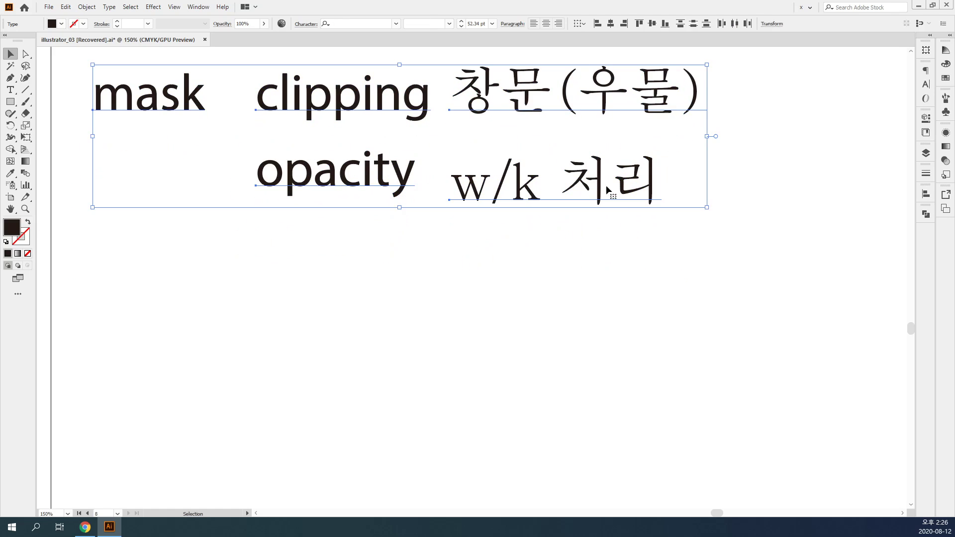
pyautogui.click(587, 235)
pyautogui.moveTo(717, 242); pyautogui.dragTo(271, 160)
pyautogui.moveTo(245, 51); pyautogui.dragTo(671, 93)
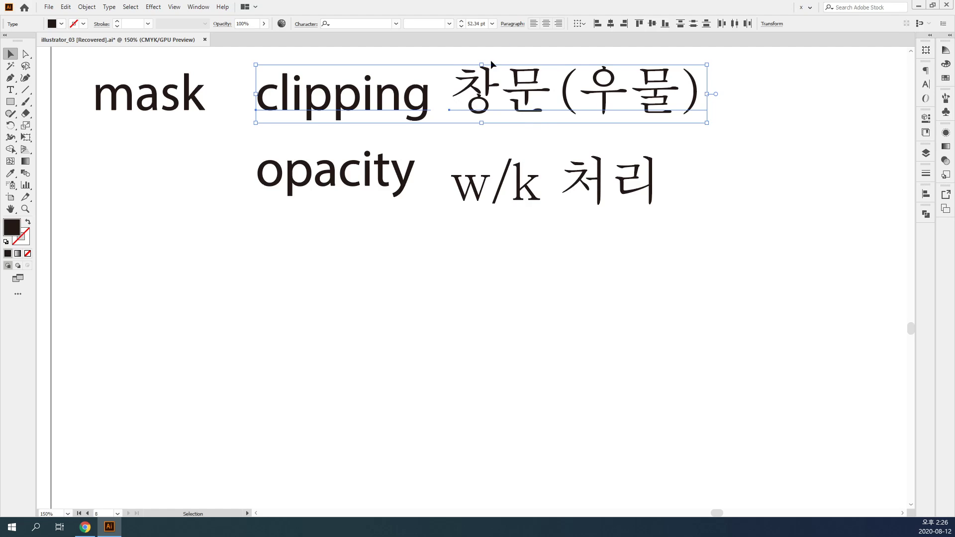
pyautogui.click(550, 380)
# Draw a rectangle about 52 × 58 mm in the empty area below the notes, with a black outline and no fill.
pyautogui.moveTo(551, 380); pyautogui.dragTo(500, 174)
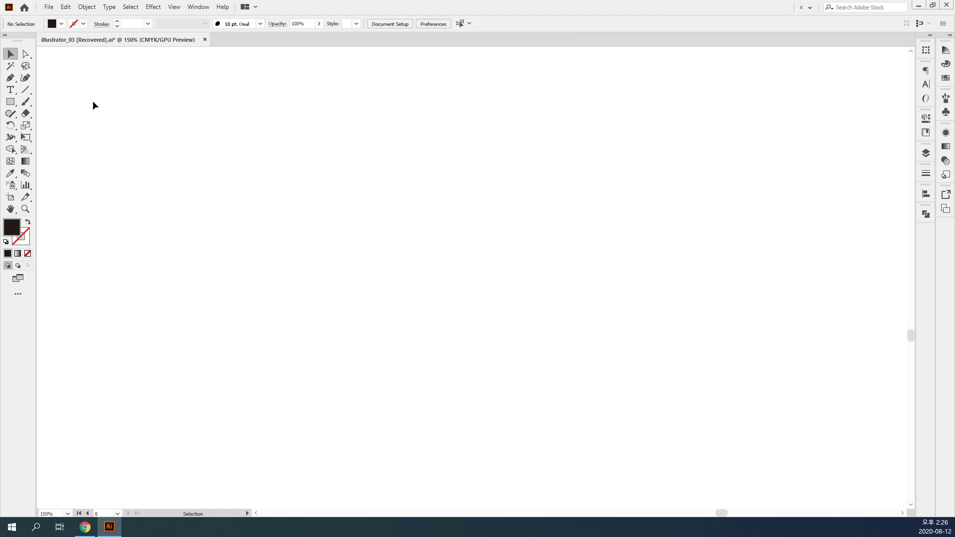
pyautogui.click(10, 101)
pyautogui.moveTo(438, 183); pyautogui.dragTo(583, 364)
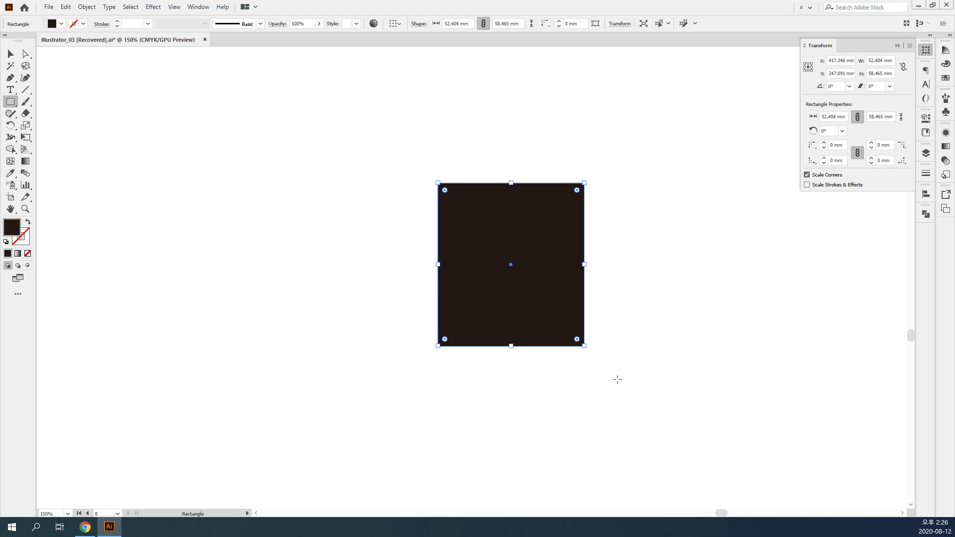
pyautogui.hotkey('shift', 'x')
pyautogui.press('v')
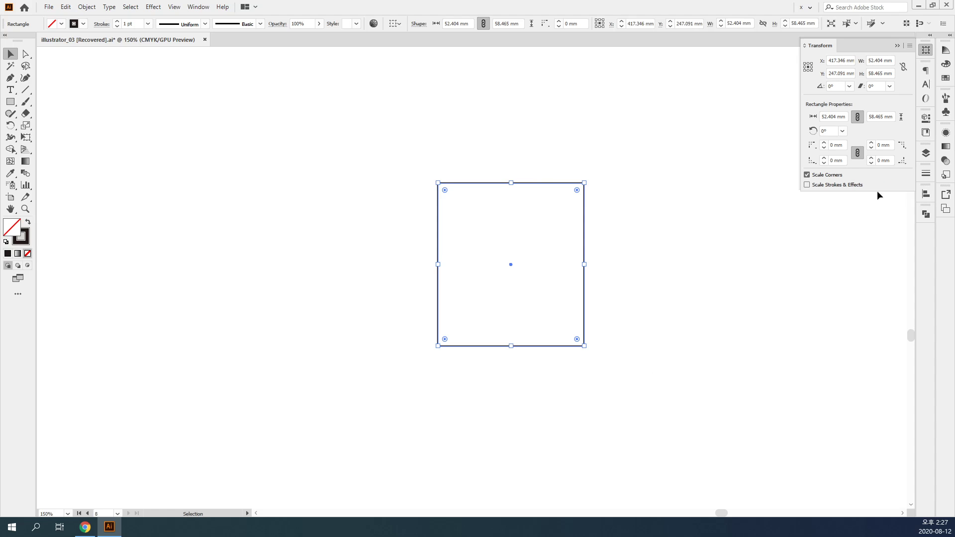
# Set the rectangle's outline to 18 pt and colour it cyan blue, forming a thick window frame.
pyautogui.click(926, 173)
pyautogui.click(838, 182)
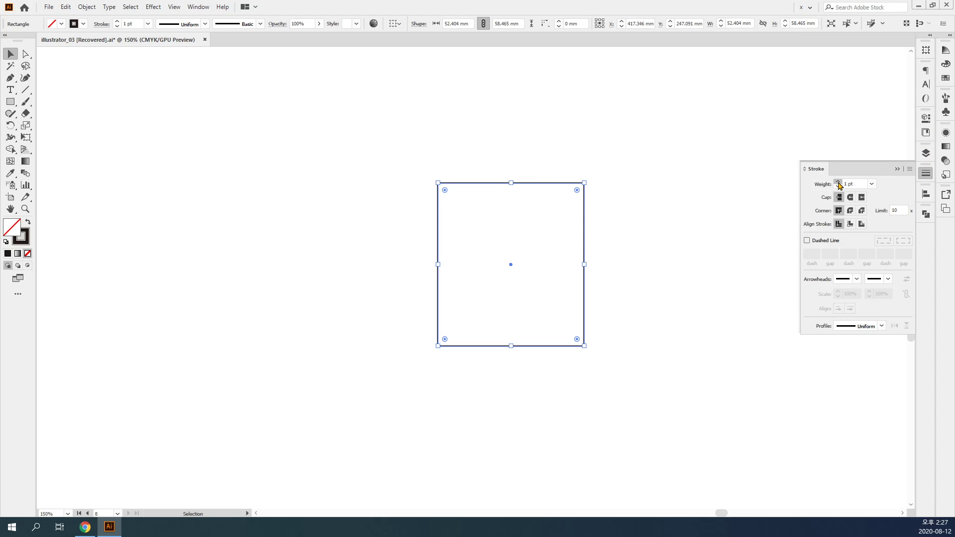
pyautogui.click(839, 183)
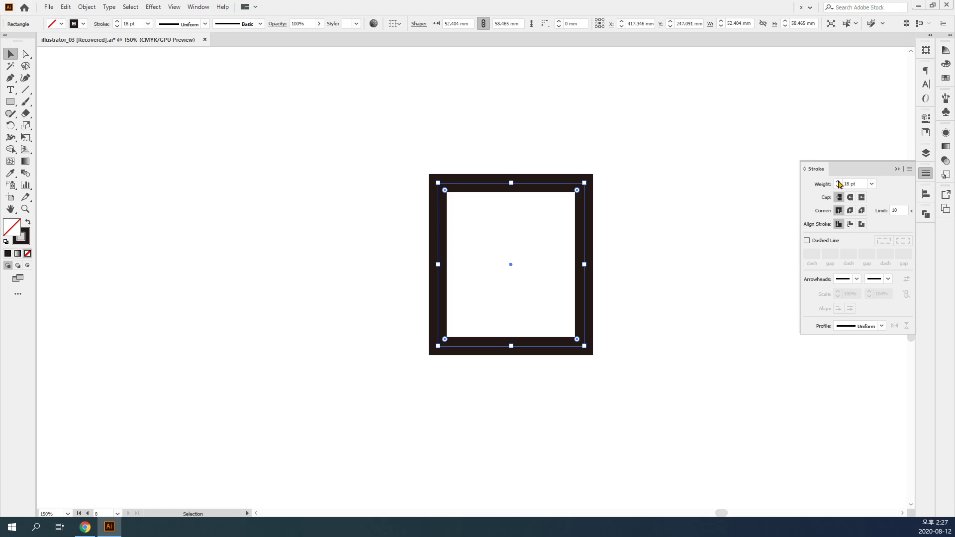
pyautogui.click(946, 77)
pyautogui.click(875, 82)
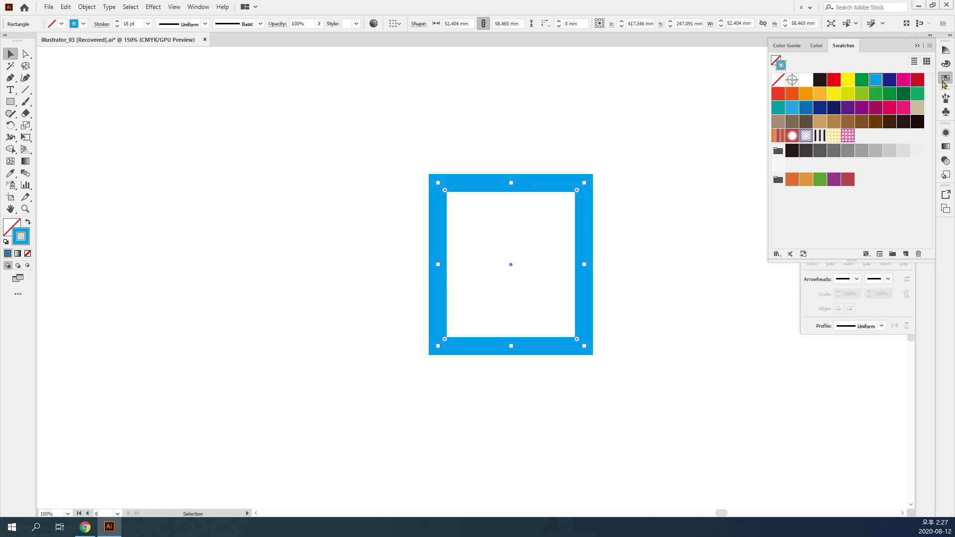
pyautogui.click(941, 81)
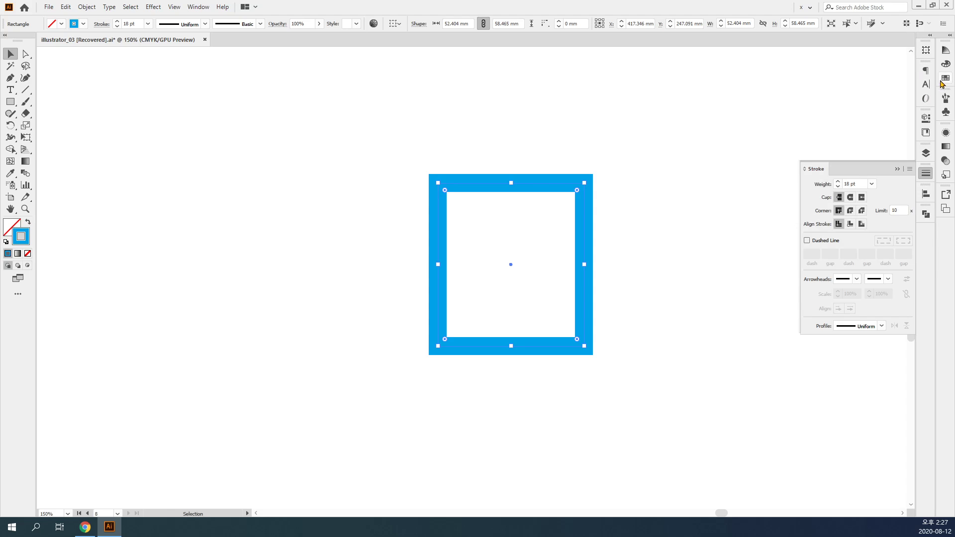
pyautogui.click(718, 356)
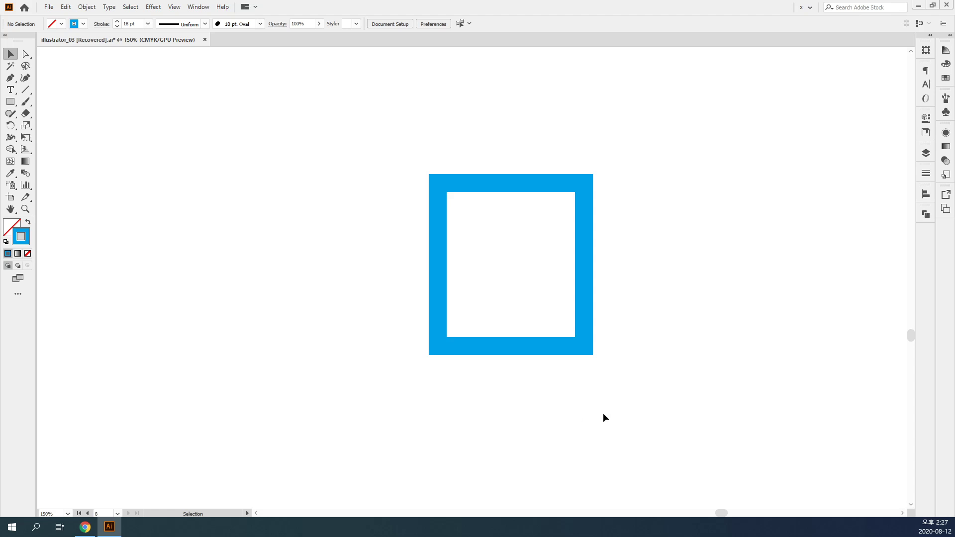
# Draw a horizontal blue line about 52 mm long in the space to the left of the window frame.
pyautogui.moveTo(720, 340); pyautogui.dragTo(698, 297)
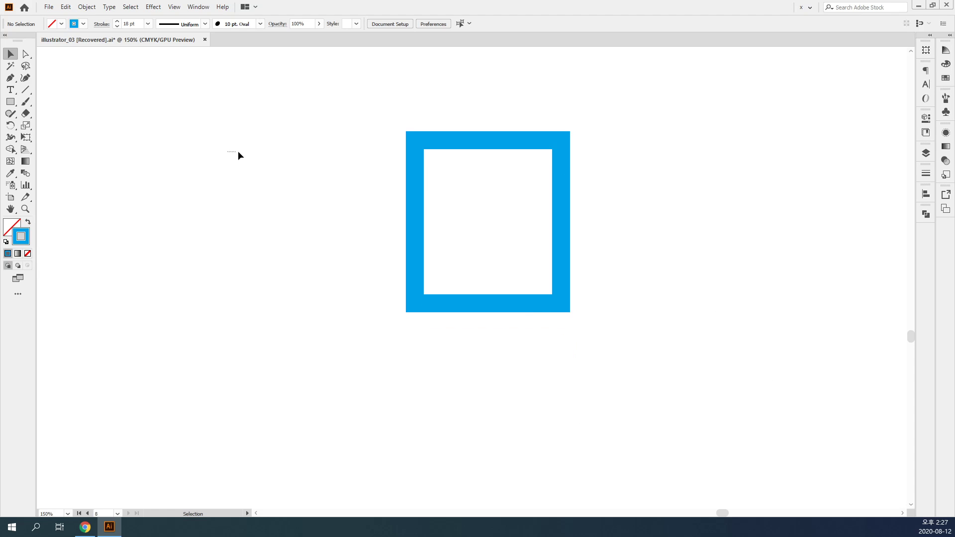
pyautogui.click(10, 102)
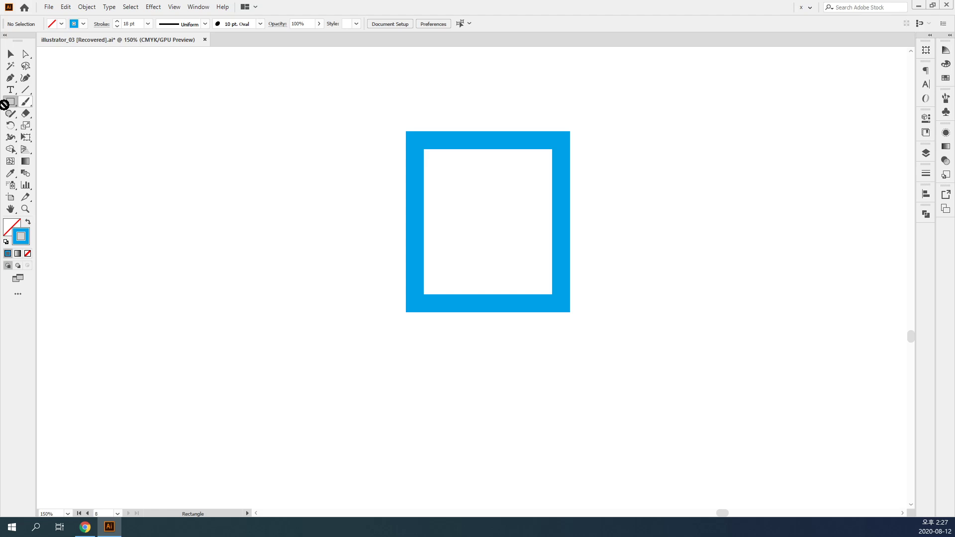
pyautogui.click(26, 90)
pyautogui.moveTo(265, 216); pyautogui.dragTo(120, 217)
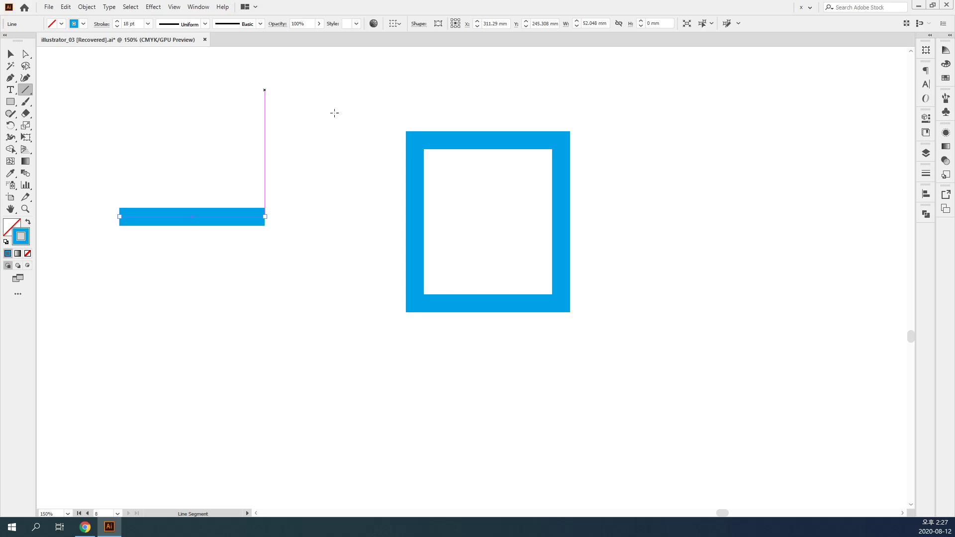
# Add an arrowhead at the line's start so it points toward the frame, and set its weight to 10 pt.
pyautogui.click(926, 173)
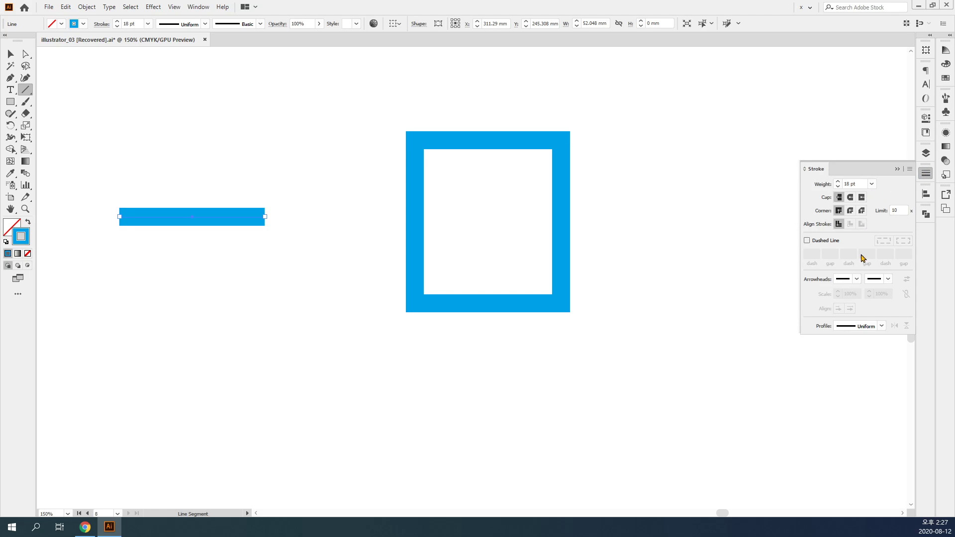
pyautogui.click(856, 279)
pyautogui.click(818, 344)
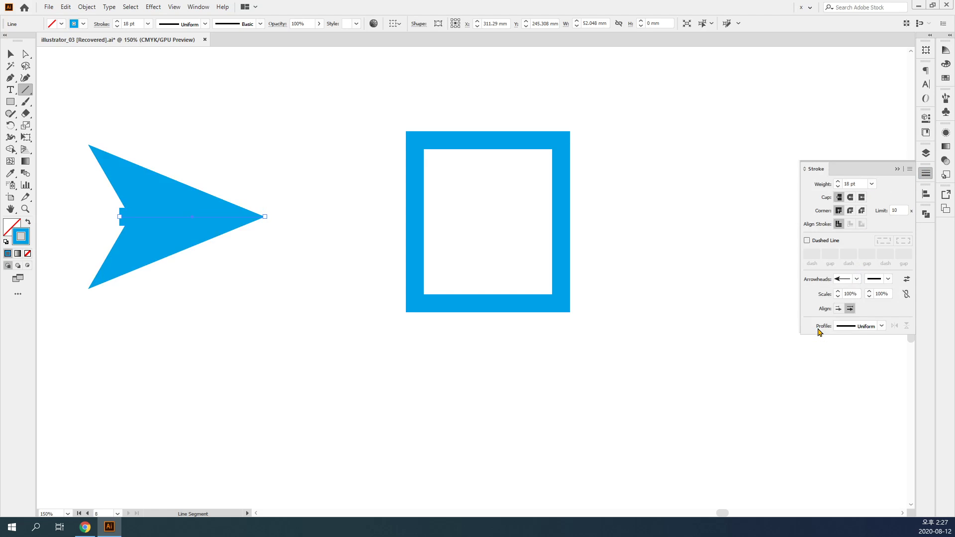
pyautogui.click(838, 187)
pyautogui.press('v')
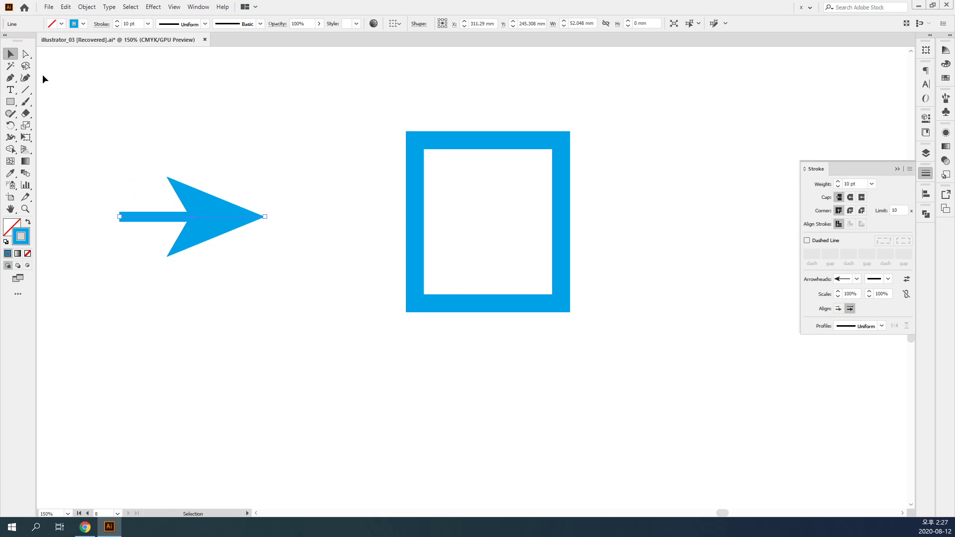
pyautogui.click(180, 309)
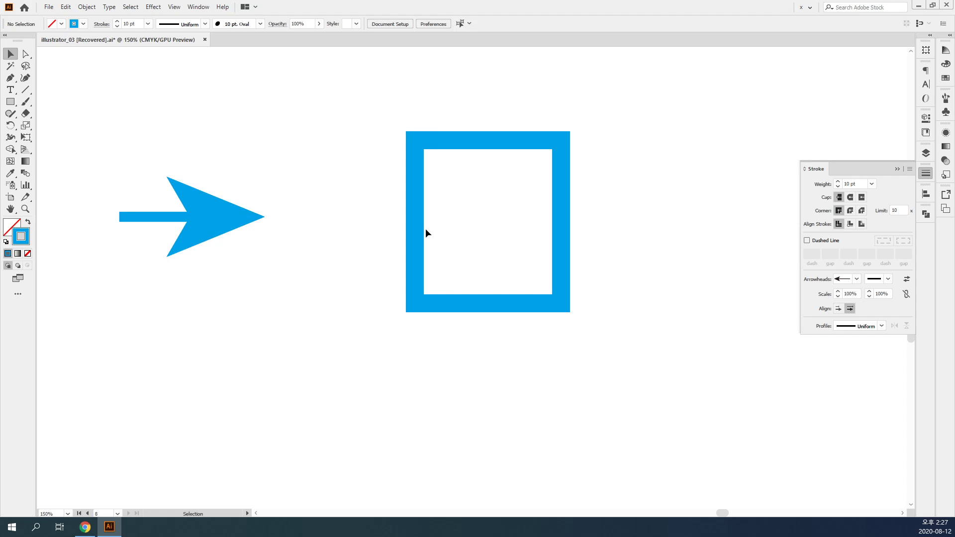
pyautogui.click(926, 173)
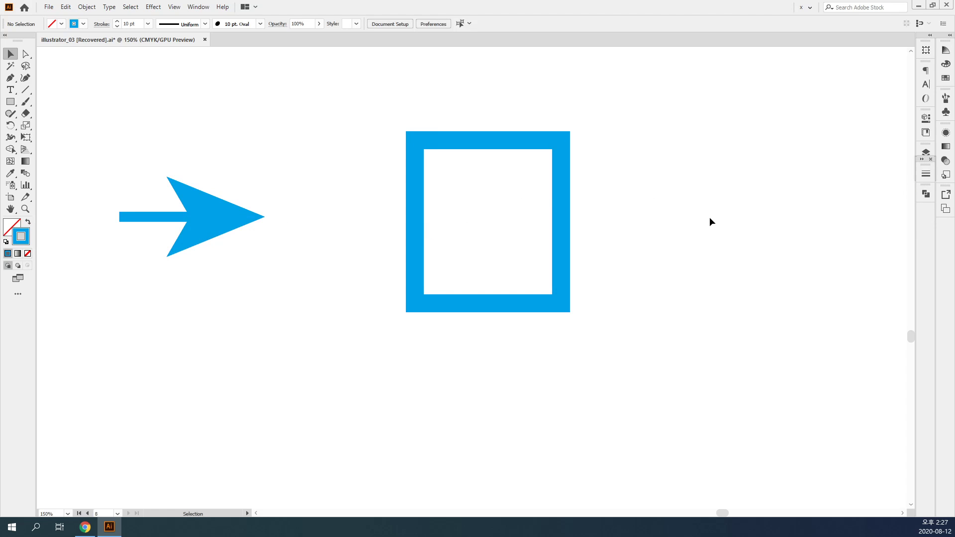
# Draw a tall, narrow three-sided polygon about 25 × 55 mm to the right of the window frame.
pyautogui.click(10, 101)
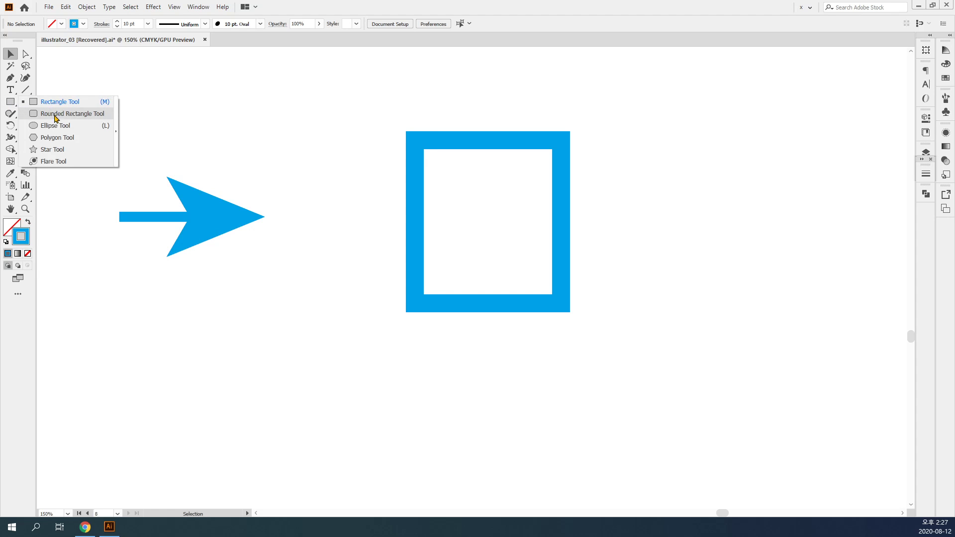
pyautogui.click(58, 138)
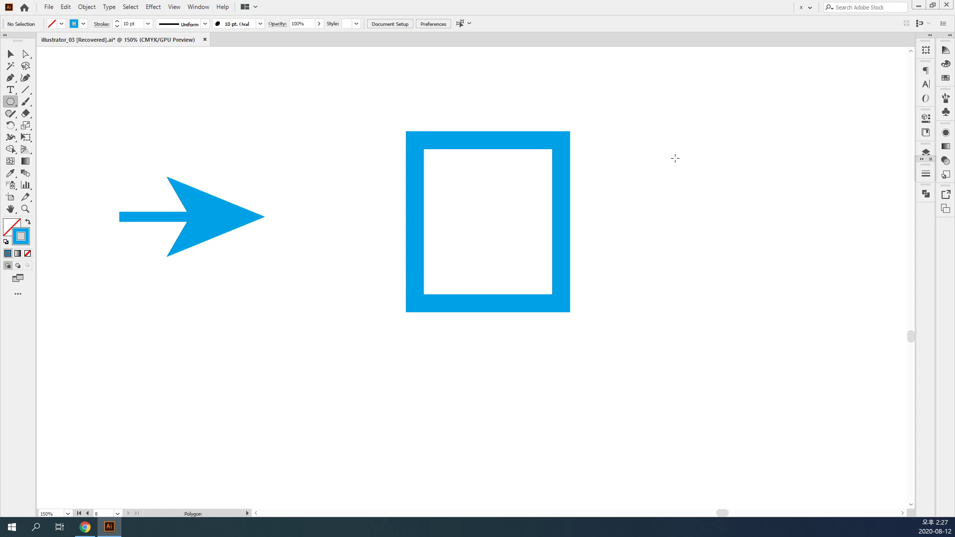
pyautogui.moveTo(664, 124)
pyautogui.mouseDown()
pyautogui.moveTo(720, 169)
pyautogui.moveTo(703, 147)
pyautogui.moveTo(667, 199)
pyautogui.moveTo(667, 239)
pyautogui.mouseUp()
pyautogui.press('Down')
pyautogui.press('Down')
pyautogui.press('Down')
pyautogui.press('v')
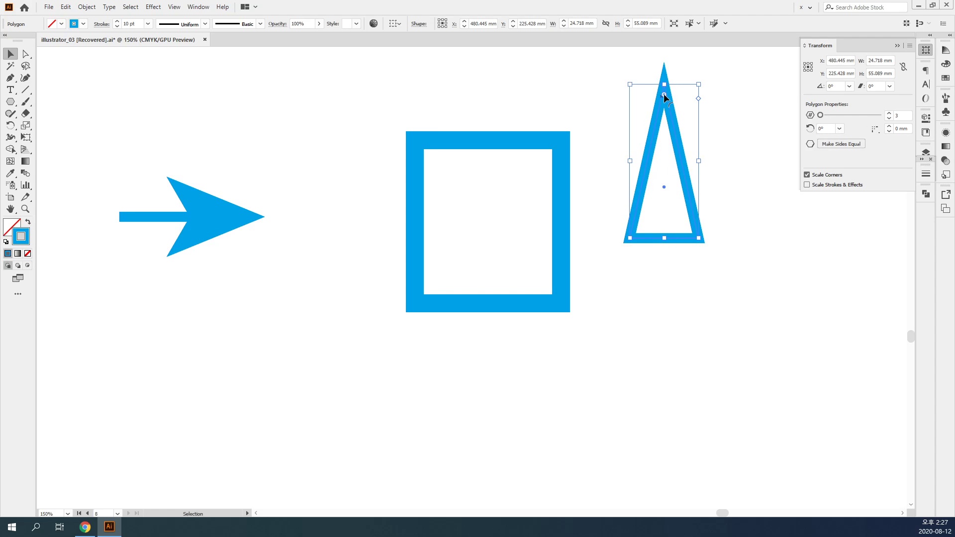
# Round the triangle's corners by about 2.5 mm and turn its blue outline into a solid blue fill.
pyautogui.moveTo(664, 97); pyautogui.dragTo(667, 131)
pyautogui.click(741, 222)
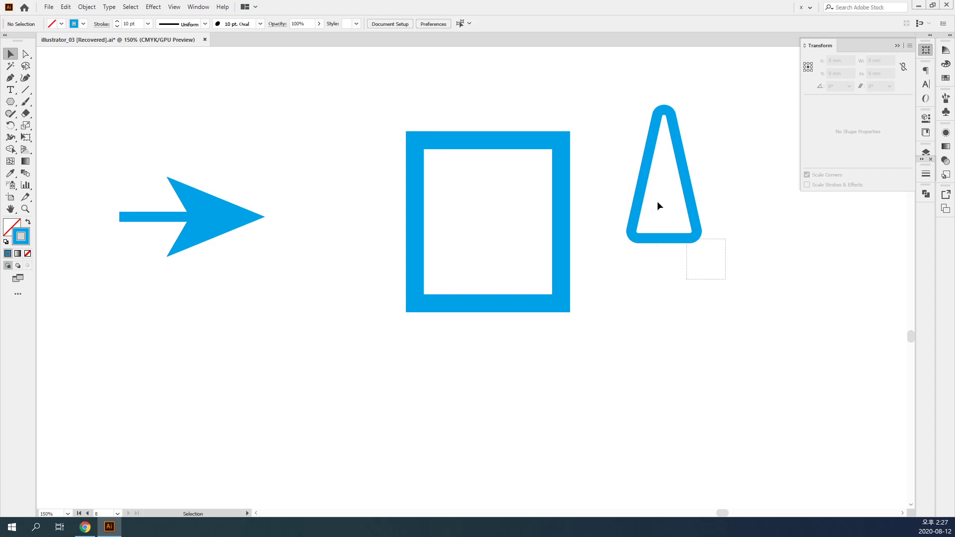
pyautogui.hotkey('shift', 'x')
pyautogui.moveTo(657, 202); pyautogui.dragTo(675, 209)
pyautogui.click(707, 252)
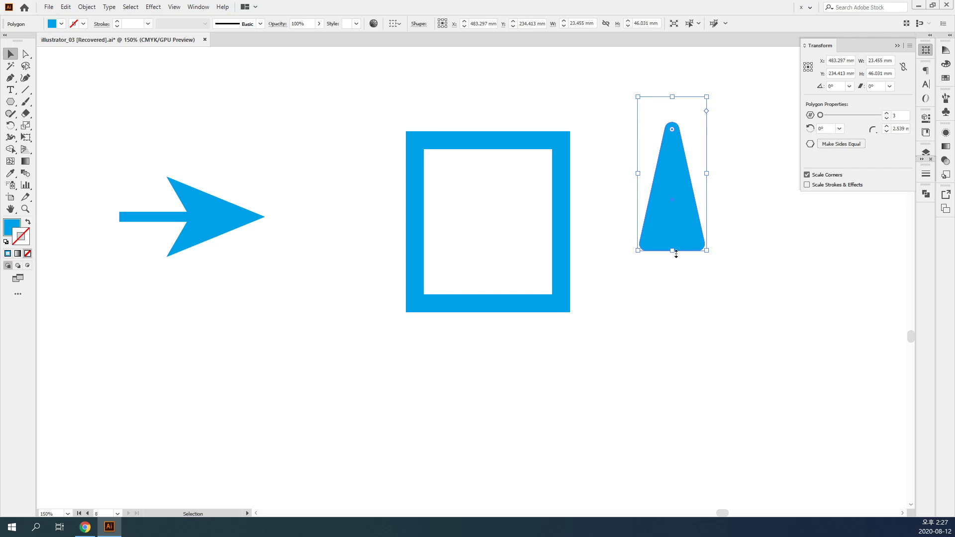
# Enlarge the rounded triangle, then copy it twice at differing sizes to form an overlapping cluster of three treetops.
pyautogui.moveTo(676, 253); pyautogui.dragTo(708, 282)
pyautogui.moveTo(759, 124); pyautogui.dragTo(743, 166)
pyautogui.moveTo(712, 272); pyautogui.dragTo(751, 239)
pyautogui.hscroll(3, 678, 204)
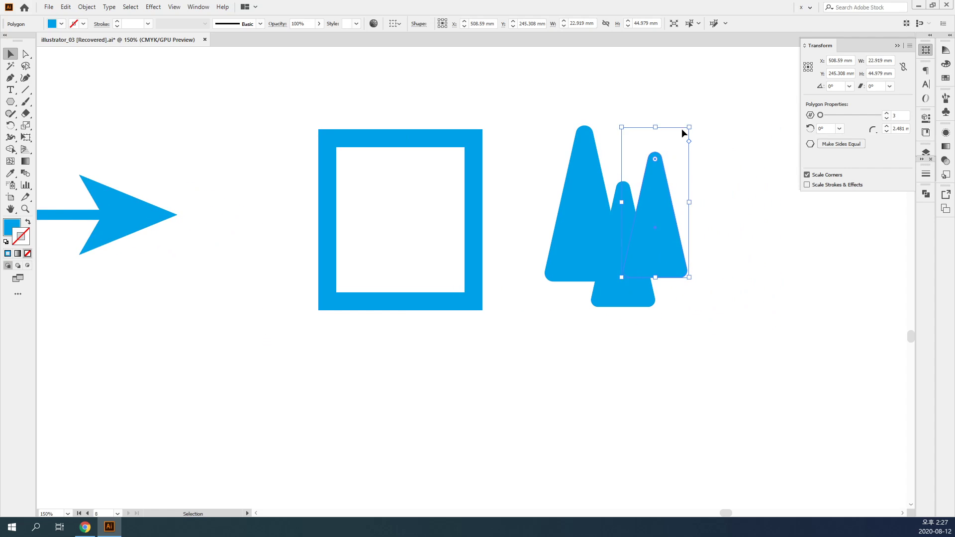
pyautogui.moveTo(689, 127); pyautogui.dragTo(703, 121)
pyautogui.click(753, 322)
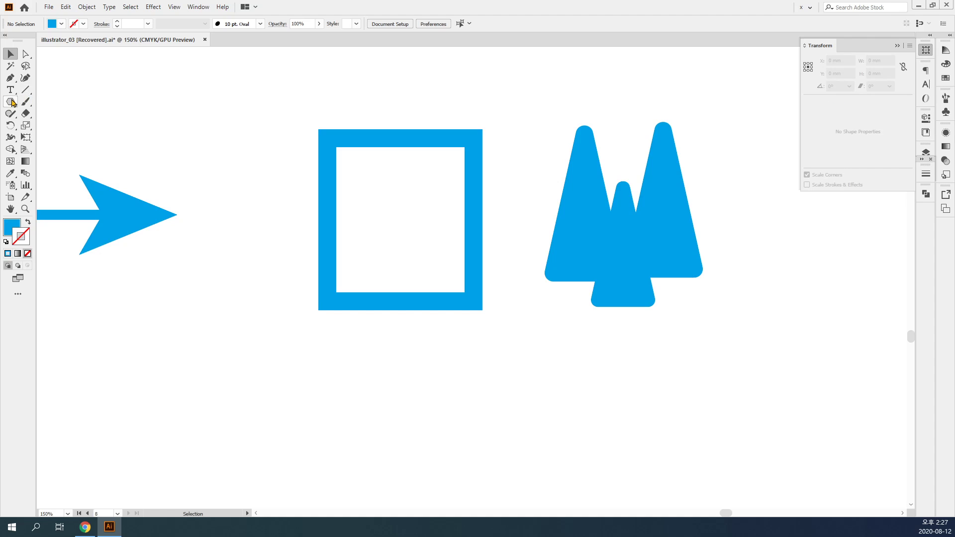
# Draw a narrow blue rectangle as a trunk under the left treetop and copy it beneath the other two.
pyautogui.moveTo(13, 103); pyautogui.dragTo(33, 105)
pyautogui.moveTo(567, 261); pyautogui.dragTo(583, 343)
pyautogui.press('v')
pyautogui.moveTo(582, 349); pyautogui.dragTo(674, 306)
pyautogui.click(594, 368)
pyautogui.click(746, 337)
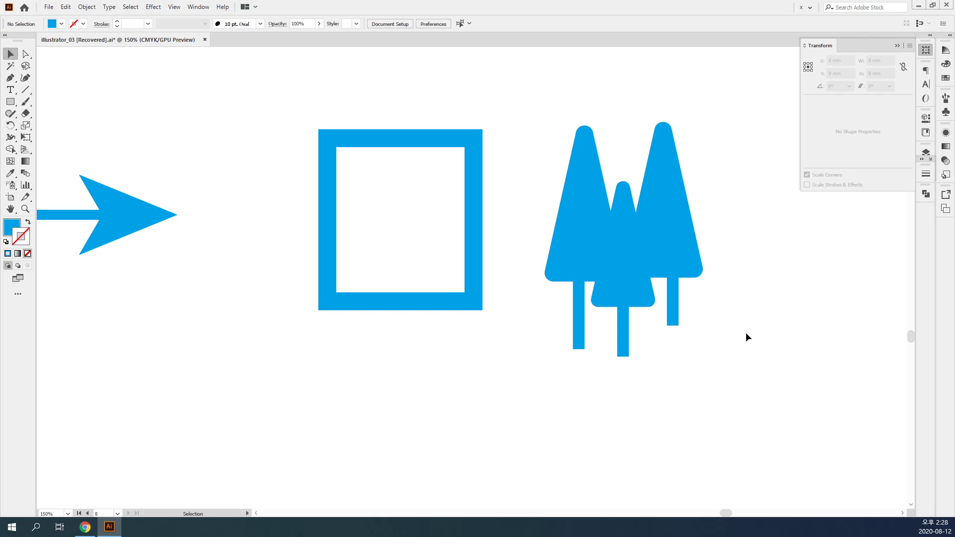
# Recolour the three treetops: lime green on the right, pale green in the middle, dark green on the left.
pyautogui.moveTo(746, 334); pyautogui.dragTo(664, 216)
pyautogui.click(768, 296)
pyautogui.click(676, 211)
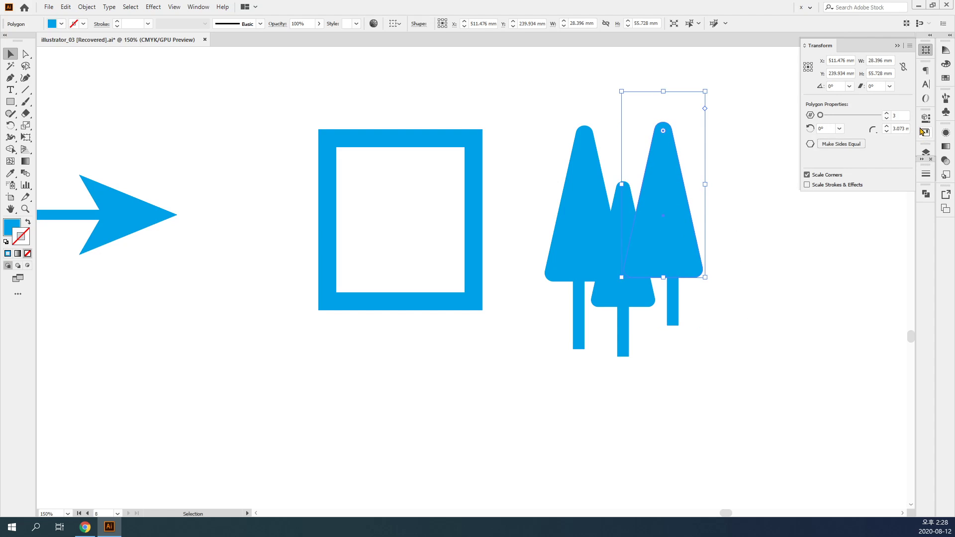
pyautogui.click(946, 63)
pyautogui.click(850, 126)
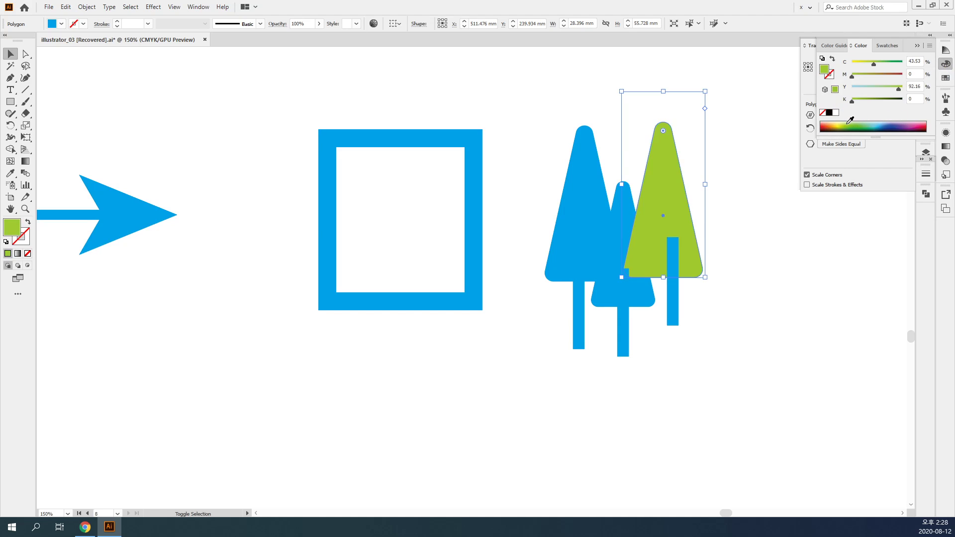
pyautogui.click(623, 262)
pyautogui.click(857, 124)
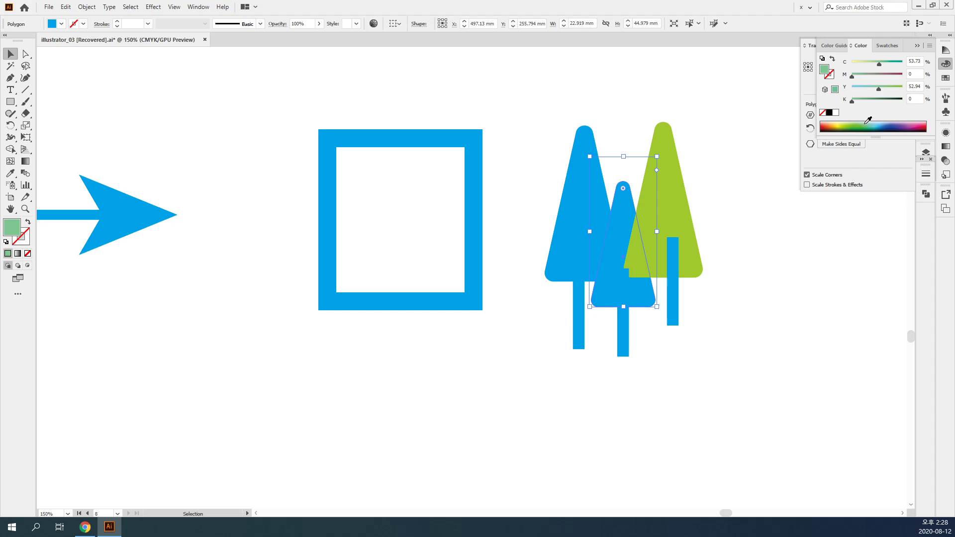
pyautogui.click(584, 193)
pyautogui.click(897, 88)
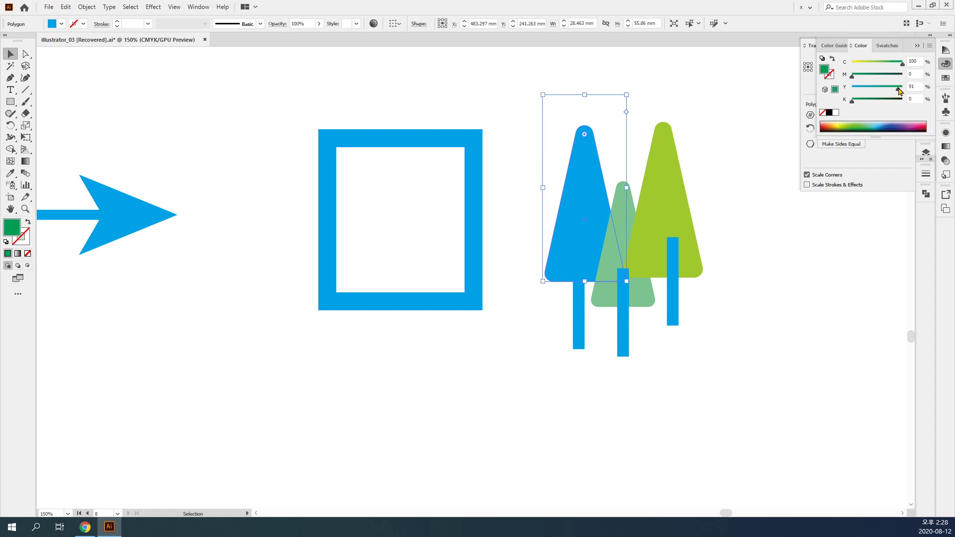
# Fill all three tree trunks with orange.
pyautogui.moveTo(710, 359); pyautogui.dragTo(566, 312)
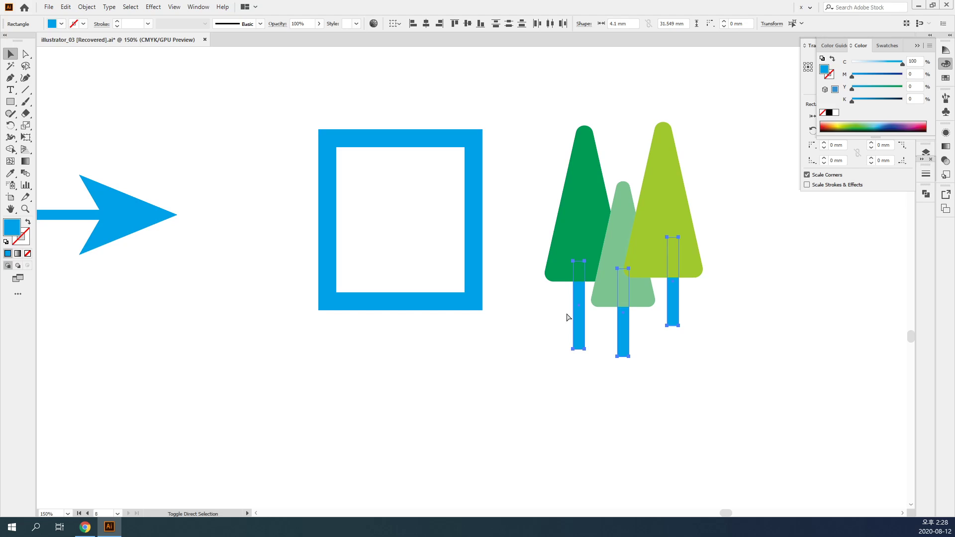
pyautogui.click(831, 124)
pyautogui.click(796, 323)
pyautogui.scroll(1, 776, 313)
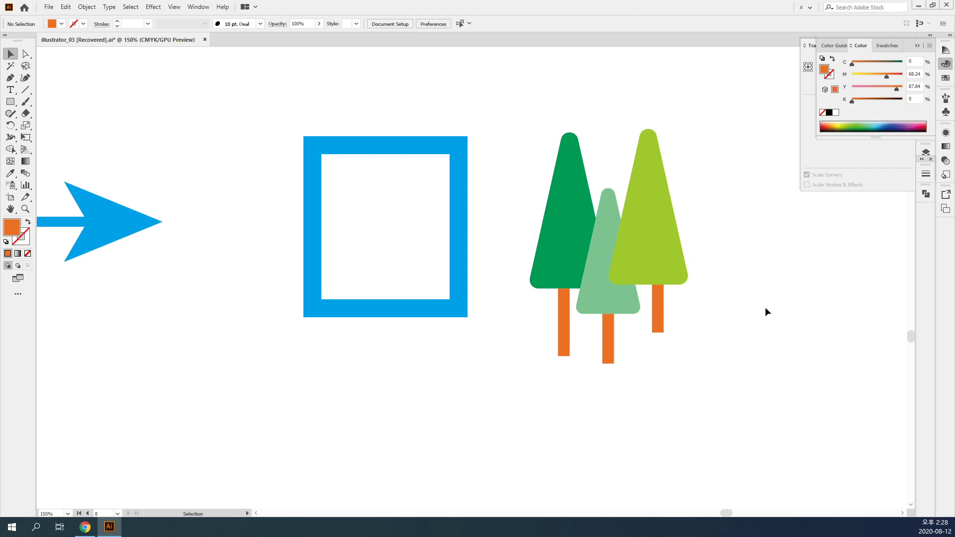
# Draw a spiral sun about 15 mm wide above the right of the trees, give it an orange outline without fill, and enlarge it.
pyautogui.click(9, 104)
pyautogui.click(10, 111)
pyautogui.moveTo(25, 90); pyautogui.dragTo(50, 115)
pyautogui.moveTo(720, 108); pyautogui.dragTo(743, 125)
pyautogui.click(835, 101)
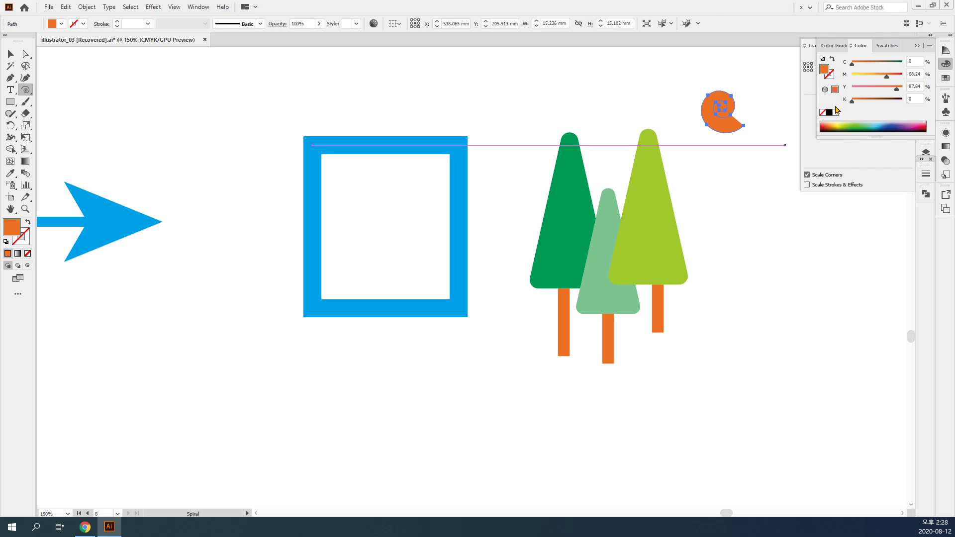
pyautogui.hotkey('shift', 'x')
pyautogui.press('v')
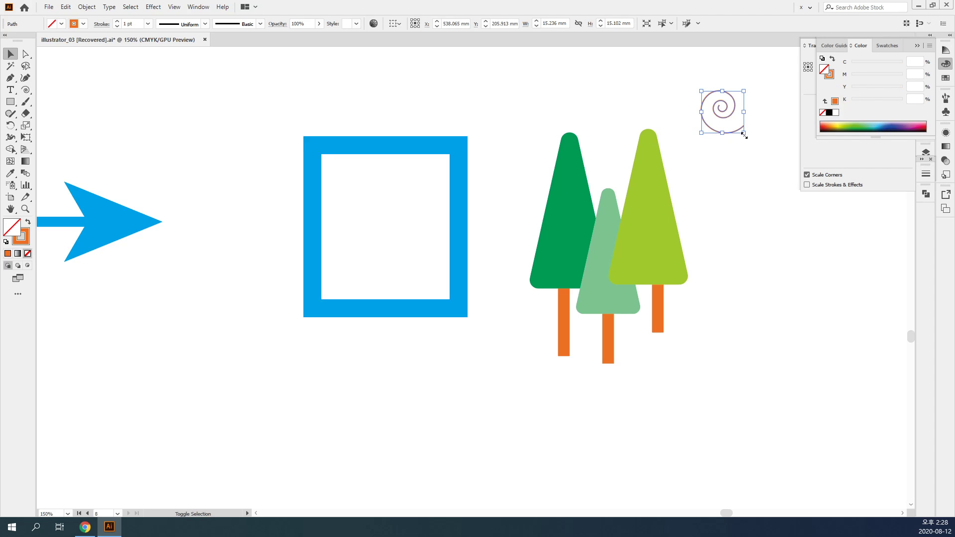
pyautogui.moveTo(744, 134); pyautogui.dragTo(766, 174)
pyautogui.click(765, 167)
pyautogui.moveTo(526, 201); pyautogui.dragTo(471, 219)
# Draw an ellipse about 16 × 10 mm above the trees and fill it with the arrow's blue.
pyautogui.moveTo(10, 102); pyautogui.dragTo(55, 124)
pyautogui.moveTo(547, 109); pyautogui.dragTo(594, 137)
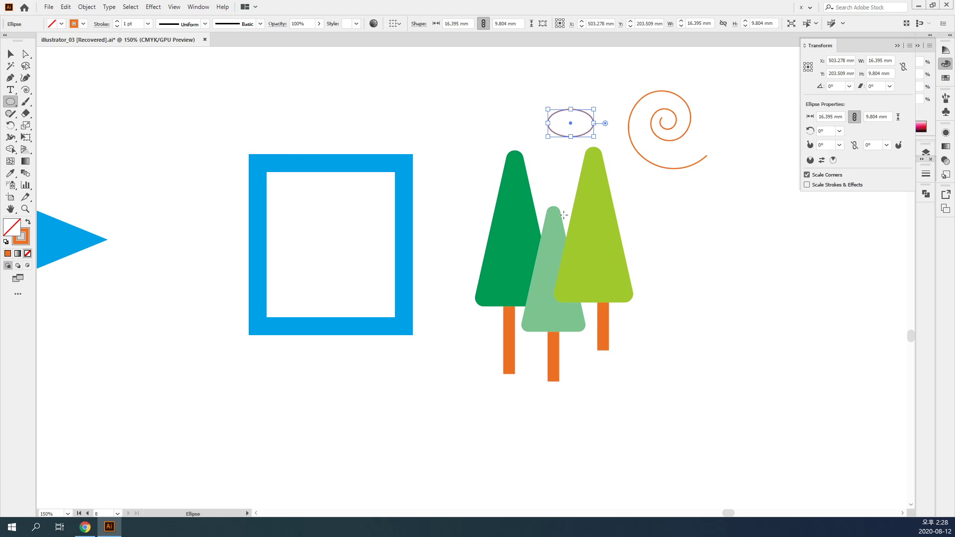
pyautogui.press('i')
pyautogui.click(69, 234)
pyautogui.hotkey('shift', 'x')
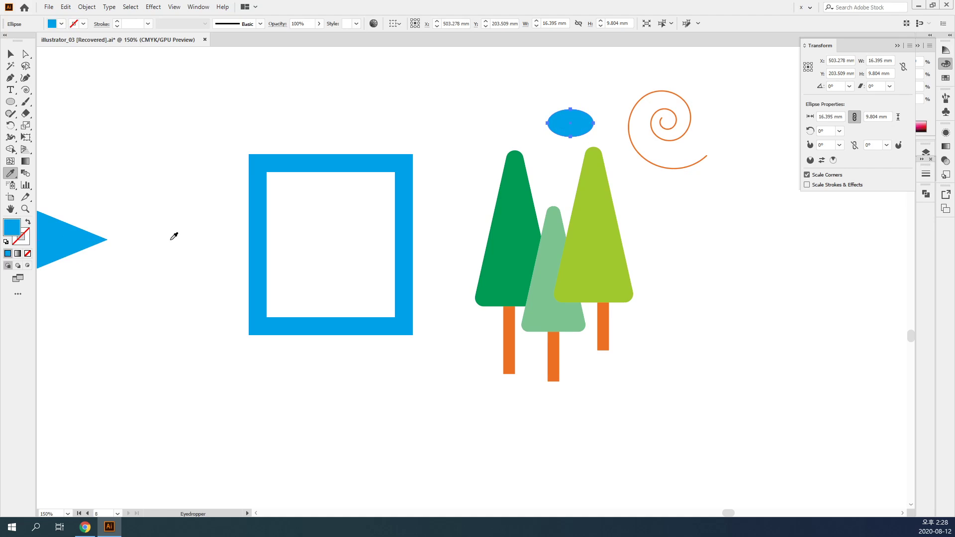
# Copy the blue ellipse repeatedly to build two clouds of overlapping ellipses, one on each side of the spiral sun.
pyautogui.press('v')
pyautogui.hotkey('ctrl', 'shift', 'a')
pyautogui.moveTo(571, 122); pyautogui.dragTo(602, 118)
pyautogui.moveTo(606, 119); pyautogui.dragTo(705, 131)
pyautogui.moveTo(706, 130); pyautogui.dragTo(690, 141)
pyautogui.moveTo(702, 138); pyautogui.dragTo(728, 147)
pyautogui.click(735, 241)
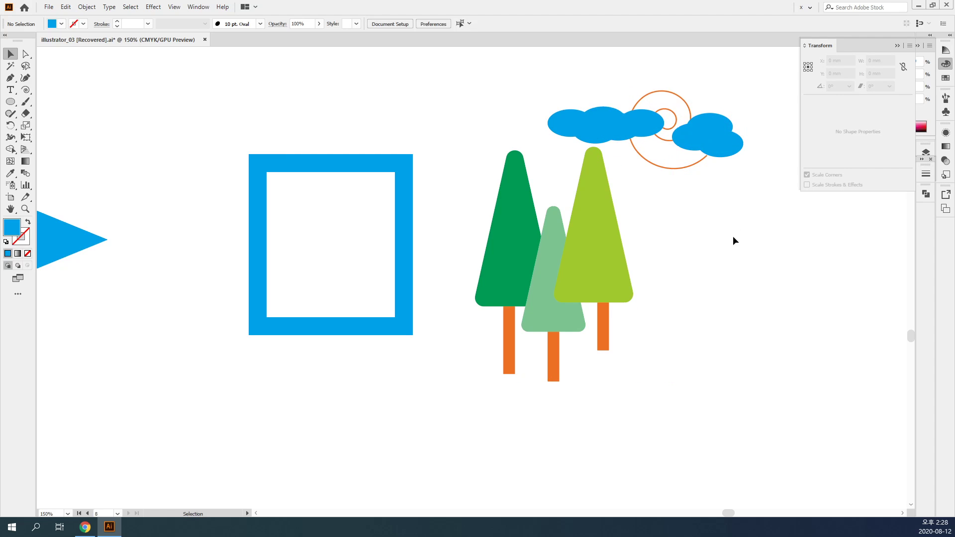
# Lighten the right cloud by setting its fill's cyan to 39%.
pyautogui.moveTo(748, 179); pyautogui.dragTo(692, 90)
pyautogui.click(919, 115)
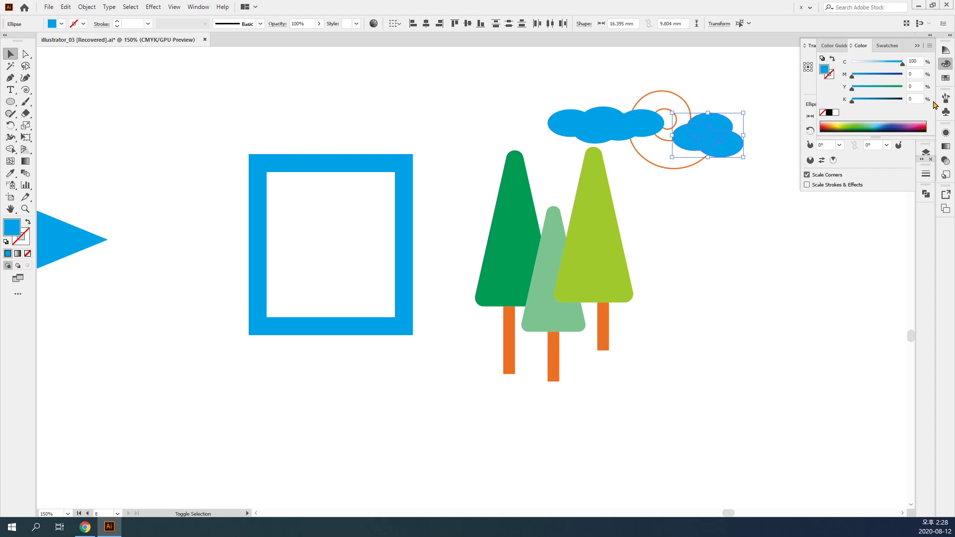
pyautogui.click(872, 63)
pyautogui.click(714, 229)
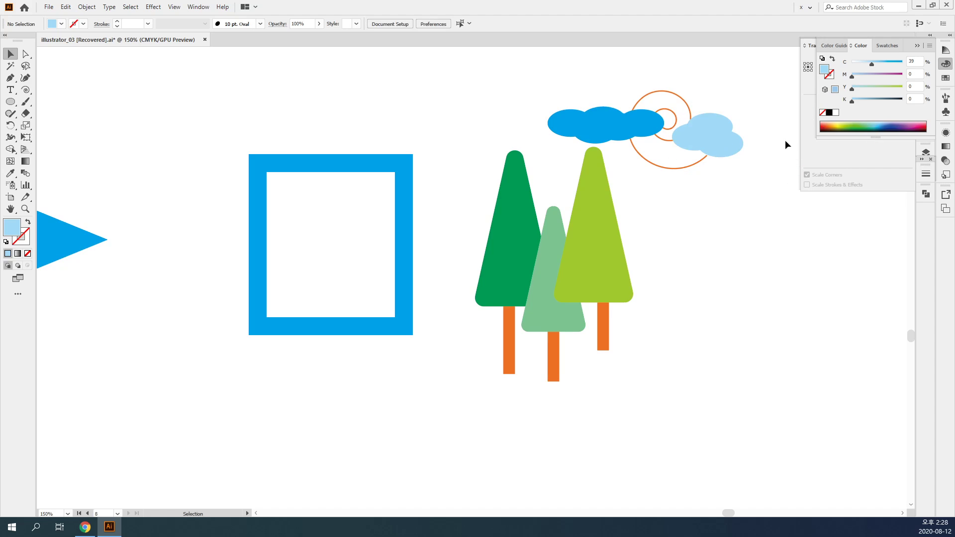
# Group the ellipses of the pale cloud and those of the blue cloud separately.
pyautogui.click(705, 130)
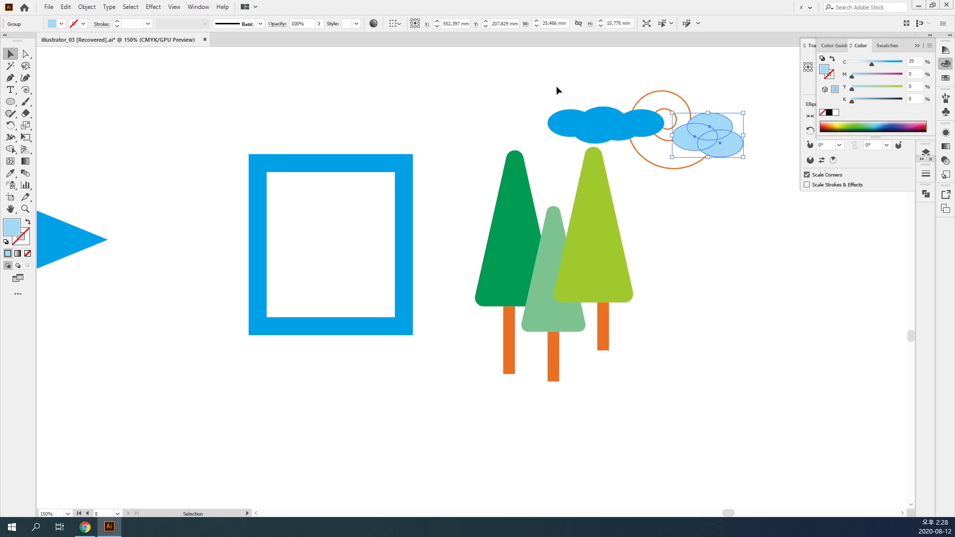
pyautogui.moveTo(629, 120); pyautogui.dragTo(631, 121)
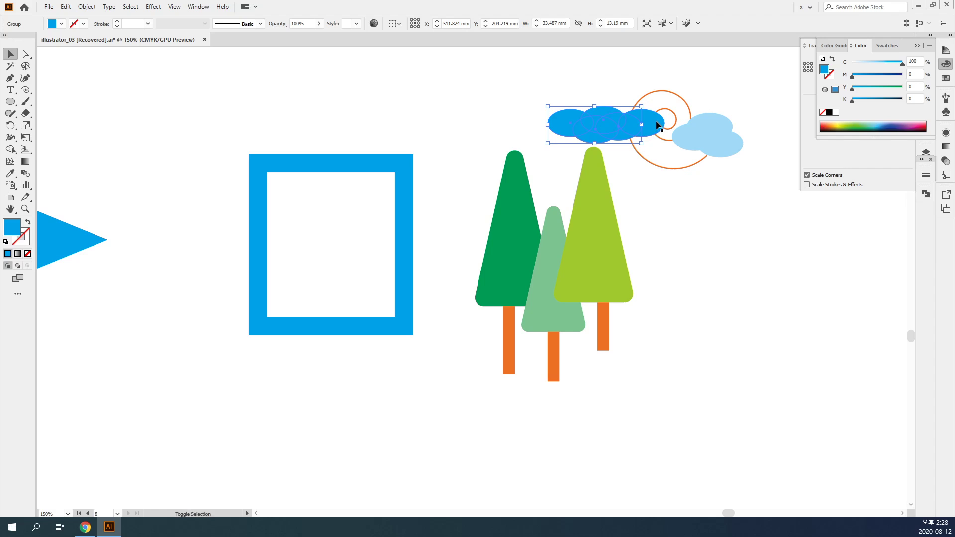
pyautogui.hotkey('ctrl', 'shift', 'g')
pyautogui.click(680, 199)
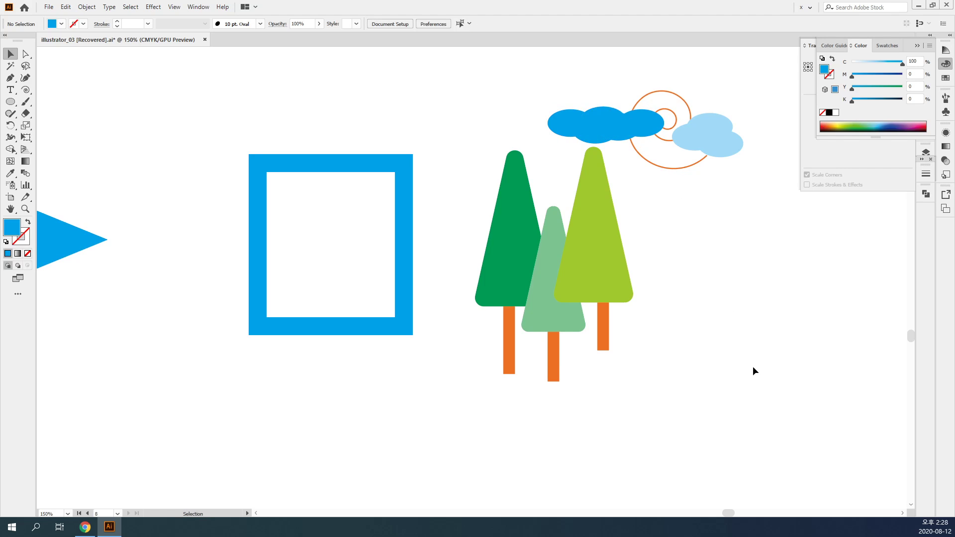
# Group the trees, sun and clouds, copy the group over the window frame, and send the copy to the back.
pyautogui.moveTo(753, 366); pyautogui.dragTo(433, 89)
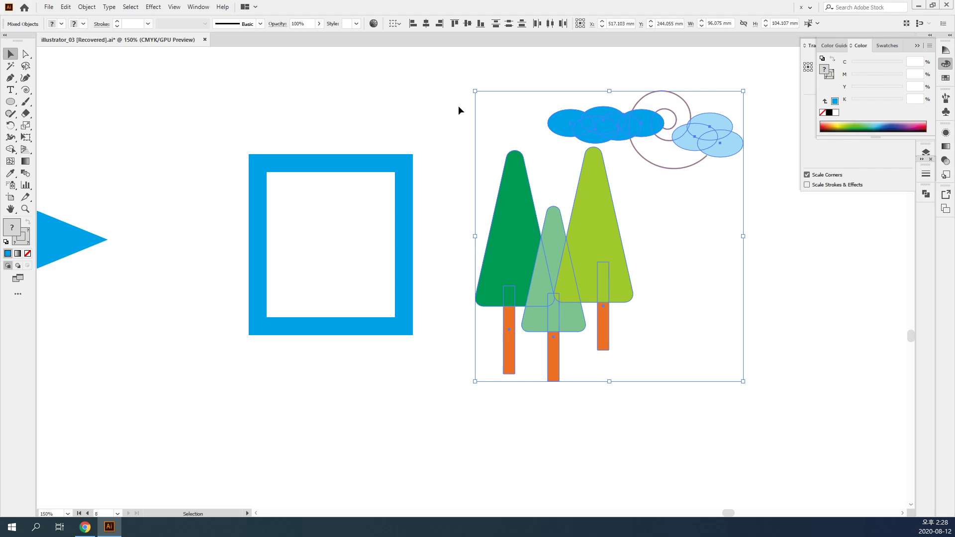
pyautogui.hotkey('ctrl', 'g')
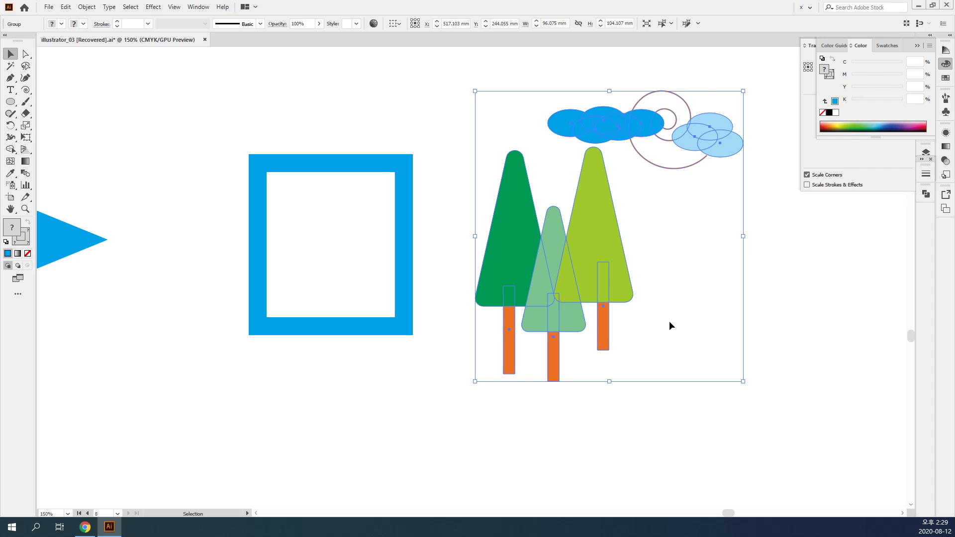
pyautogui.keyDown('alt'); pyautogui.moveTo(580, 290); pyautogui.dragTo(375, 274); pyautogui.keyUp('alt')
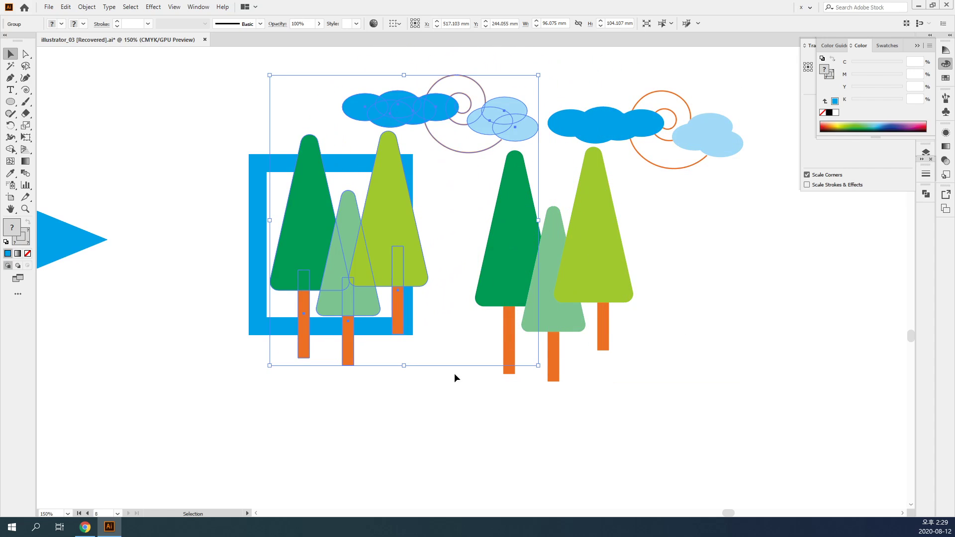
pyautogui.hotkey('ctrl', 'shift', '[')
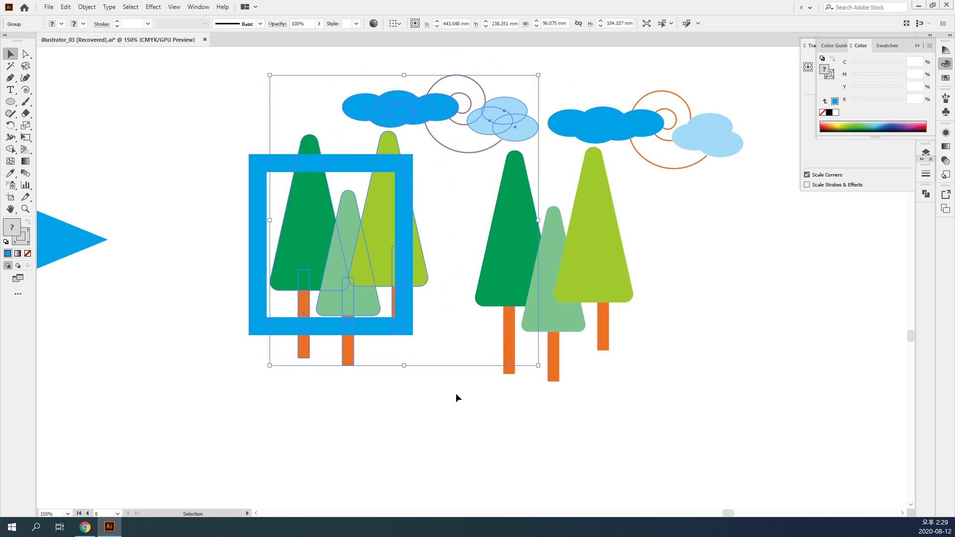
pyautogui.click(383, 351)
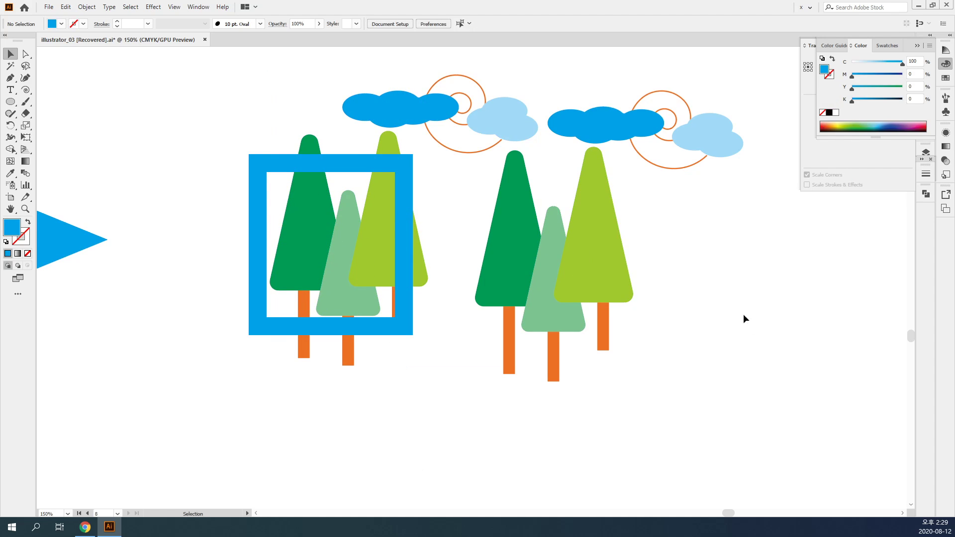
# Move the original scene of trees, sun and clouds further right, away from the window frame.
pyautogui.moveTo(779, 351); pyautogui.dragTo(562, 73)
pyautogui.moveTo(515, 269); pyautogui.dragTo(659, 268)
pyautogui.click(587, 419)
# Cover the scenery above the window frame with a rectangle about 142 × 38 mm filled with the background's white.
pyautogui.moveTo(14, 104); pyautogui.dragTo(54, 102)
pyautogui.moveTo(169, 51); pyautogui.dragTo(564, 156)
pyautogui.press('i')
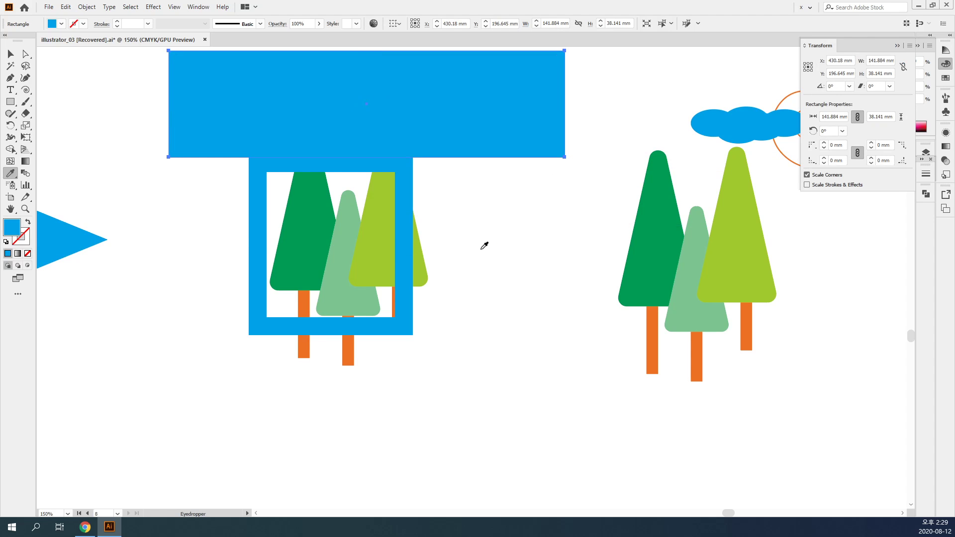
pyautogui.click(481, 243)
# Draw two more white rectangles hiding the scenery right of and below the frame, the lower one about 124 × 48 mm.
pyautogui.press('m')
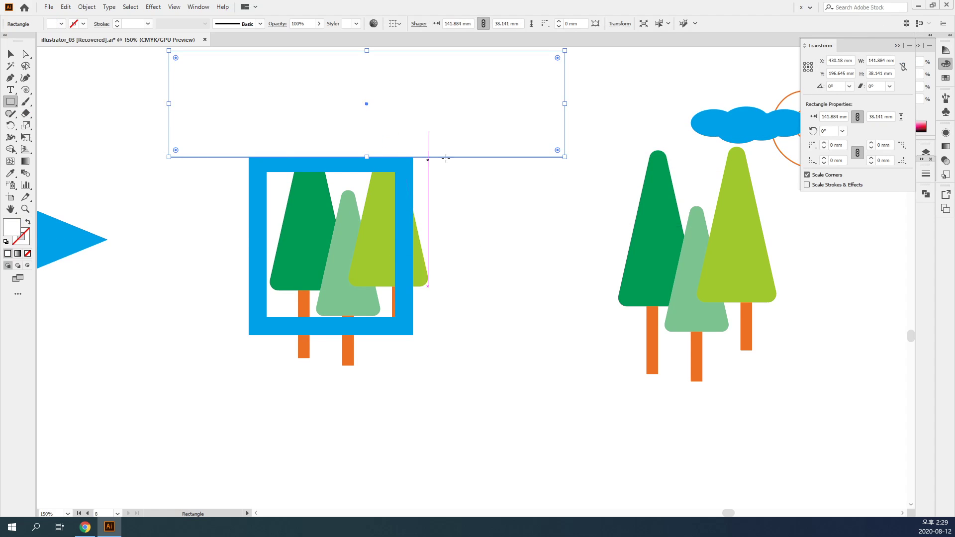
pyautogui.moveTo(409, 136); pyautogui.dragTo(559, 418)
pyautogui.moveTo(527, 460); pyautogui.dragTo(182, 326)
pyautogui.press('v')
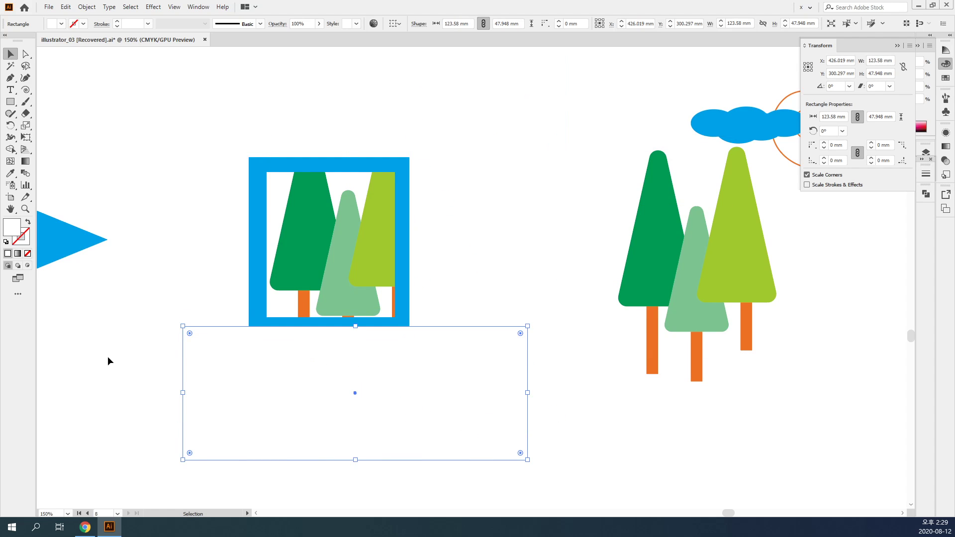
pyautogui.click(107, 356)
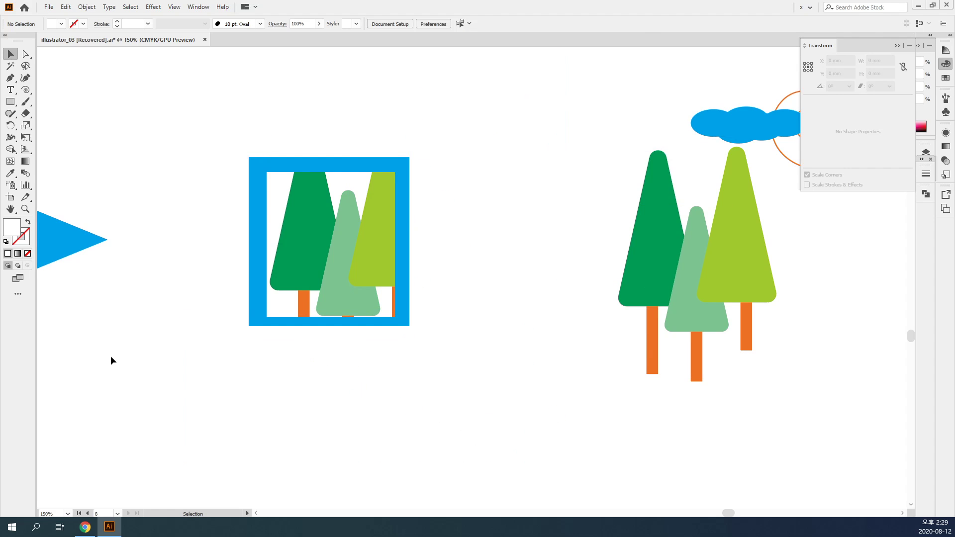
# Bring the blue window frame in front of the white cover rectangles.
pyautogui.click(253, 263)
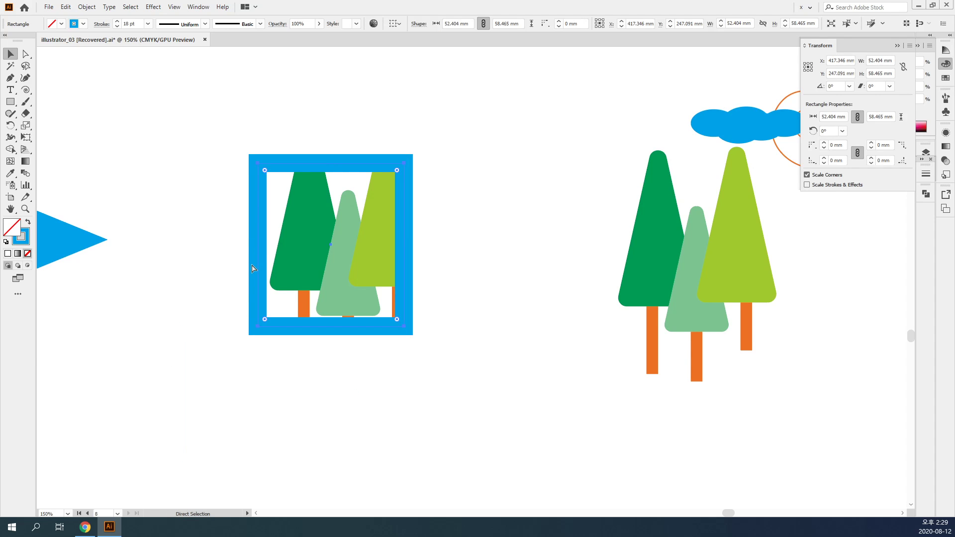
pyautogui.hotkey('ctrl', '-')
pyautogui.hotkey('ctrl', '-')
pyautogui.click(676, 409)
# Copy the "clipping" label to the empty area below the arrow and window frame.
pyautogui.moveTo(680, 410); pyautogui.dragTo(583, 357)
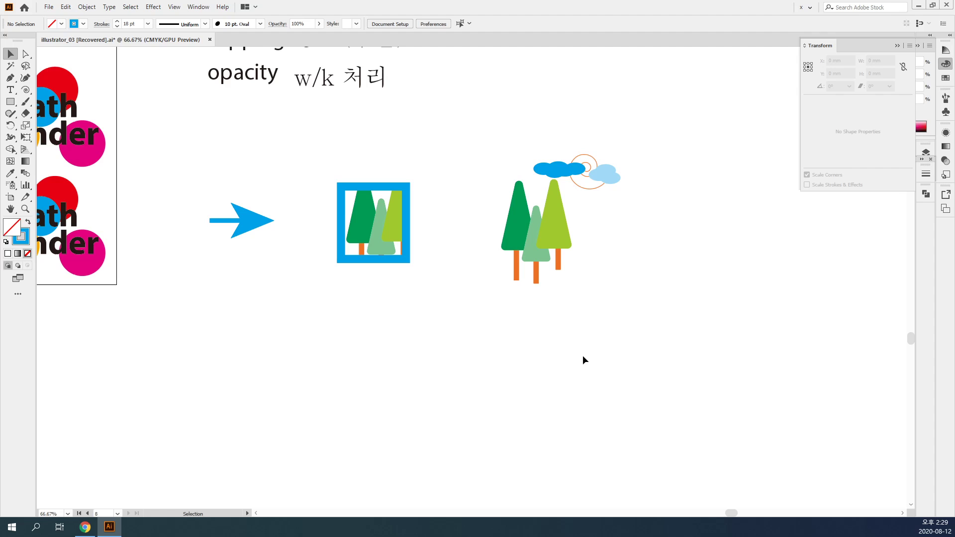
pyautogui.keyDown('ctrl'); pyautogui.click(564, 251); pyautogui.keyUp('ctrl')
pyautogui.moveTo(623, 237); pyautogui.dragTo(869, 180)
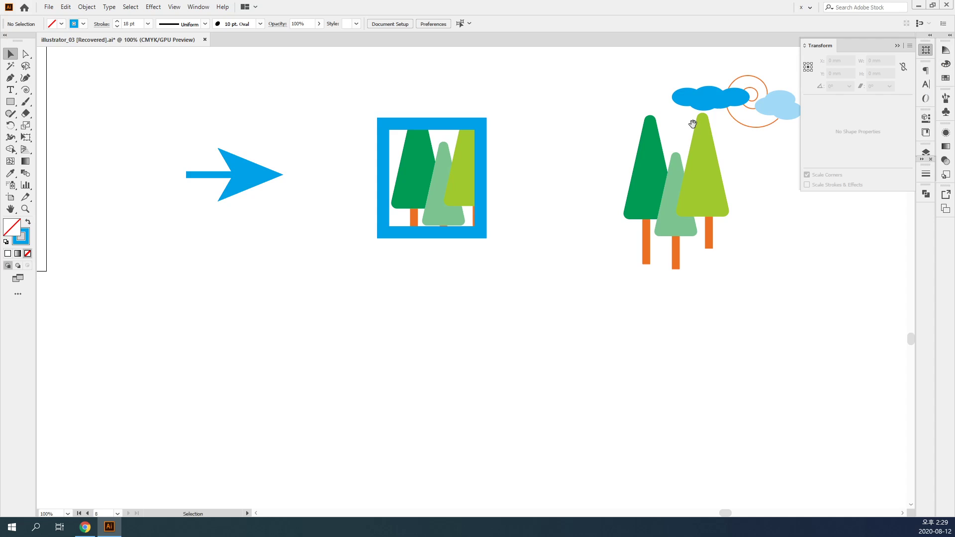
pyautogui.moveTo(691, 125); pyautogui.dragTo(666, 148)
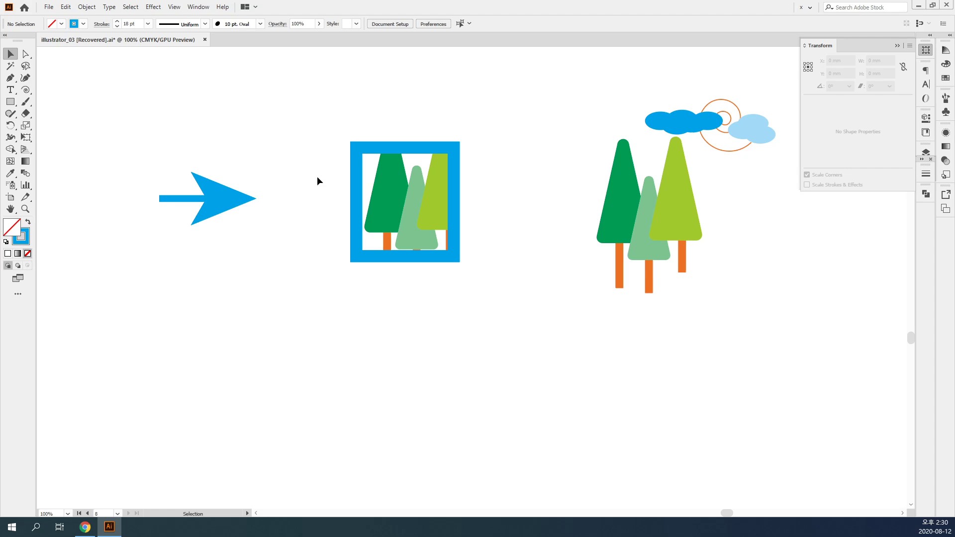
pyautogui.scroll(5, 351, 174)
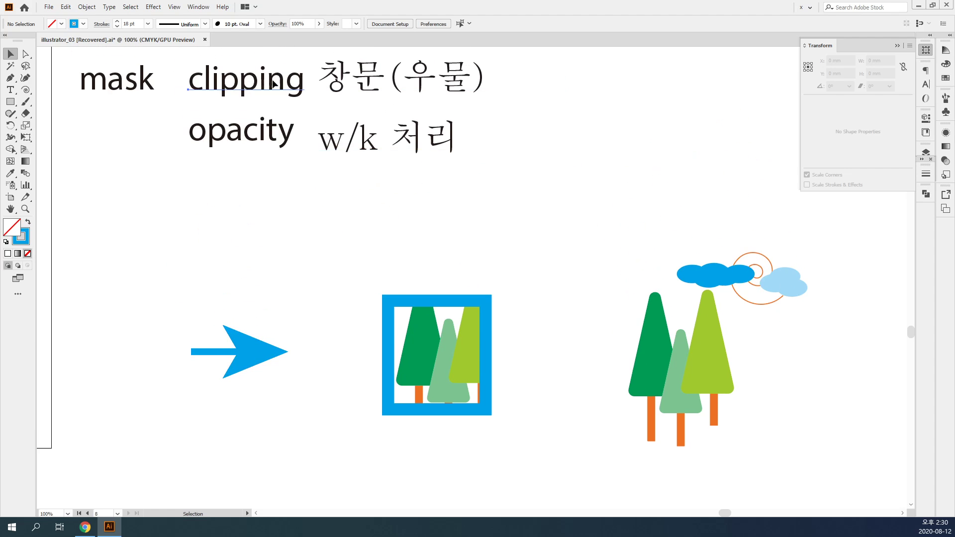
pyautogui.moveTo(272, 83); pyautogui.dragTo(368, 451)
pyautogui.moveTo(482, 424); pyautogui.dragTo(467, 173)
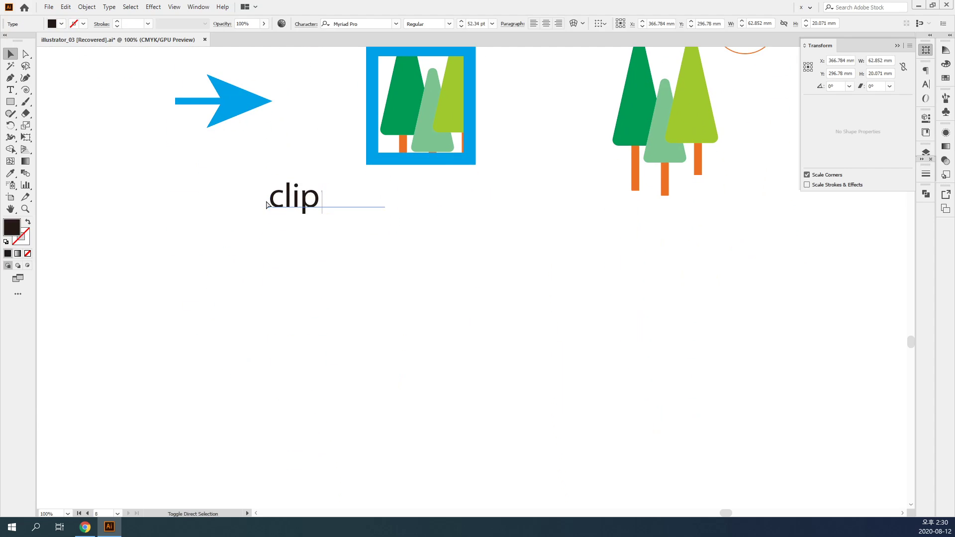
# Replace the copied label's text with "틀: 맨앞".
pyautogui.doubleClick(290, 199)
pyautogui.hotkey('ctrl', 'a')
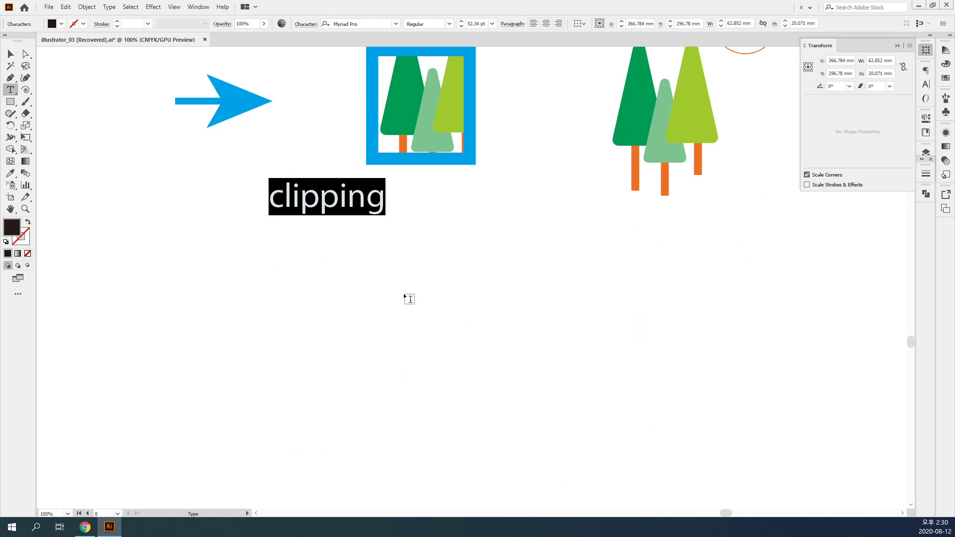
pyautogui.write('x')
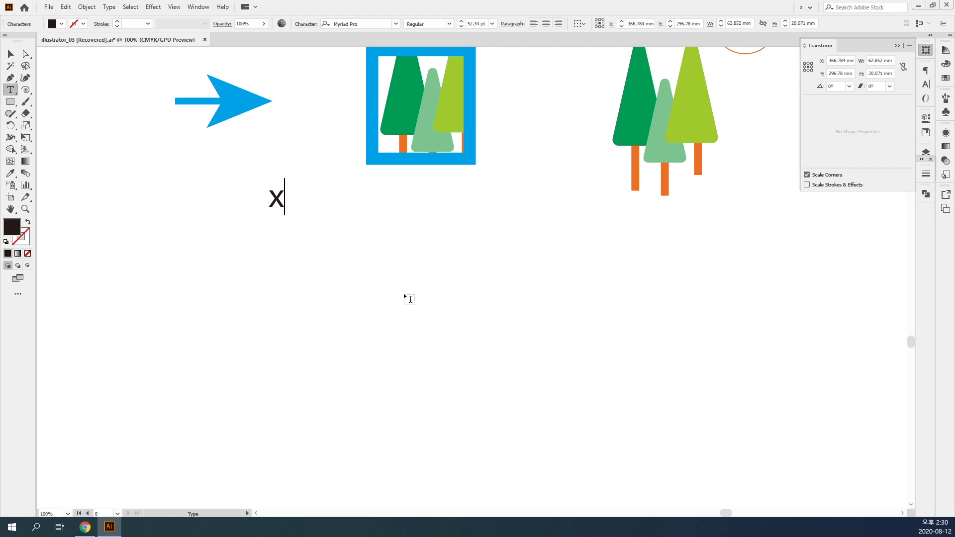
pyautogui.press('BackSpace')
pyautogui.write('틀:')
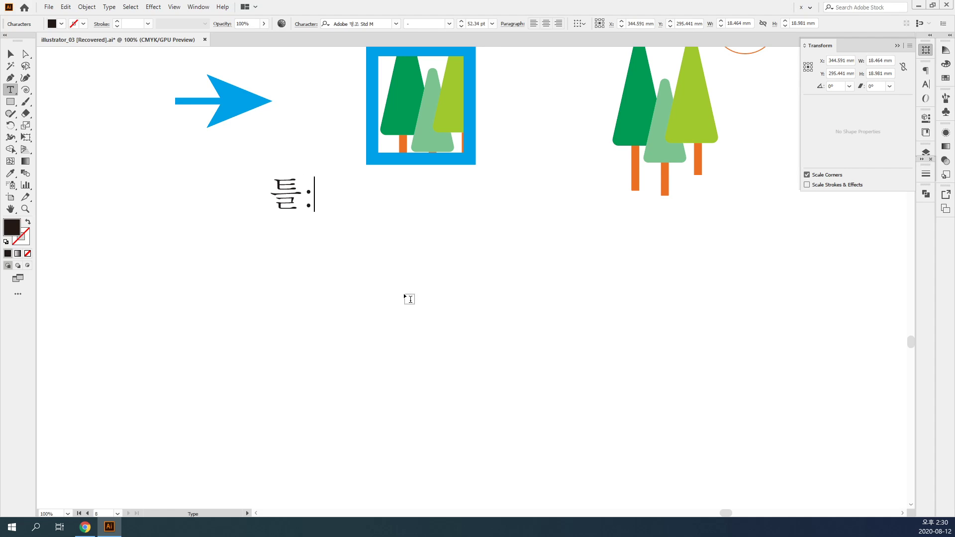
pyautogui.write(' 맨ㅇ앞')
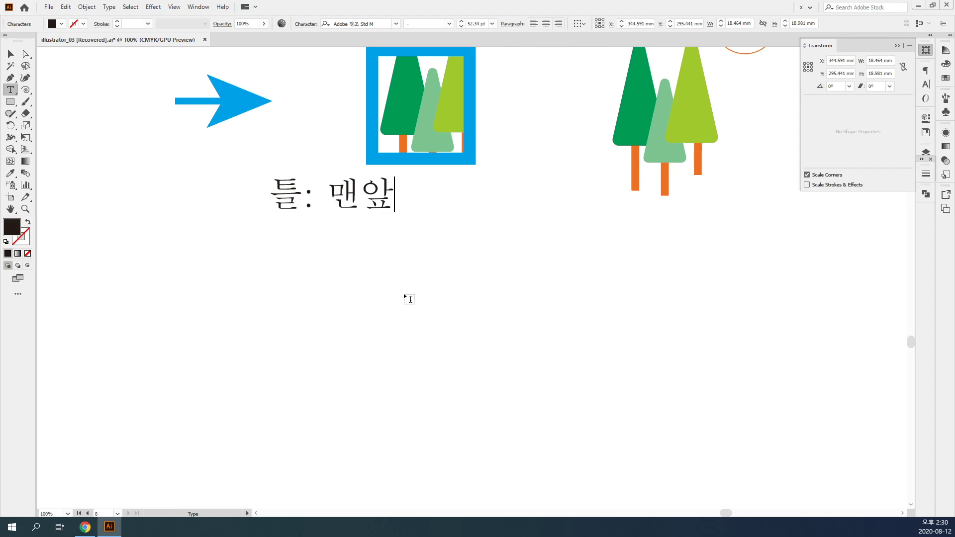
# Move the "틀: 맨앞" note slightly down and to the right, beneath the window frame.
pyautogui.press('Escape')
pyautogui.moveTo(370, 204); pyautogui.dragTo(402, 225)
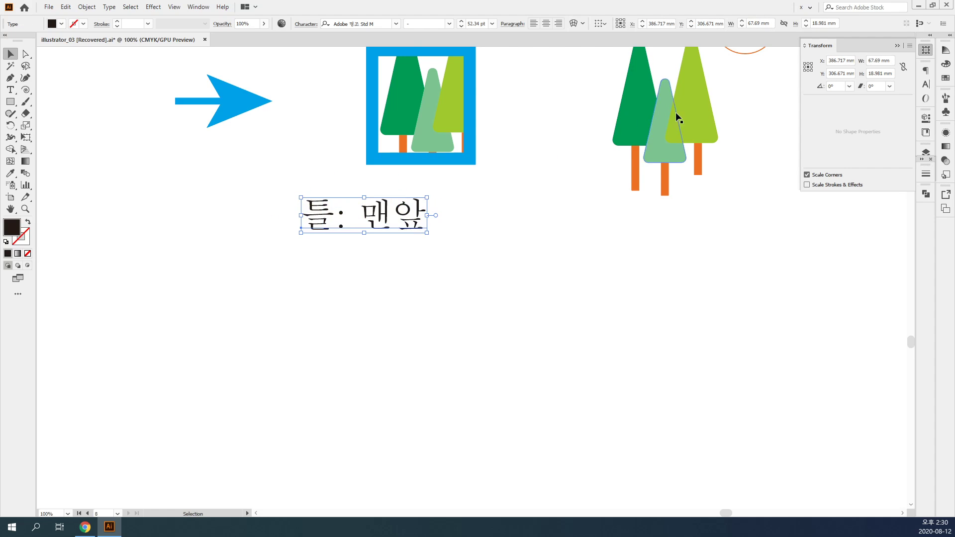
pyautogui.moveTo(596, 169); pyautogui.dragTo(597, 235)
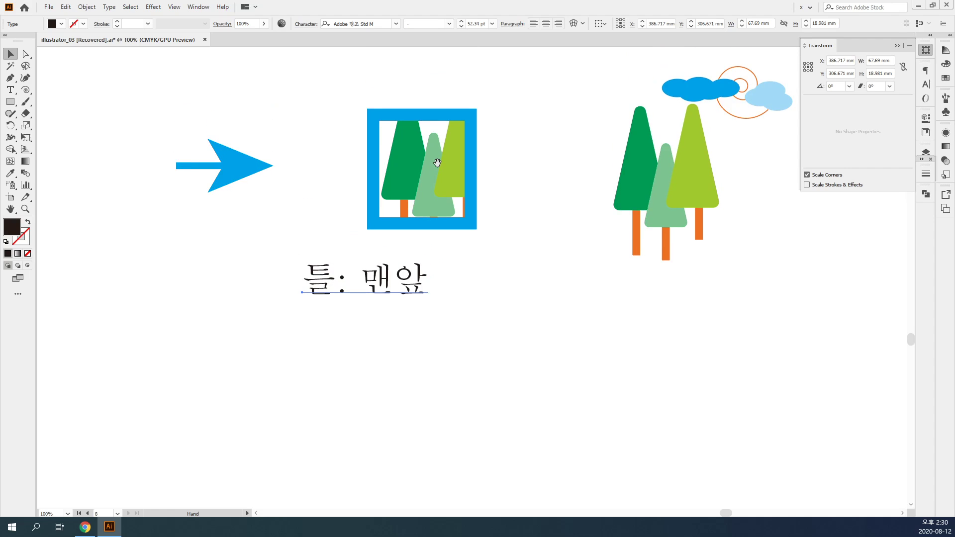
# Append ", 무조건1개" to the "틀: 맨앞" note and move it up close beneath the window frame.
pyautogui.doubleClick(405, 284)
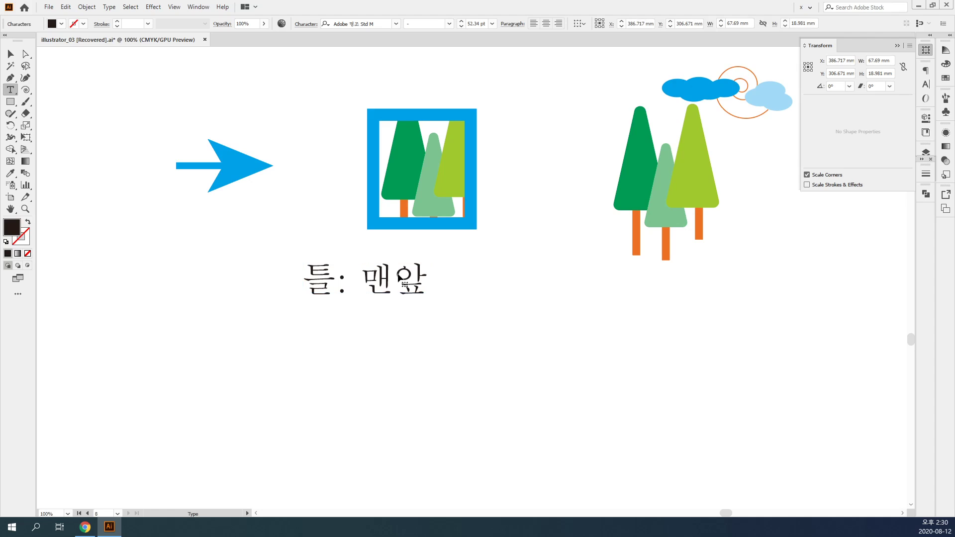
pyautogui.write(', 무조건')
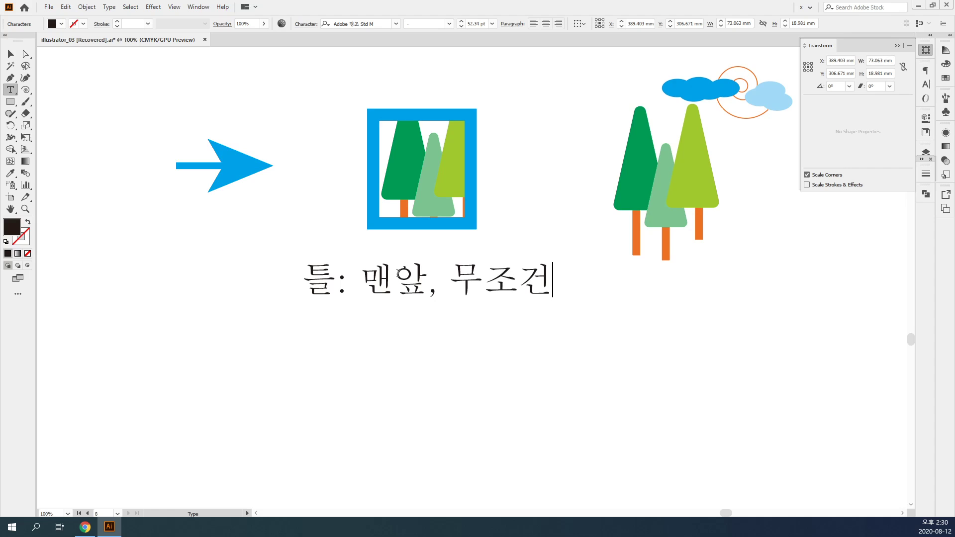
pyautogui.write('1개')
pyautogui.press('Escape')
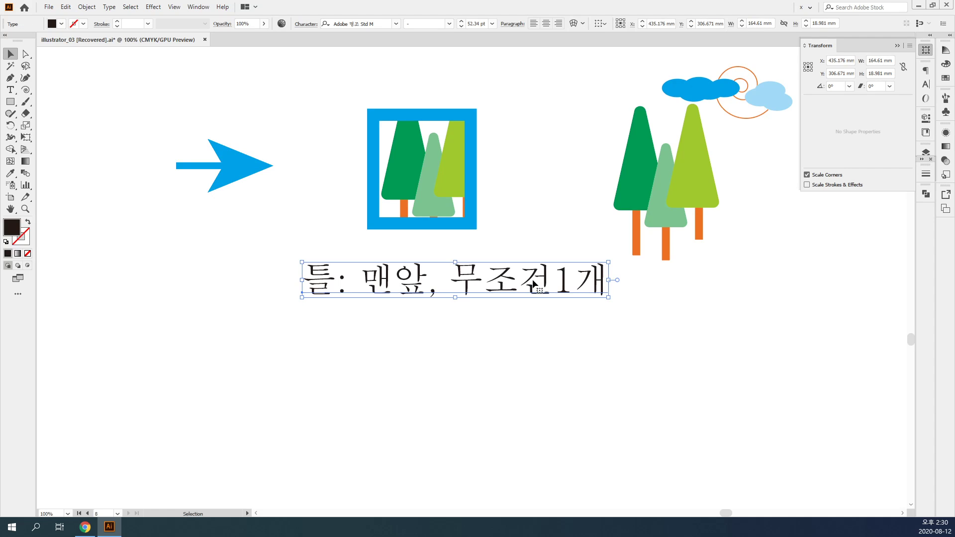
pyautogui.moveTo(503, 268); pyautogui.dragTo(479, 251)
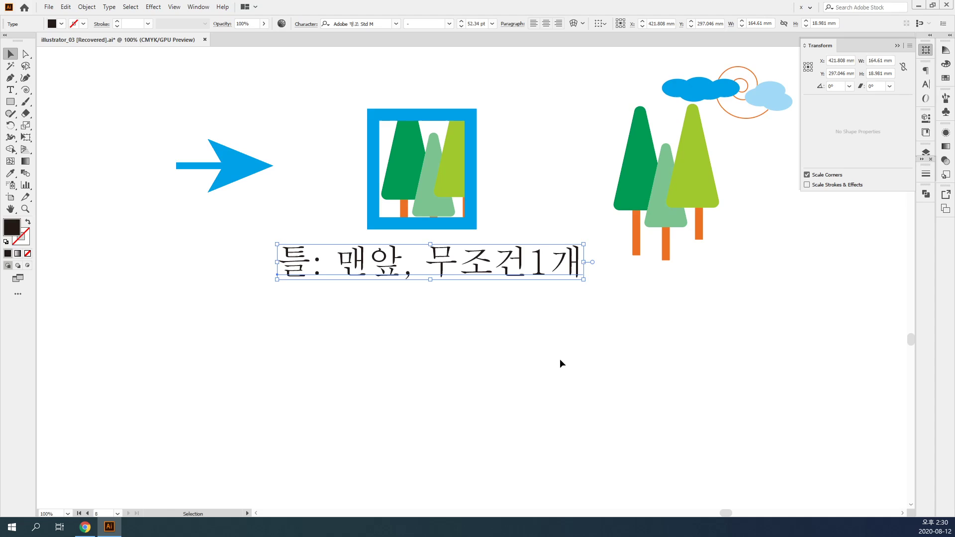
pyautogui.click(560, 359)
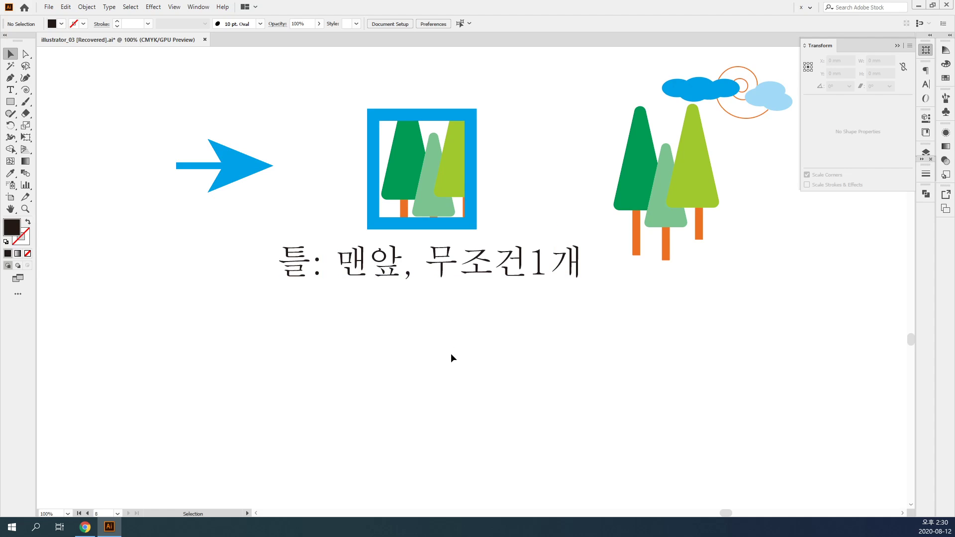
# Collapse the floating Transform panel to clear the canvas.
pyautogui.press('space')
pyautogui.moveTo(506, 370); pyautogui.dragTo(426, 384)
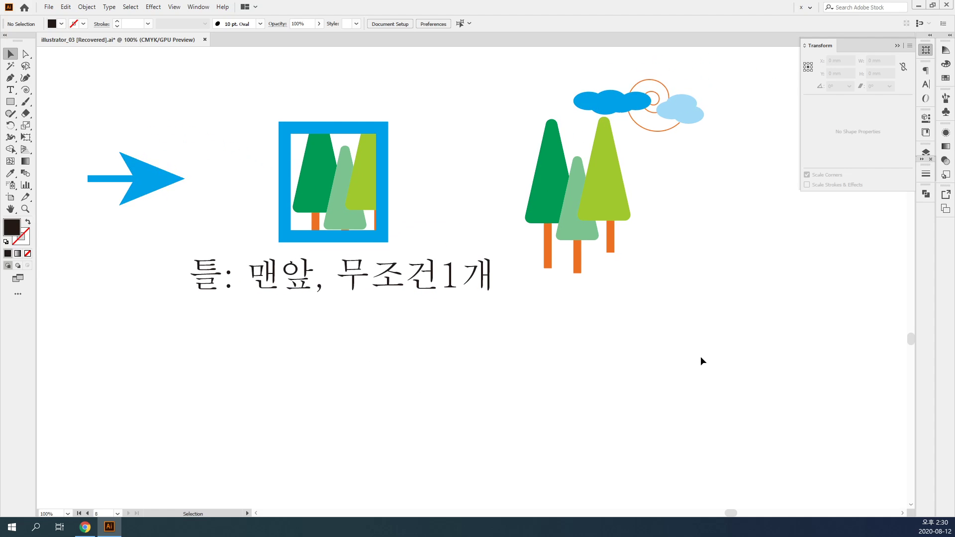
pyautogui.click(925, 56)
pyautogui.moveTo(816, 336); pyautogui.dragTo(118, 70)
pyautogui.click(151, 92)
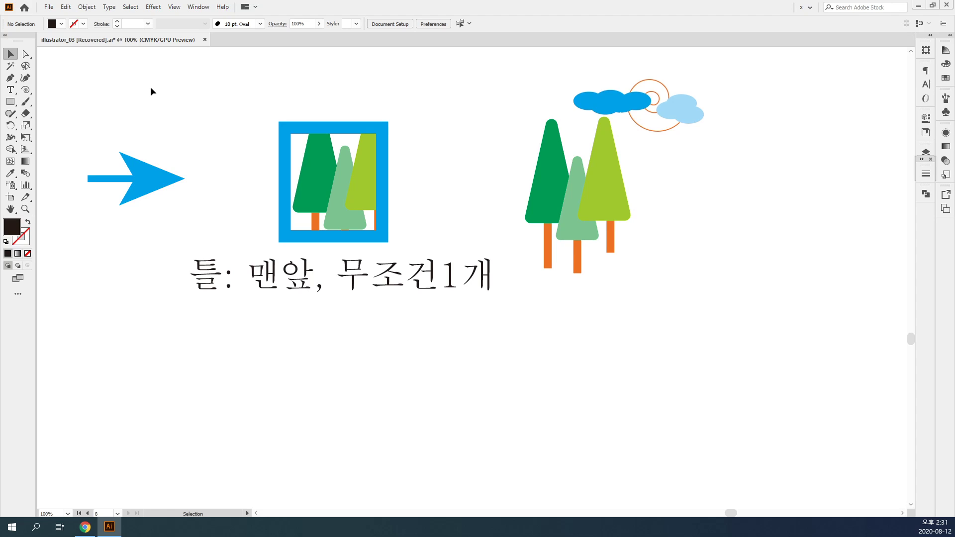
pyautogui.moveTo(344, 163); pyautogui.dragTo(420, 132)
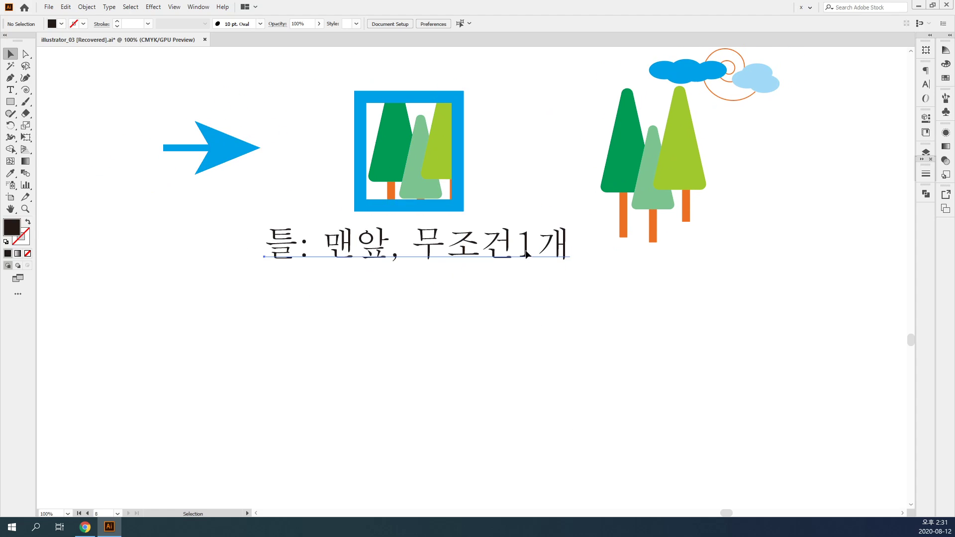
# Copy the frame note directly below itself and replace the copy's text with "object > clippingmask > make ( ctrl . 7 )".
pyautogui.moveTo(523, 253); pyautogui.dragTo(522, 292)
pyautogui.doubleClick(523, 292)
pyautogui.hotkey('ctrl', 'a')
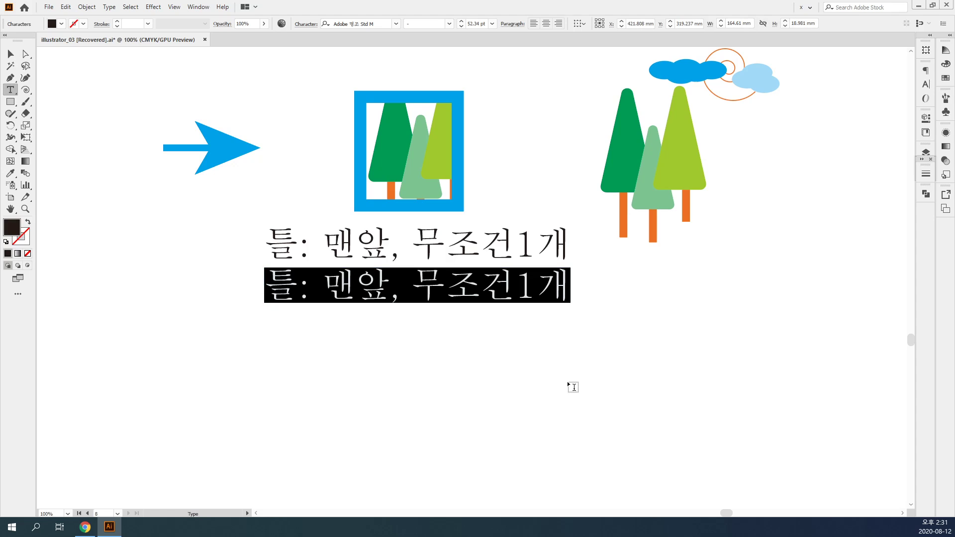
pyautogui.write('object')
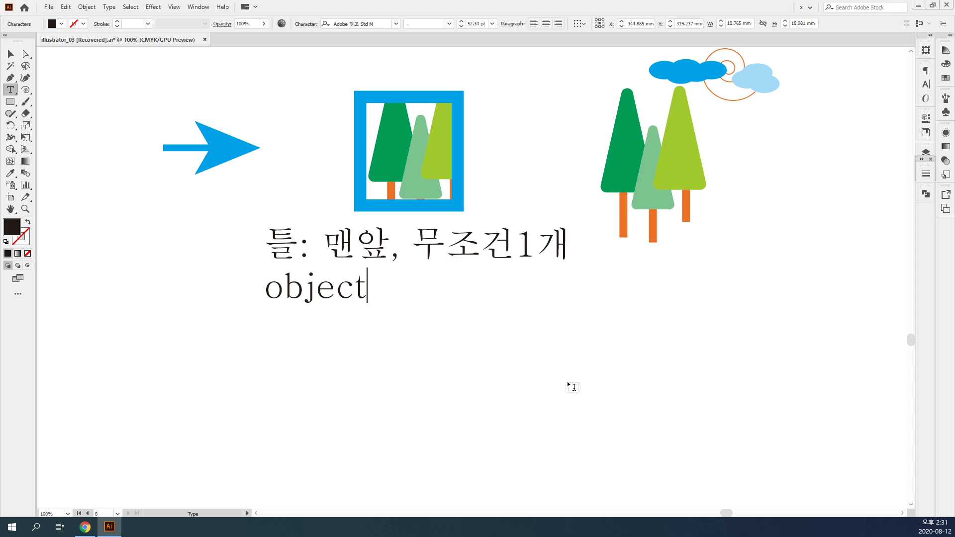
pyautogui.write('> clippingmask')
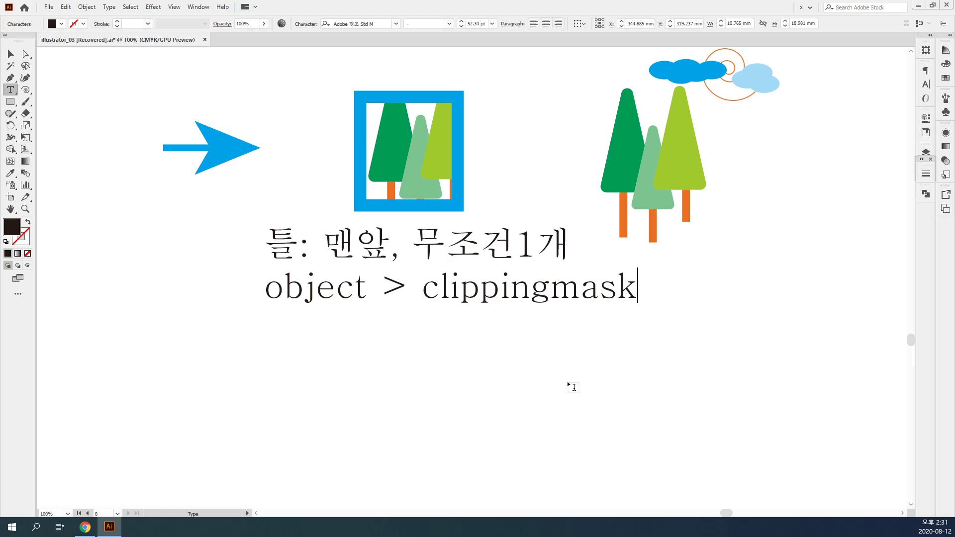
pyautogui.write(' > make')
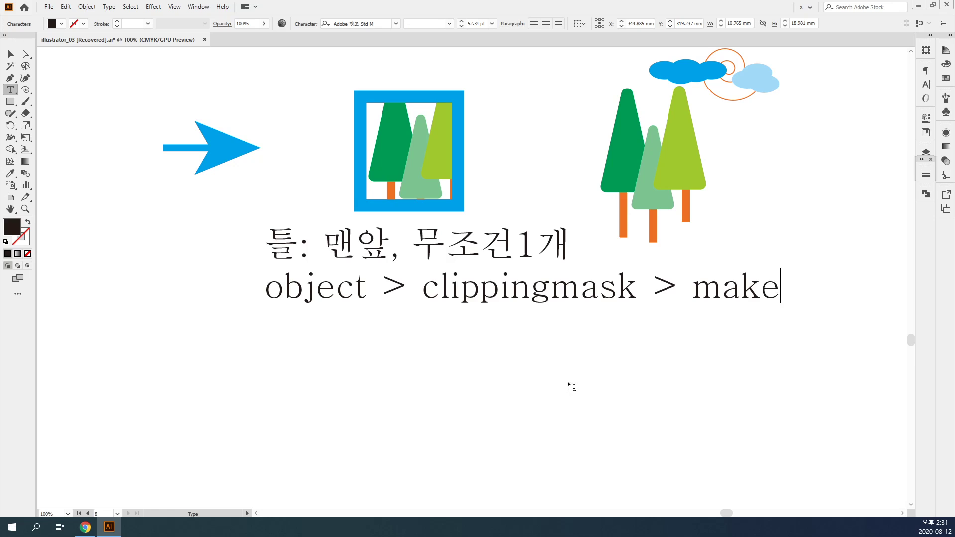
pyautogui.write(' ( ctrl')
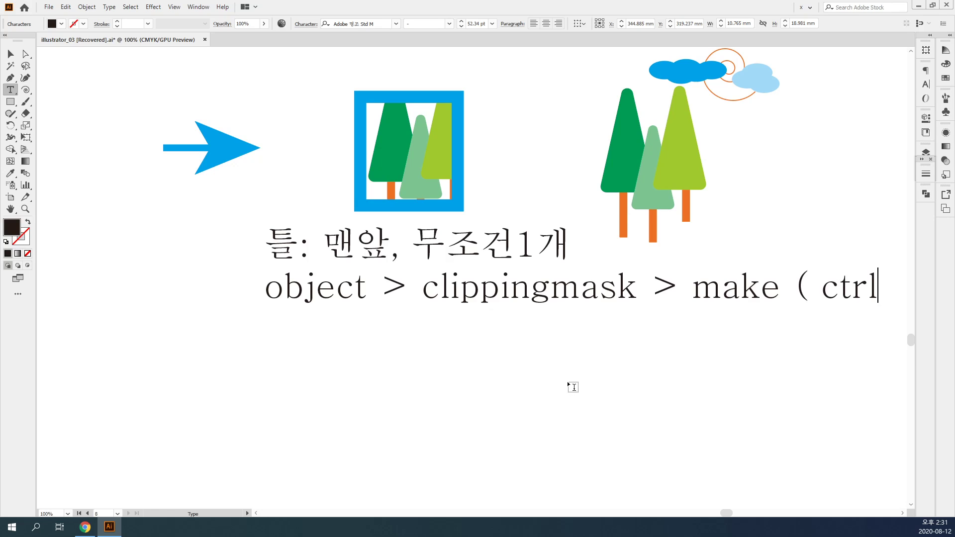
pyautogui.write(' . ')
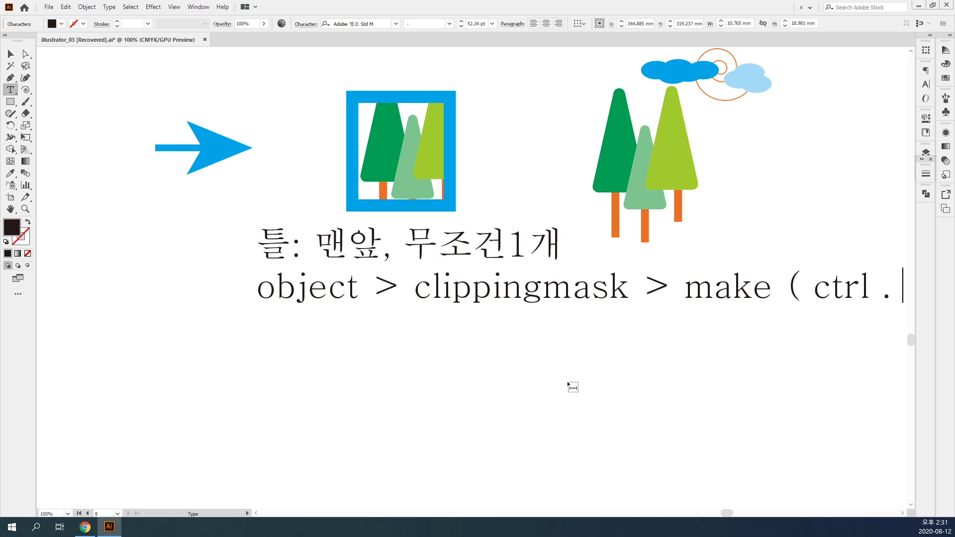
pyautogui.write('7 )')
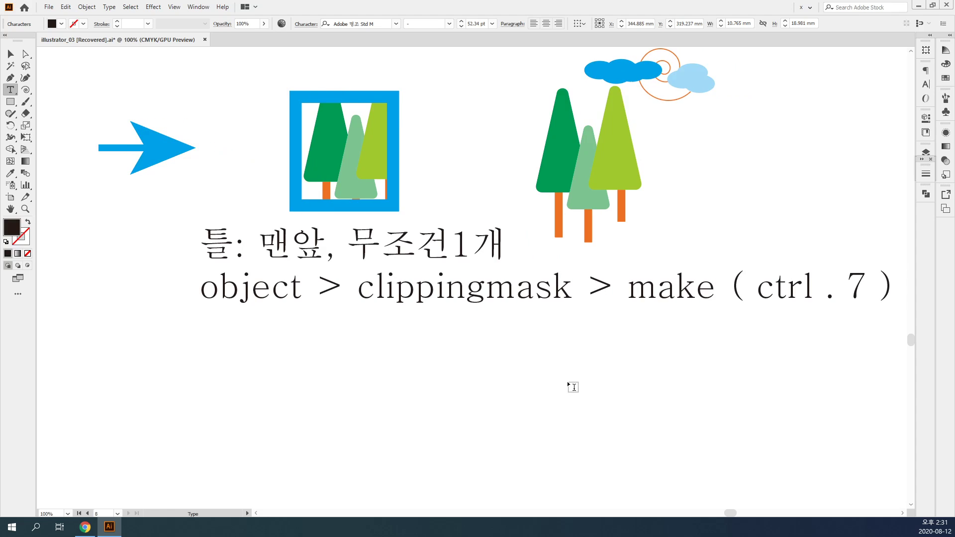
pyautogui.press('Escape')
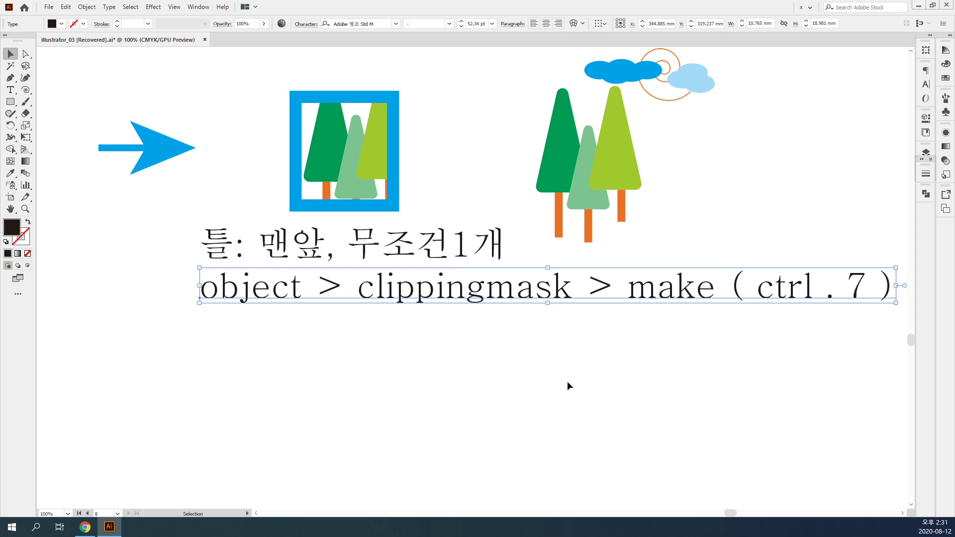
# Shift the "object > clippingmask > make" line to the left so it sits more centrally under the frame note.
pyautogui.moveTo(560, 286); pyautogui.dragTo(432, 283)
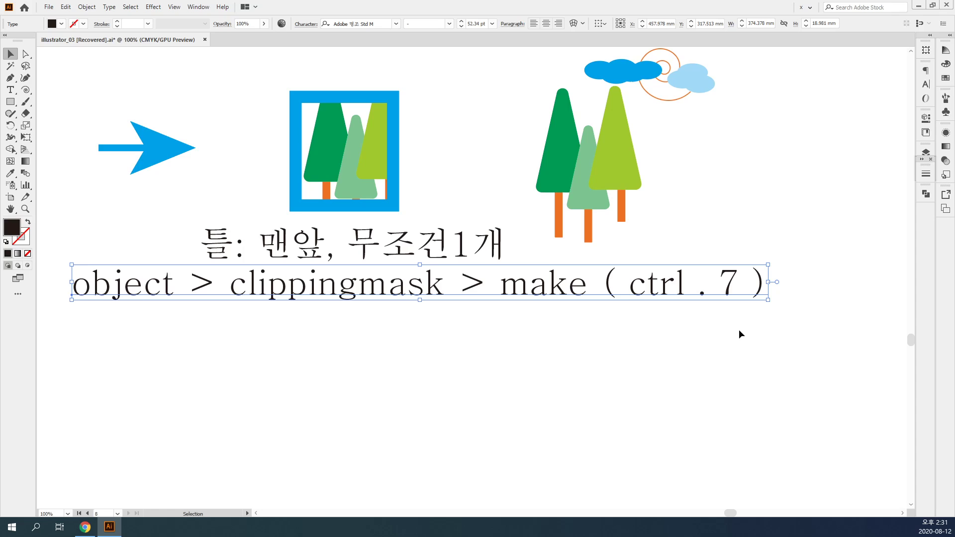
pyautogui.click(758, 374)
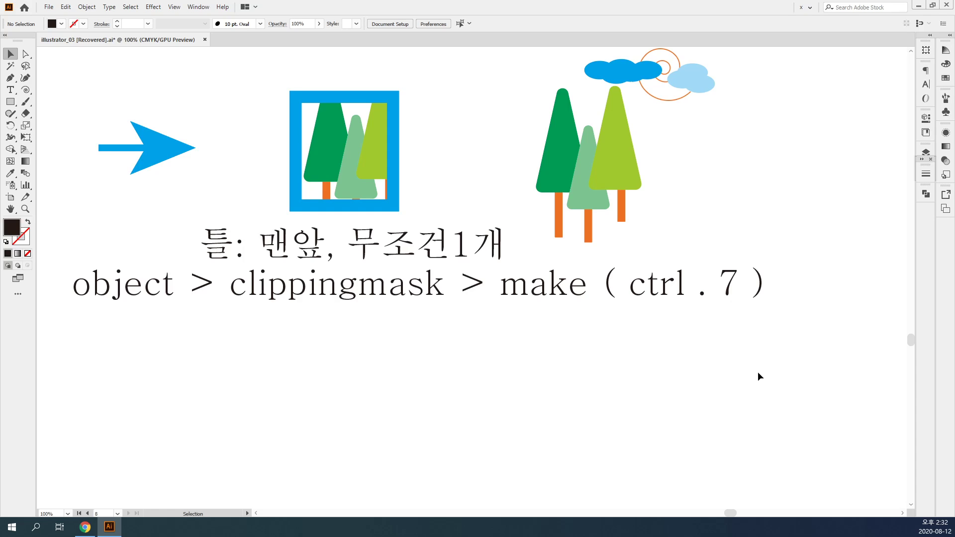
pyautogui.press('space')
pyautogui.moveTo(678, 334); pyautogui.dragTo(695, 367)
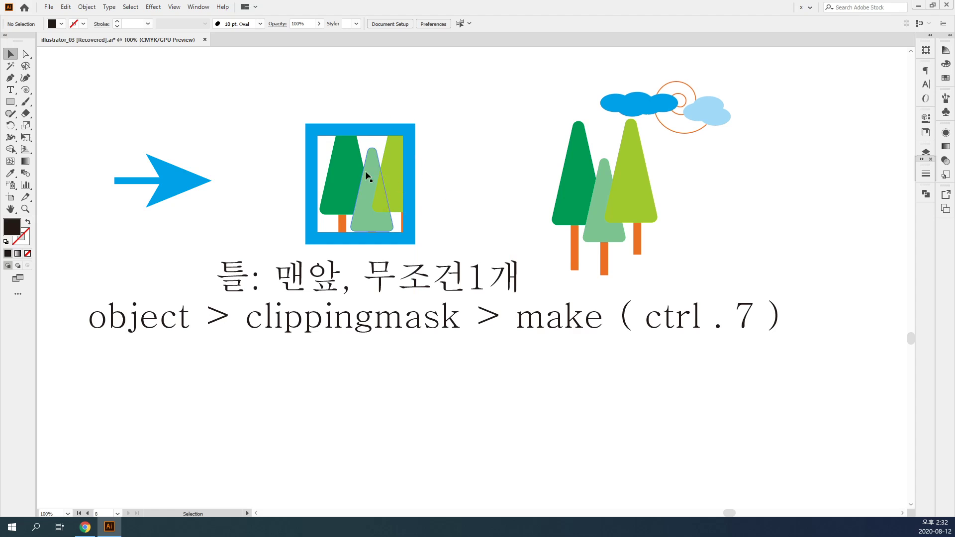
# Examine the upper-right path finder sample by selecting its black lettering and its group of coloured circles separately.
pyautogui.press('space')
pyautogui.moveTo(353, 371); pyautogui.dragTo(919, 499)
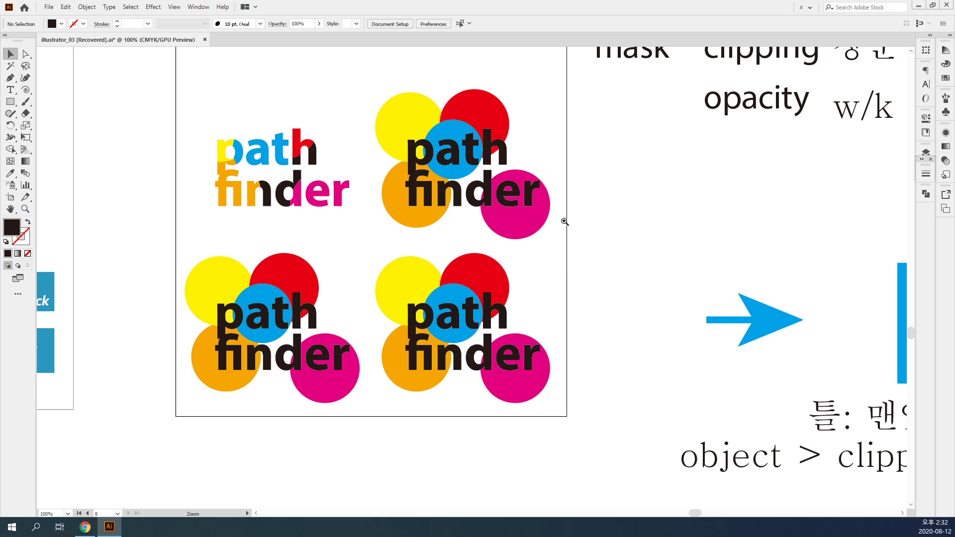
pyautogui.hotkey('ctrl', '+')
pyautogui.click(333, 233)
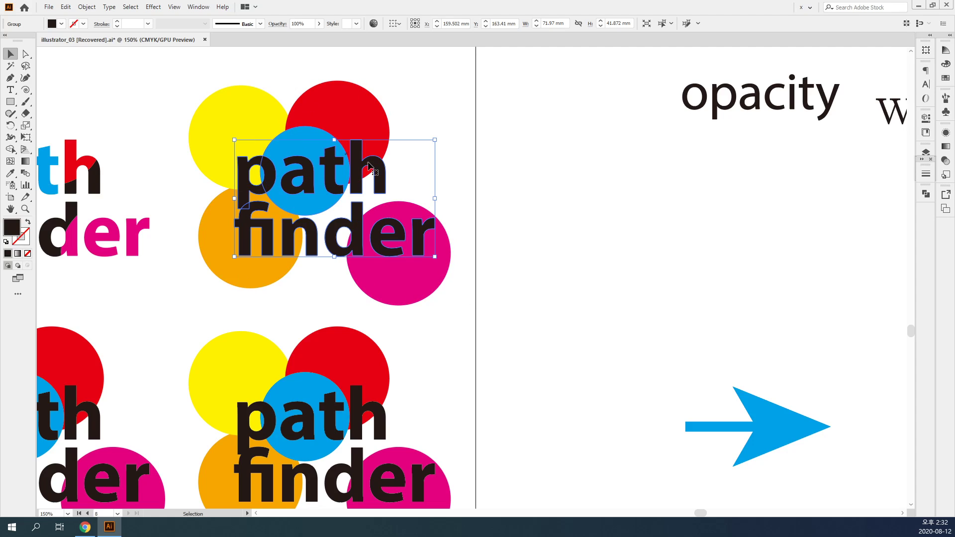
pyautogui.moveTo(486, 253); pyautogui.dragTo(557, 272)
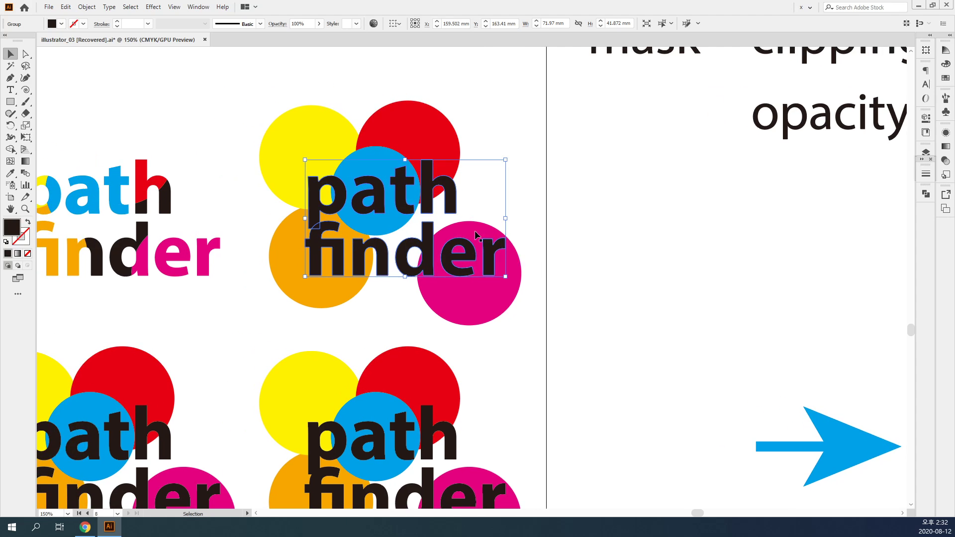
pyautogui.click(467, 193)
pyautogui.click(458, 202)
pyautogui.click(526, 181)
pyautogui.click(371, 122)
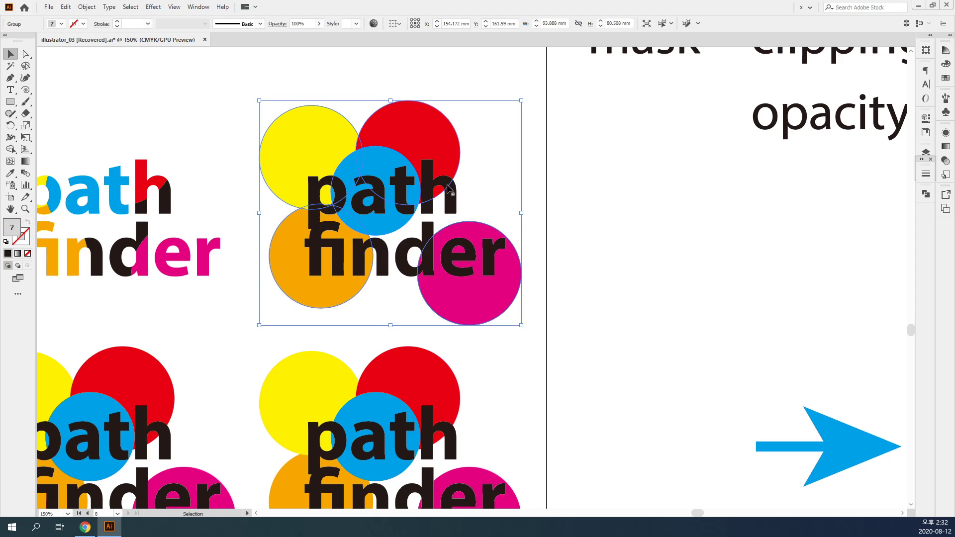
pyautogui.moveTo(583, 296); pyautogui.dragTo(259, 123)
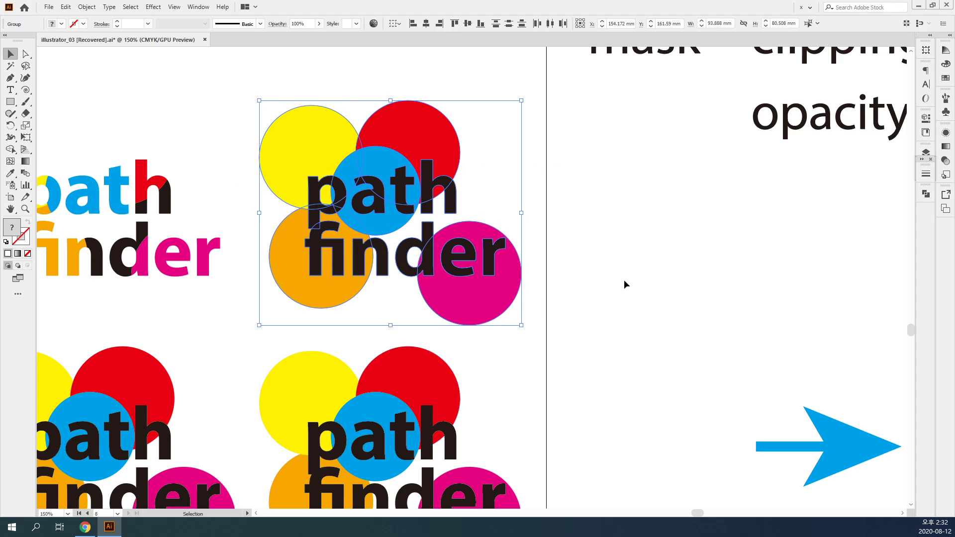
pyautogui.click(529, 245)
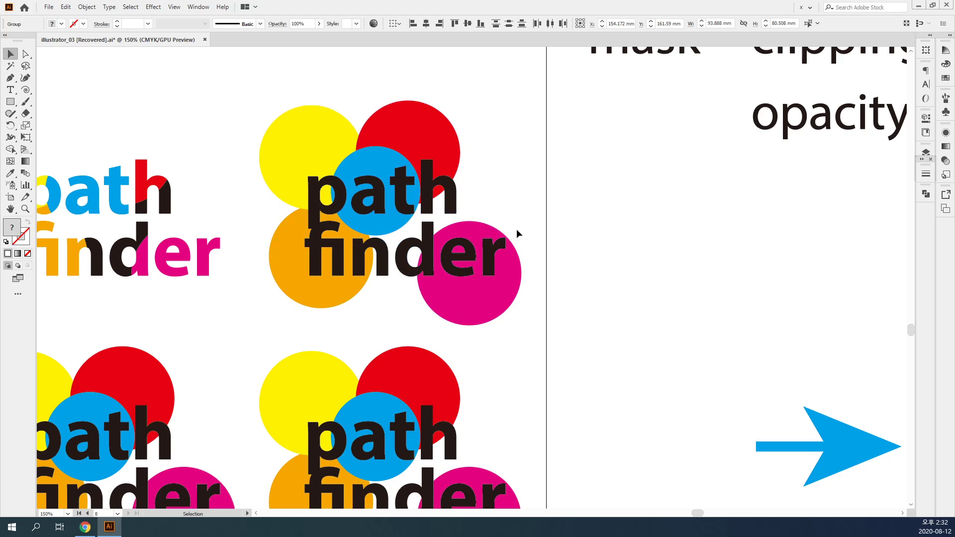
pyautogui.click(447, 184)
pyautogui.click(447, 147)
pyautogui.click(450, 193)
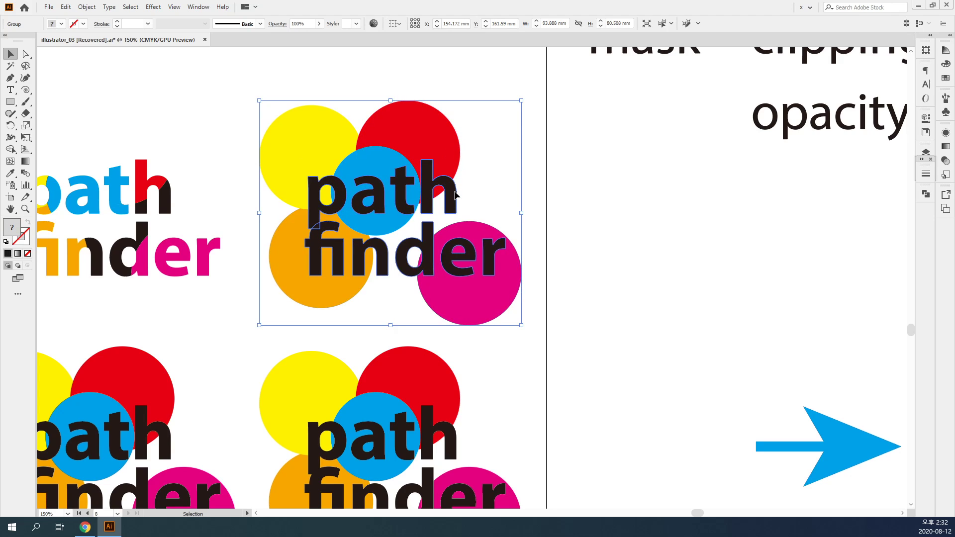
pyautogui.click(451, 163)
pyautogui.click(452, 197)
# Try to make a clipping mask from the upper-right path finder sample's lettering and coloured circles.
pyautogui.moveTo(593, 275); pyautogui.dragTo(288, 145)
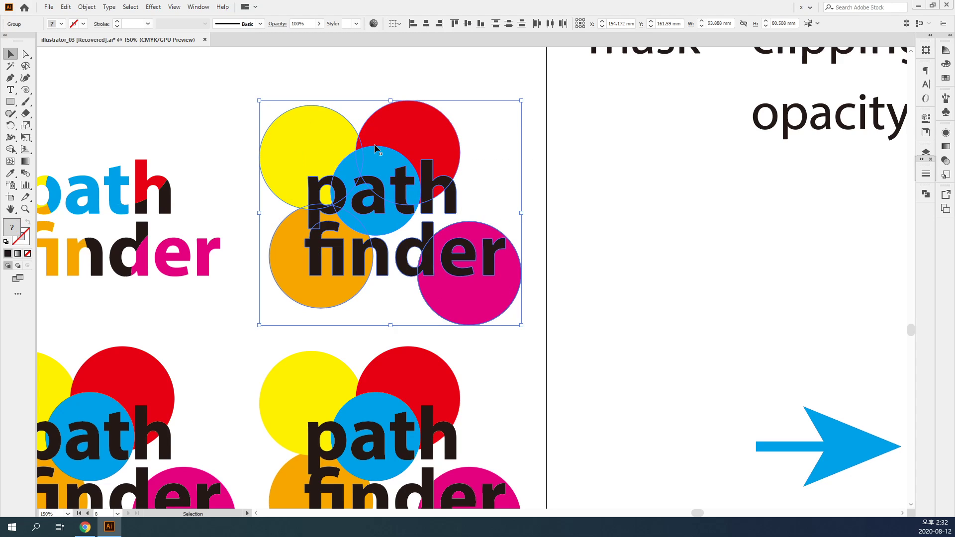
pyautogui.click(84, 7)
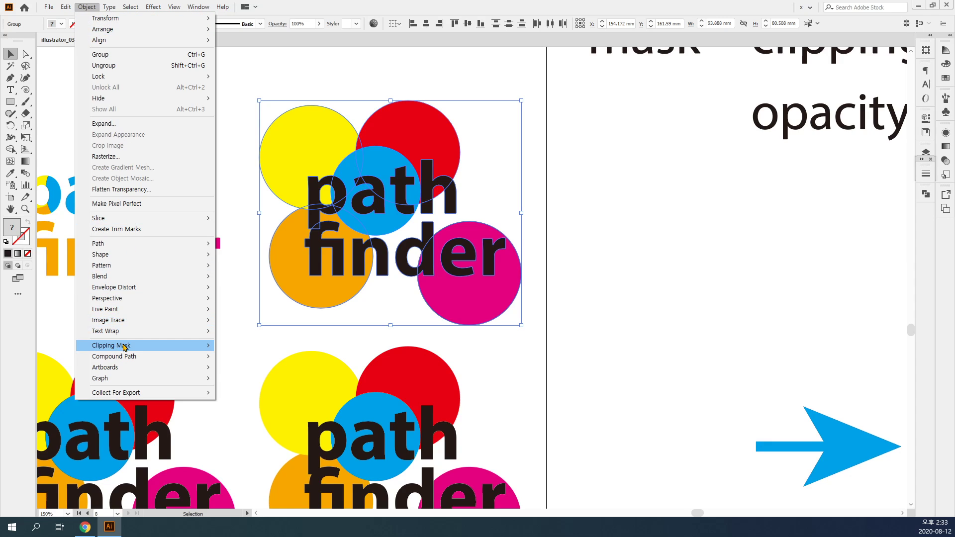
pyautogui.moveTo(124, 347)
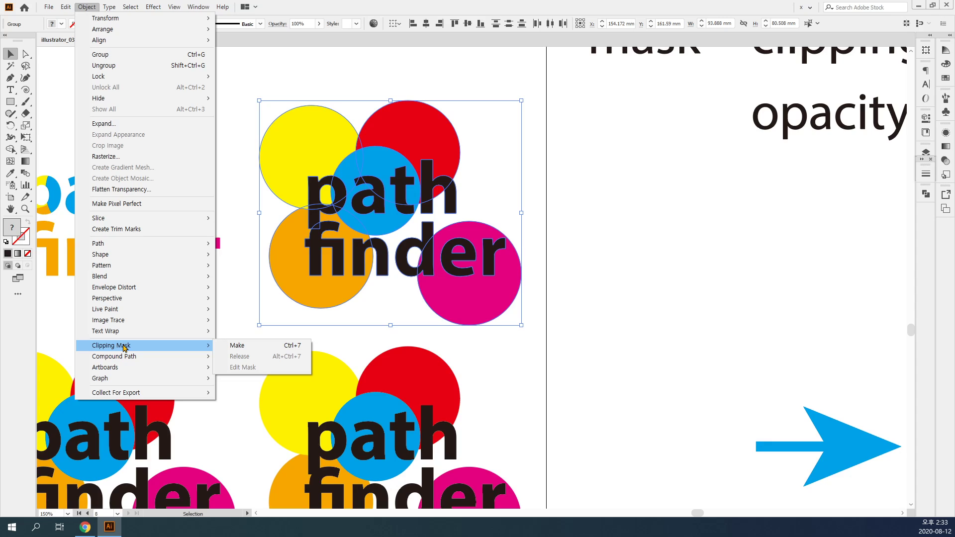
pyautogui.click(239, 347)
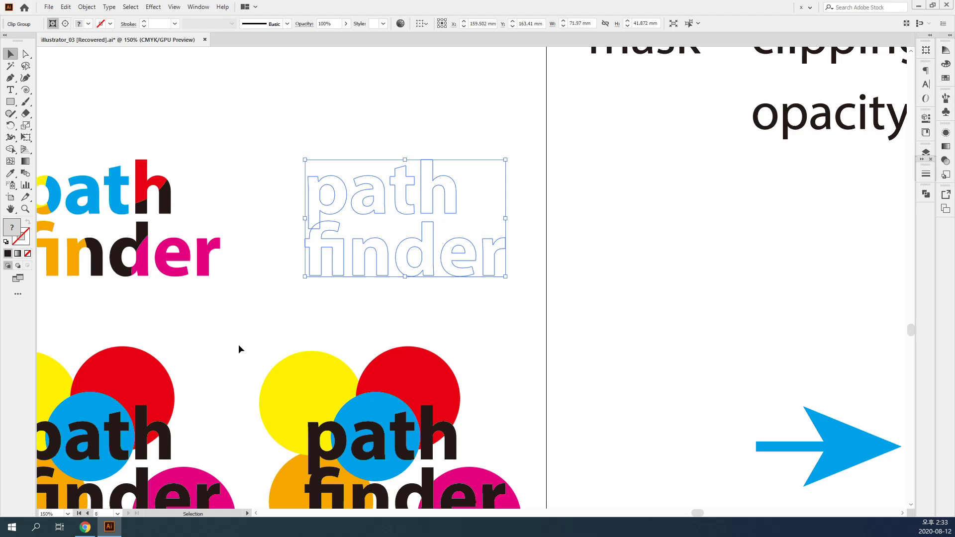
# Check the clipped path finder artwork in outline view, return to preview and undo the clipping mask.
pyautogui.hotkey('ctrl', 'y')
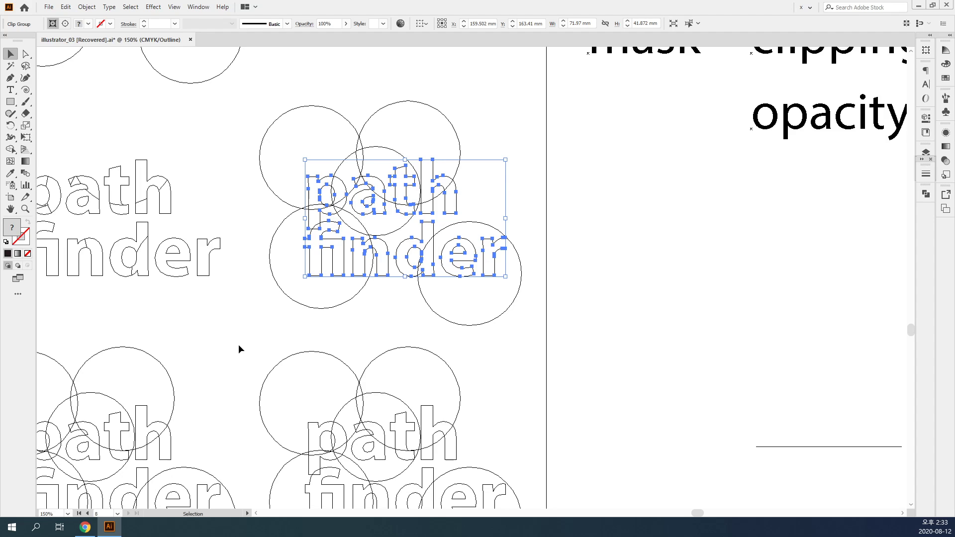
pyautogui.hotkey('ctrl', 'y')
pyautogui.hotkey('ctrl', 'z')
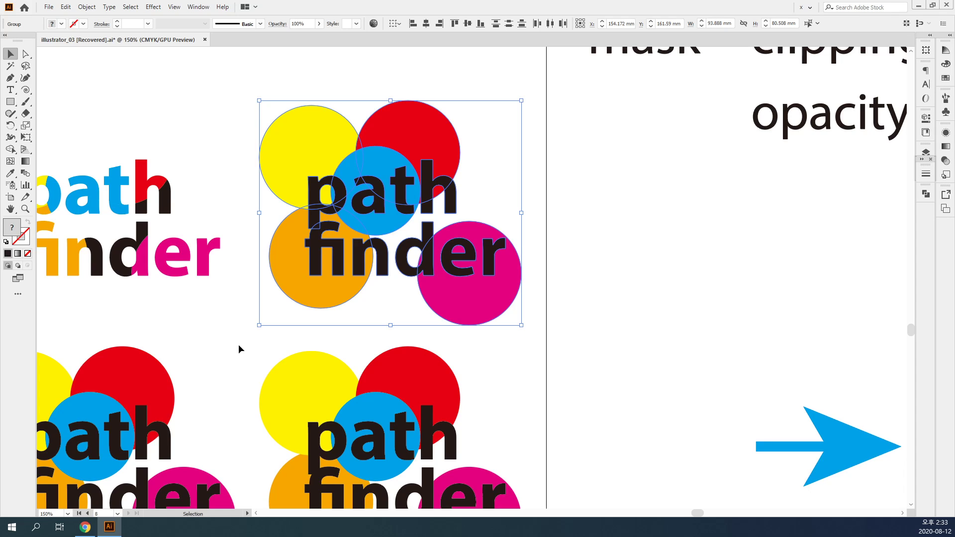
# Send the upper-right sample's black path finder lettering to the back, behind its coloured circles.
pyautogui.click(230, 333)
pyautogui.click(388, 257)
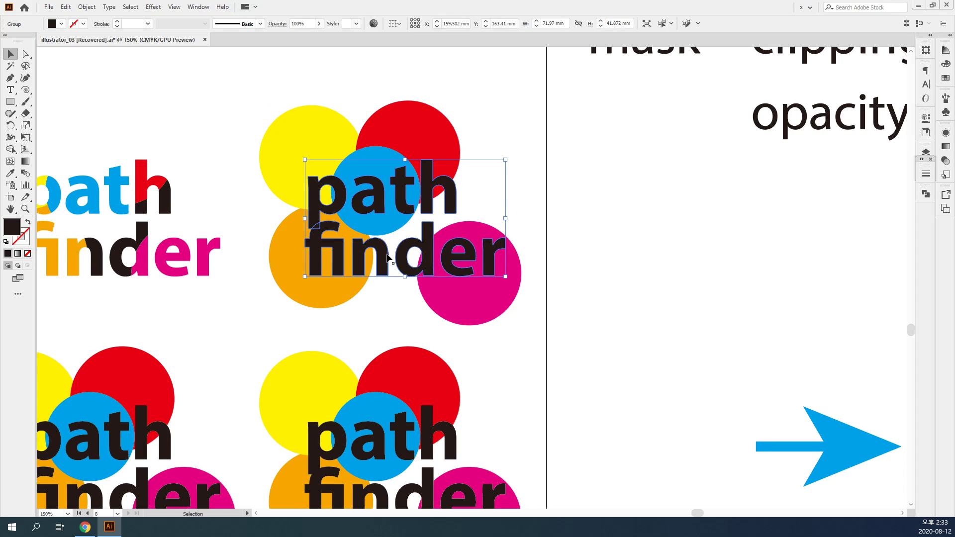
pyautogui.hotkey('ctrl', '[')
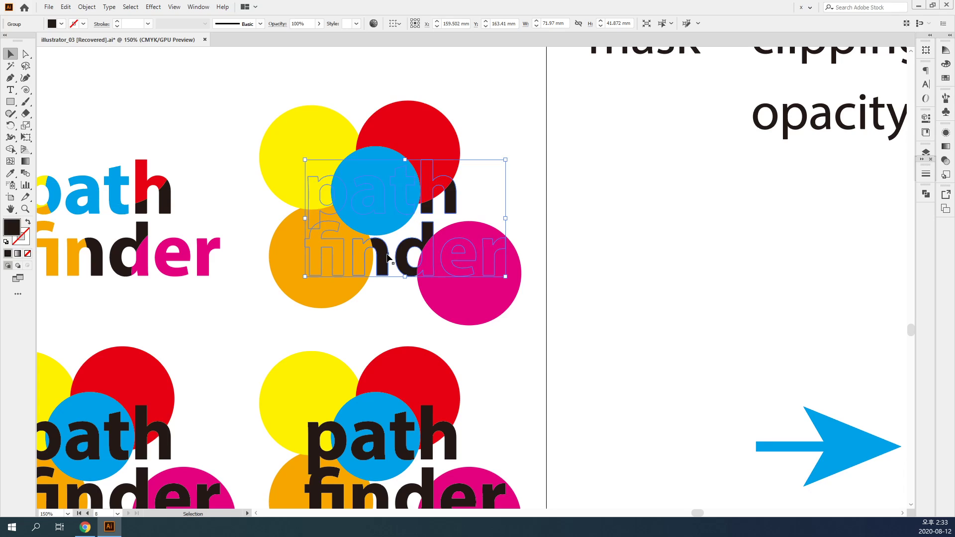
# Ungroup the upper-right sample's coloured circles and check that the blue and magenta circles can be selected individually.
pyautogui.click(632, 251)
pyautogui.click(479, 277)
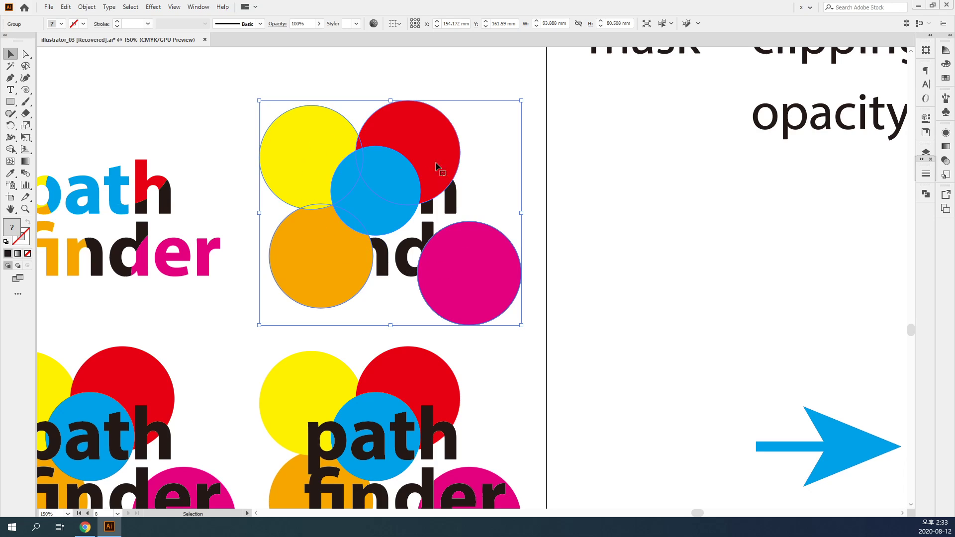
pyautogui.rightClick(394, 157)
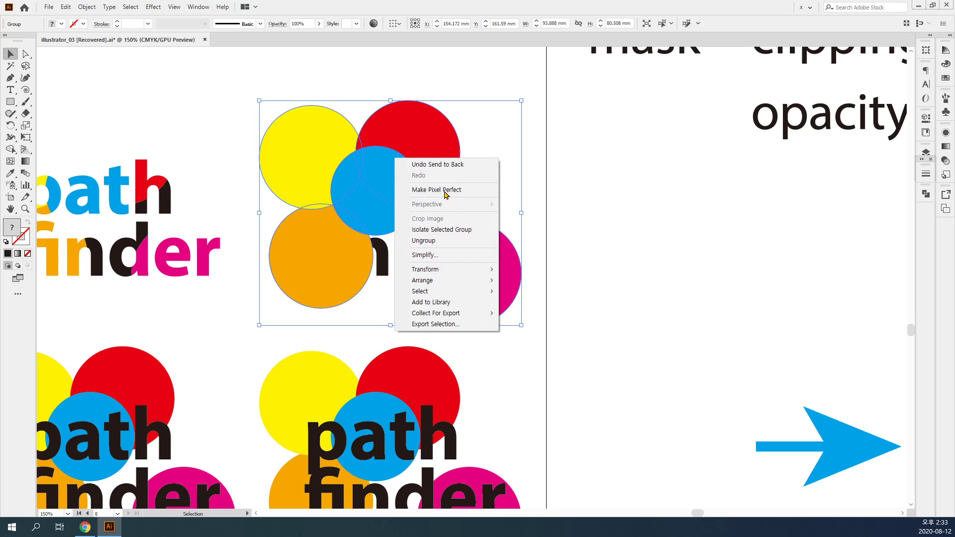
pyautogui.click(449, 246)
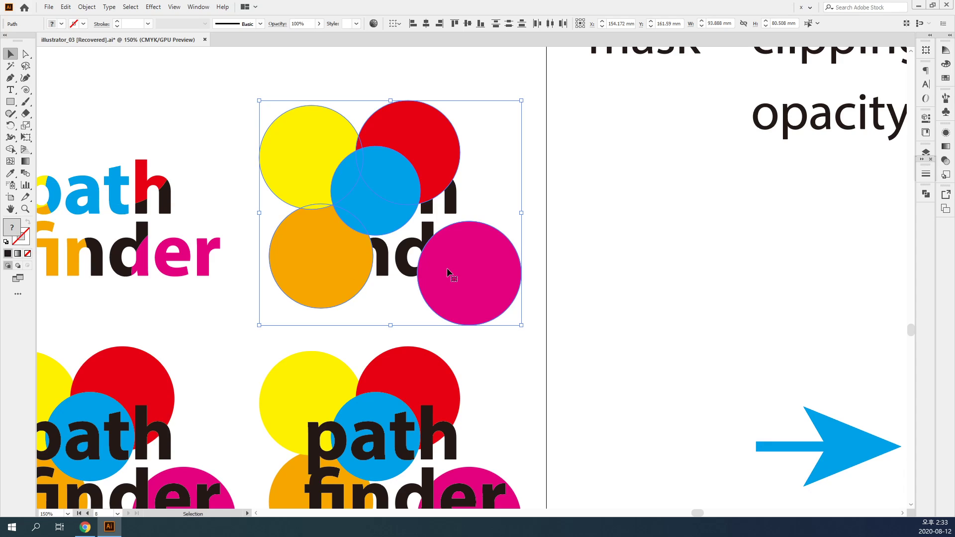
pyautogui.click(641, 268)
pyautogui.click(389, 181)
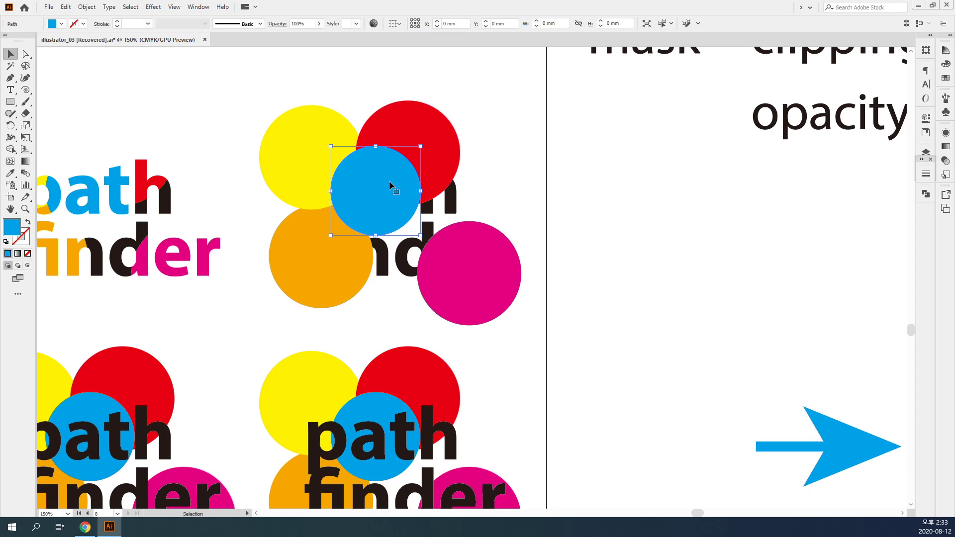
pyautogui.click(445, 252)
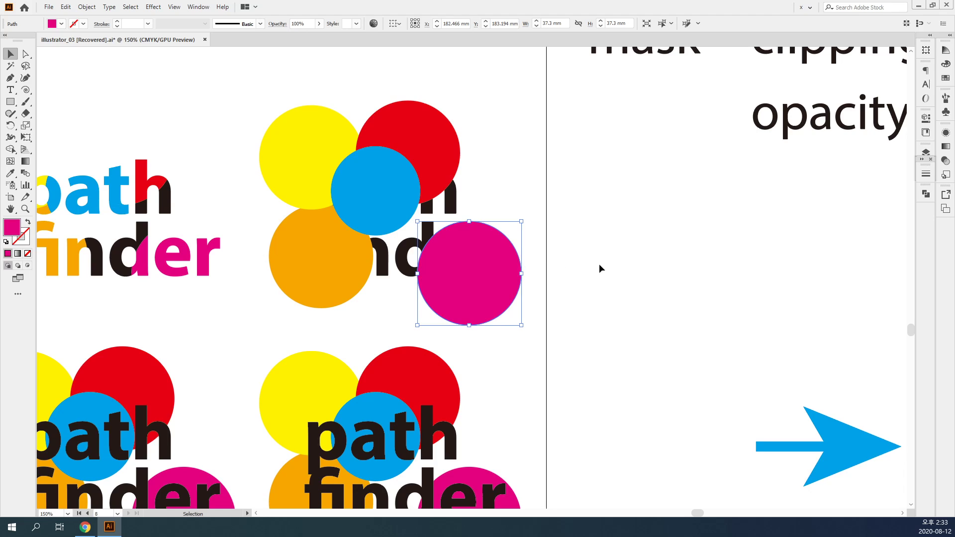
# Try to make a clipping mask from all the ungrouped circles and the path finder lettering of the upper-right sample.
pyautogui.moveTo(604, 326); pyautogui.dragTo(264, 114)
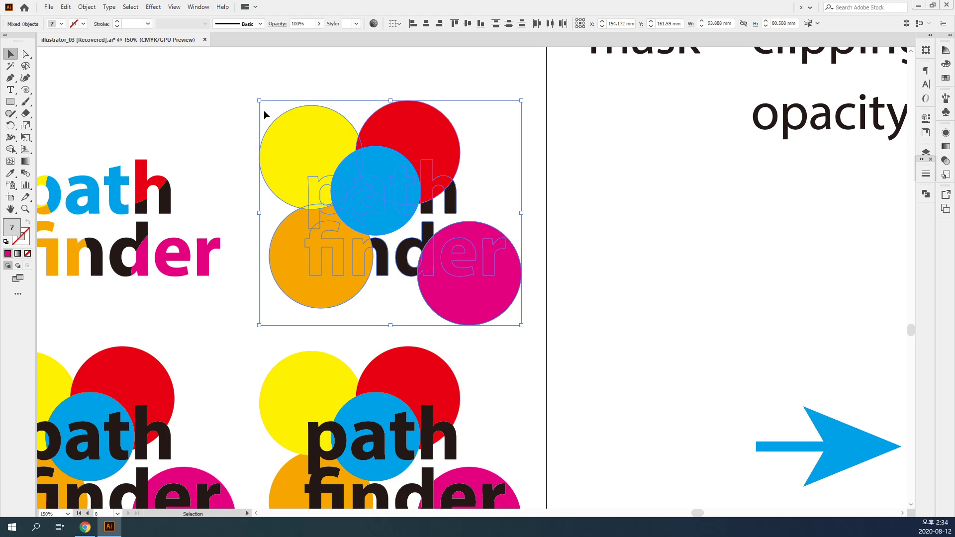
pyautogui.click(89, 7)
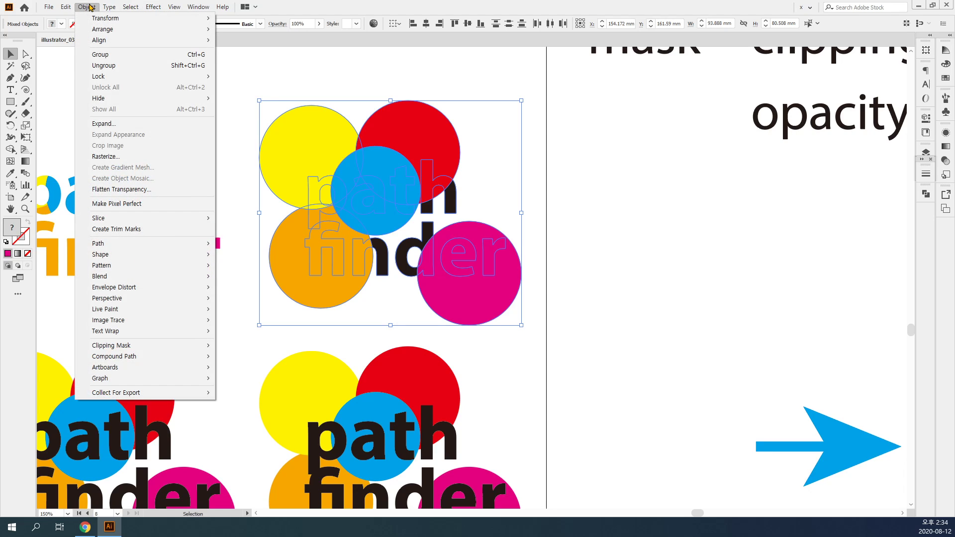
pyautogui.moveTo(171, 347)
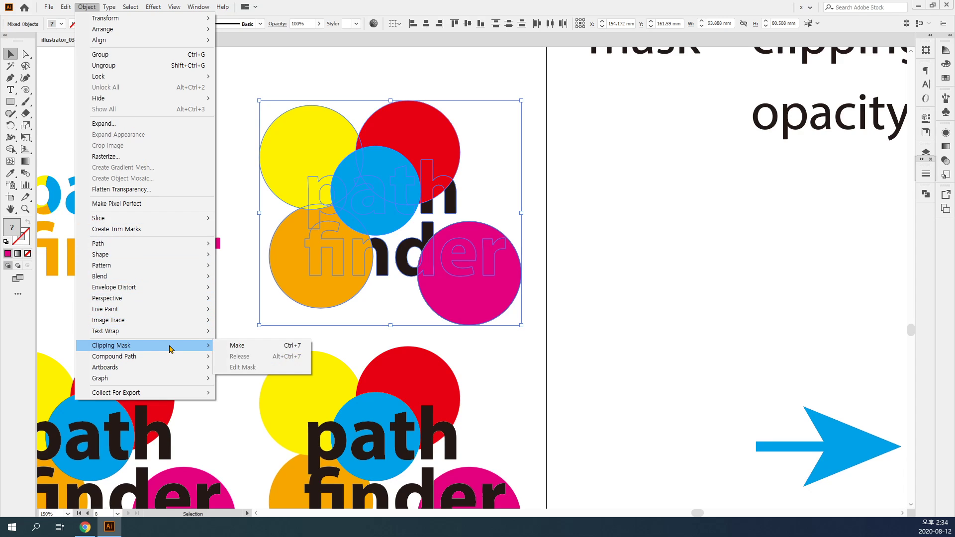
pyautogui.click(266, 350)
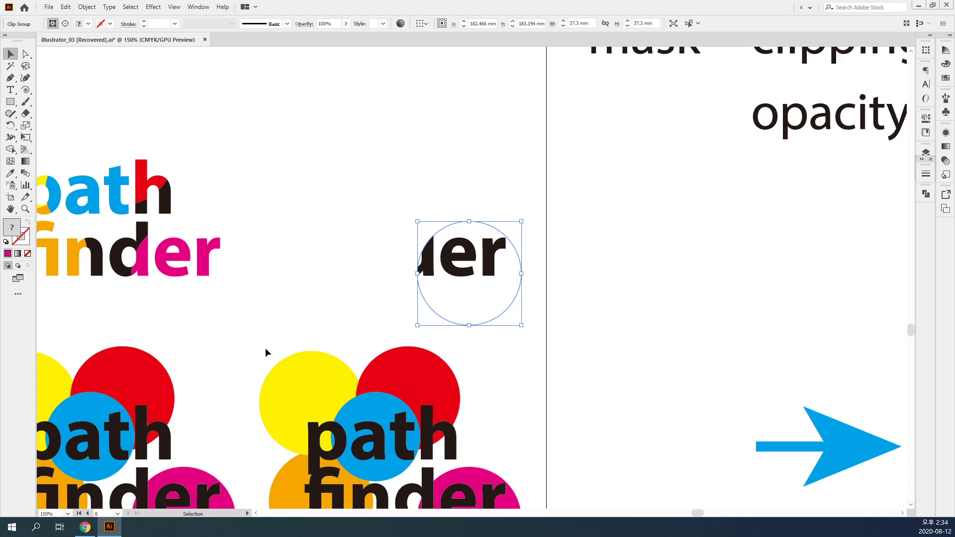
# Check the masked upper-right sample in outline view, and release its clipping mask.
pyautogui.hotkey('ctrl', 'y')
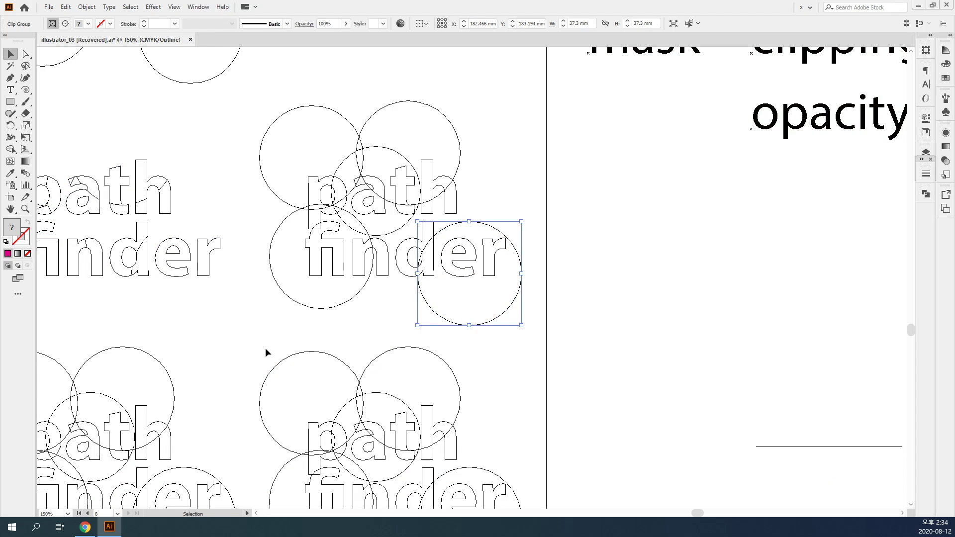
pyautogui.hotkey('ctrl', 'y')
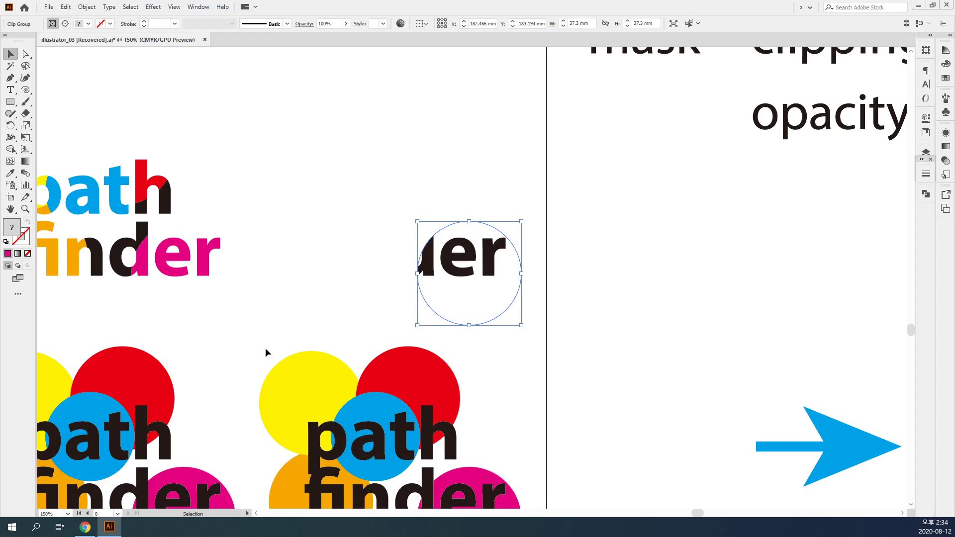
pyautogui.hotkey('ctrl', 'alt')
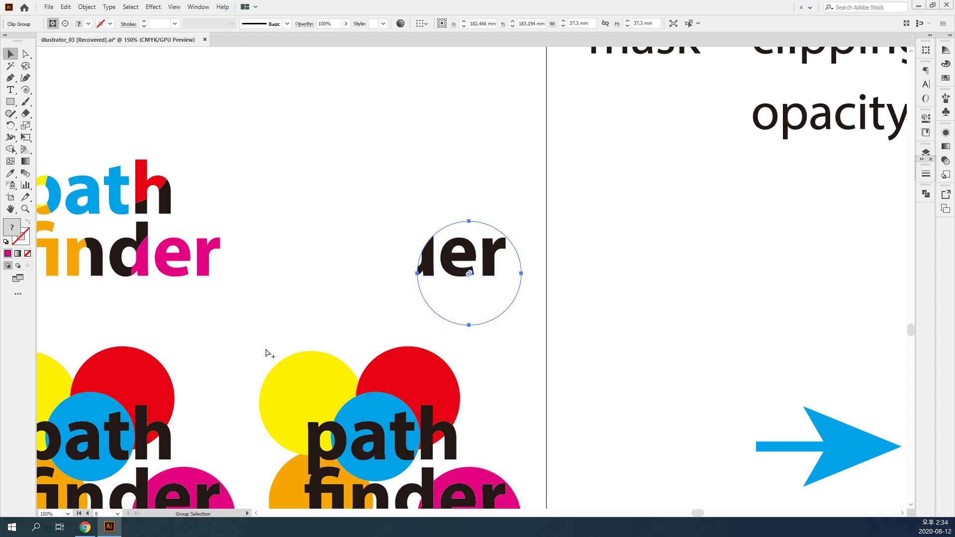
pyautogui.hotkey('ctrl', 'alt', '7')
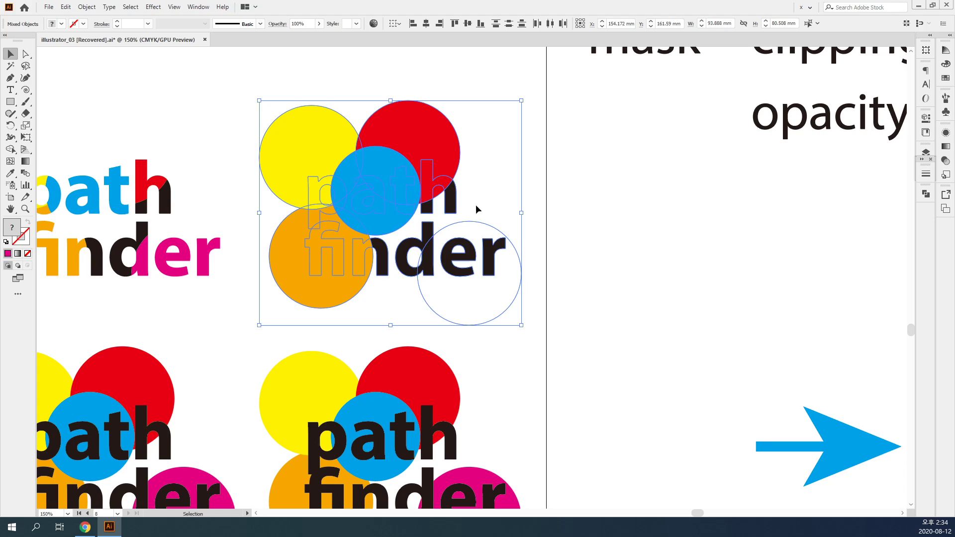
# Refill the colourless lower-right circle with the magenta sampled from the neighbouring coloured lettering using the Eyedropper.
pyautogui.click(554, 330)
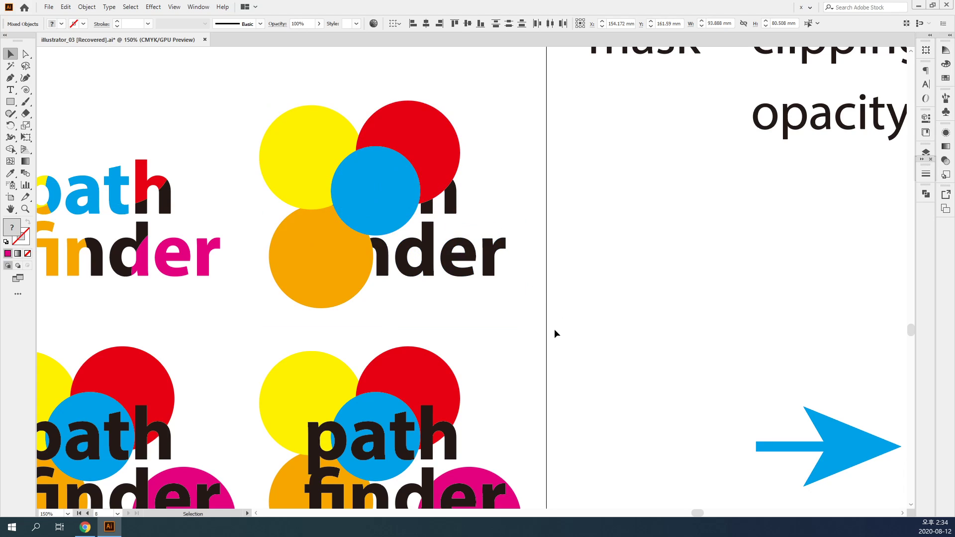
pyautogui.click(484, 291)
pyautogui.press('i')
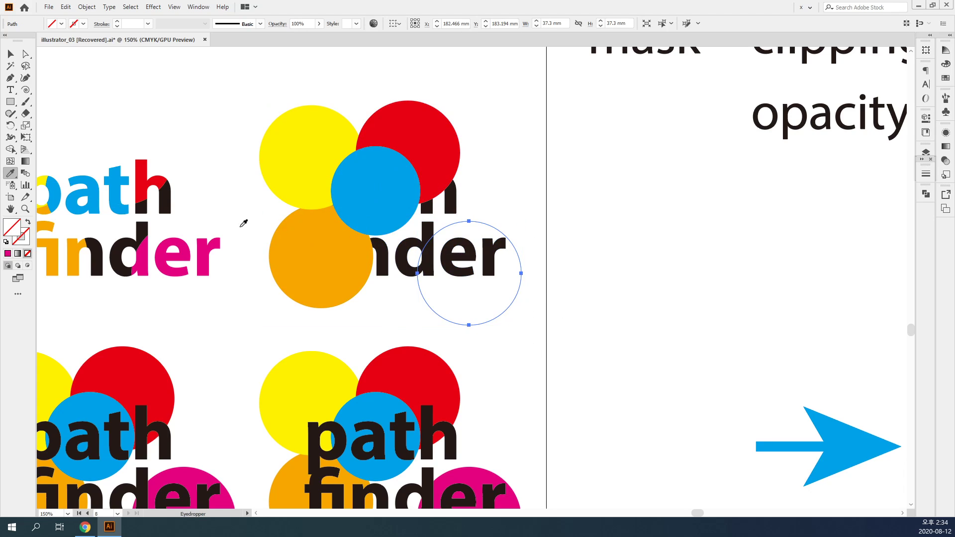
pyautogui.click(206, 249)
pyautogui.press('v')
pyautogui.click(566, 382)
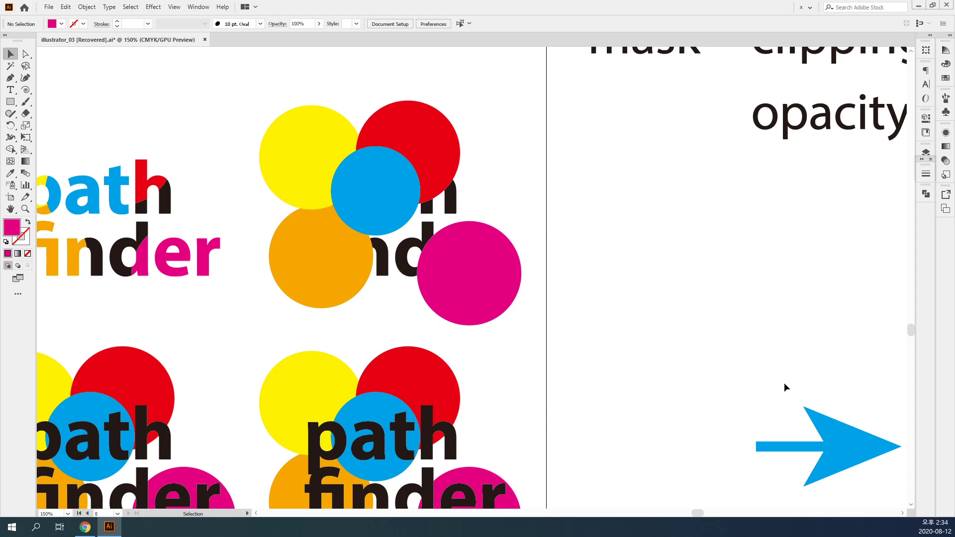
# Move the frame note "틀: 맨앞, 무조건1개" below the "object > clippingmask > make" line.
pyautogui.moveTo(784, 383); pyautogui.dragTo(109, 91)
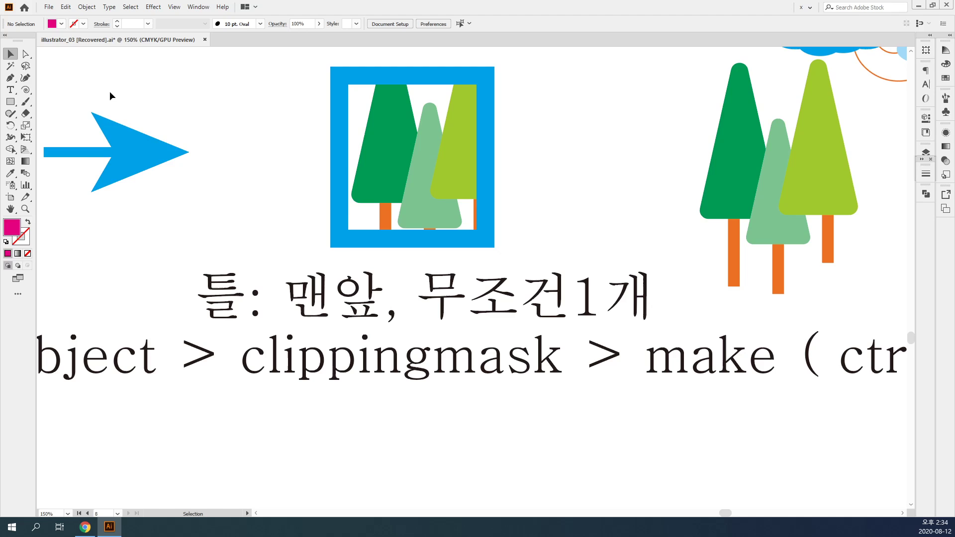
pyautogui.press('a')
pyautogui.hotkey('ctrl', '-')
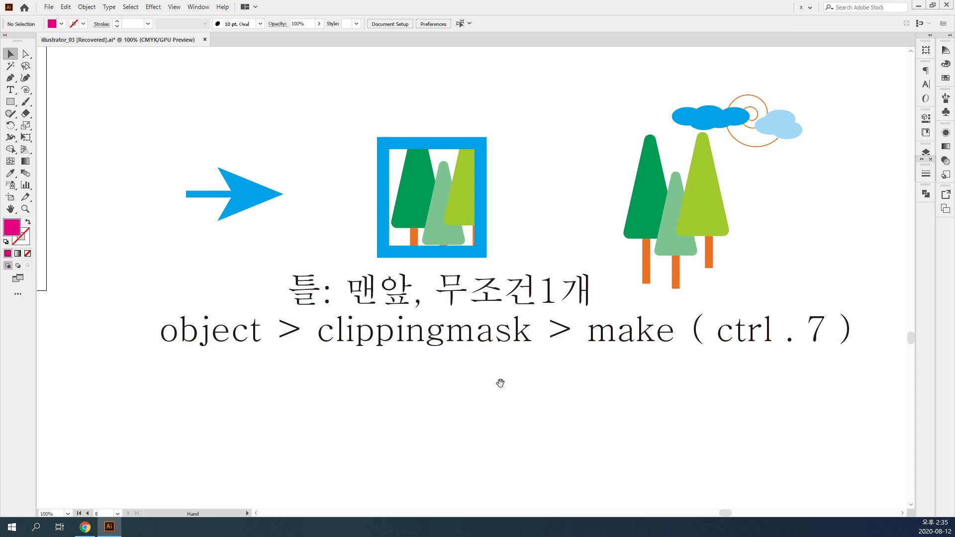
pyautogui.moveTo(500, 383); pyautogui.dragTo(460, 276)
pyautogui.click(475, 193)
pyautogui.moveTo(459, 181); pyautogui.dragTo(350, 276)
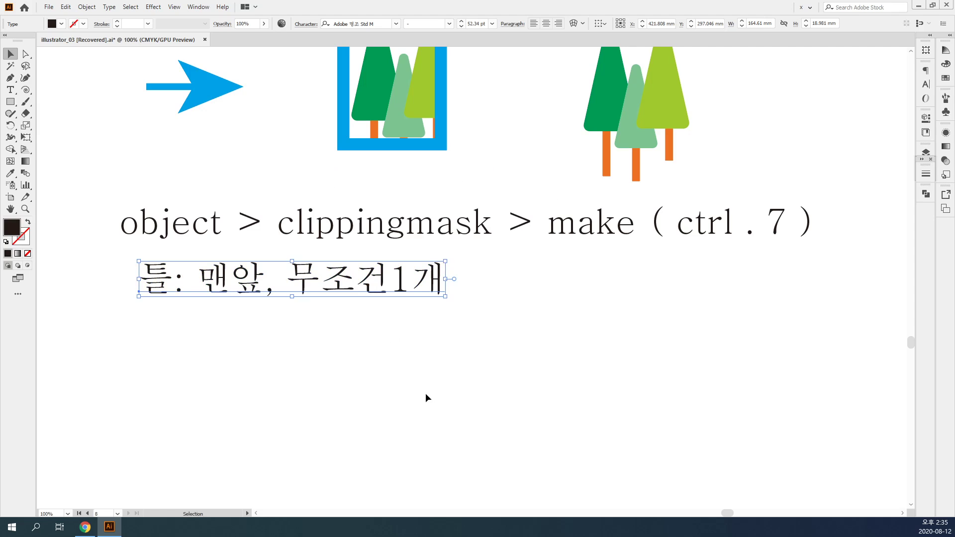
# Highlight the wording "맨앞, 무조건1개" and part of "무조건" in the frame note to point out the frame's rules.
pyautogui.doubleClick(344, 277)
pyautogui.moveTo(196, 278); pyautogui.dragTo(465, 282)
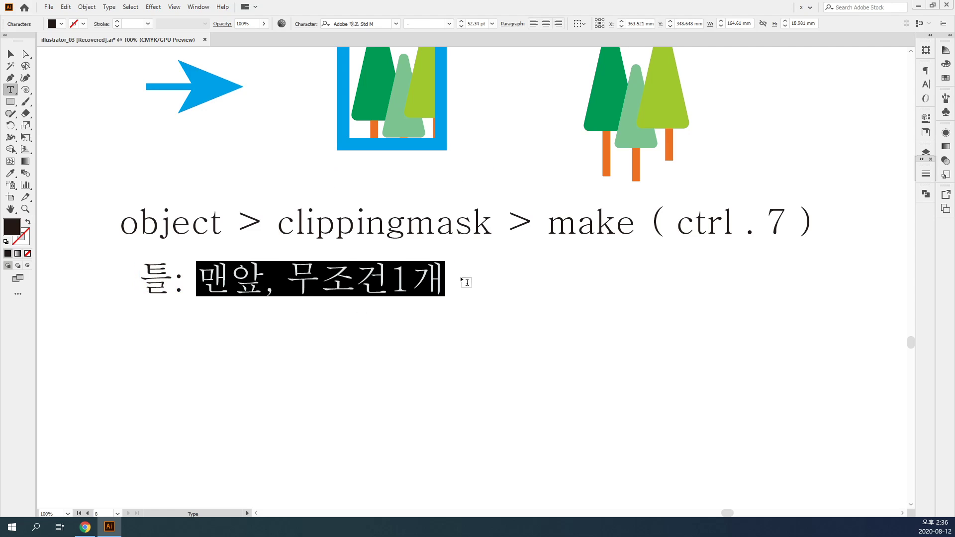
pyautogui.keyDown('ctrl'); pyautogui.click(482, 303); pyautogui.keyUp('ctrl')
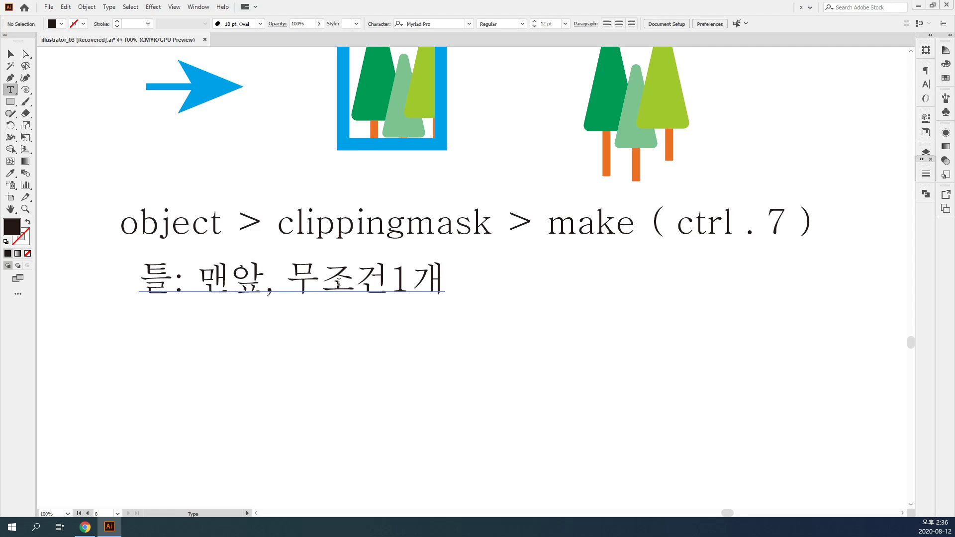
pyautogui.click(355, 278)
pyautogui.keyDown('shift'); pyautogui.click(291, 275); pyautogui.keyUp('shift')
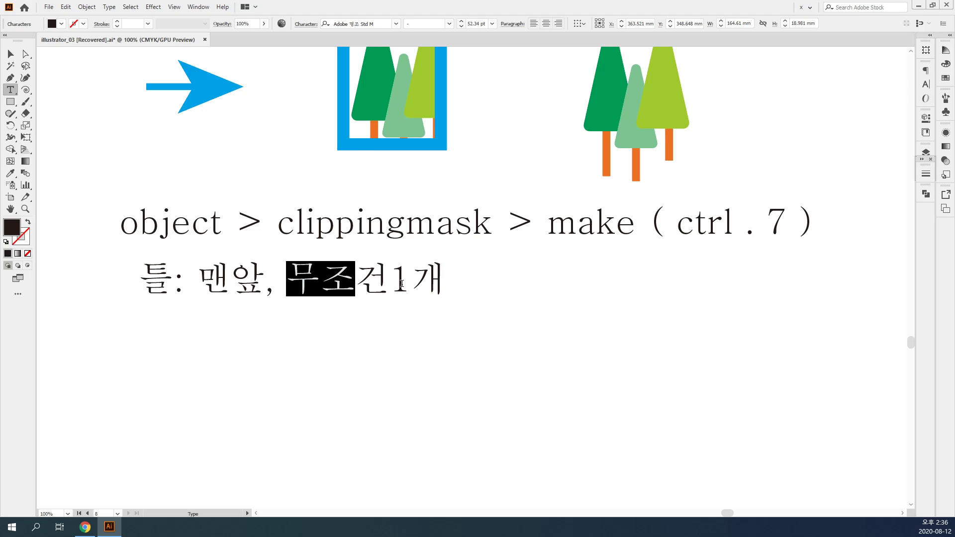
# Append ", 마스크처리시틀의 색상은사라진다." to the end of the frame note.
pyautogui.press('Right')
pyautogui.write(',')
pyautogui.press('BackSpace')
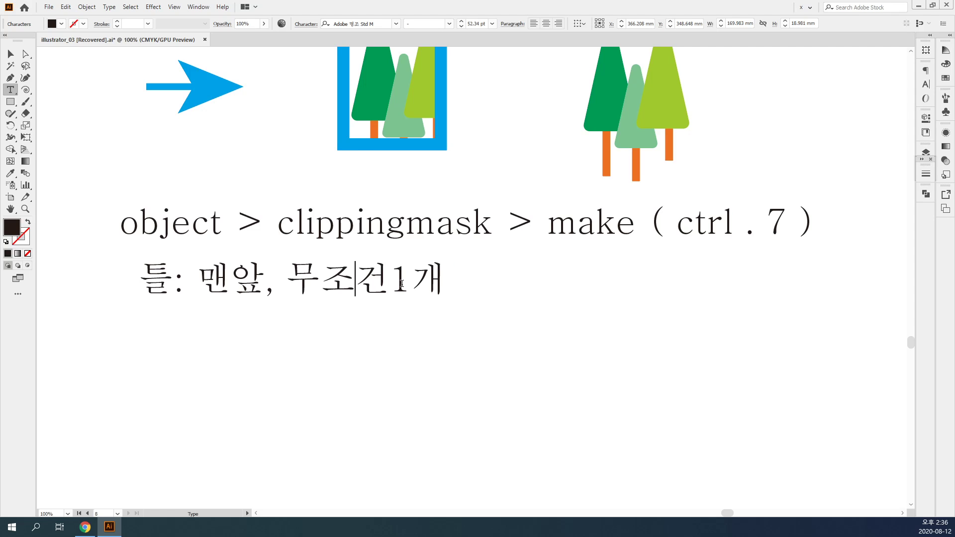
pyautogui.press('End')
pyautogui.write(', ak')
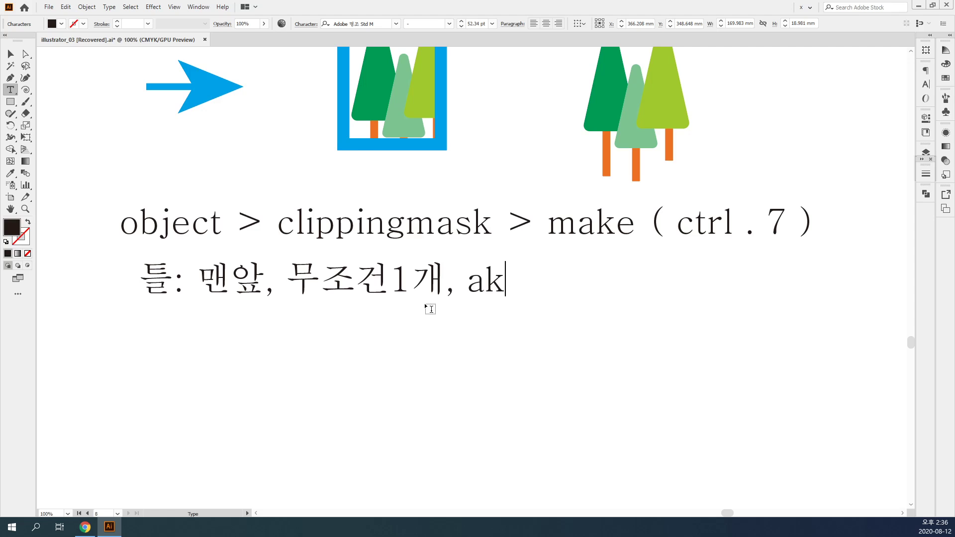
pyautogui.press('BackSpace')
pyautogui.press('BackSpace')
pyautogui.press('Hangul')
pyautogui.write('ㅁㅏ스크처리')
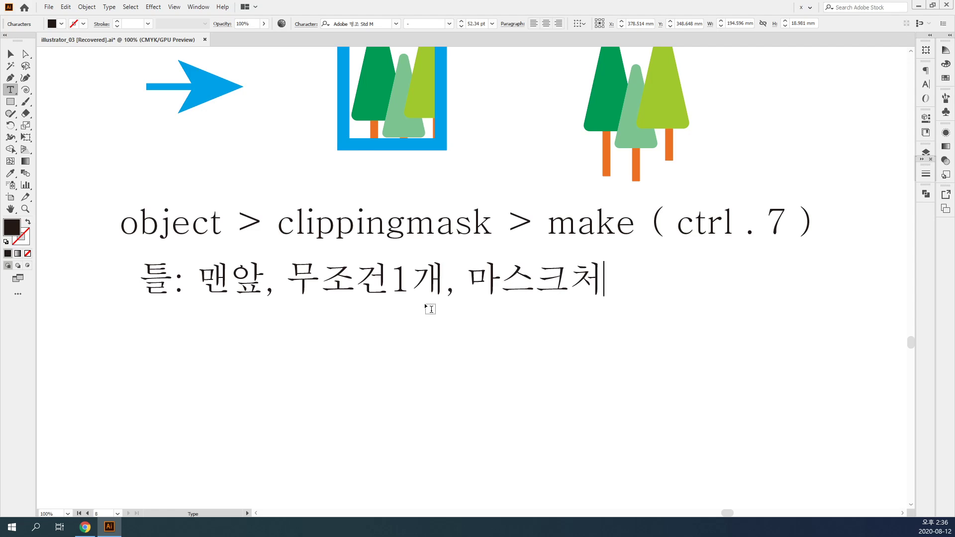
pyautogui.write('시')
pyautogui.write('세')
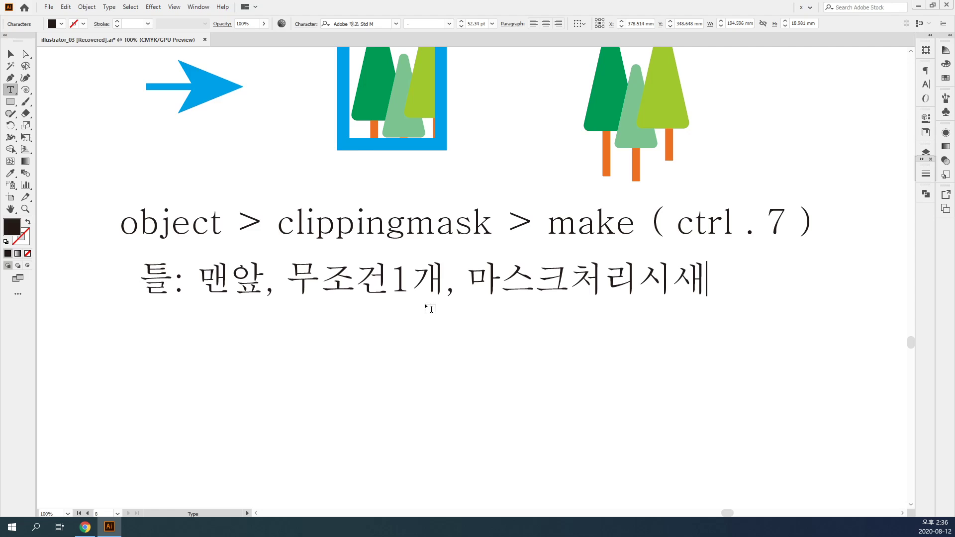
pyautogui.press('BackSpace')
pyautogui.press('BackSpace')
pyautogui.write('틀의 시색상은사ㄹ')
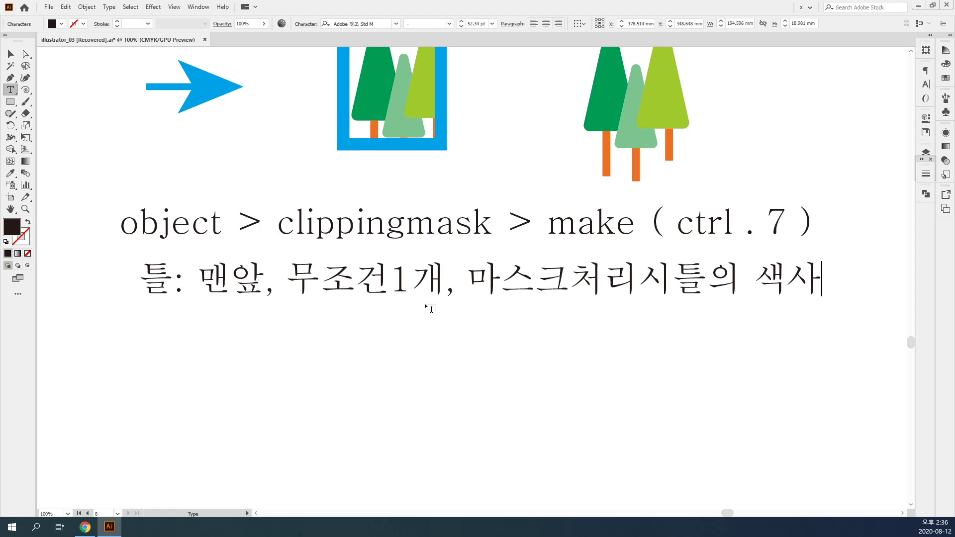
pyautogui.write('라진다.')
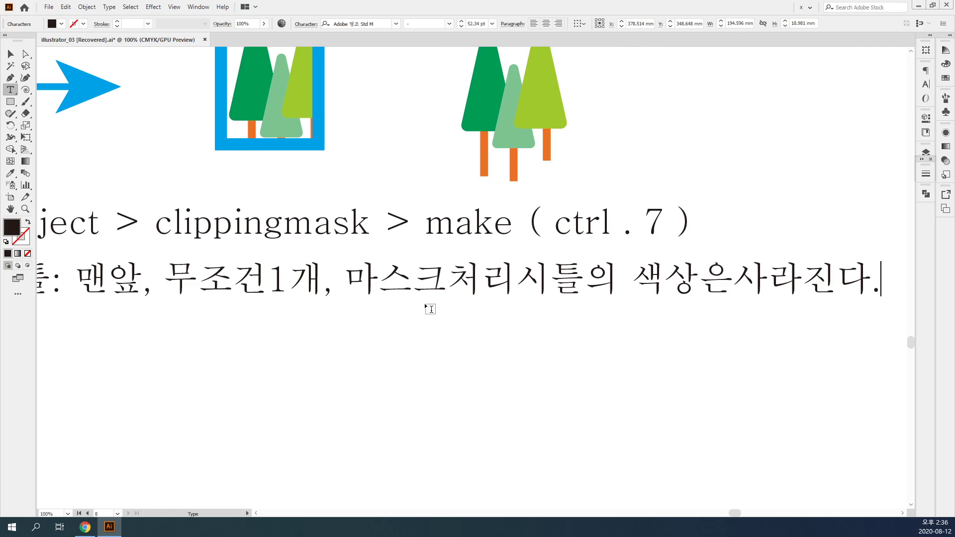
# Break the frame note before "마스크처리시", insert a space before "틀의" and indent the second line under "맨앞".
pyautogui.click(345, 276)
pyautogui.press('Return')
pyautogui.click(294, 318)
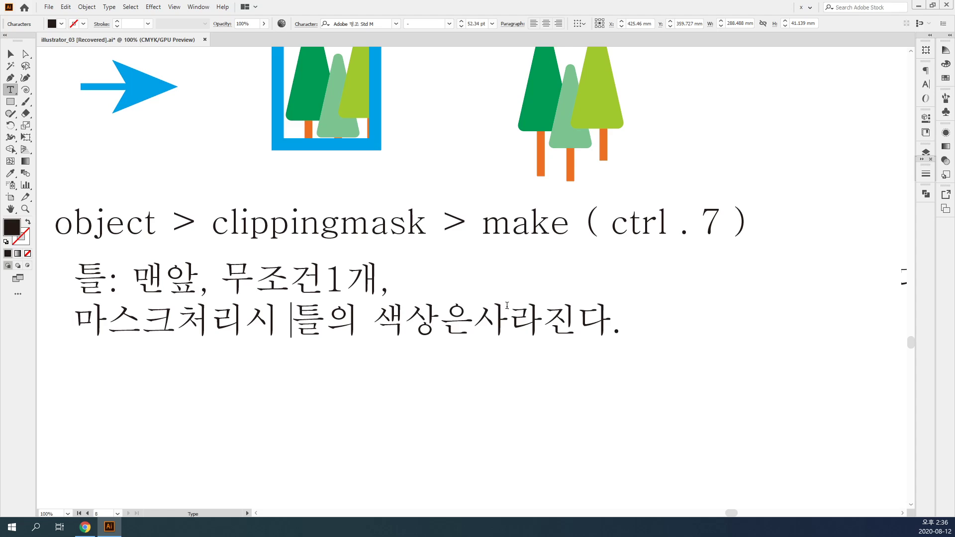
pyautogui.press('ctrl')
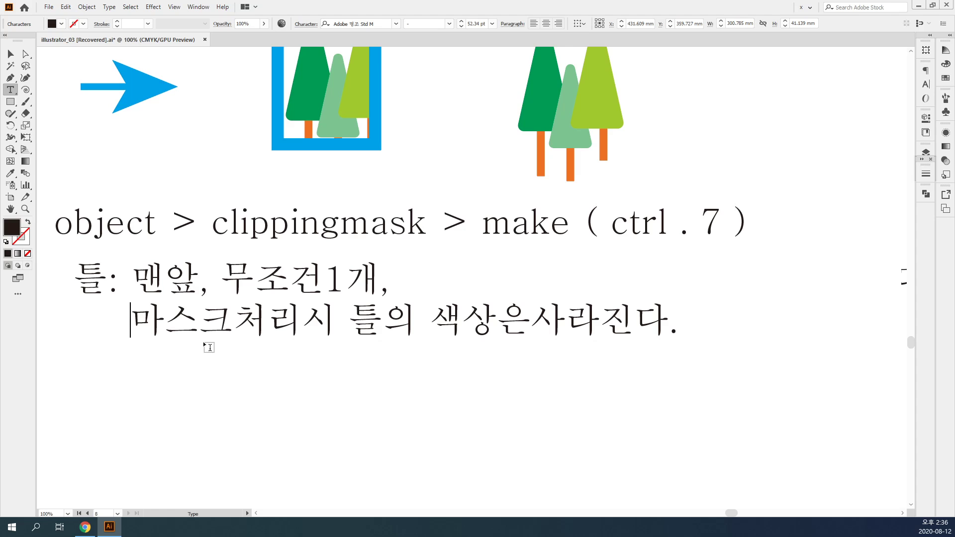
pyautogui.press('Escape')
pyautogui.click(277, 372)
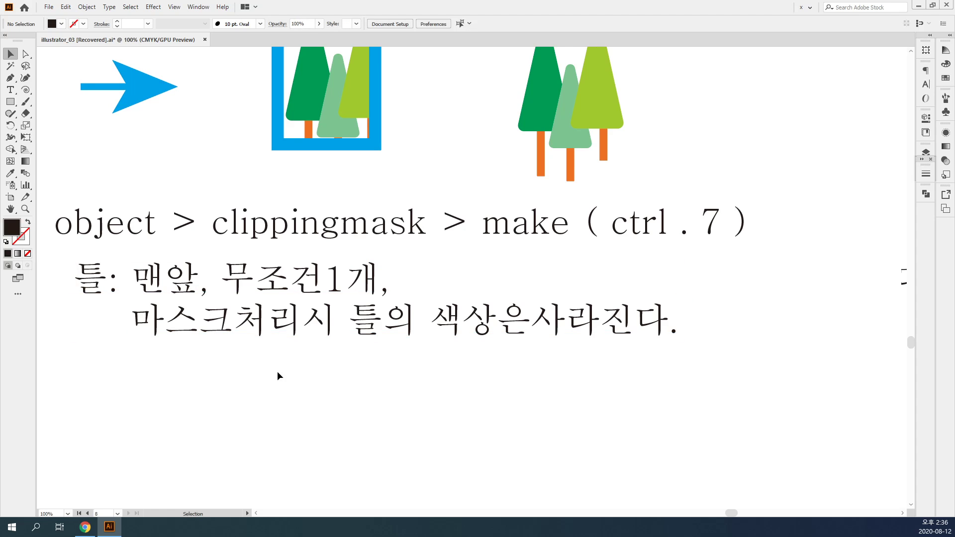
# Shift the two-line frame note left so it lines up with the start of the "object > clippingmask > make" line.
pyautogui.press('space')
pyautogui.moveTo(292, 377); pyautogui.dragTo(388, 362)
pyautogui.moveTo(405, 304); pyautogui.dragTo(384, 299)
pyautogui.click(437, 347)
# Duplicate the two-line frame note directly below the original.
pyautogui.press('space')
pyautogui.moveTo(437, 333); pyautogui.dragTo(443, 351)
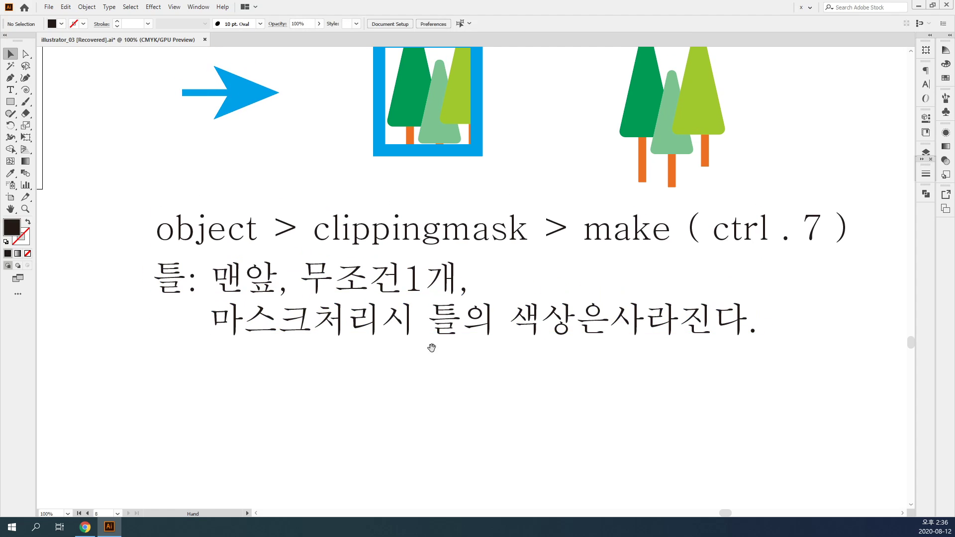
pyautogui.moveTo(419, 293); pyautogui.dragTo(419, 374)
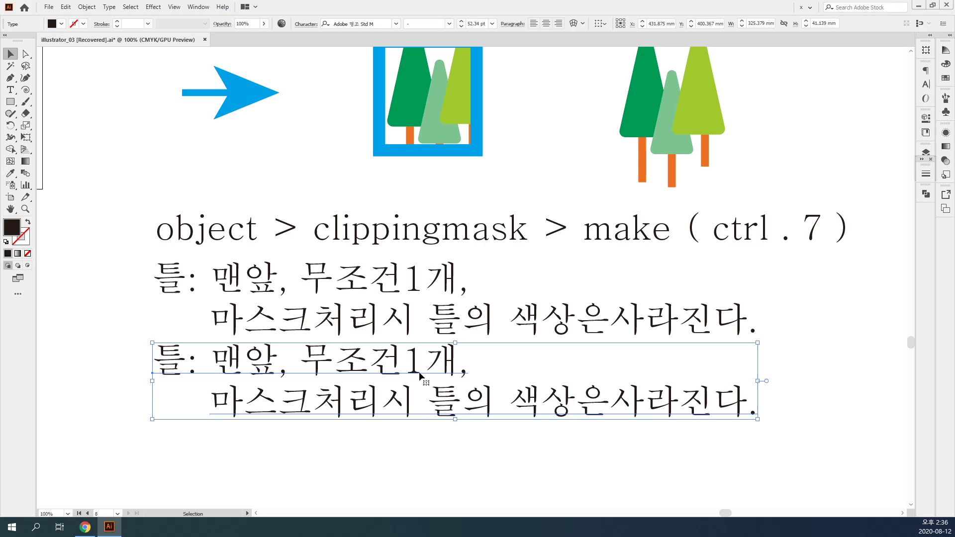
# Replace the duplicated note's text with "이미지,글씨,특정몇형태는 pathfinder기능X".
pyautogui.doubleClick(419, 374)
pyautogui.hotkey('ctrl', 'a')
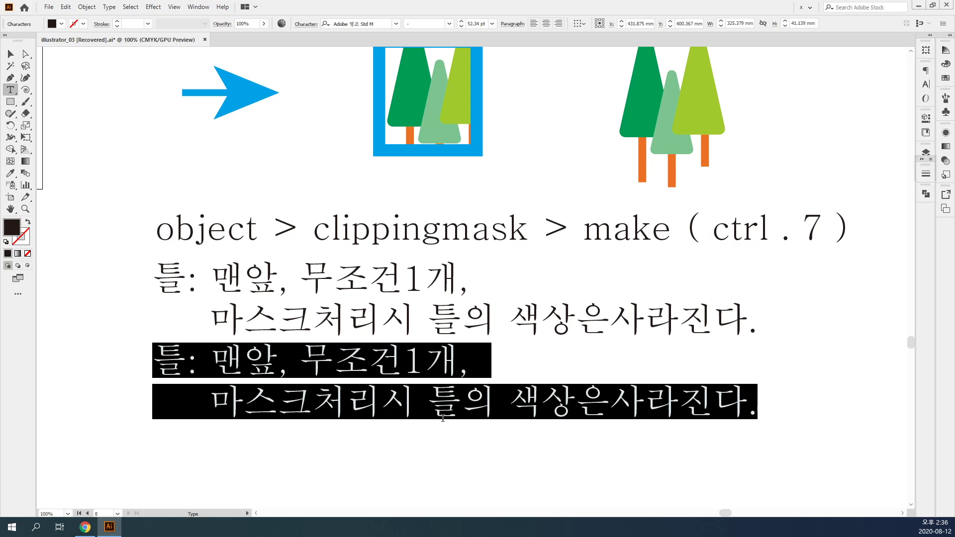
pyautogui.write('이미지')
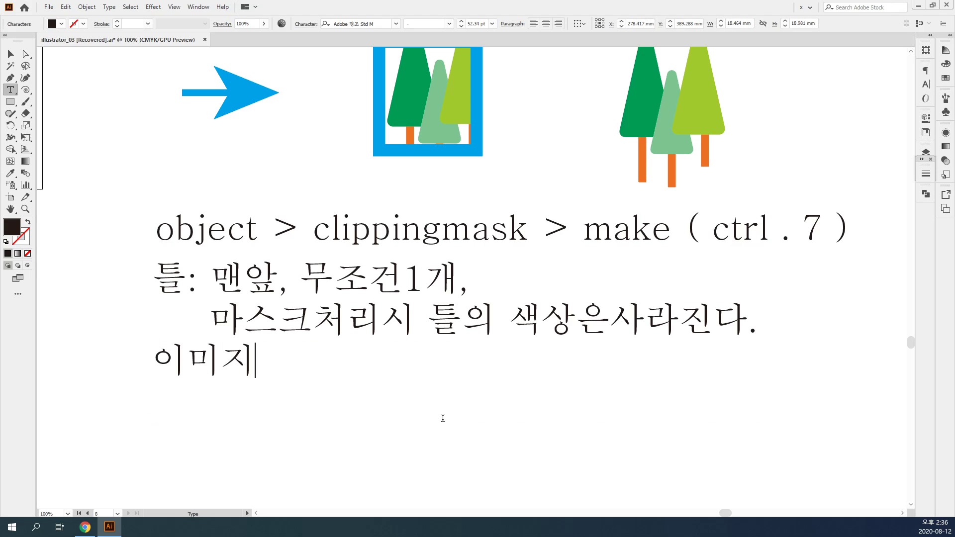
pyautogui.write(',글씨')
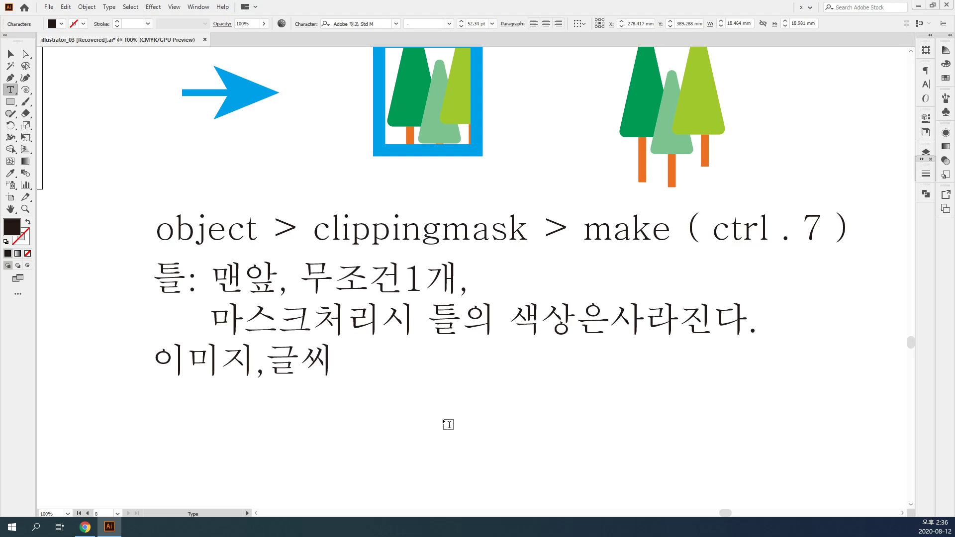
pyautogui.write(',특저ㅇ몇형탠')
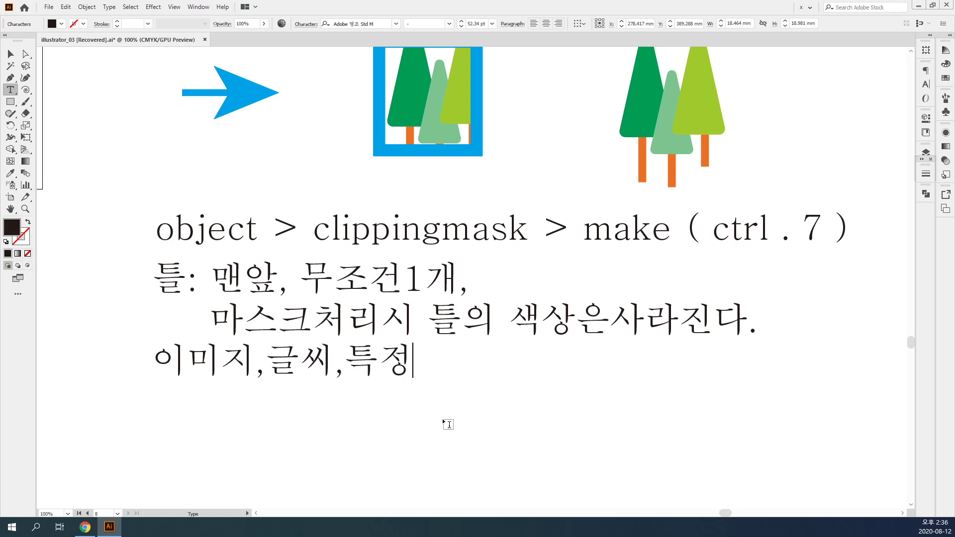
pyautogui.write('ㅡㄴ ')
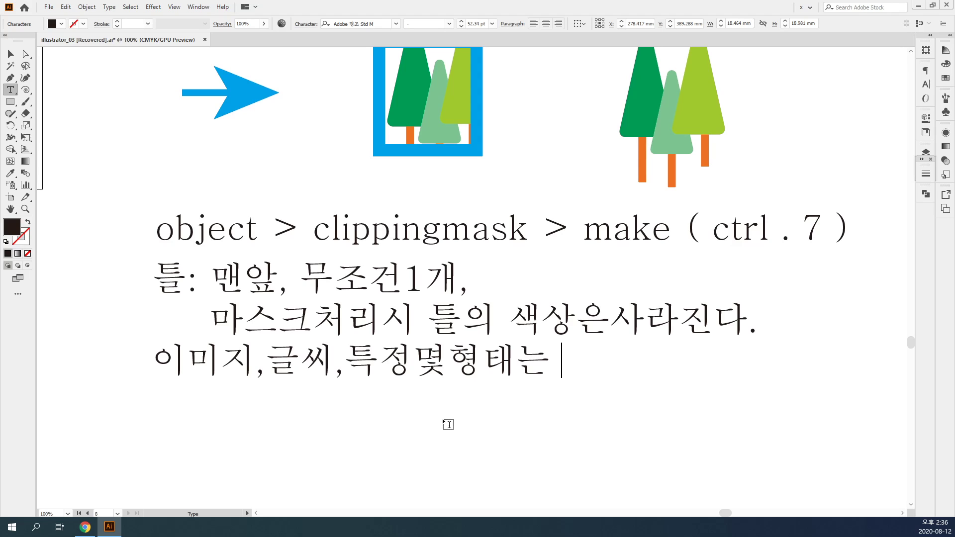
pyautogui.write('pathfinder')
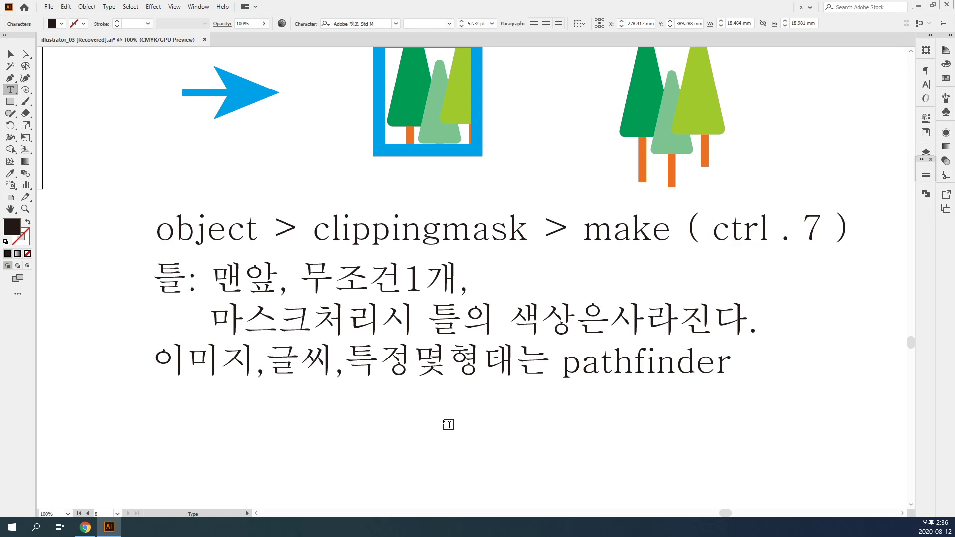
pyautogui.write('ㄱㅣㄴㅡㅇX')
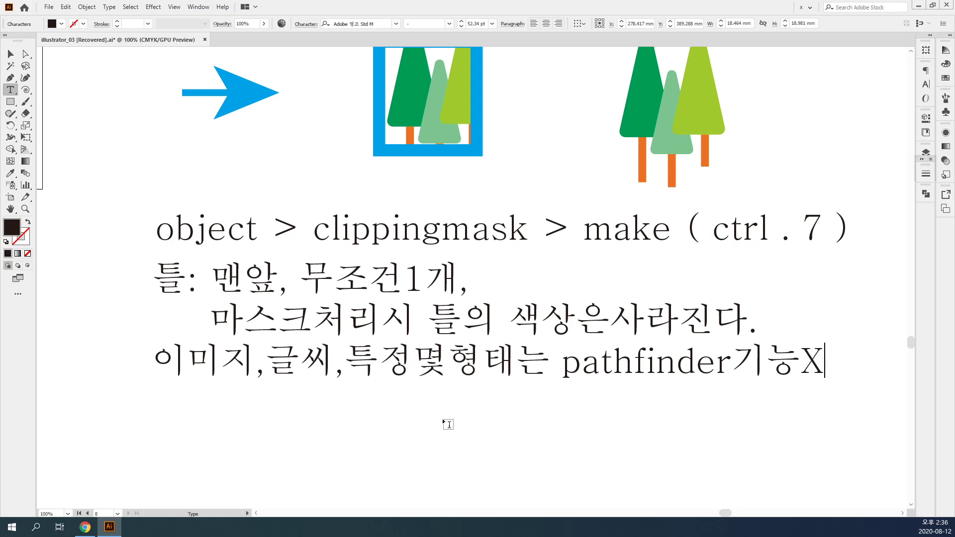
pyautogui.press('Escape')
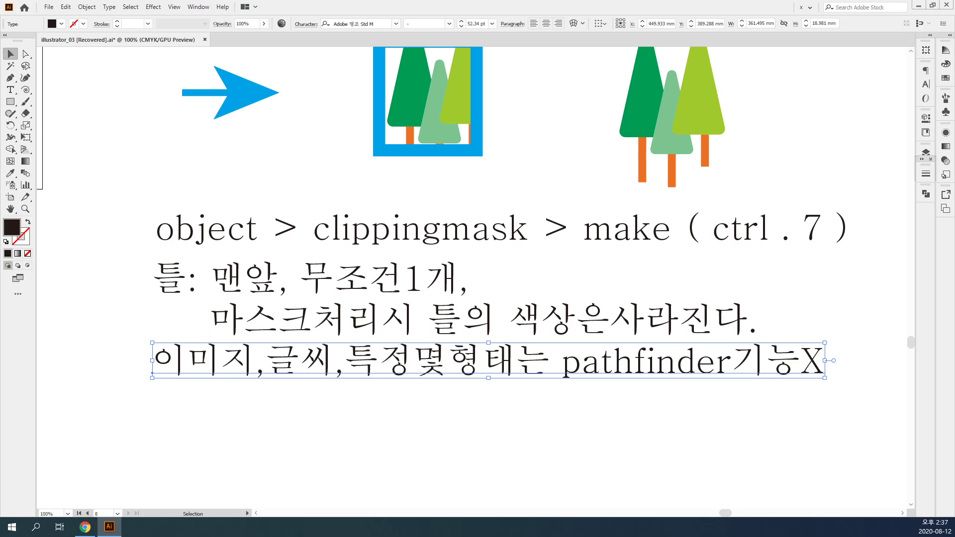
# Insert a space between "clipping" and "mask" in the "object > clippingmask > make" line.
pyautogui.press('t')
pyautogui.click(440, 230)
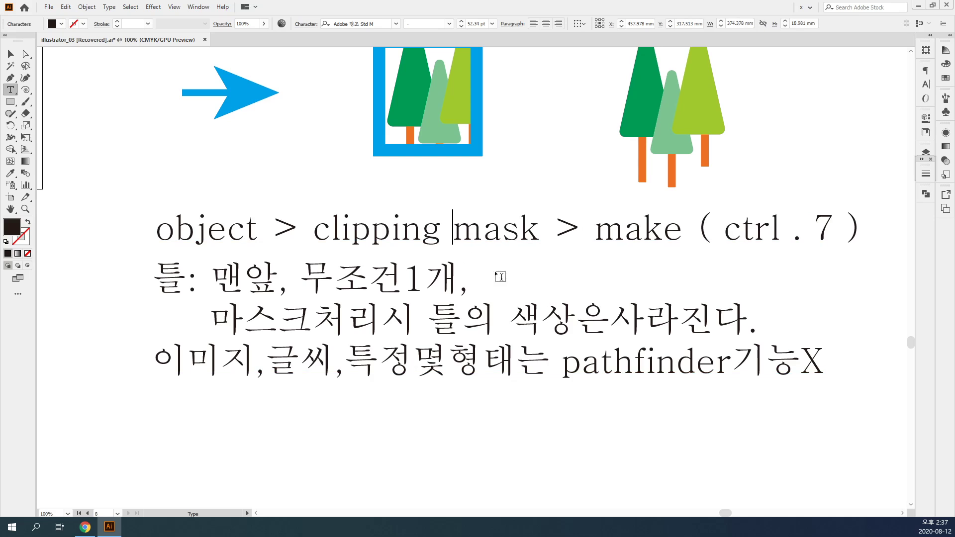
pyautogui.press('Escape')
pyautogui.moveTo(538, 447); pyautogui.dragTo(386, 234)
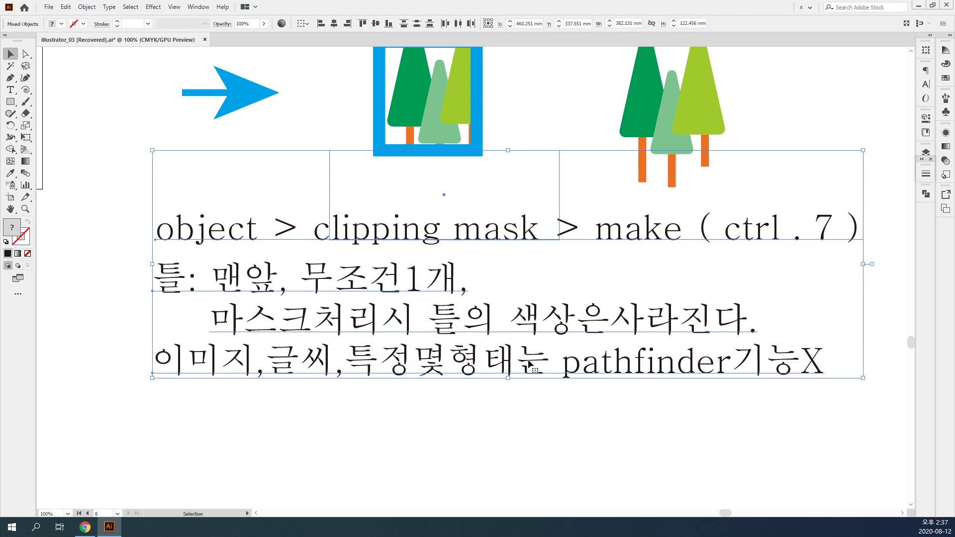
pyautogui.click(646, 448)
# Draw a black rectangle about 41 mm wide and 54 mm high below the text notes.
pyautogui.moveTo(646, 448); pyautogui.dragTo(599, 313)
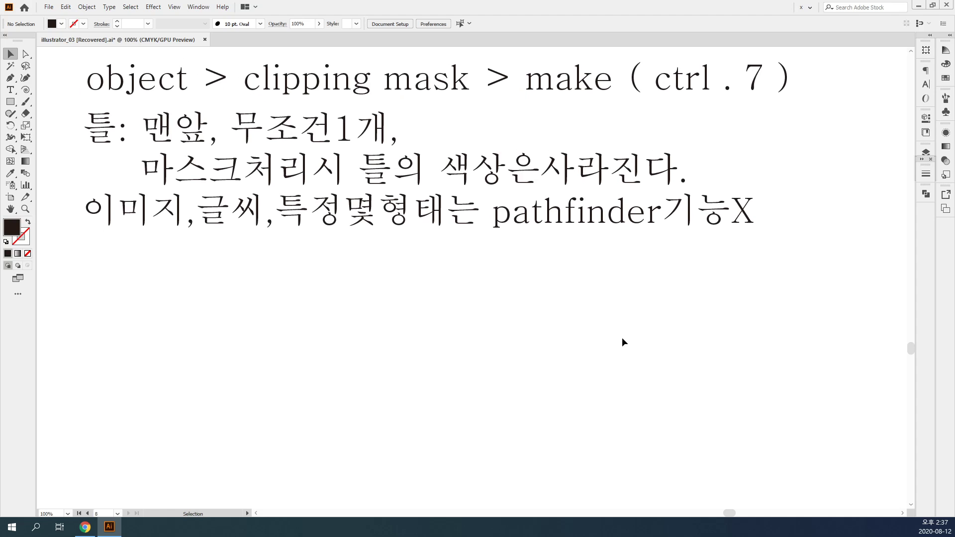
pyautogui.click(10, 102)
pyautogui.moveTo(266, 263); pyautogui.dragTo(342, 364)
pyautogui.press('v')
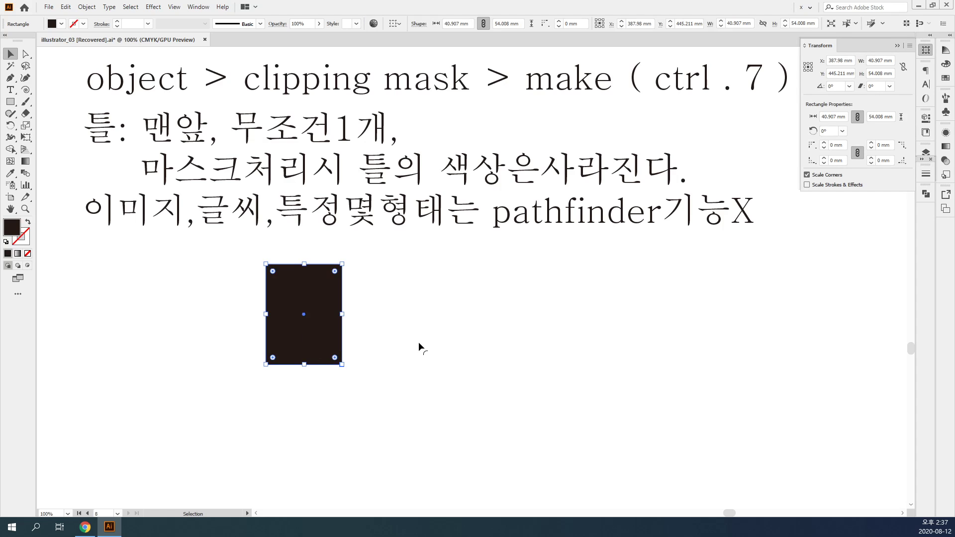
pyautogui.click(421, 346)
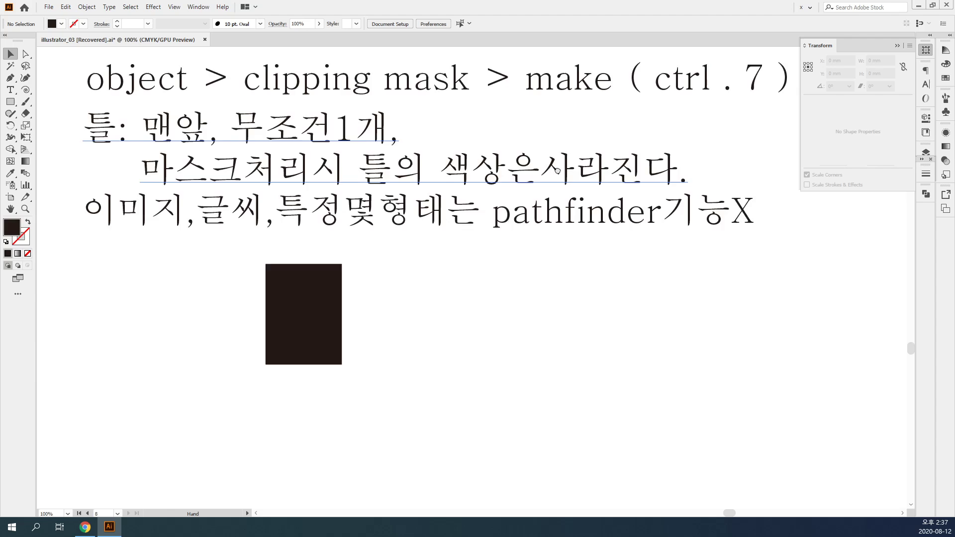
# Copy the three trees without the clouds and sun from the illustration and paste them beside the black rectangle.
pyautogui.press('space')
pyautogui.moveTo(379, 171); pyautogui.dragTo(311, 463)
pyautogui.moveTo(620, 279); pyautogui.dragTo(472, 234)
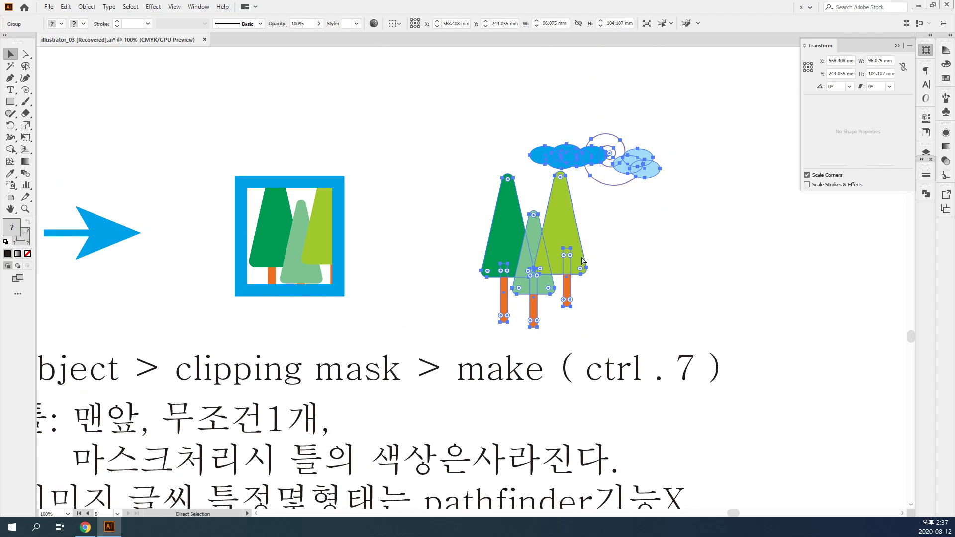
pyautogui.moveTo(691, 290); pyautogui.dragTo(471, 224)
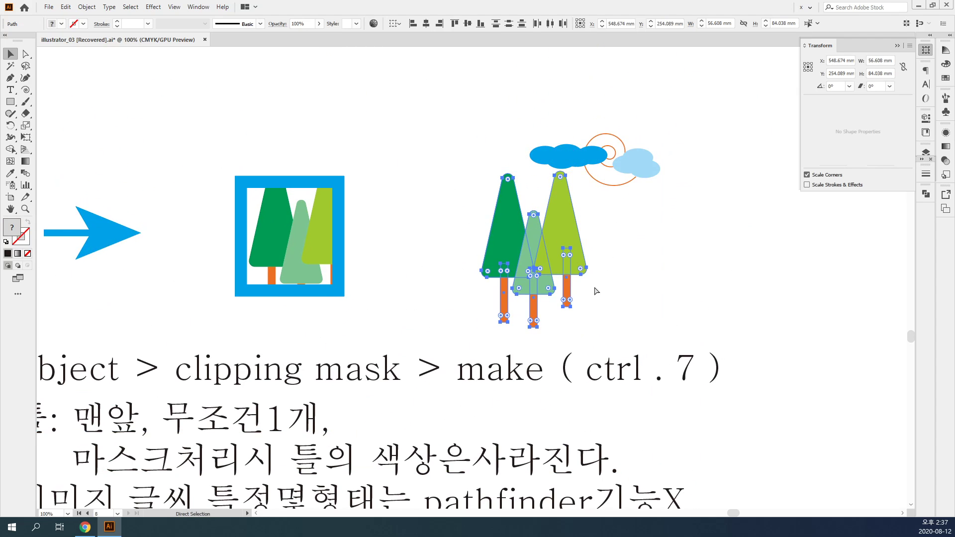
pyautogui.hotkey('ctrl', 'c')
pyautogui.press('space')
pyautogui.moveTo(678, 448); pyautogui.dragTo(694, 82)
pyautogui.moveTo(545, 294); pyautogui.dragTo(577, 311)
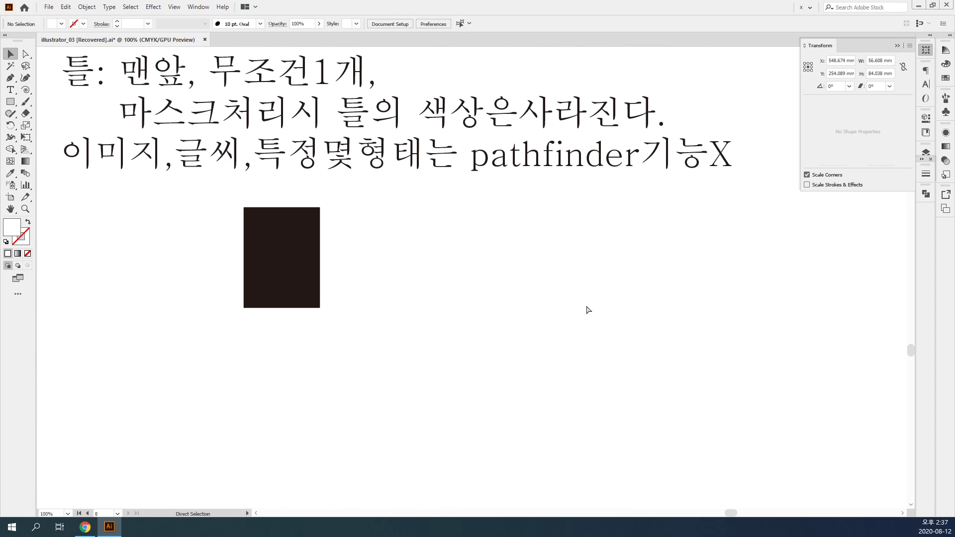
pyautogui.hotkey('ctrl', 'v')
pyautogui.click(607, 320)
pyautogui.click(466, 299)
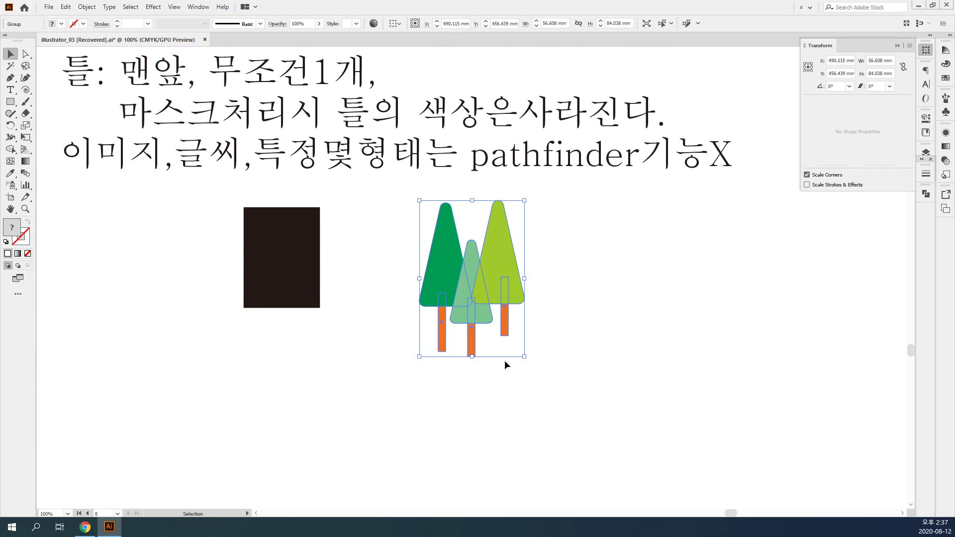
# Move the pasted trees over the black rectangle and bring the rectangle to the front.
pyautogui.moveTo(477, 319); pyautogui.dragTo(306, 294)
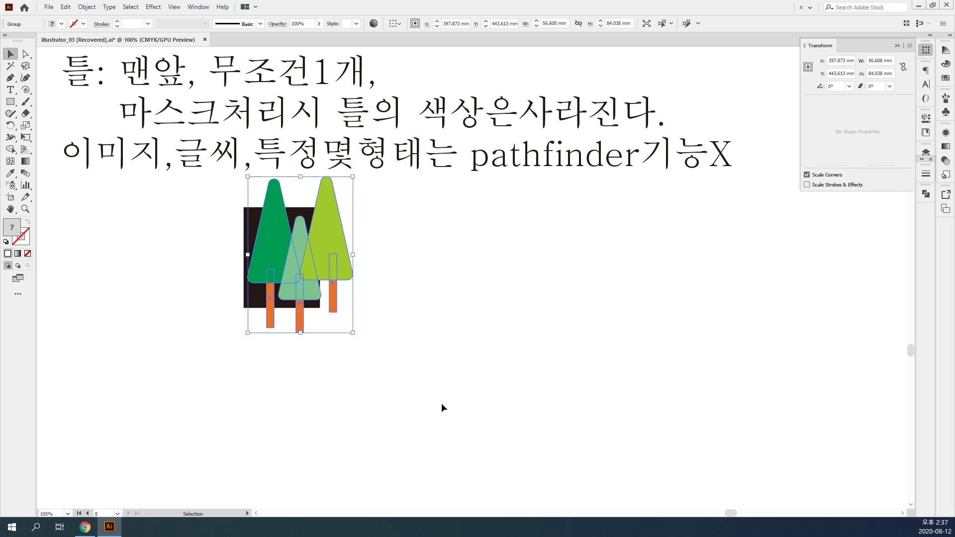
pyautogui.click(438, 329)
pyautogui.click(247, 302)
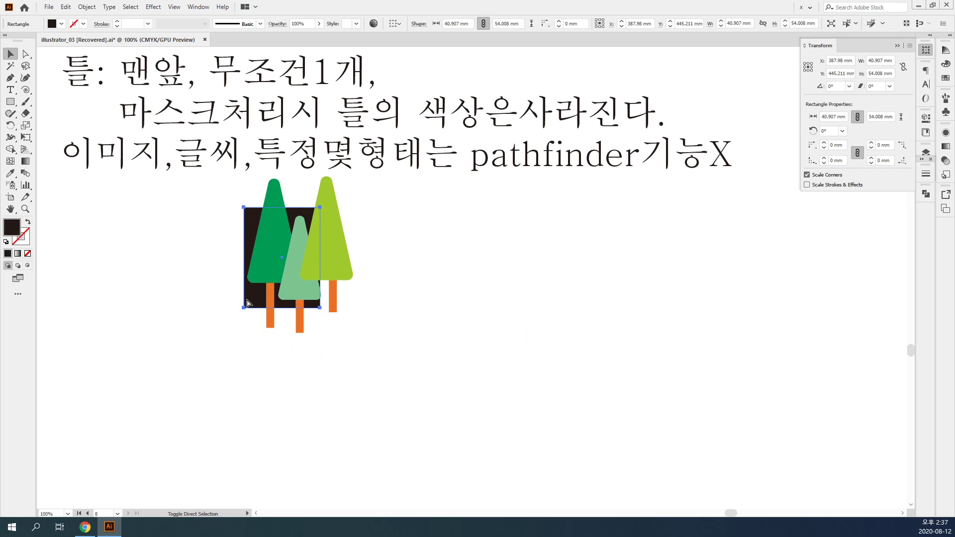
pyautogui.hotkey('ctrl', 'shift', ']')
pyautogui.click(361, 306)
pyautogui.click(332, 249)
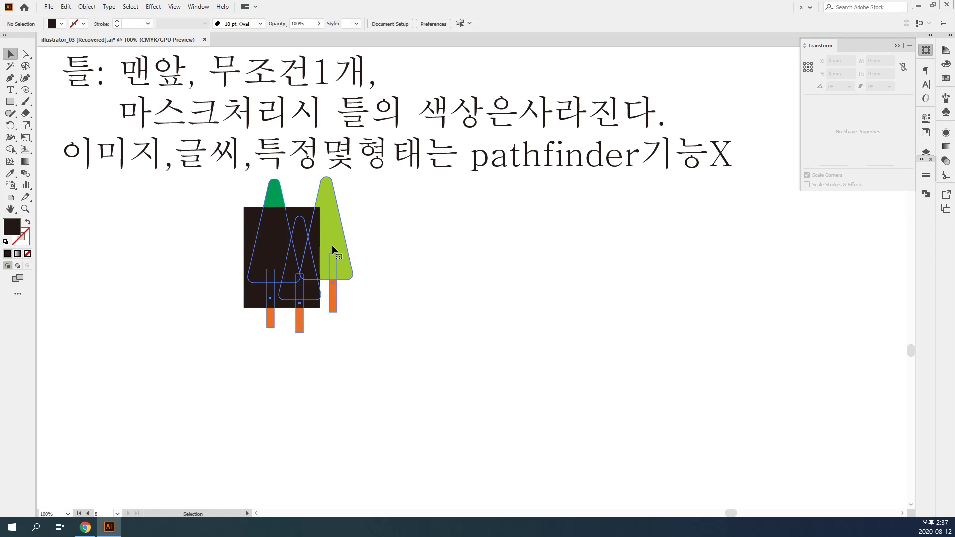
# Try clipping the trees with the black rectangle using Clipping Mask > Make, and undo the mask.
pyautogui.click(465, 386)
pyautogui.moveTo(466, 389); pyautogui.dragTo(240, 175)
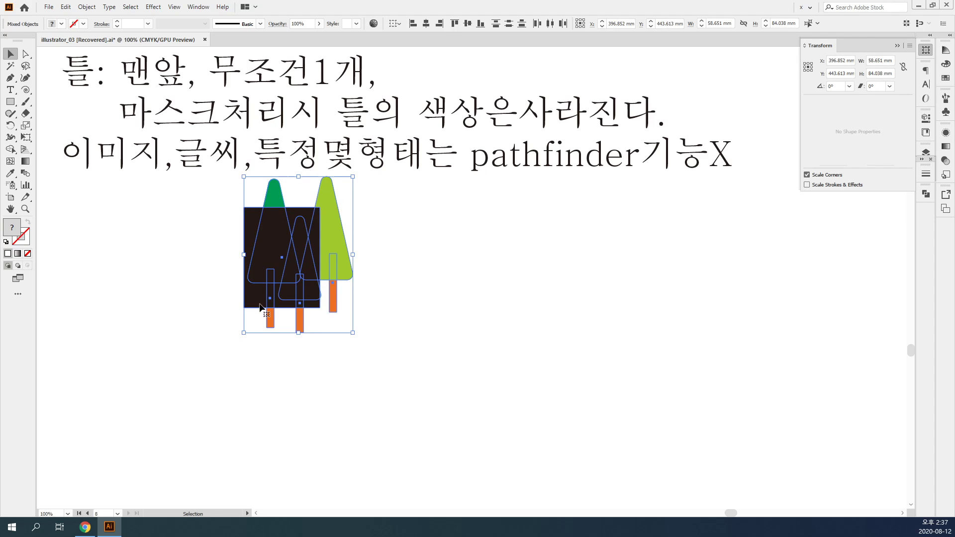
pyautogui.click(87, 6)
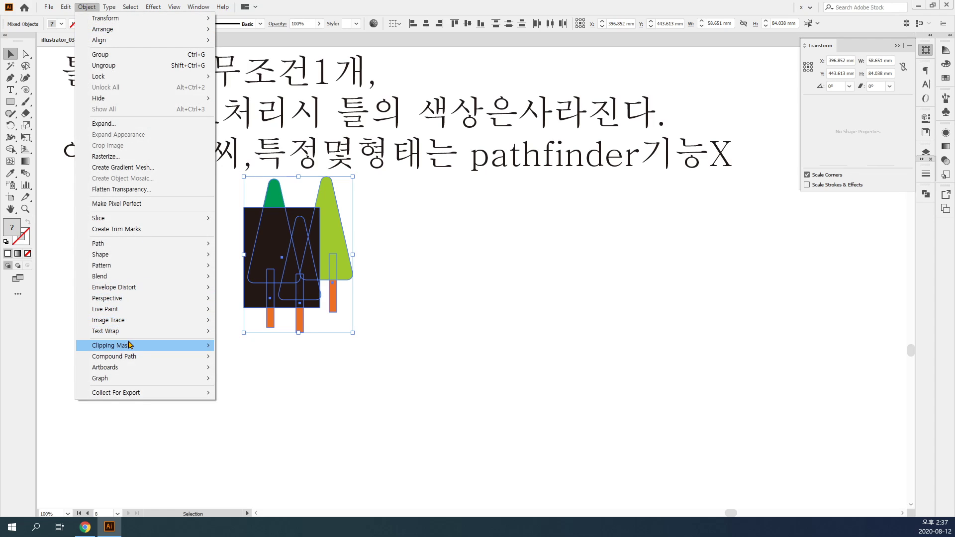
pyautogui.moveTo(149, 345)
pyautogui.click(258, 347)
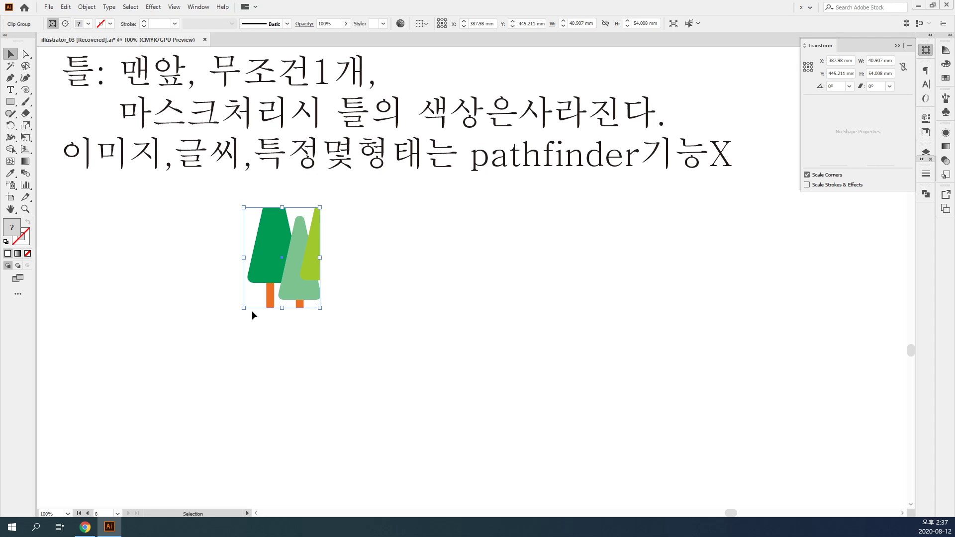
pyautogui.hotkey('ctrl', 'z')
pyautogui.click(364, 362)
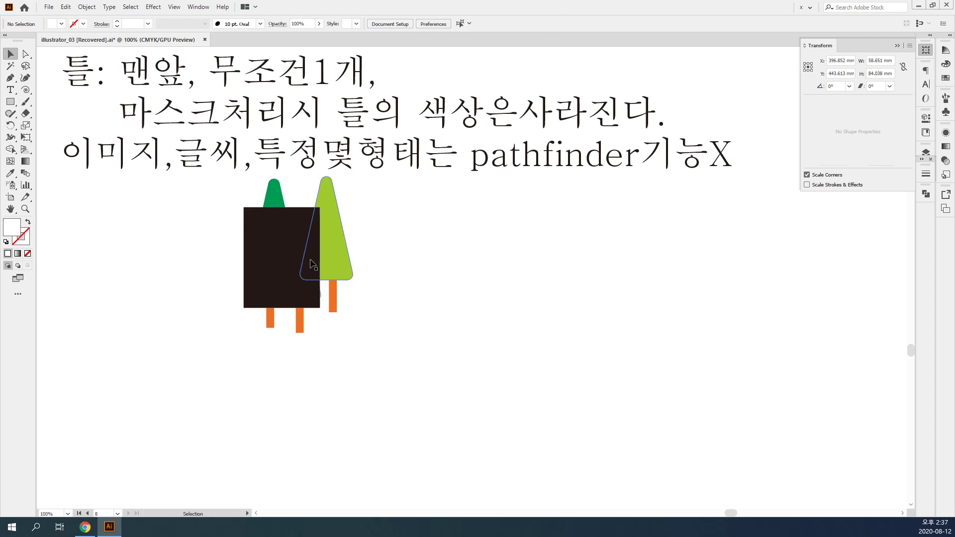
# Turn the black rectangle into two grouped bars, each about 20.5 mm wide with a narrow gap, and centre them over the trees.
pyautogui.click(278, 226)
pyautogui.moveTo(320, 258); pyautogui.dragTo(310, 275)
pyautogui.click(344, 330)
pyautogui.keyDown('shift'); pyautogui.click(278, 278); pyautogui.keyUp('shift')
pyautogui.keyDown('shift'); pyautogui.click(306, 279); pyautogui.keyUp('shift')
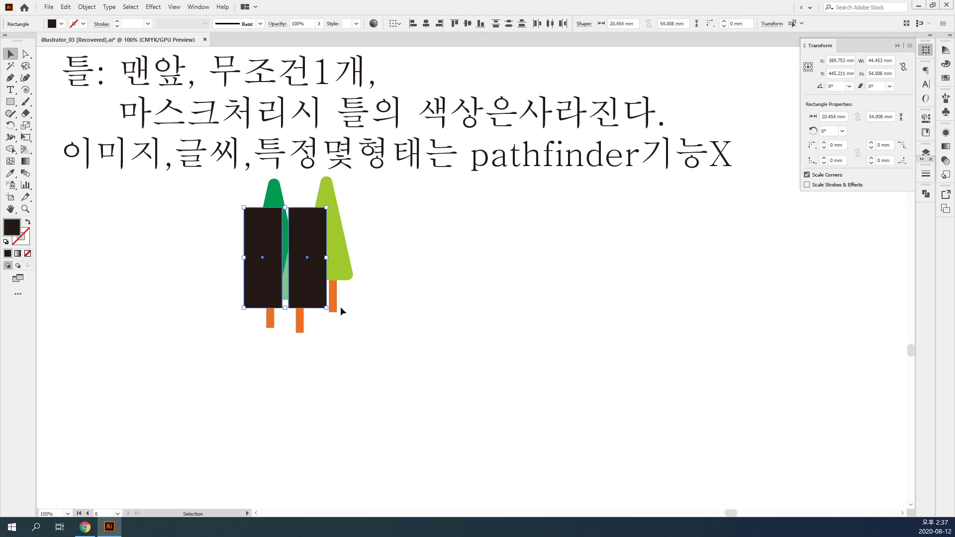
pyautogui.hotkey('ctrl', 'g')
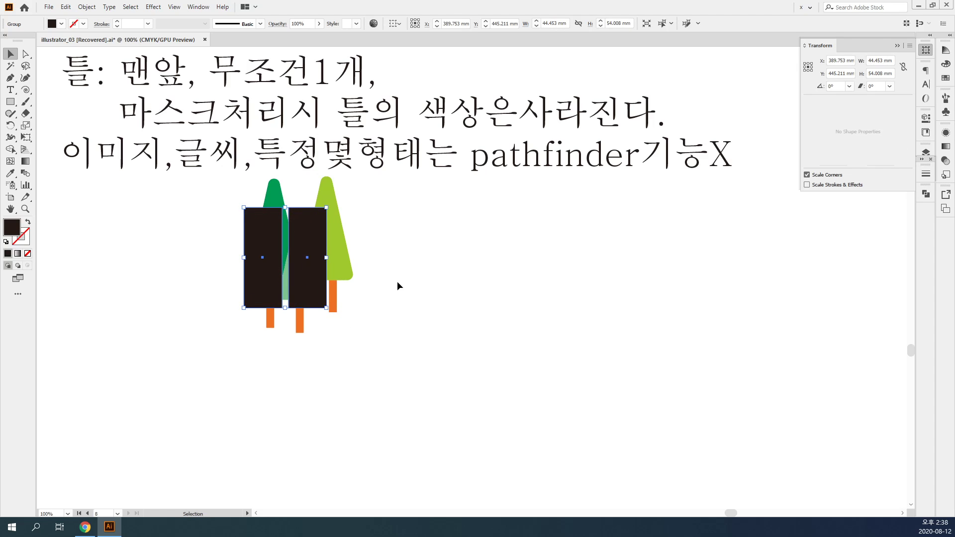
pyautogui.click(390, 323)
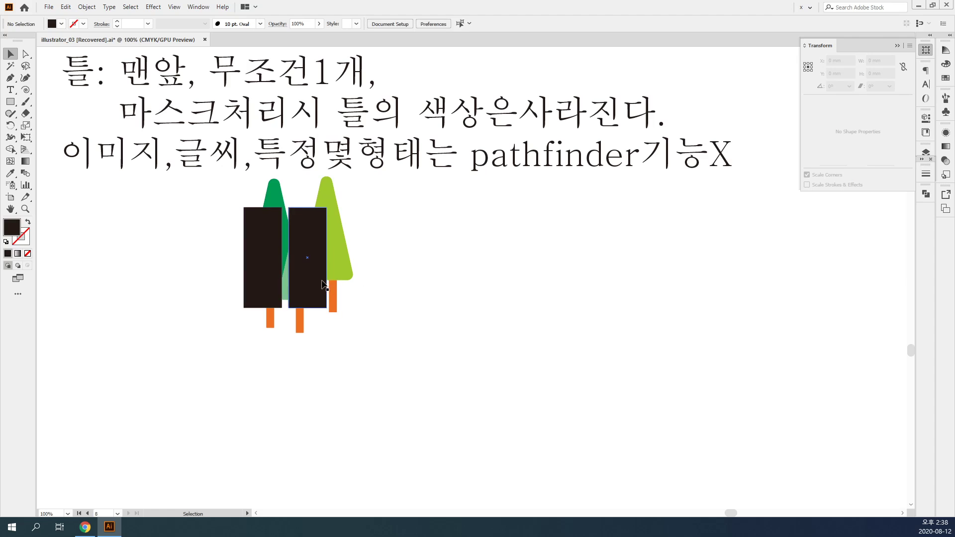
pyautogui.moveTo(318, 279); pyautogui.dragTo(328, 280)
# Try clipping the trees with the grouped pair of black bars, and undo the mask.
pyautogui.moveTo(417, 364); pyautogui.dragTo(182, 232)
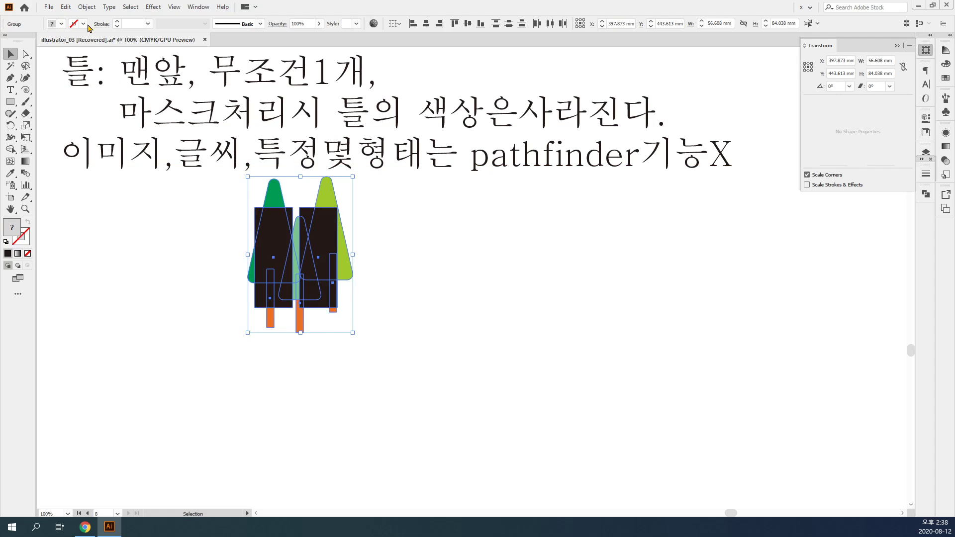
pyautogui.click(86, 6)
pyautogui.moveTo(147, 348)
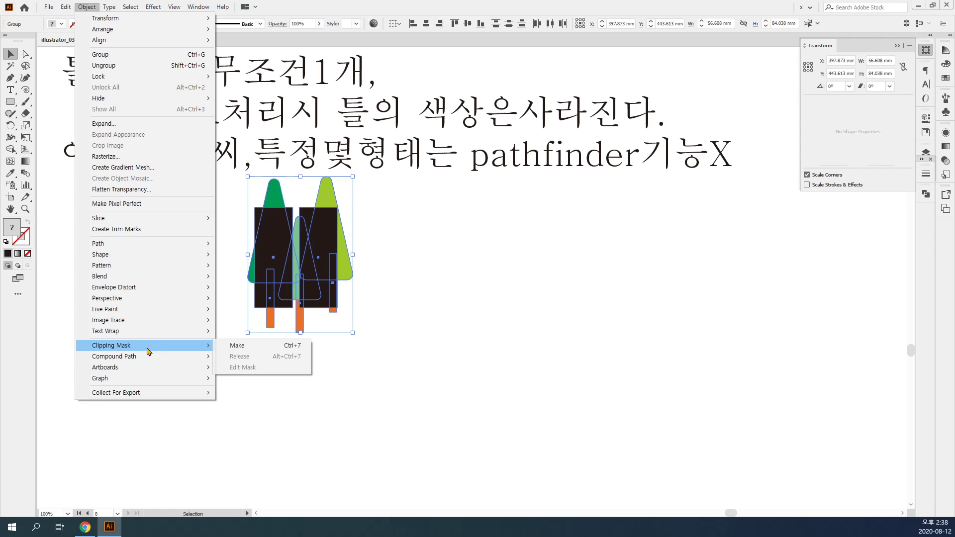
pyautogui.click(233, 349)
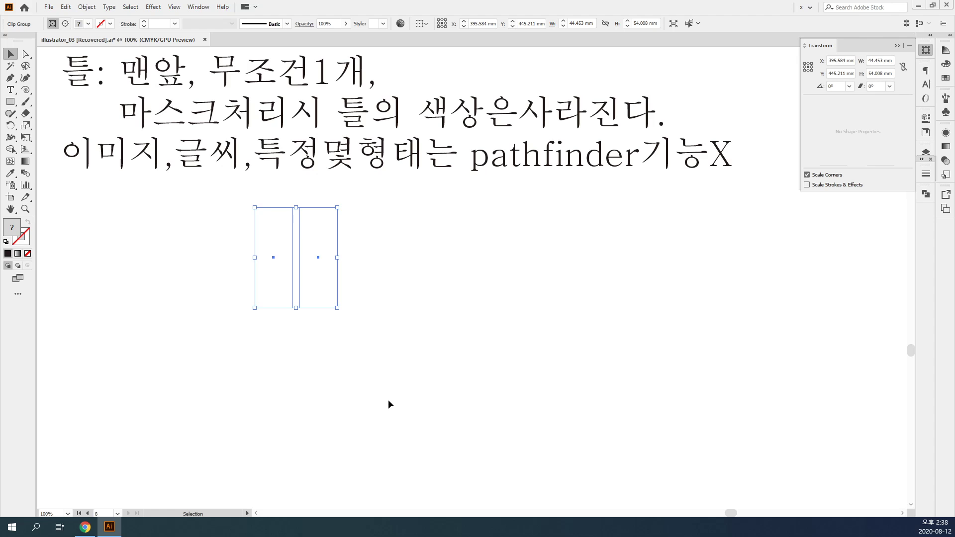
pyautogui.hotkey('ctrl', 'z')
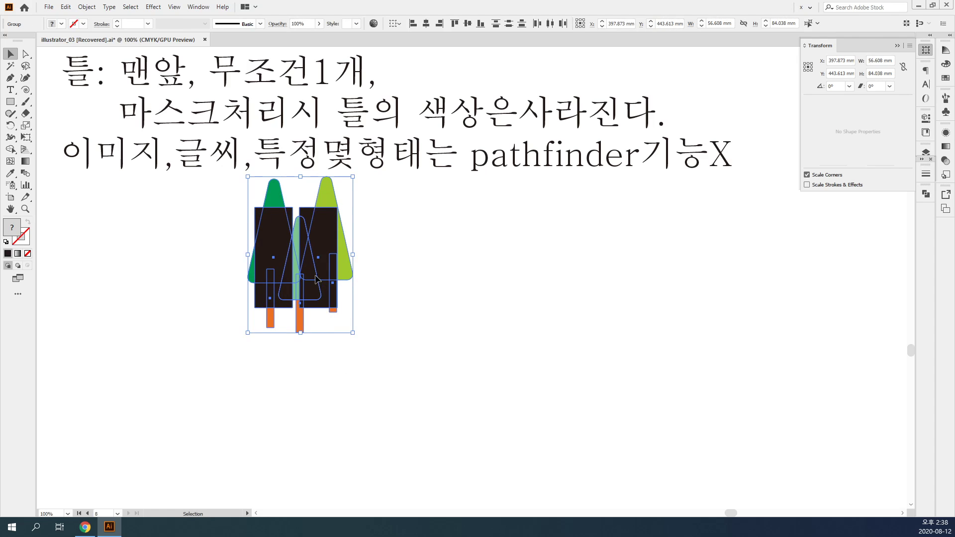
# Place two copies of the trees with their black bars side by side and select the bar group on the right-hand copy.
pyautogui.moveTo(316, 278); pyautogui.dragTo(365, 326)
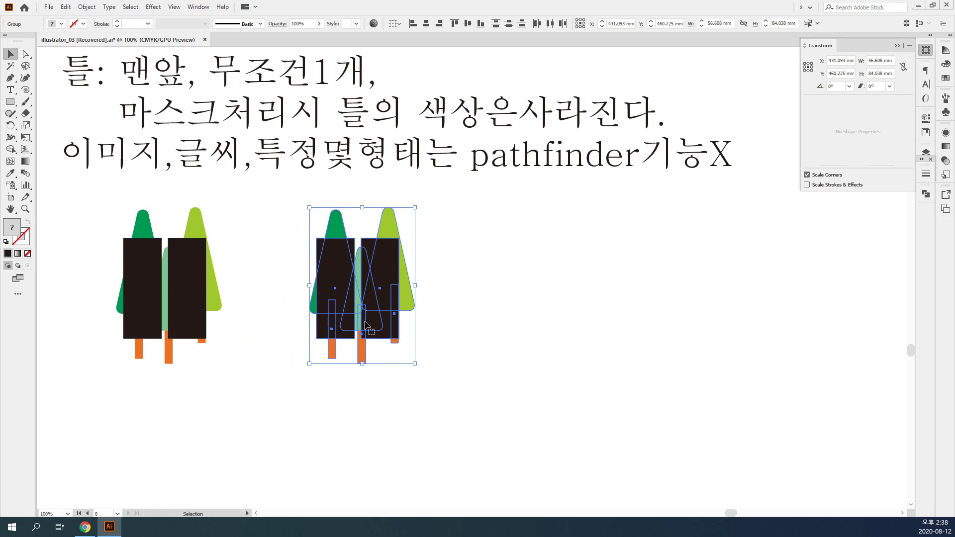
pyautogui.keyDown('ctrl'); pyautogui.click(376, 316); pyautogui.keyUp('ctrl')
pyautogui.keyDown('ctrl'); pyautogui.click(491, 267); pyautogui.keyUp('ctrl')
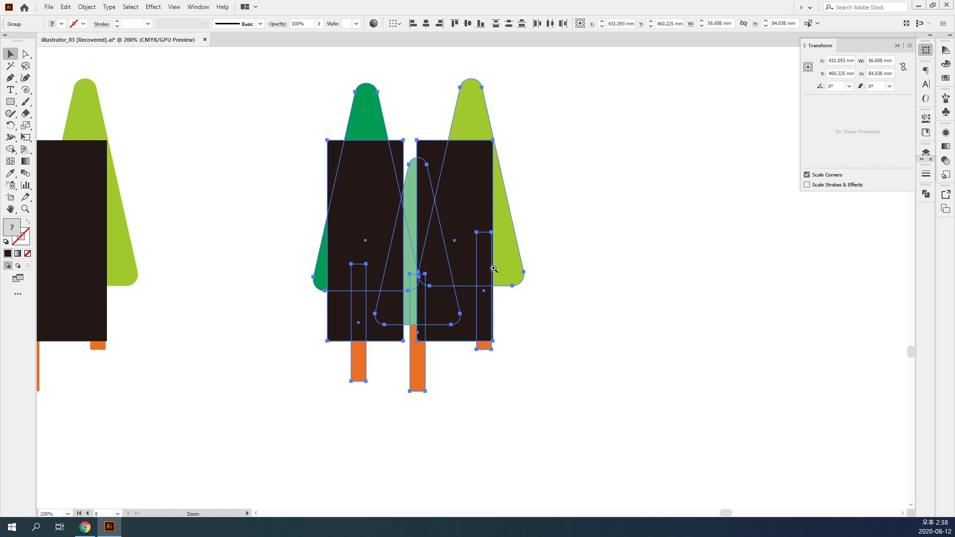
pyautogui.moveTo(485, 271); pyautogui.dragTo(437, 281)
pyautogui.click(629, 313)
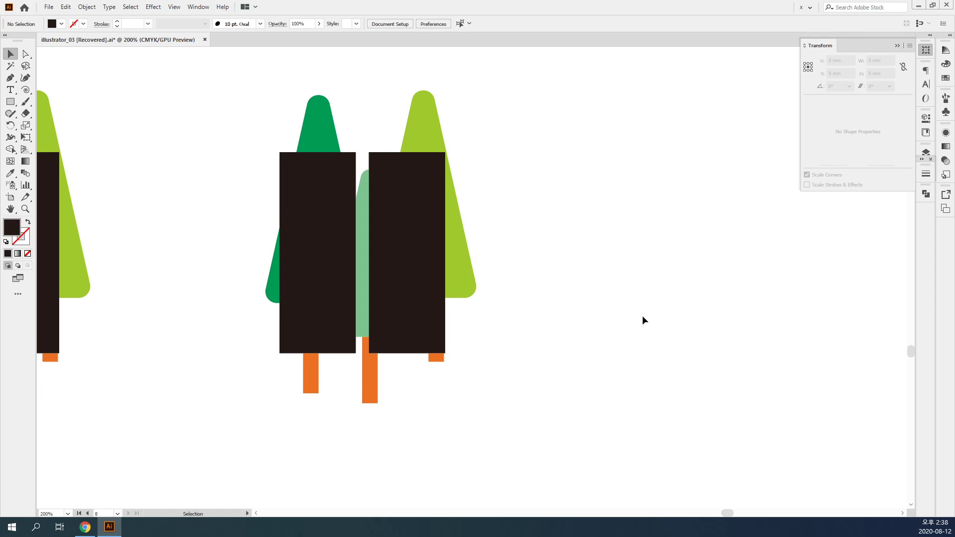
pyautogui.click(432, 289)
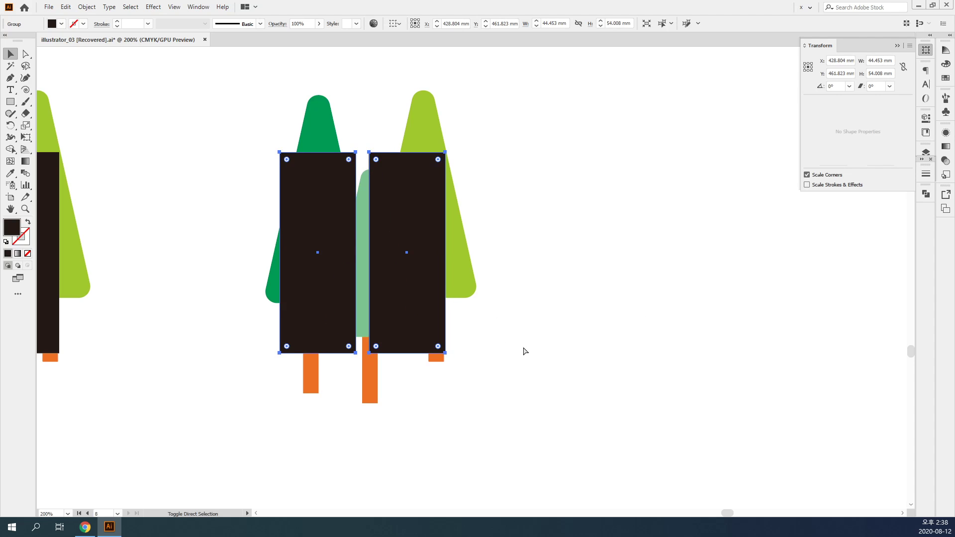
# Ungroup the two black bars on the right-hand trees copy and clip the trees with the left bar alone.
pyautogui.hotkey('ctrl', 'shift', 'g')
pyautogui.click(544, 397)
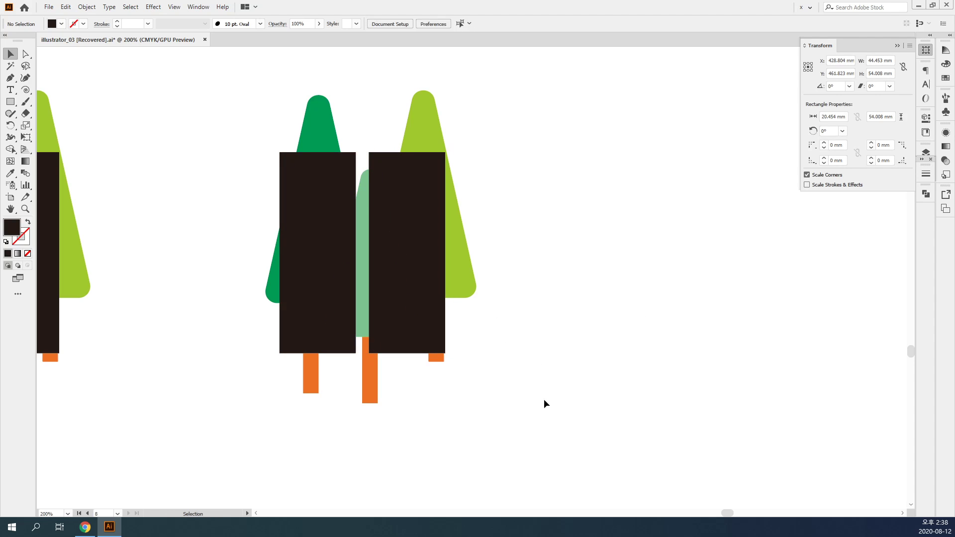
pyautogui.click(468, 272)
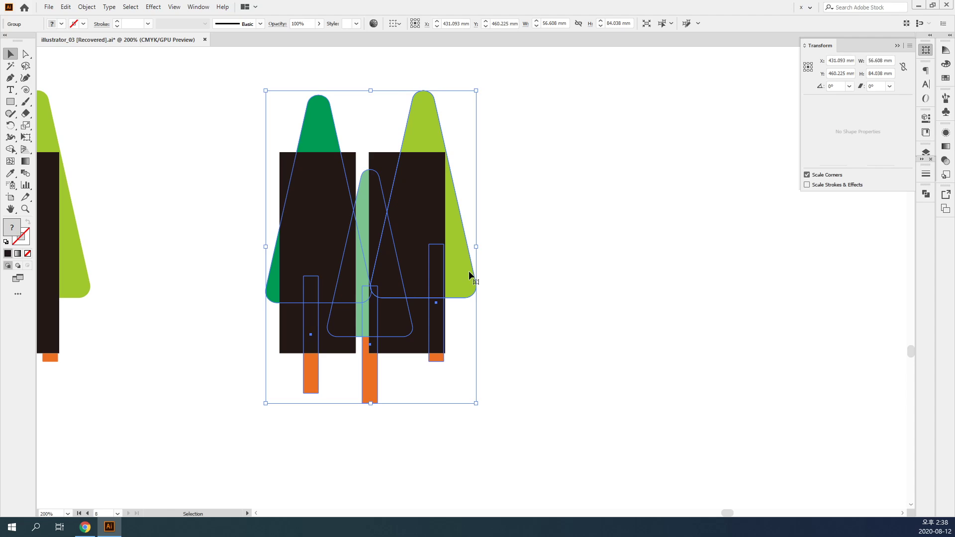
pyautogui.click(563, 334)
pyautogui.click(322, 230)
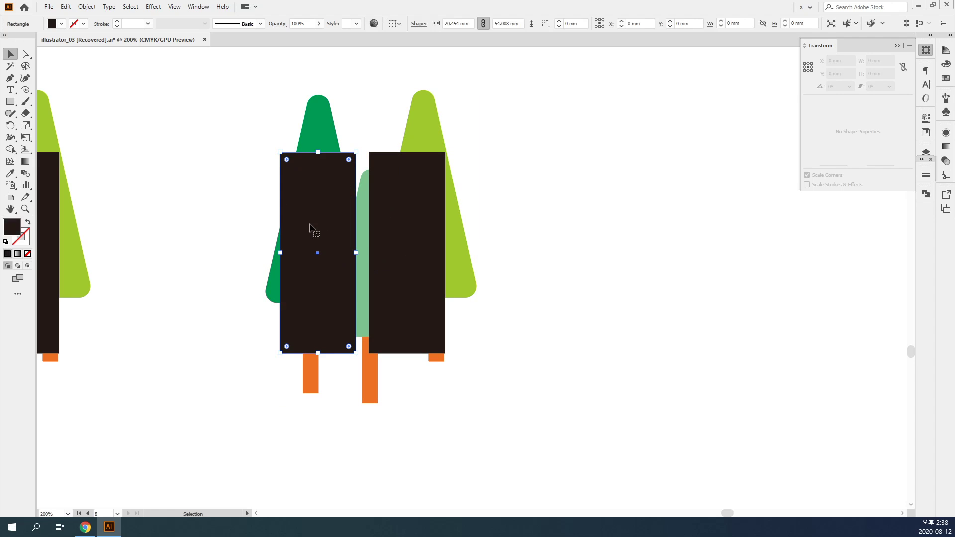
pyautogui.moveTo(247, 92); pyautogui.dragTo(334, 312)
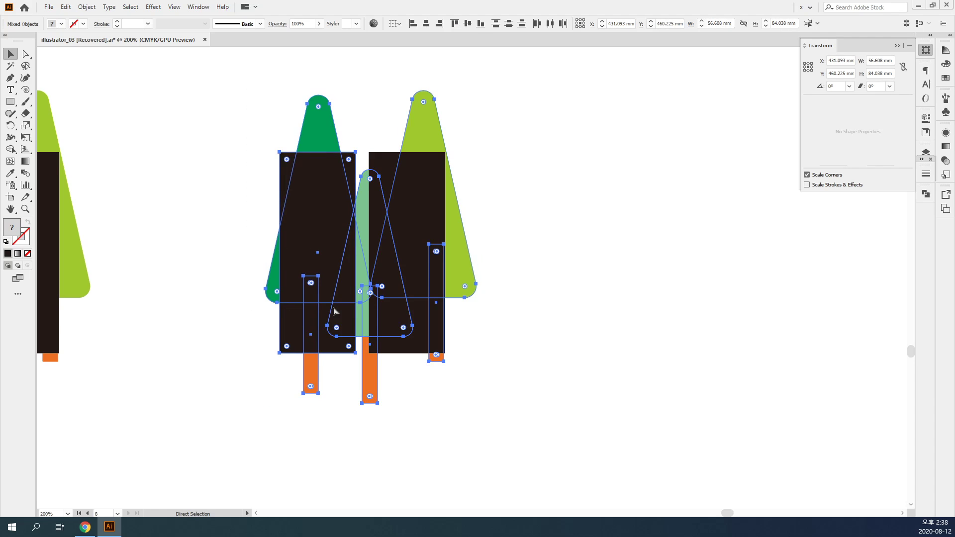
pyautogui.hotkey('ctrl', '7')
pyautogui.click(580, 390)
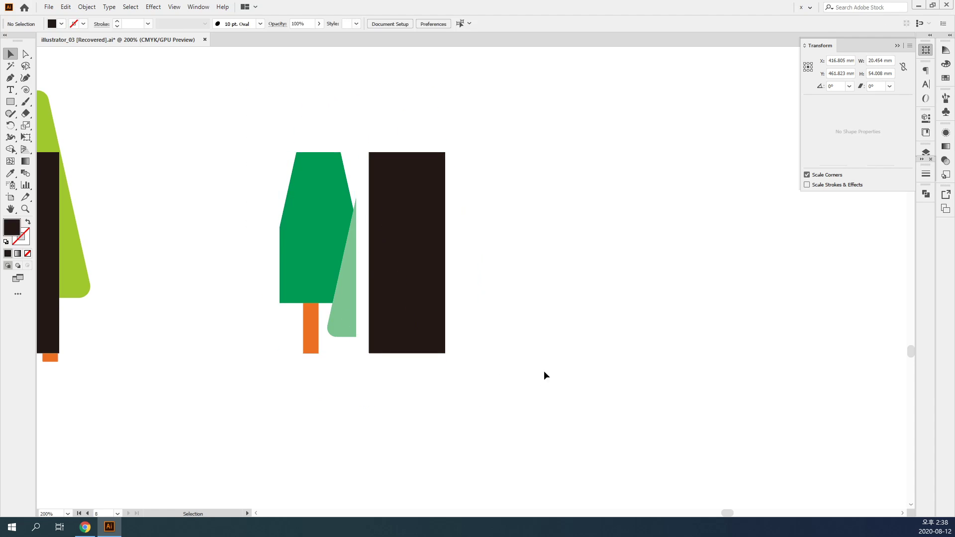
# Place another full copy of the trees beneath the remaining black bar and clip it with that bar.
pyautogui.press('a')
pyautogui.hotkey('ctrl', 'z')
pyautogui.hotkey('ctrl', 'z')
pyautogui.hotkey('ctrl', 'z')
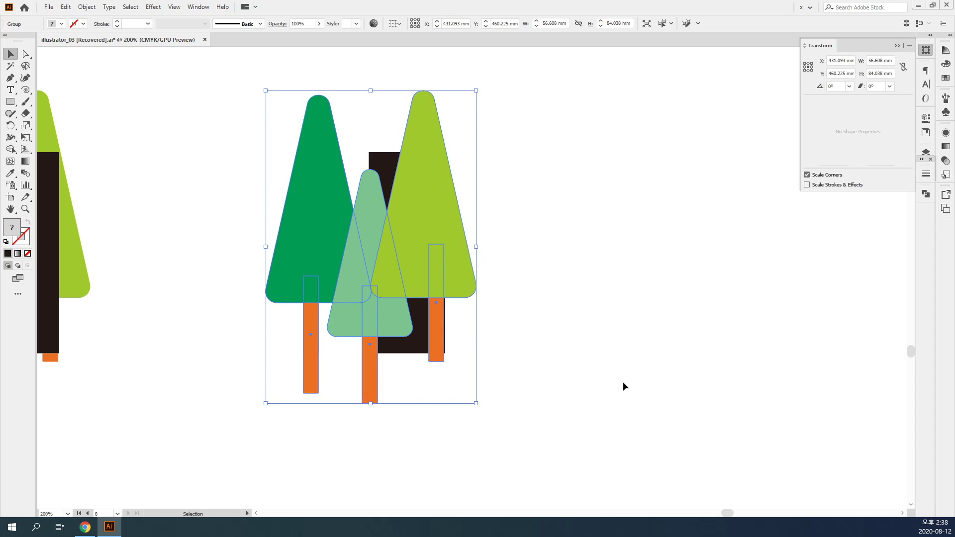
pyautogui.hotkey('ctrl', 'shift', 'z')
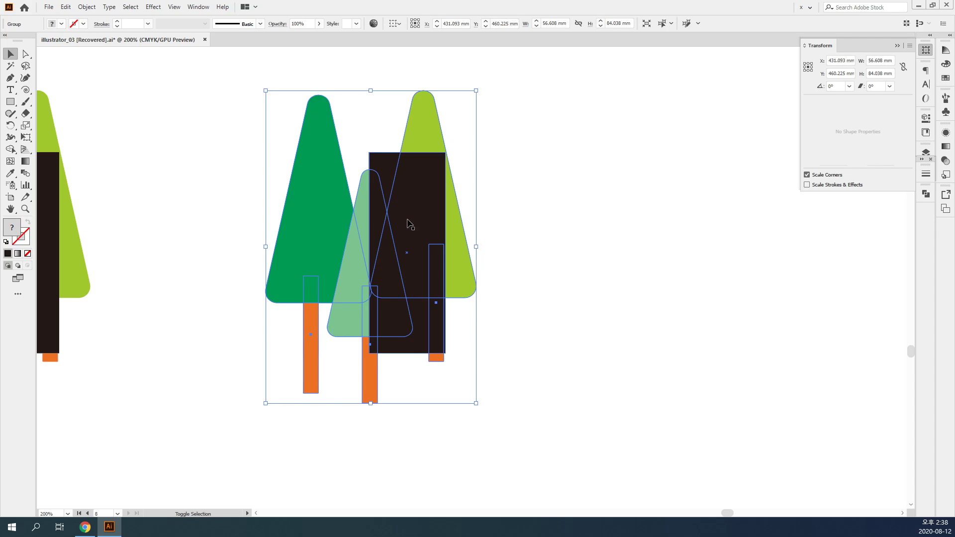
pyautogui.hotkey('ctrl', '7')
pyautogui.click(535, 324)
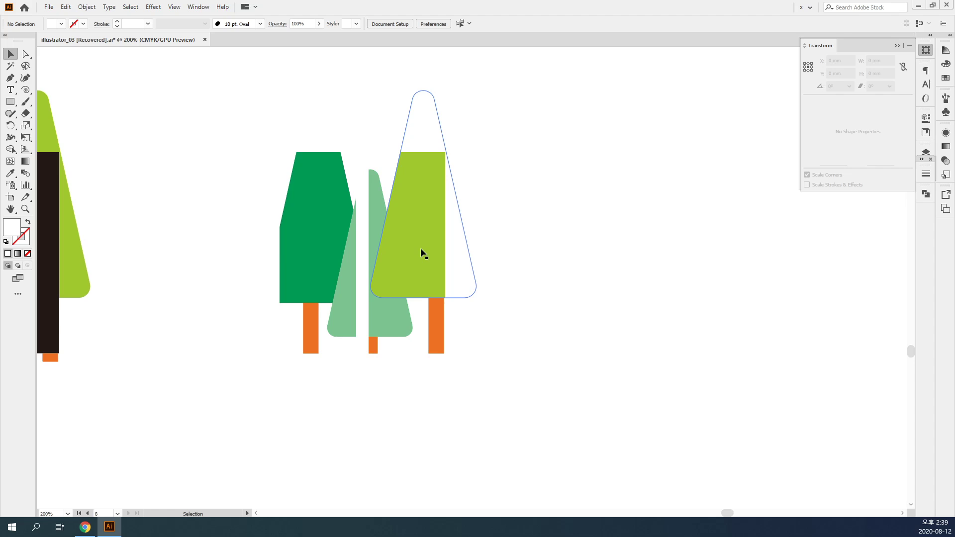
# Undo a trial move of the right clipped piece and group the two clipped tree pieces together.
pyautogui.moveTo(421, 250); pyautogui.dragTo(513, 257)
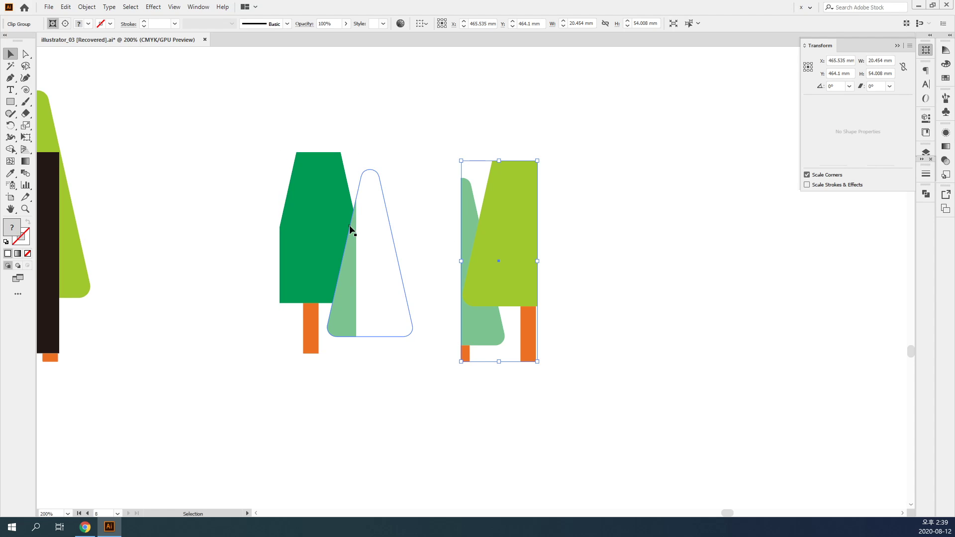
pyautogui.hotkey('ctrl', 'z')
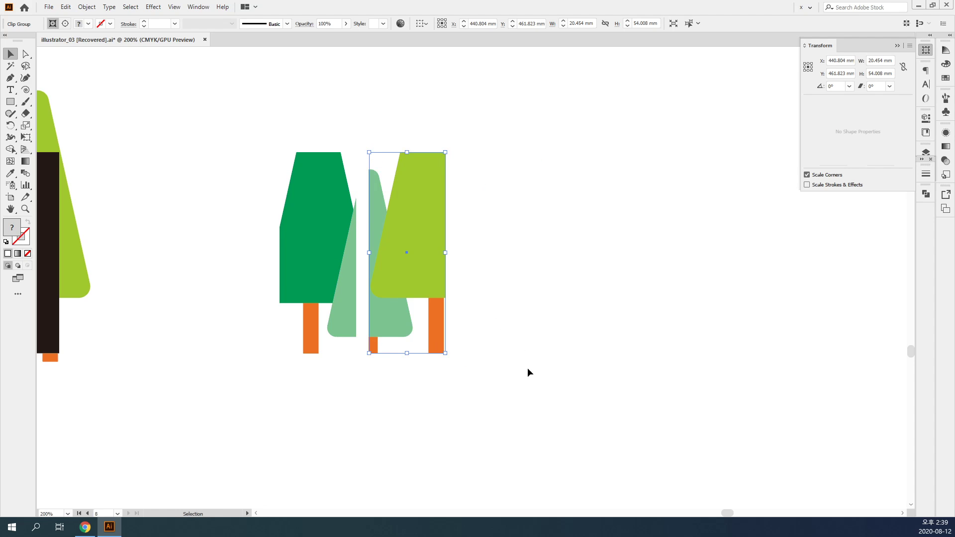
pyautogui.moveTo(529, 375); pyautogui.dragTo(247, 252)
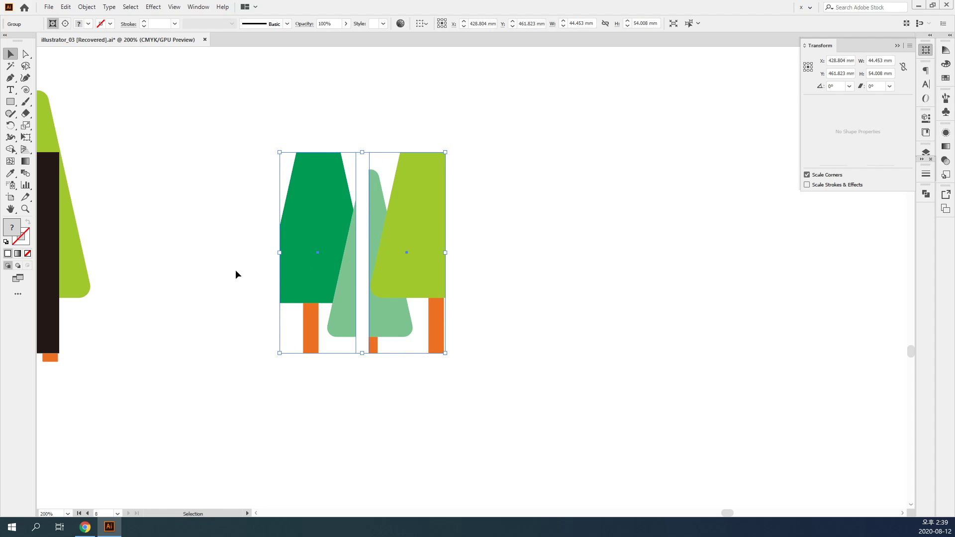
pyautogui.click(224, 281)
# On the trees copy that still has both black bars, recolour the right bar with the light green sampled from the tree behind it.
pyautogui.moveTo(179, 311); pyautogui.dragTo(326, 300)
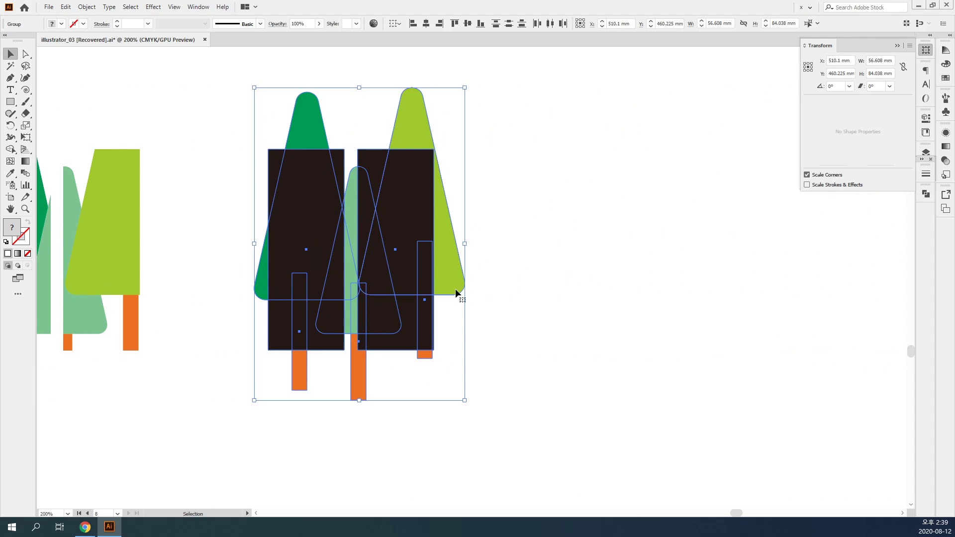
pyautogui.click(468, 322)
pyautogui.click(413, 317)
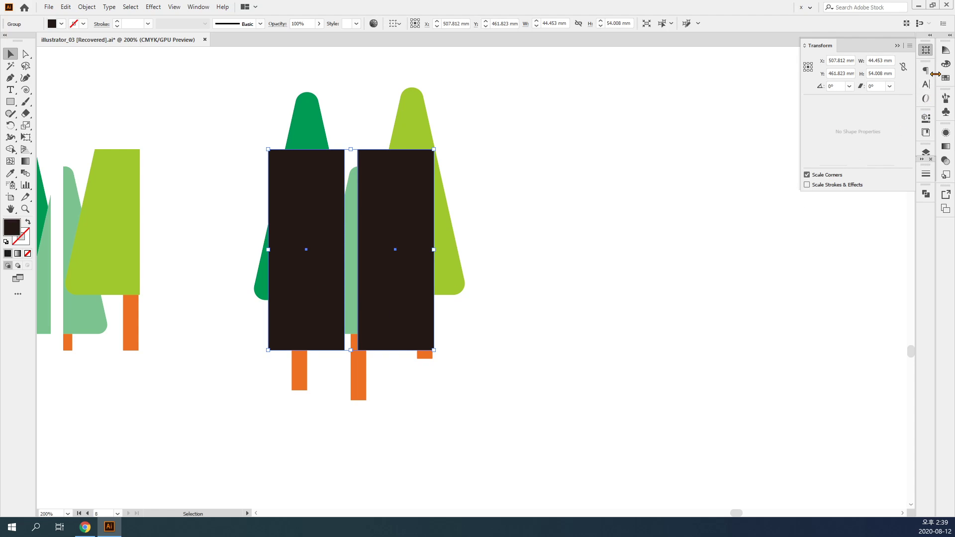
pyautogui.click(925, 50)
pyautogui.click(926, 194)
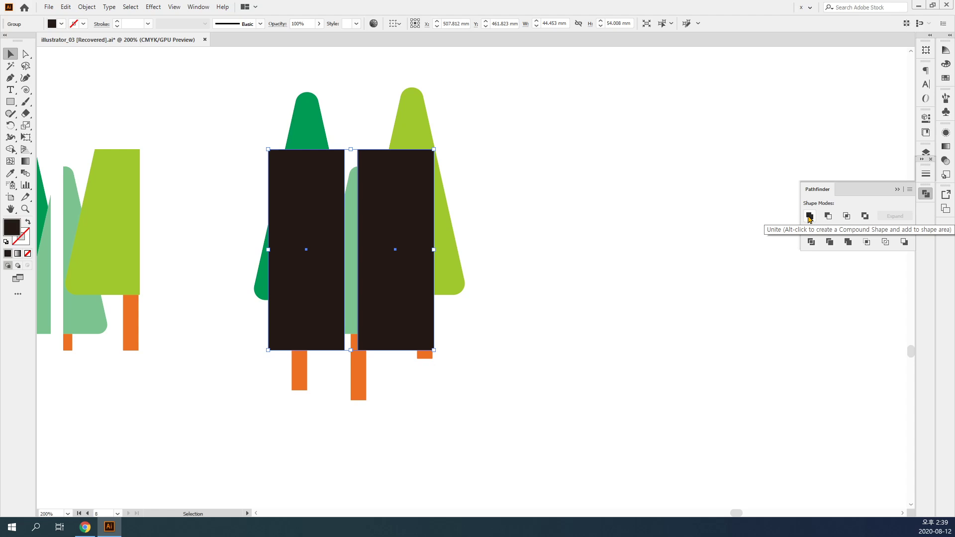
pyautogui.click(646, 255)
pyautogui.press('a')
pyautogui.click(394, 253)
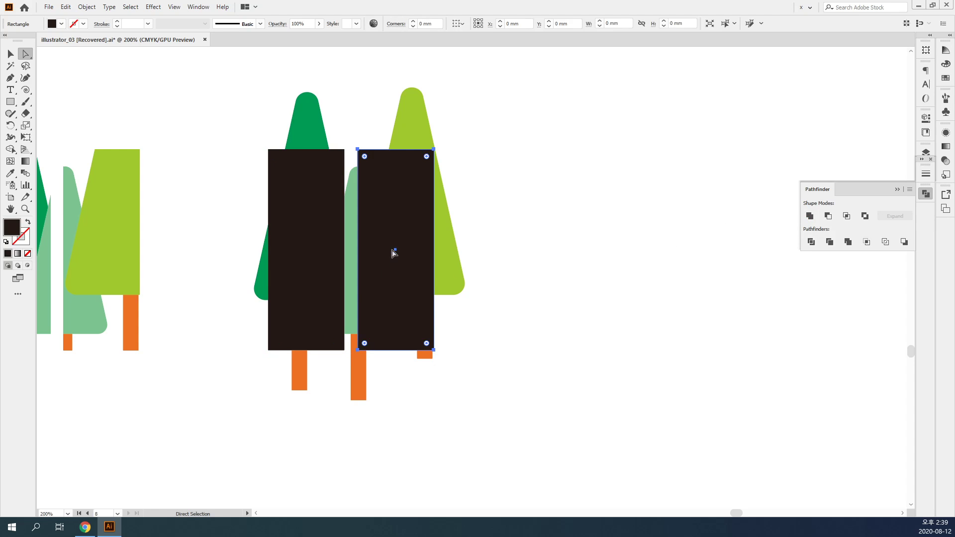
pyautogui.press('i')
pyautogui.click(420, 125)
# Combine the black and light green bars with Pathfinder Unite.
pyautogui.press('v')
pyautogui.click(315, 258)
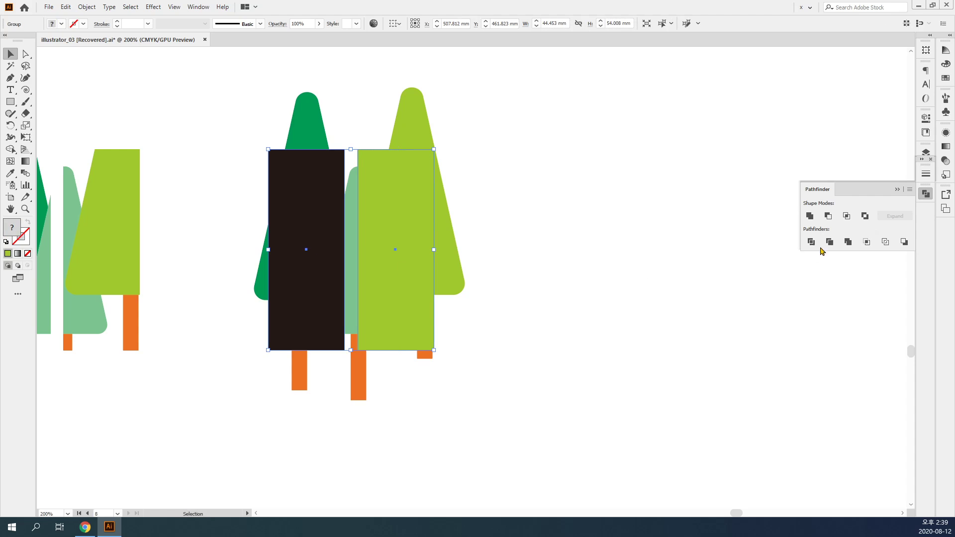
pyautogui.click(810, 216)
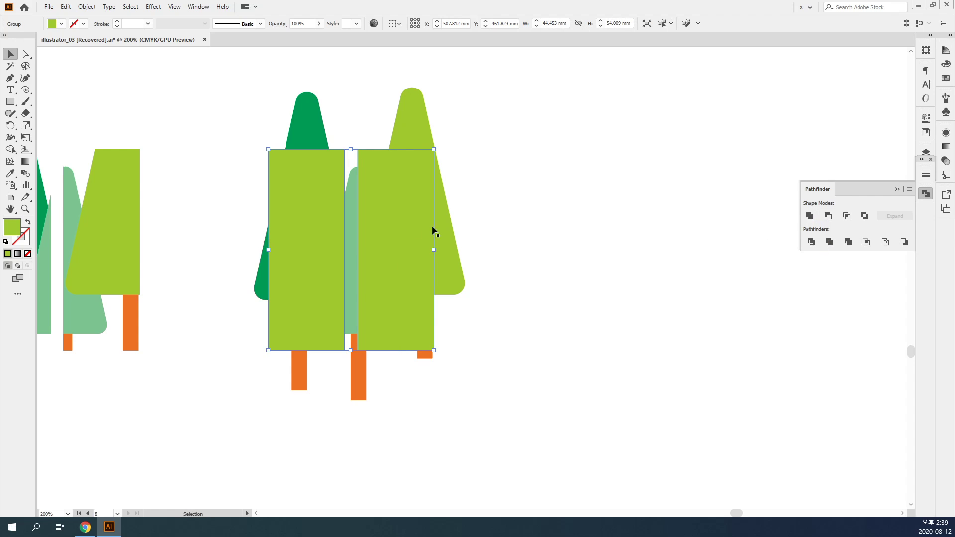
pyautogui.rightClick(391, 231)
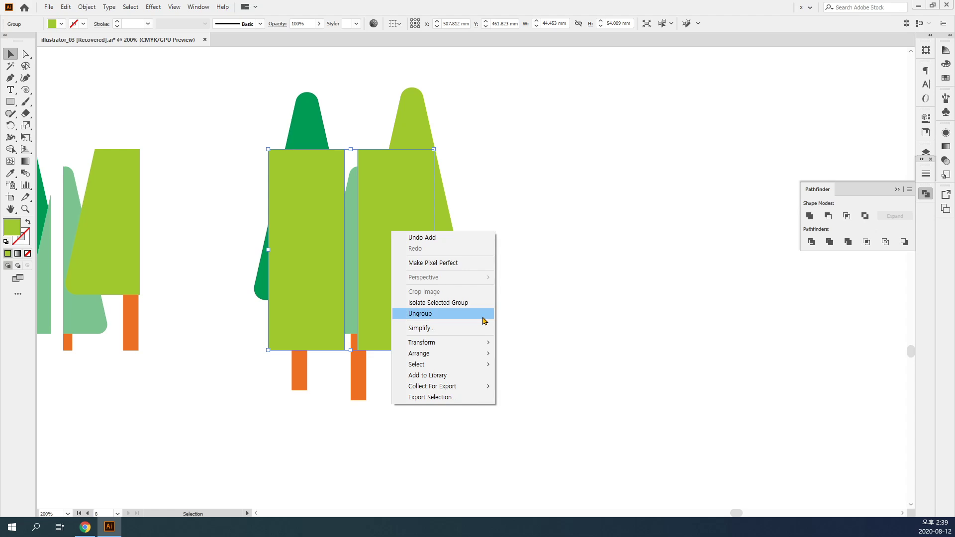
pyautogui.click(484, 315)
# Try clipping the trees with the united bars using Clipping Mask > Make, and undo the mask.
pyautogui.moveTo(210, 98); pyautogui.dragTo(476, 344)
pyautogui.click(86, 6)
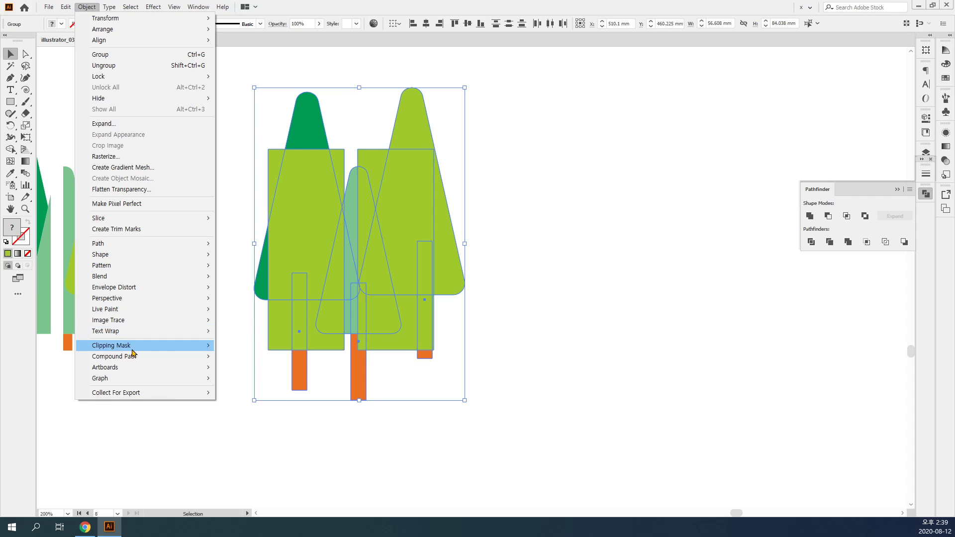
pyautogui.moveTo(134, 346)
pyautogui.click(258, 345)
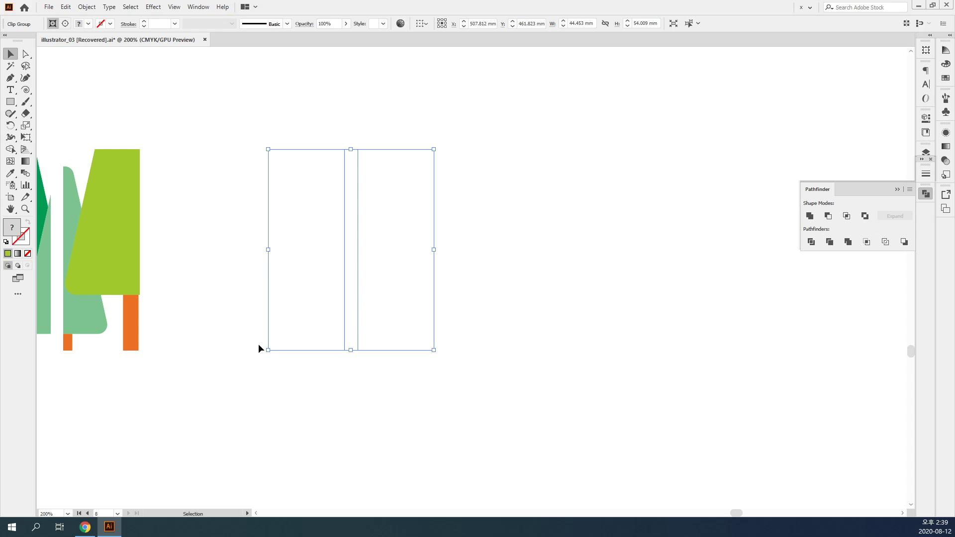
pyautogui.hotkey('ctrl', 'z')
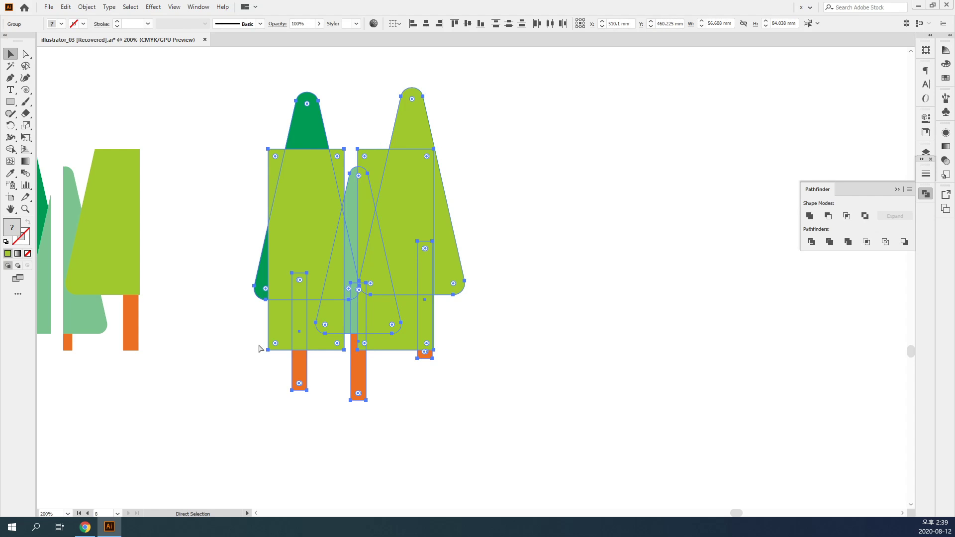
# Set the magenta value of the united bars' fill to 45% so they stand out from the trees.
pyautogui.click(386, 279)
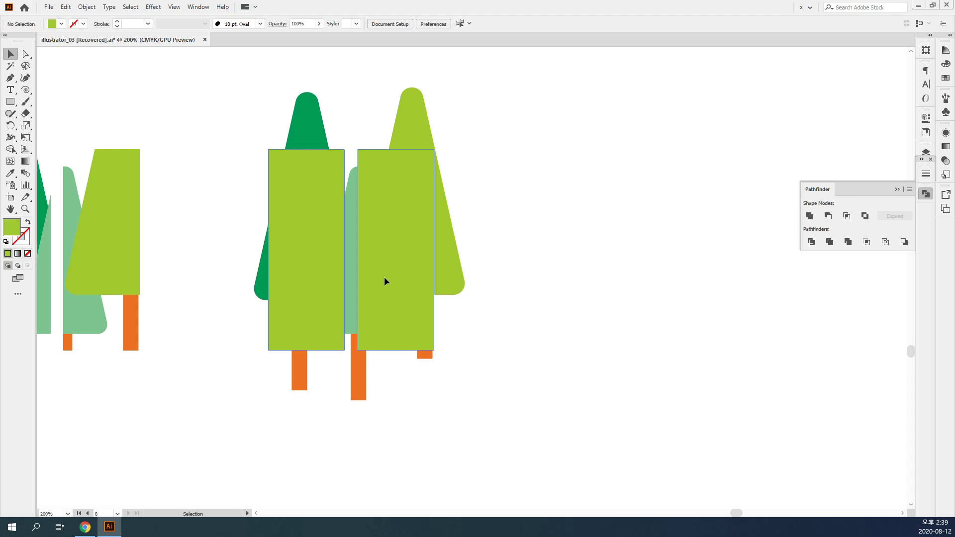
pyautogui.click(945, 64)
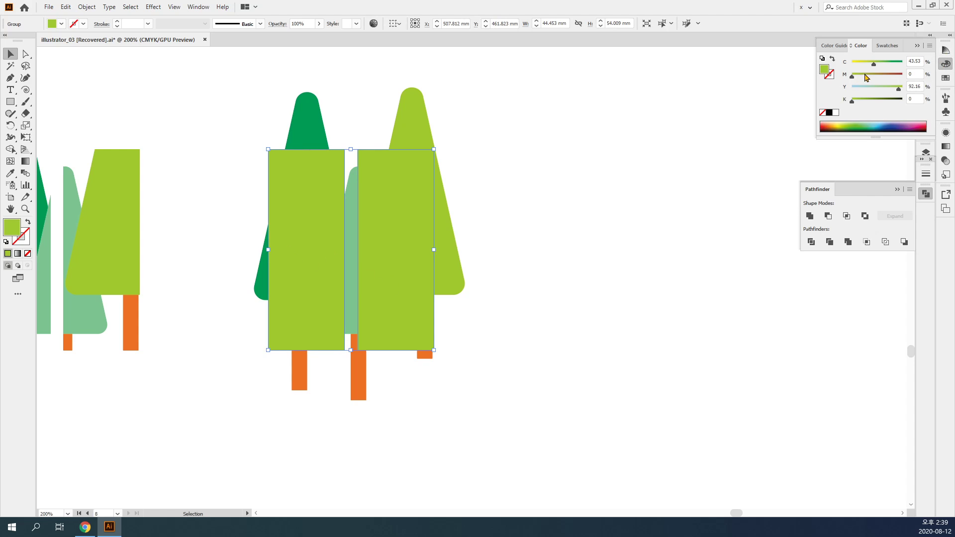
pyautogui.click(874, 76)
pyautogui.click(715, 320)
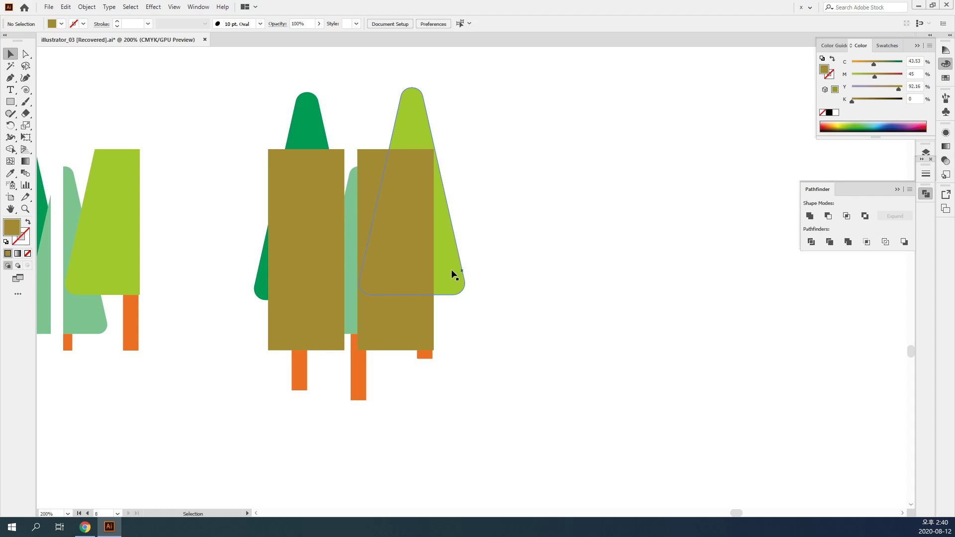
# Duplicate the brown bar pair into the empty area beside the trees and ungroup the copy.
pyautogui.click(362, 258)
pyautogui.moveTo(383, 261); pyautogui.dragTo(590, 237)
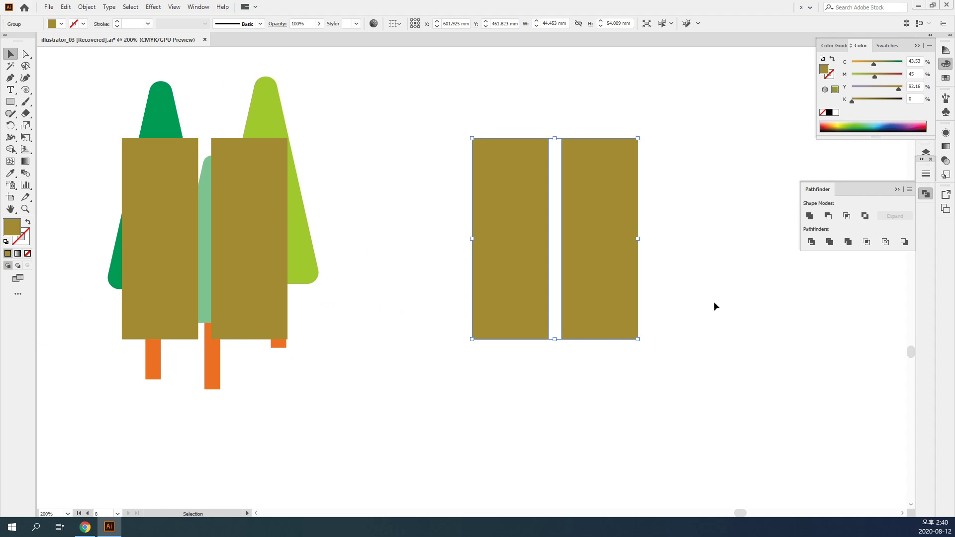
pyautogui.hotkey('ctrl', 'shift', 'g')
pyautogui.click(718, 345)
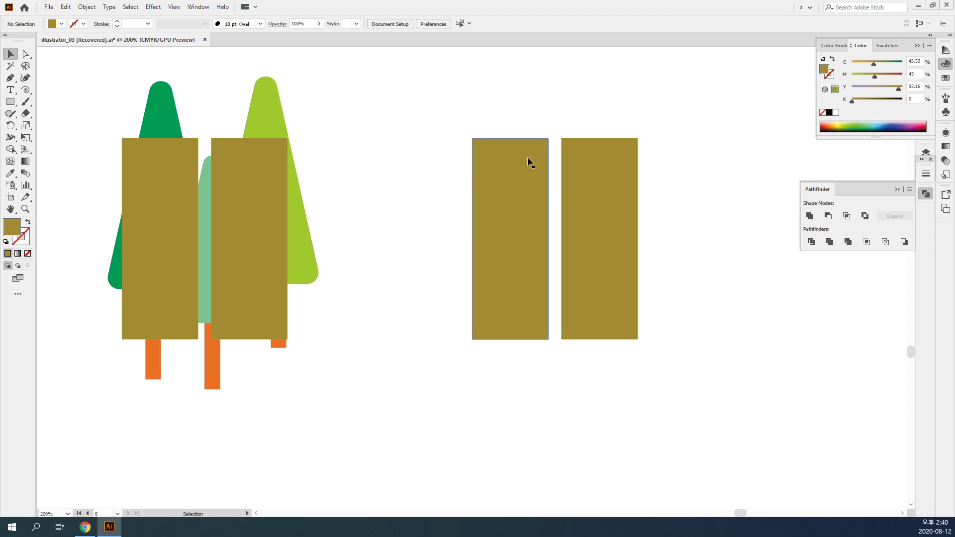
# Try overlapping the copied right bar with the left one, and move it apart again.
pyautogui.click(610, 163)
pyautogui.keyDown('shift'); pyautogui.click(525, 172); pyautogui.keyUp('shift')
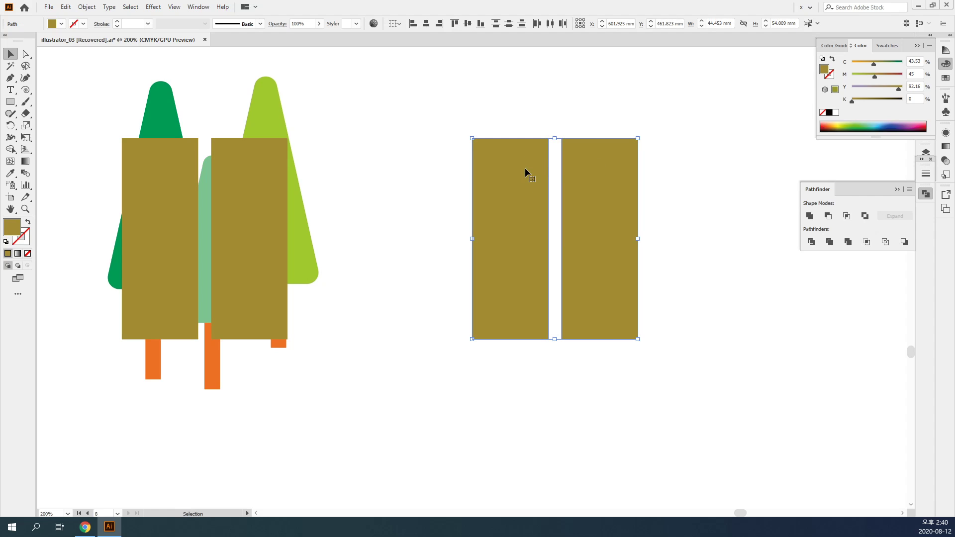
pyautogui.click(705, 236)
pyautogui.moveTo(619, 226); pyautogui.dragTo(592, 249)
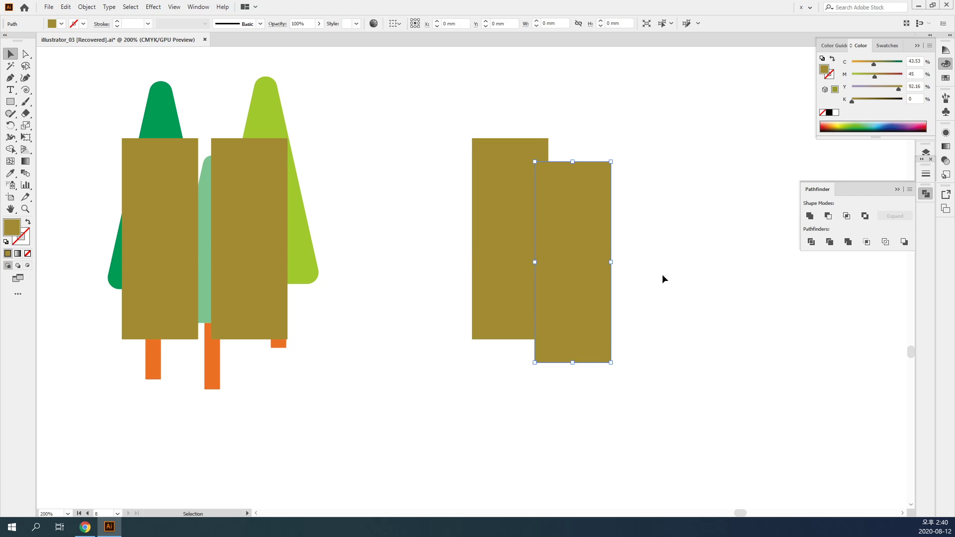
pyautogui.moveTo(658, 258); pyautogui.dragTo(483, 378)
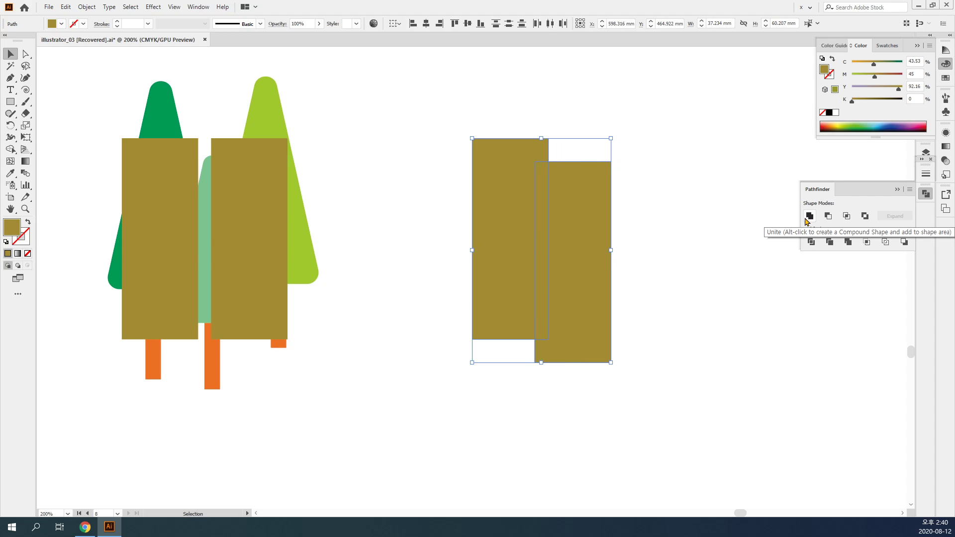
pyautogui.click(662, 271)
pyautogui.moveTo(597, 296); pyautogui.dragTo(622, 284)
pyautogui.click(679, 352)
# Shorten both copied bars to near-squares and duplicate the pair below, making a two-by-two grid about 43.7 by 42.7 mm.
pyautogui.moveTo(682, 366); pyautogui.dragTo(467, 270)
pyautogui.moveTo(552, 351); pyautogui.dragTo(552, 215)
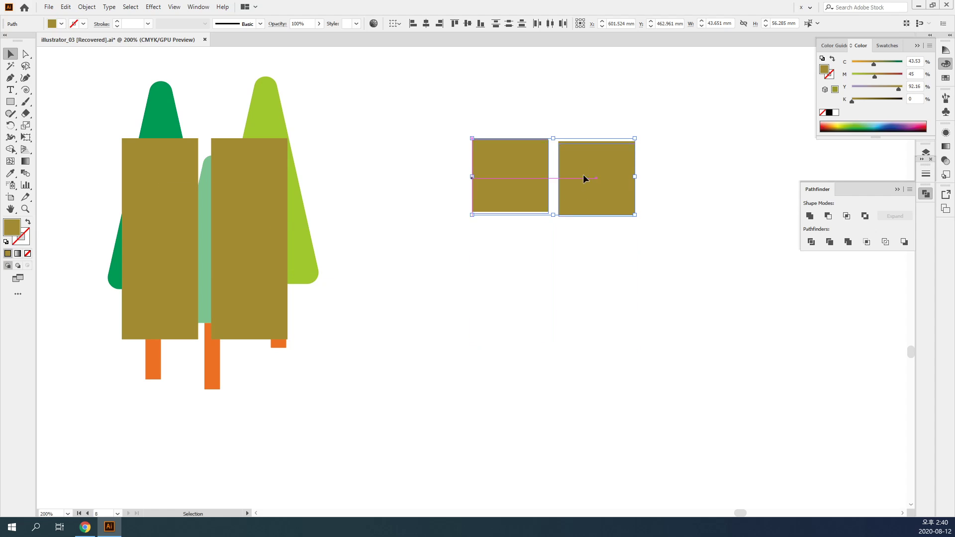
pyautogui.moveTo(583, 176); pyautogui.dragTo(586, 252)
# Make a compound path from the four brown squares.
pyautogui.moveTo(661, 337); pyautogui.dragTo(460, 175)
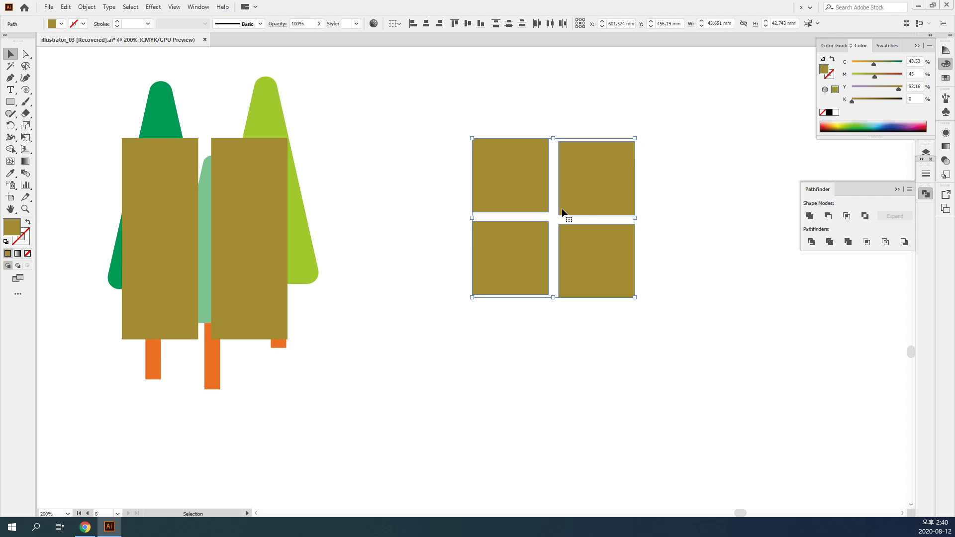
pyautogui.click(86, 7)
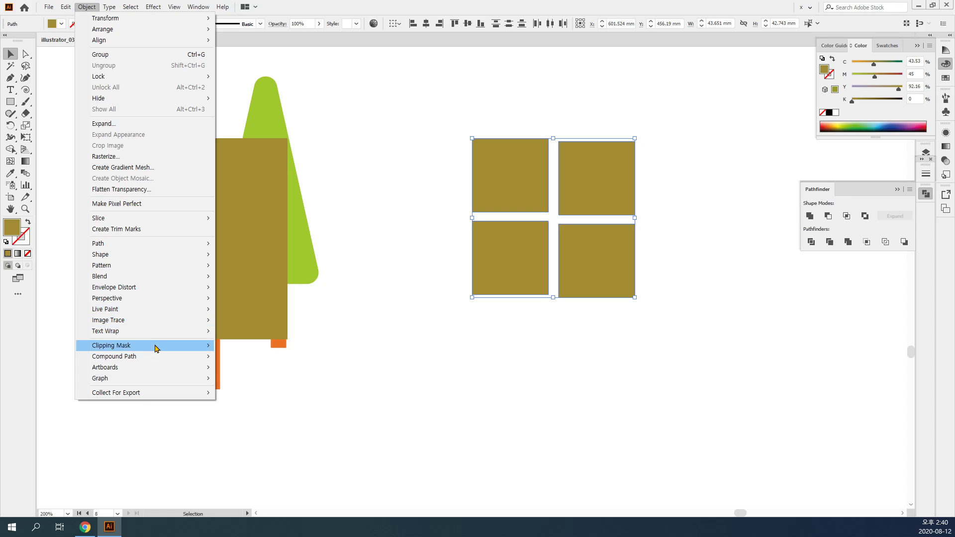
pyautogui.moveTo(156, 347)
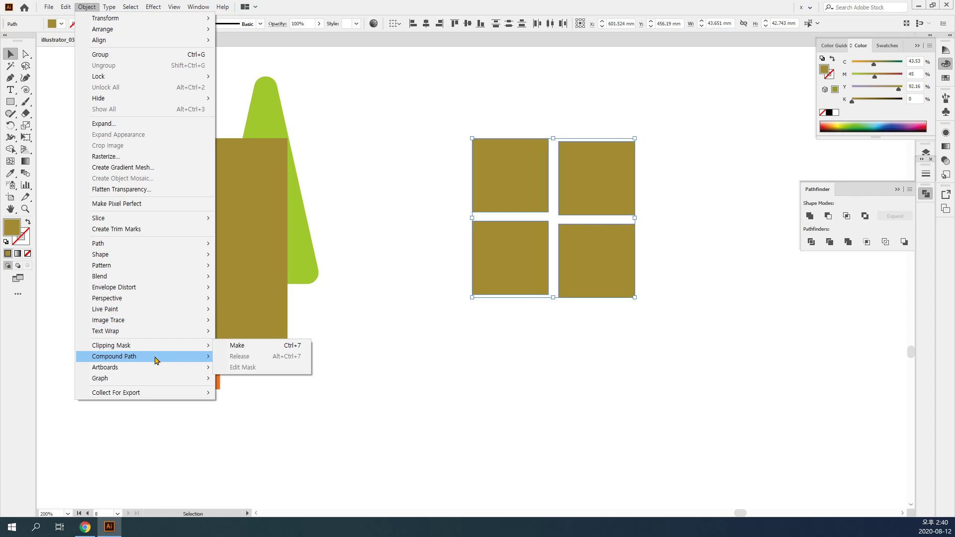
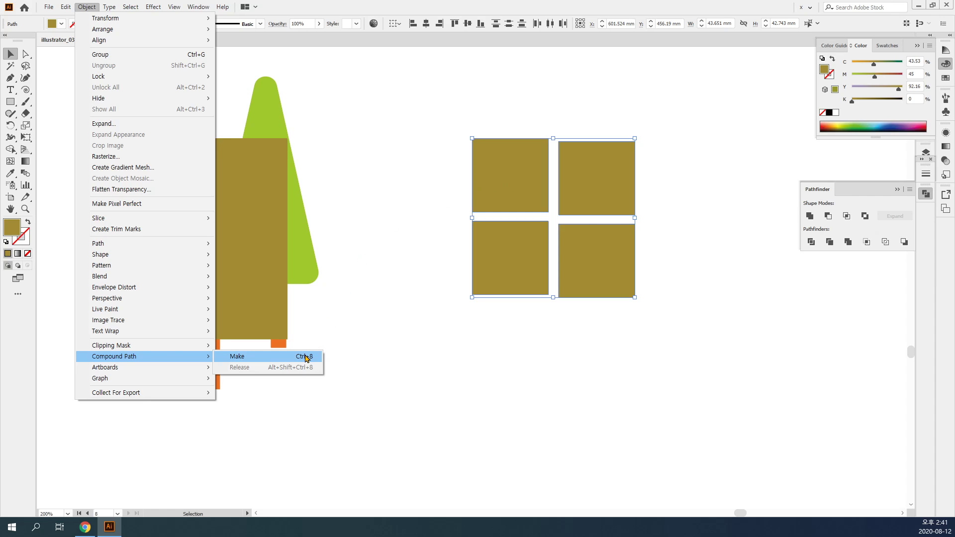
pyautogui.click(305, 357)
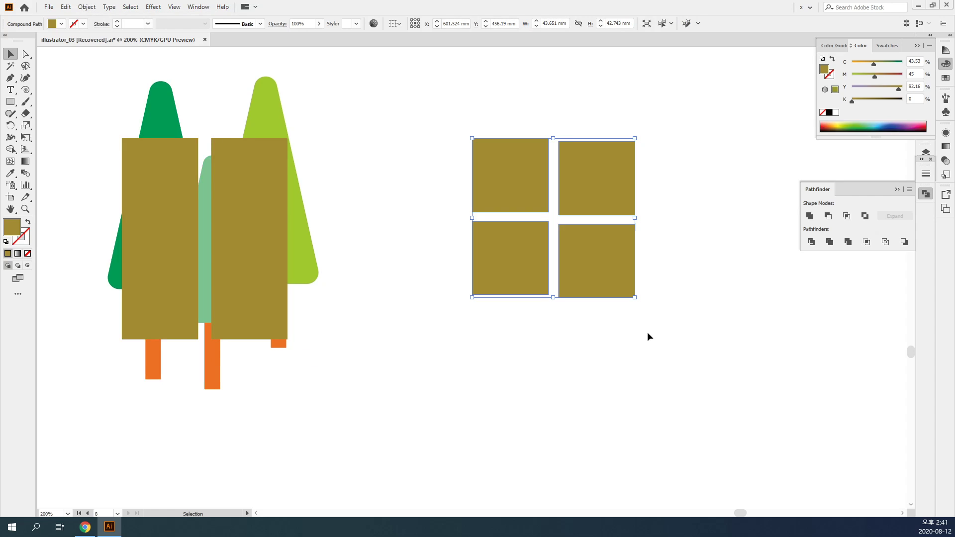
# Move the compound path of four brown squares a little closer to the trees.
pyautogui.click(743, 383)
pyautogui.click(570, 237)
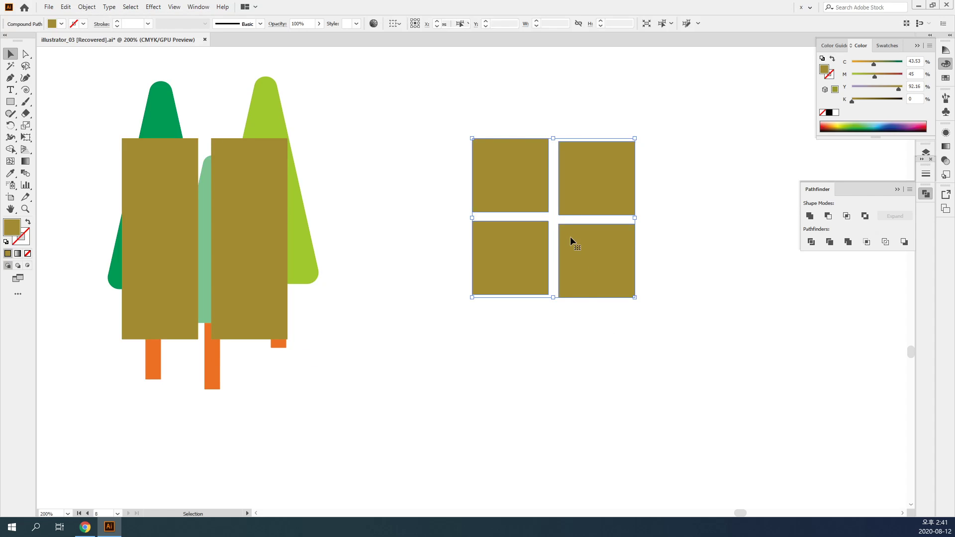
pyautogui.moveTo(563, 280)
pyautogui.mouseDown()
pyautogui.moveTo(444, 298)
pyautogui.moveTo(563, 271)
pyautogui.mouseUp()
pyautogui.click(514, 331)
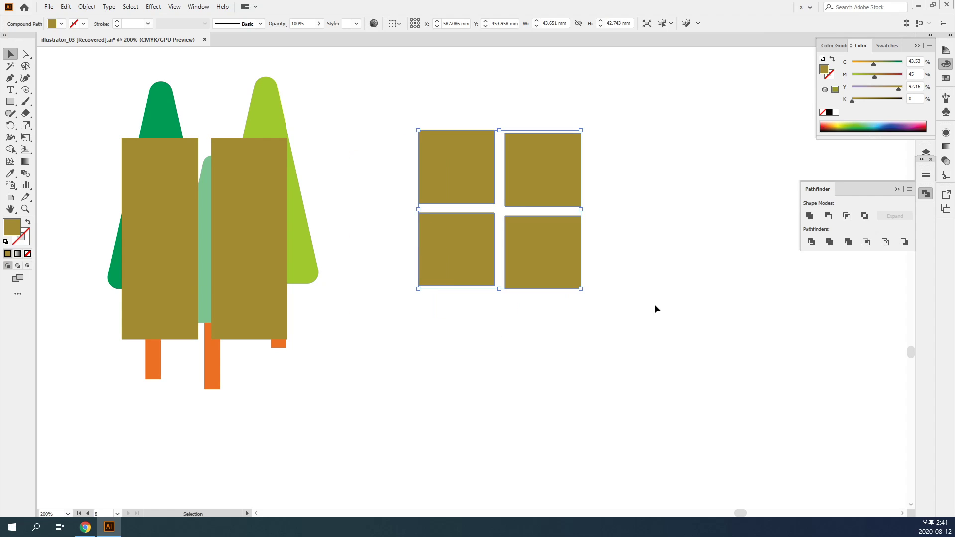
# Group the compound path of four brown squares and select it again.
pyautogui.click(86, 6)
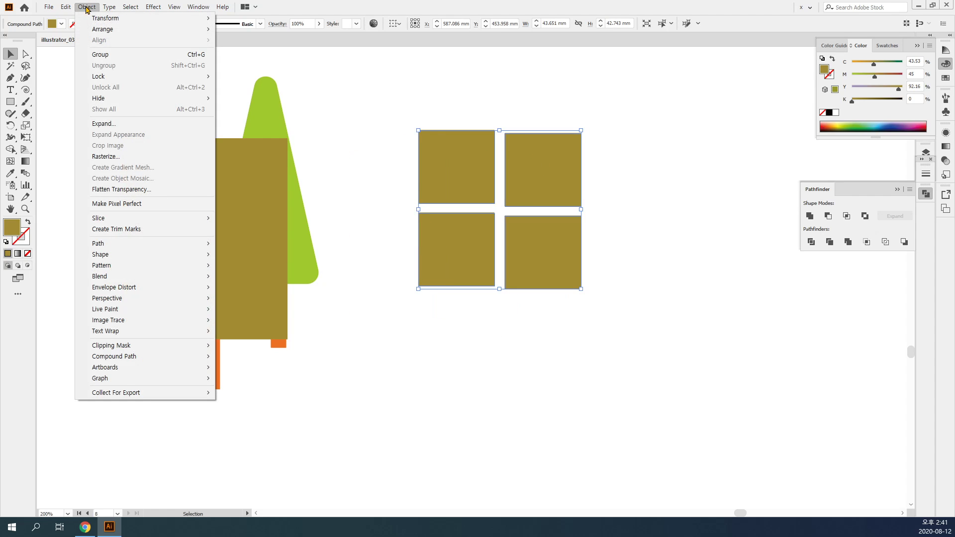
pyautogui.click(135, 59)
pyautogui.click(135, 59)
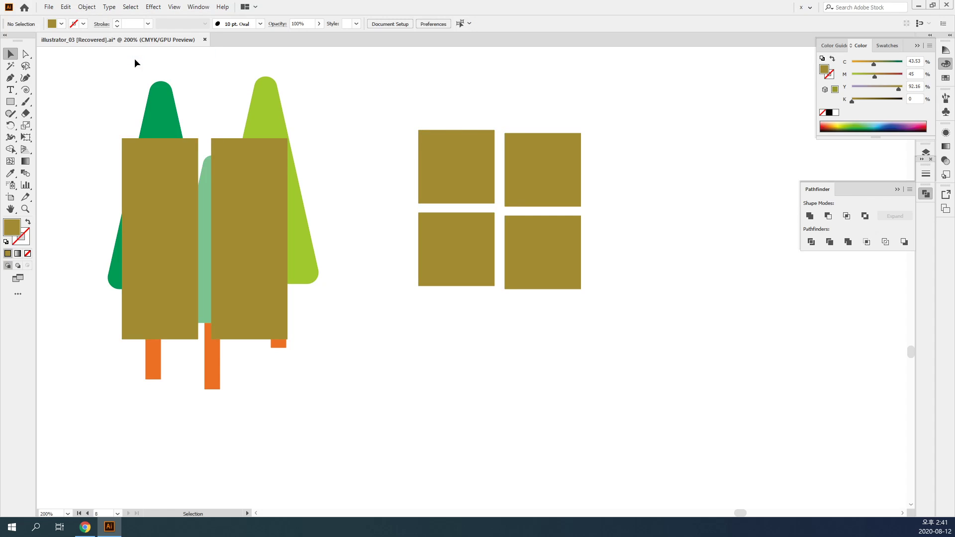
pyautogui.click(553, 170)
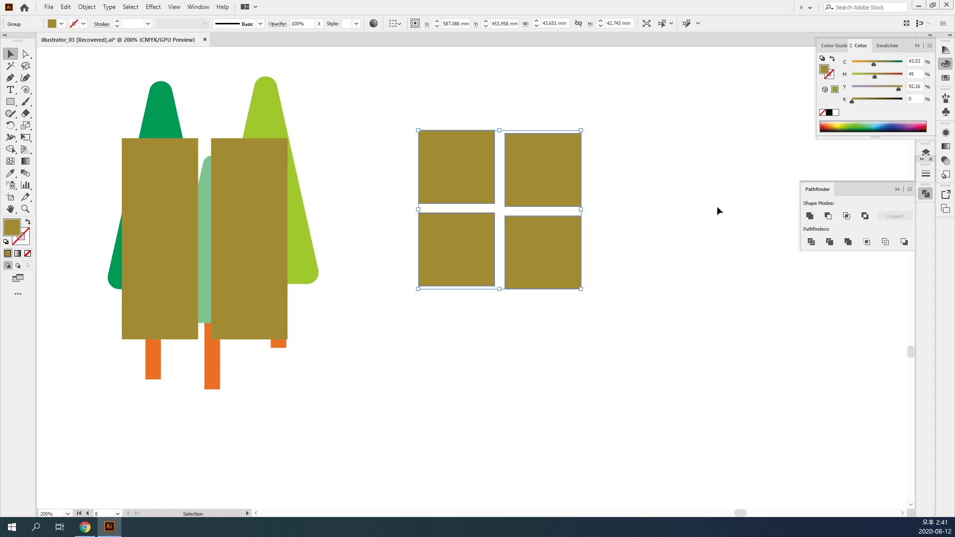
pyautogui.click(86, 6)
pyautogui.moveTo(192, 361)
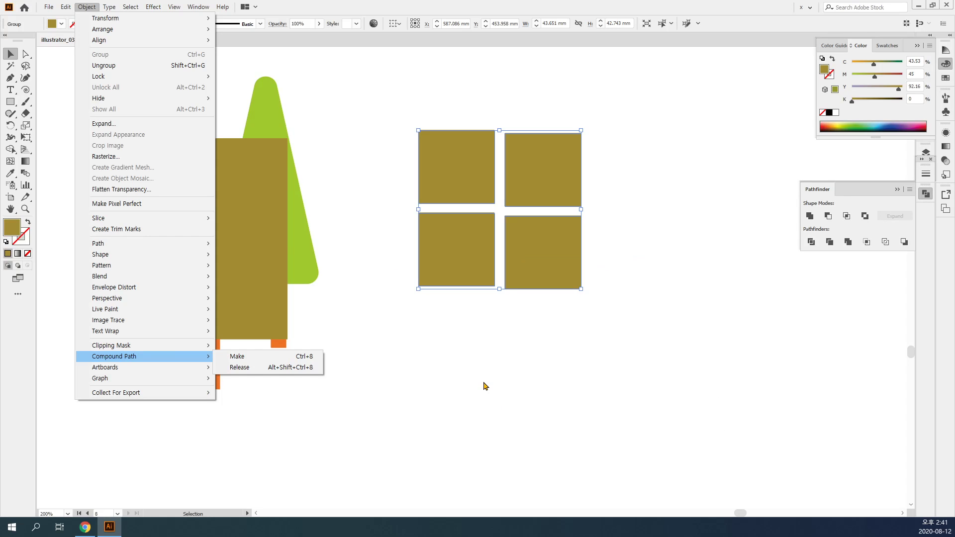
pyautogui.click(485, 386)
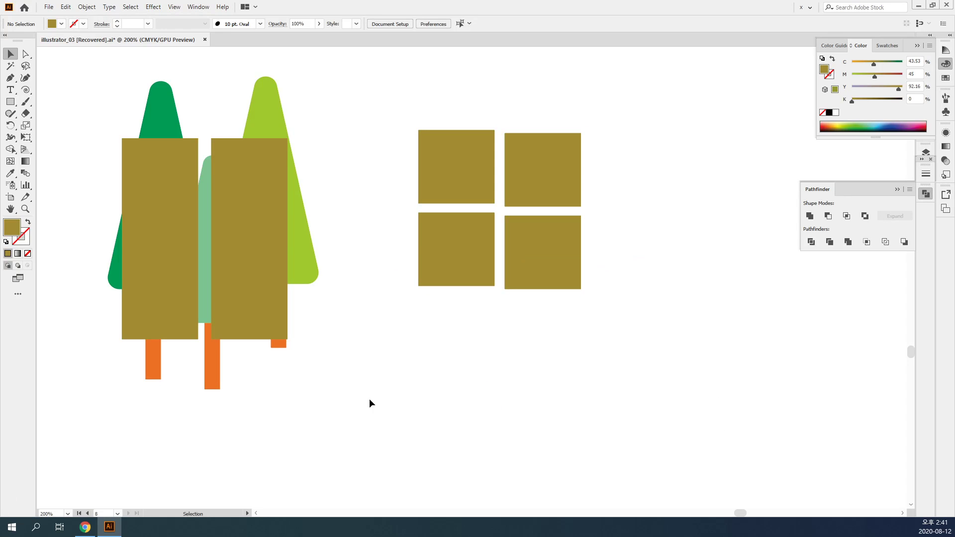
pyautogui.click(479, 241)
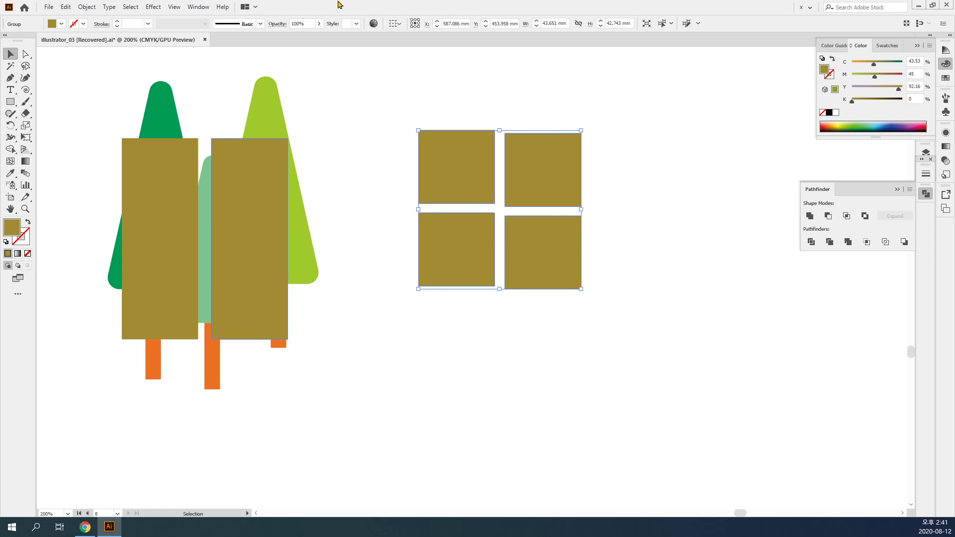
pyautogui.click(590, 297)
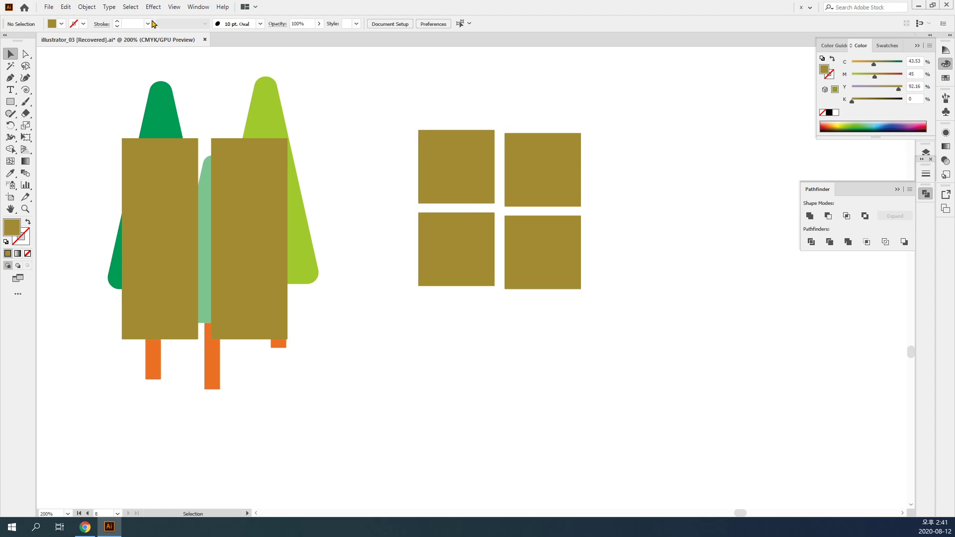
pyautogui.click(557, 249)
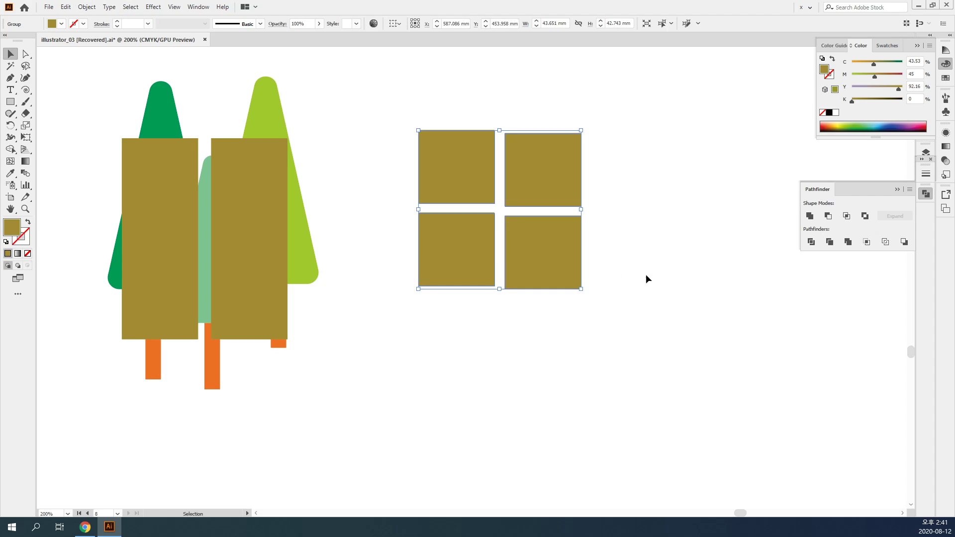
pyautogui.click(811, 242)
pyautogui.click(411, 202)
# Duplicate the tree group behind the four brown squares and clip the copy to them with a clipping mask.
pyautogui.click(283, 130)
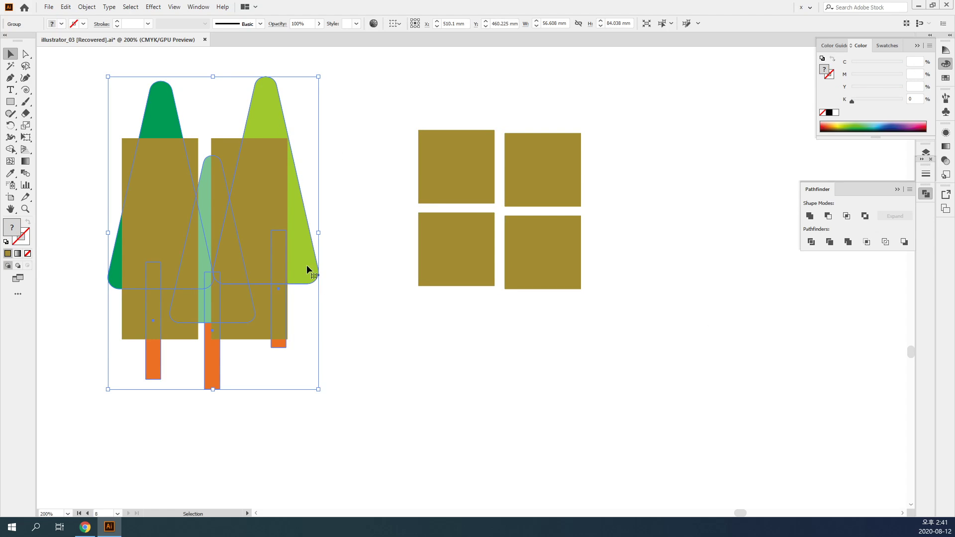
pyautogui.moveTo(299, 265); pyautogui.dragTo(611, 222)
pyautogui.moveTo(696, 401); pyautogui.dragTo(401, 131)
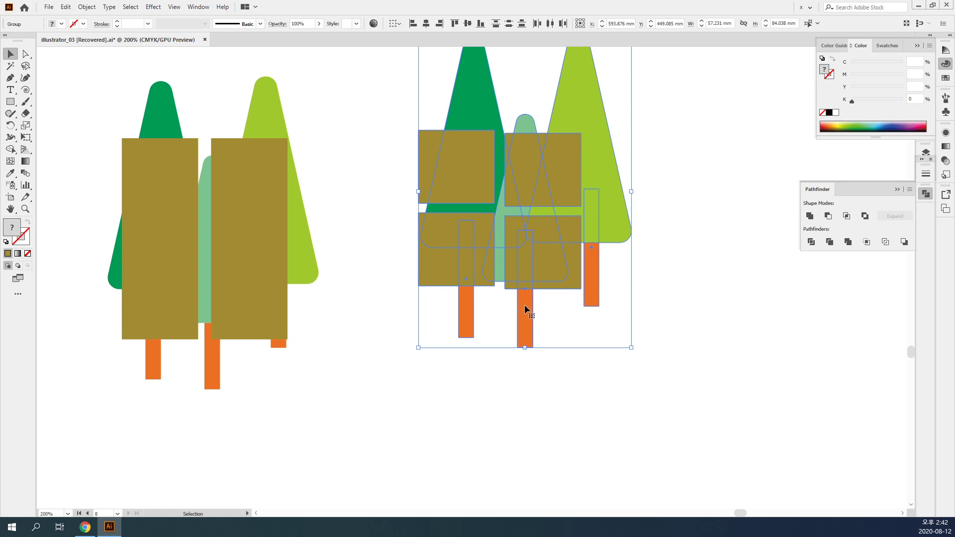
pyautogui.press('a')
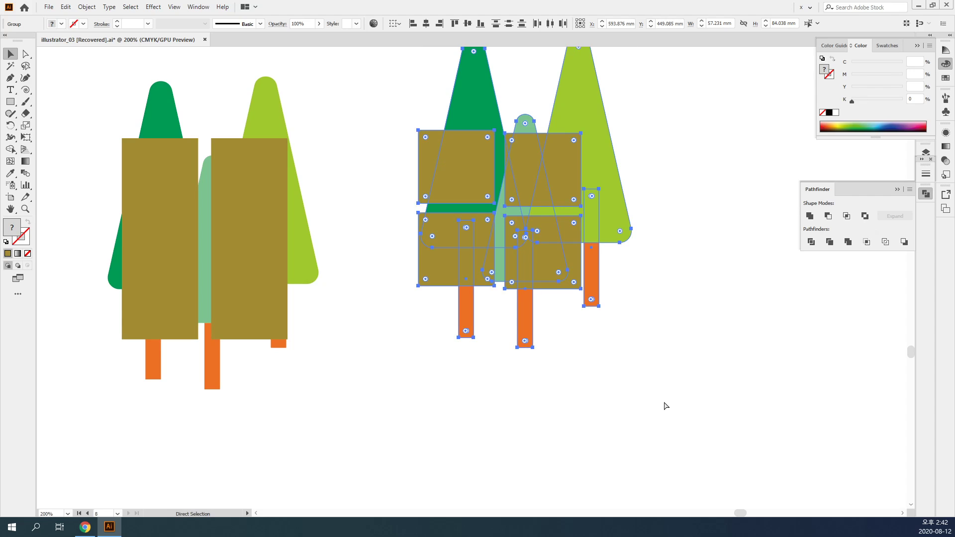
pyautogui.press('v')
pyautogui.hotkey('ctrl', '7')
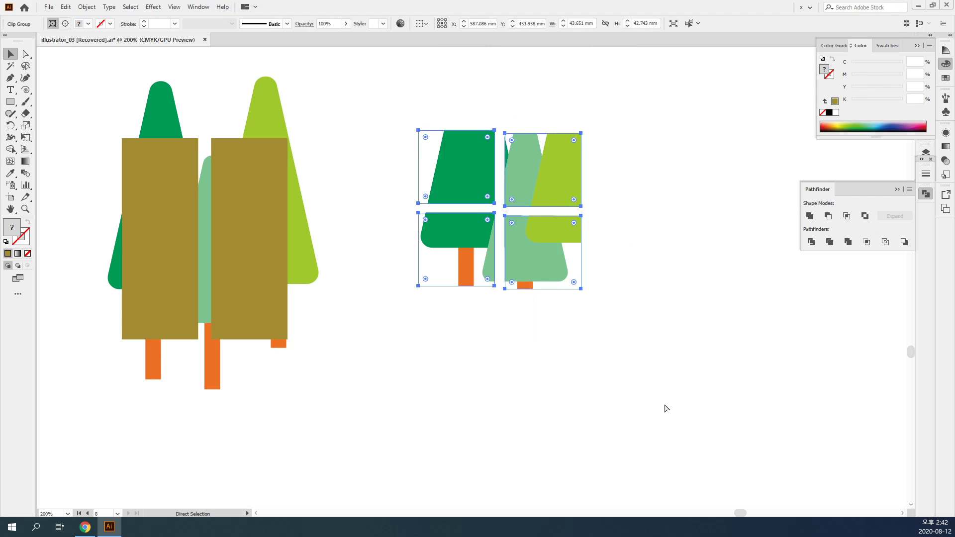
pyautogui.hotkey('ctrl', 'h')
pyautogui.click(665, 402)
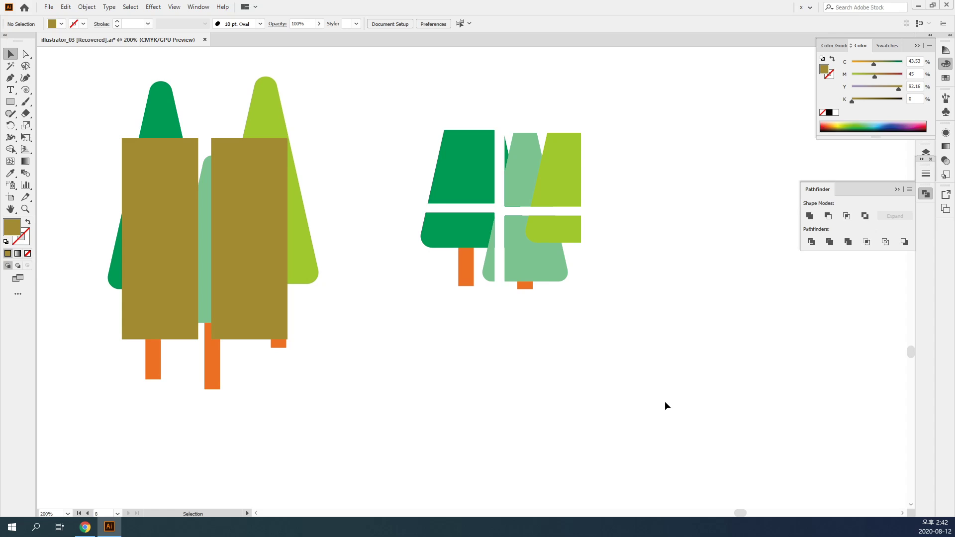
# Draw a brown square of about 17.6 mm in the empty area beside the clipped trees and duplicate it into four staggered squares.
pyautogui.click(86, 7)
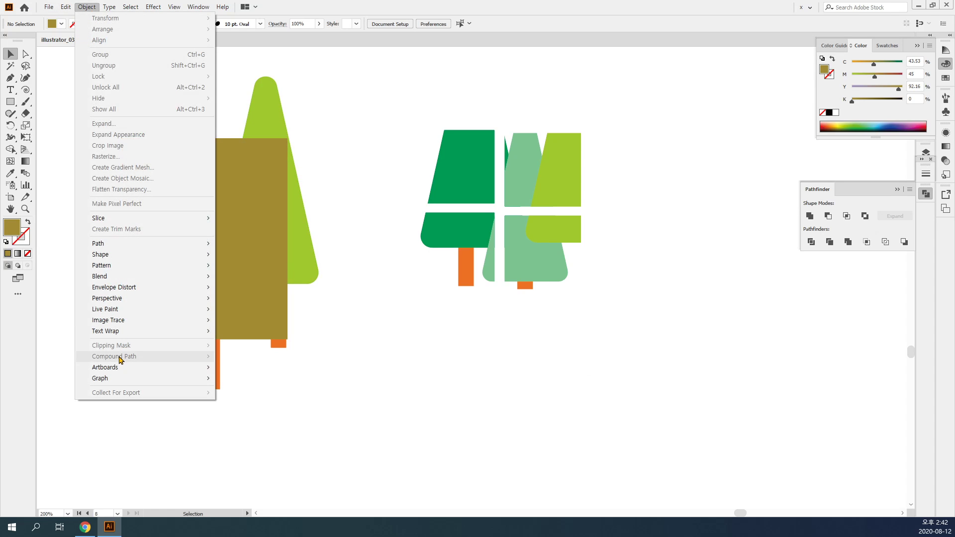
pyautogui.click(676, 367)
pyautogui.moveTo(668, 288); pyautogui.dragTo(279, 260)
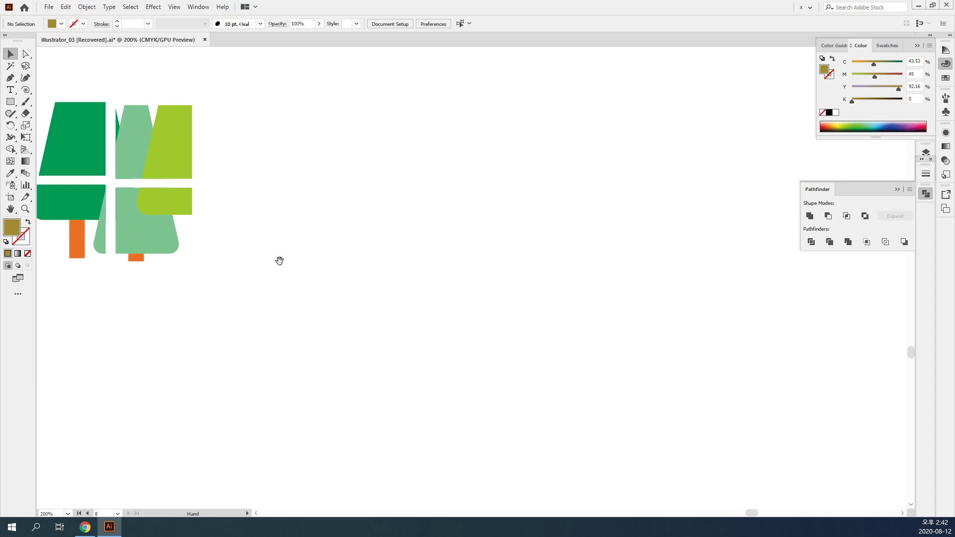
pyautogui.click(10, 101)
pyautogui.moveTo(382, 117); pyautogui.dragTo(527, 250)
pyautogui.press('v')
# Recolour the lower-right square dark purple, the lower-left yellow-green and the upper-left light purple.
pyautogui.click(922, 119)
pyautogui.click(905, 125)
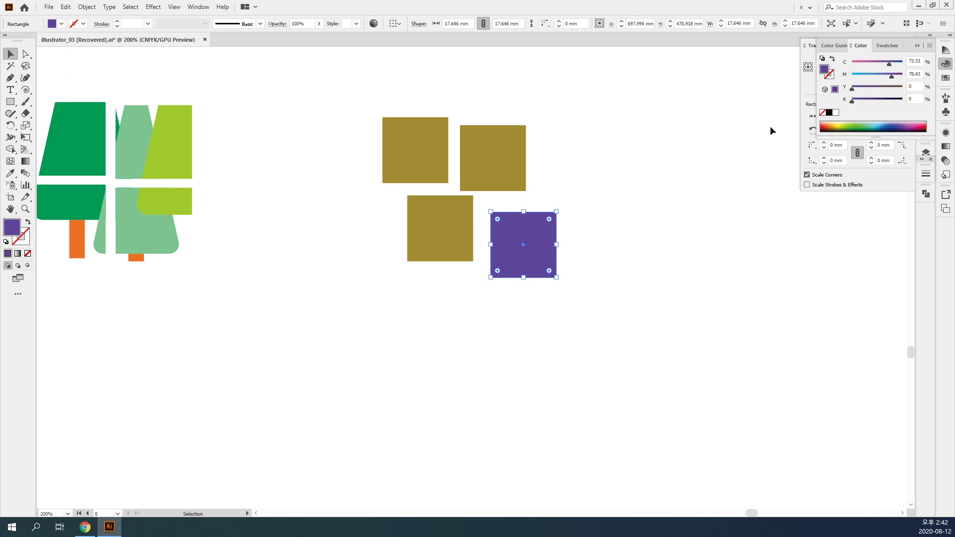
pyautogui.click(448, 224)
pyautogui.click(835, 123)
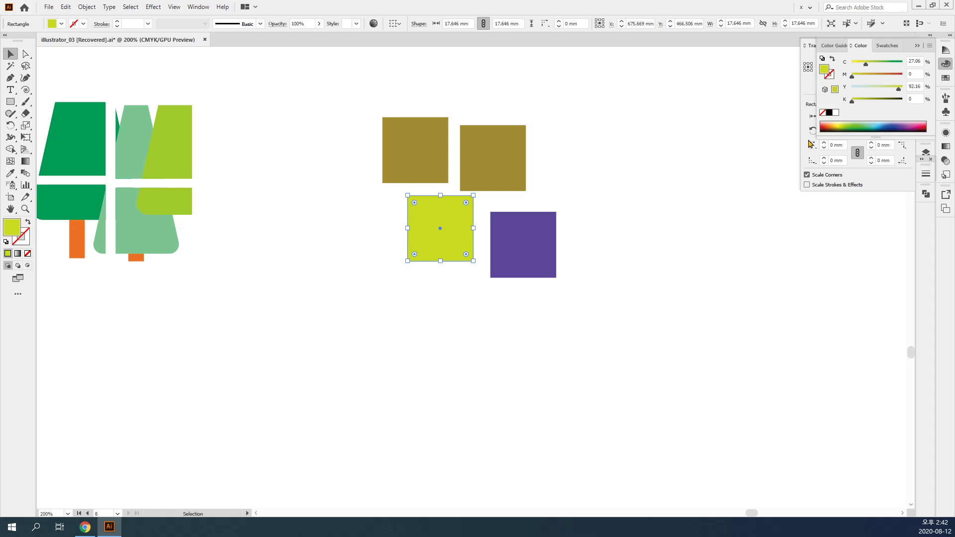
pyautogui.click(723, 232)
pyautogui.click(434, 163)
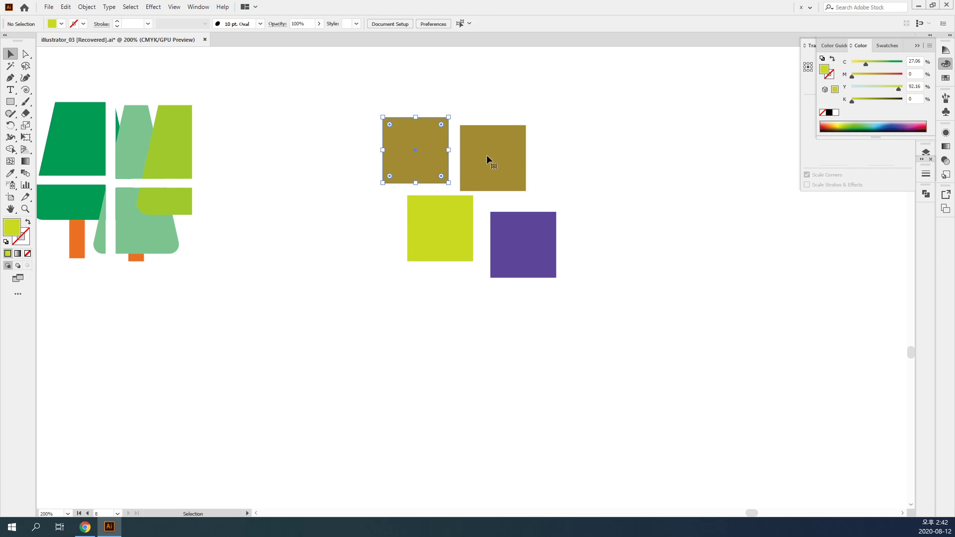
pyautogui.click(900, 122)
pyautogui.click(761, 287)
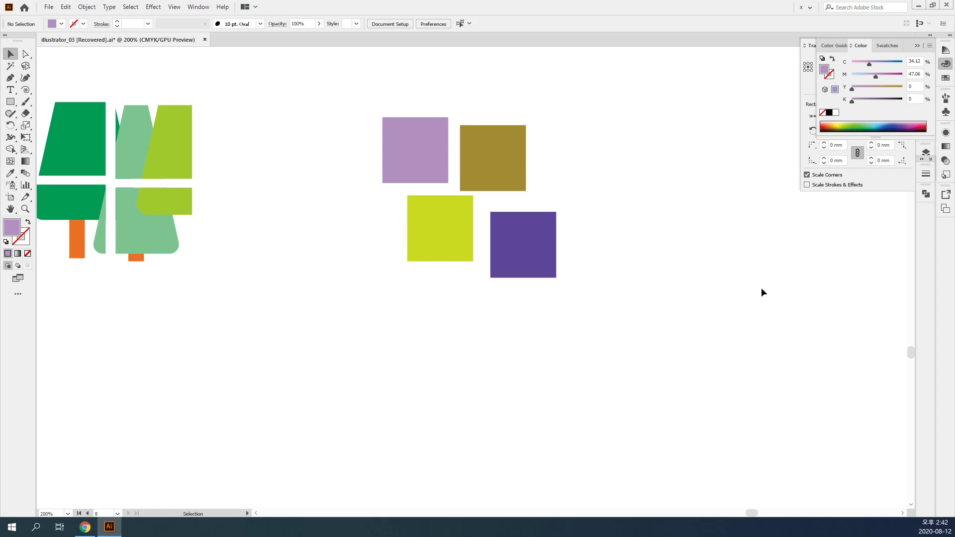
# Group the four coloured squares and duplicate the group beside the original.
pyautogui.moveTo(626, 306); pyautogui.dragTo(305, 144)
pyautogui.hotkey('ctrl', 'g')
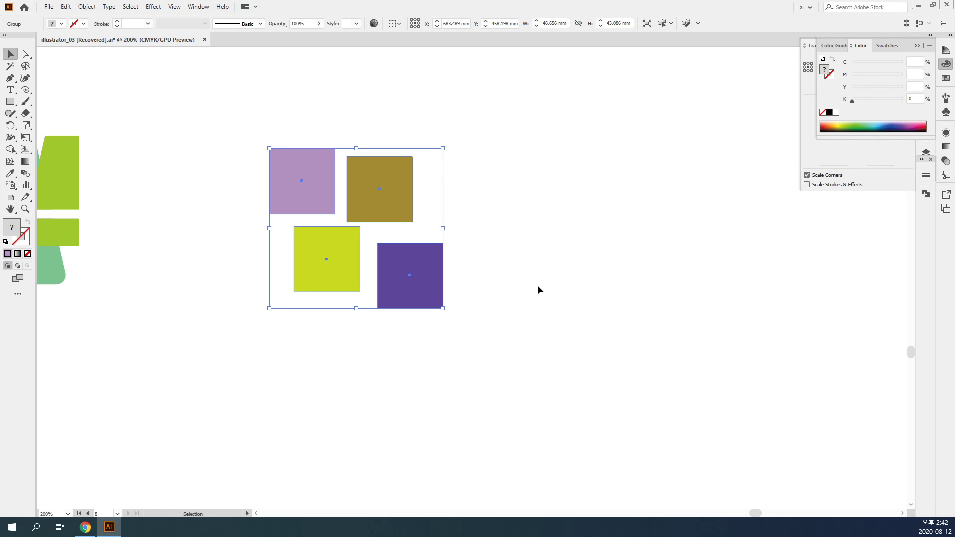
pyautogui.moveTo(404, 277); pyautogui.dragTo(629, 275)
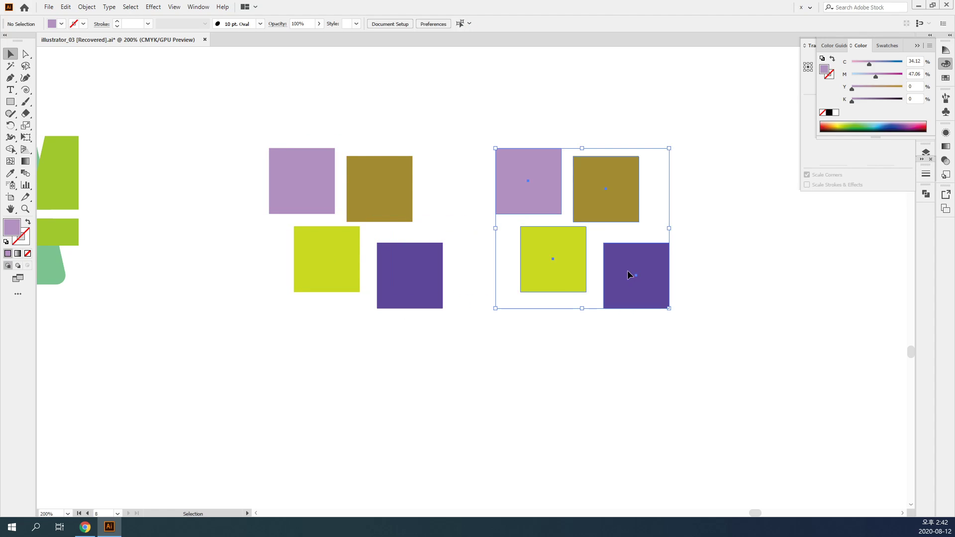
# Try uniting the copied squares with the Pathfinder's Unite mode, and undo it.
pyautogui.click(946, 63)
pyautogui.click(926, 193)
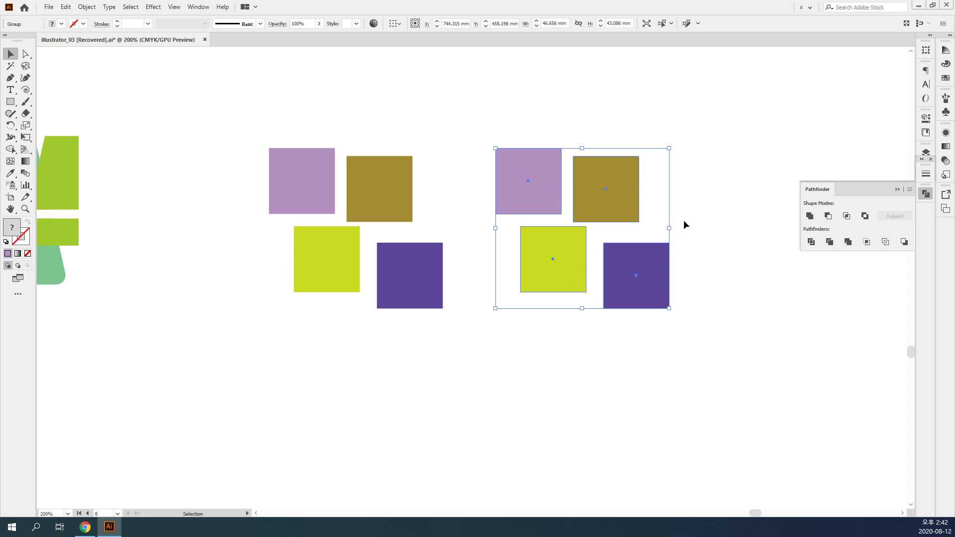
pyautogui.click(818, 214)
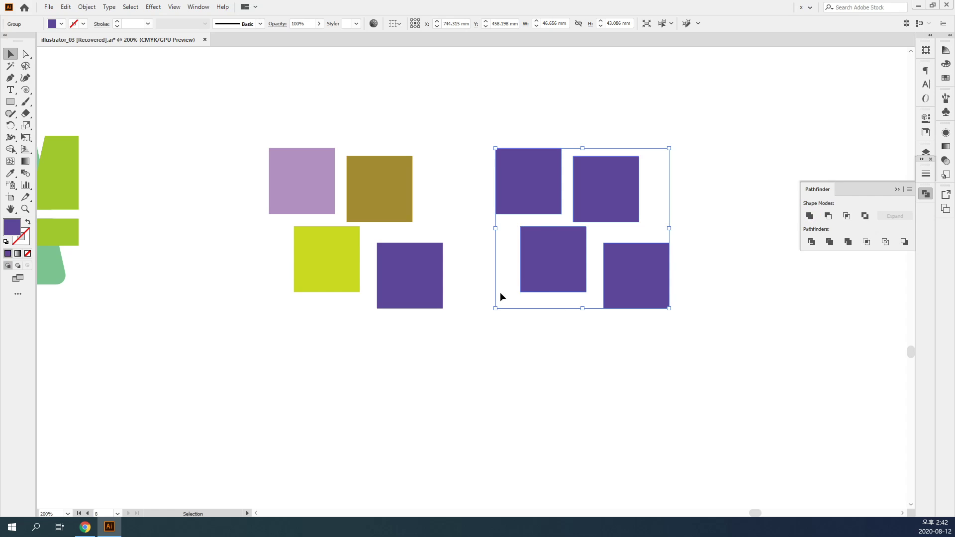
pyautogui.hotkey('ctrl', 'z')
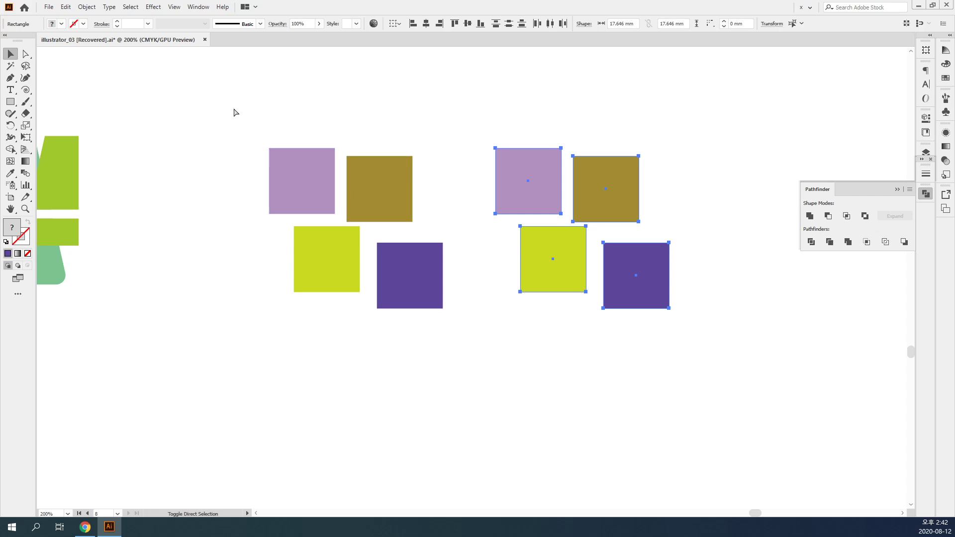
# Ungroup the four copied squares and make a compound path from them.
pyautogui.click(87, 6)
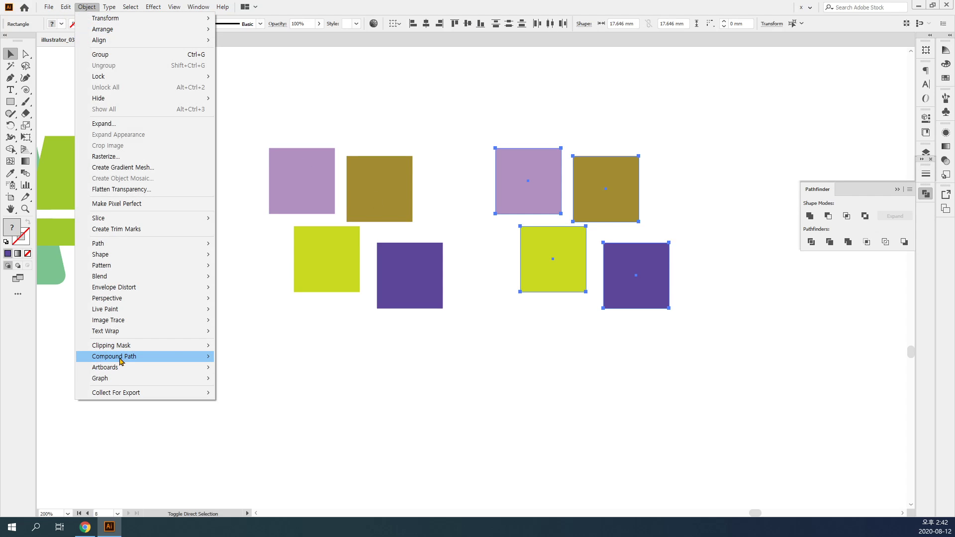
pyautogui.moveTo(119, 356)
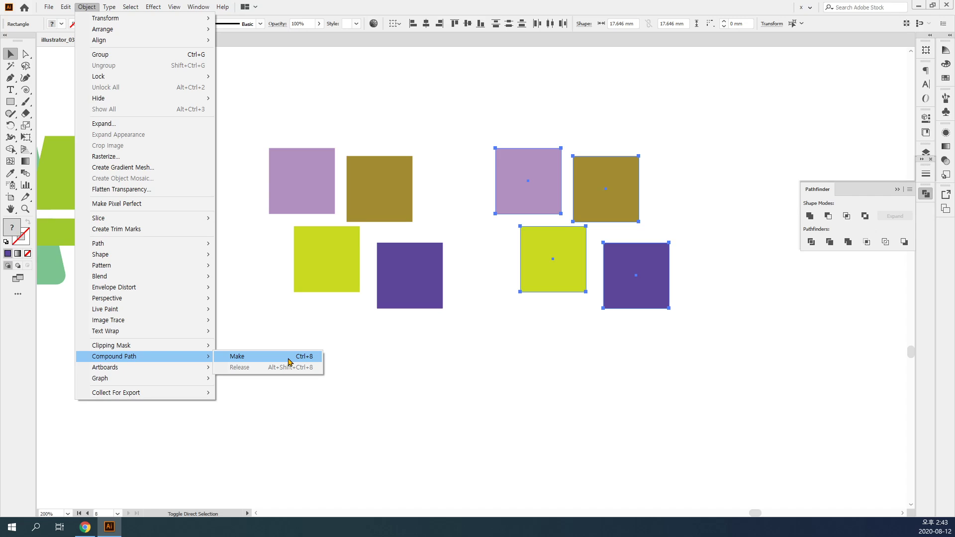
pyautogui.click(288, 357)
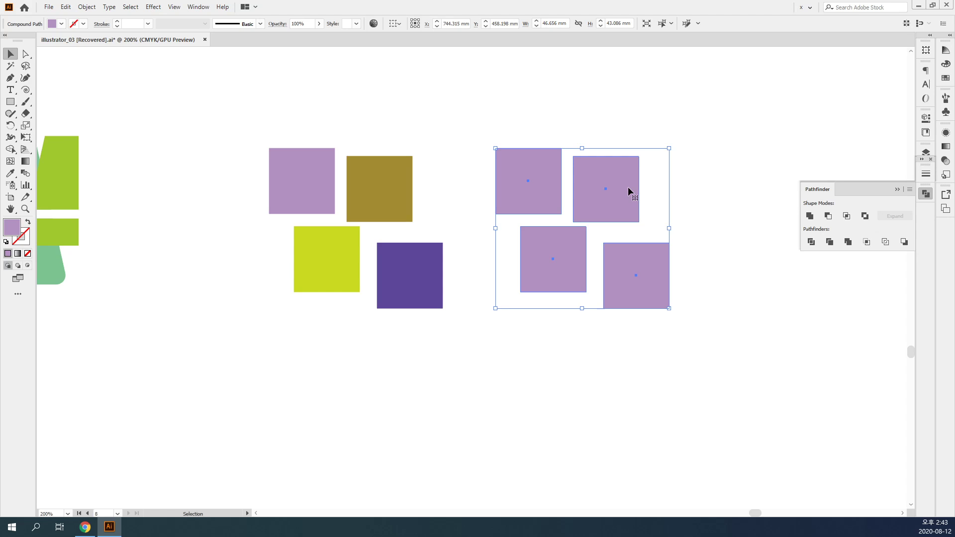
# Compare the light purple compound path with the multicoloured group by selecting each in turn.
pyautogui.hscroll(5, 612, 199)
pyautogui.scroll(-1, 612, 199)
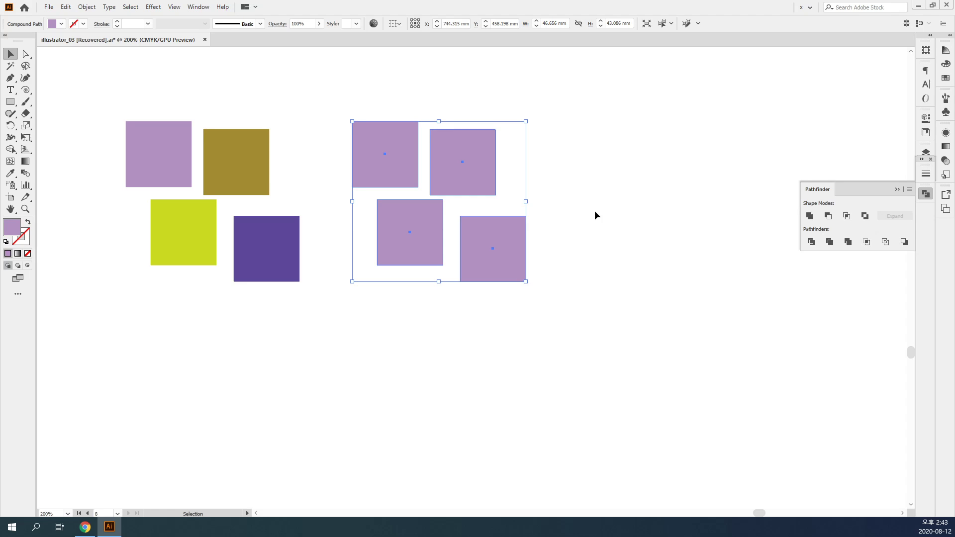
pyautogui.click(595, 212)
pyautogui.click(398, 235)
pyautogui.click(276, 237)
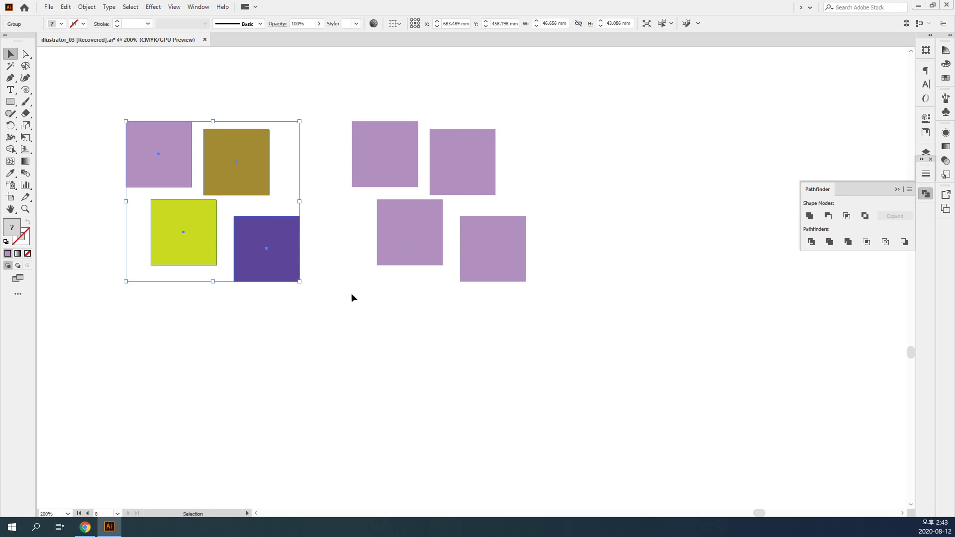
pyautogui.click(218, 300)
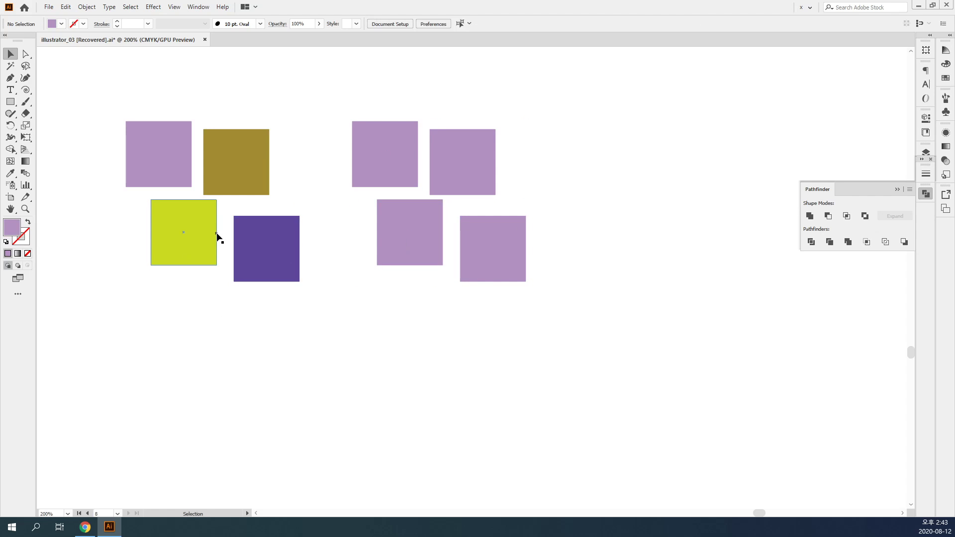
# Ungroup the multicoloured squares, select the dark purple one on its own, and regroup all four.
pyautogui.click(261, 248)
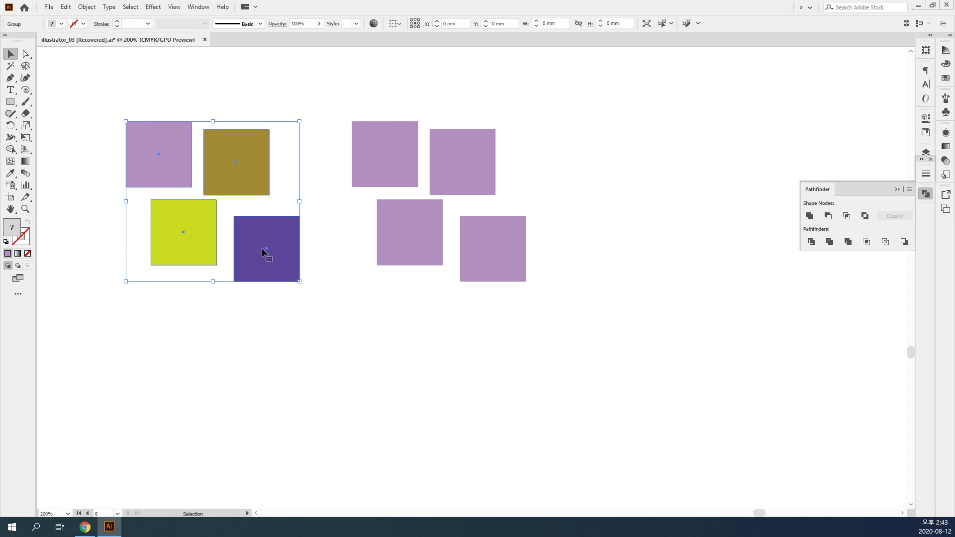
pyautogui.click(262, 313)
pyautogui.click(275, 269)
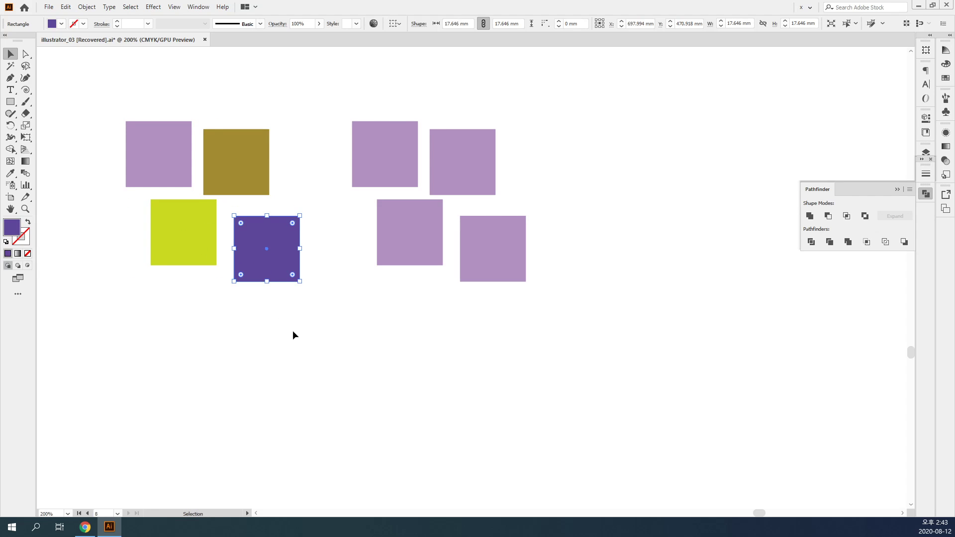
pyautogui.moveTo(294, 334); pyautogui.dragTo(148, 117)
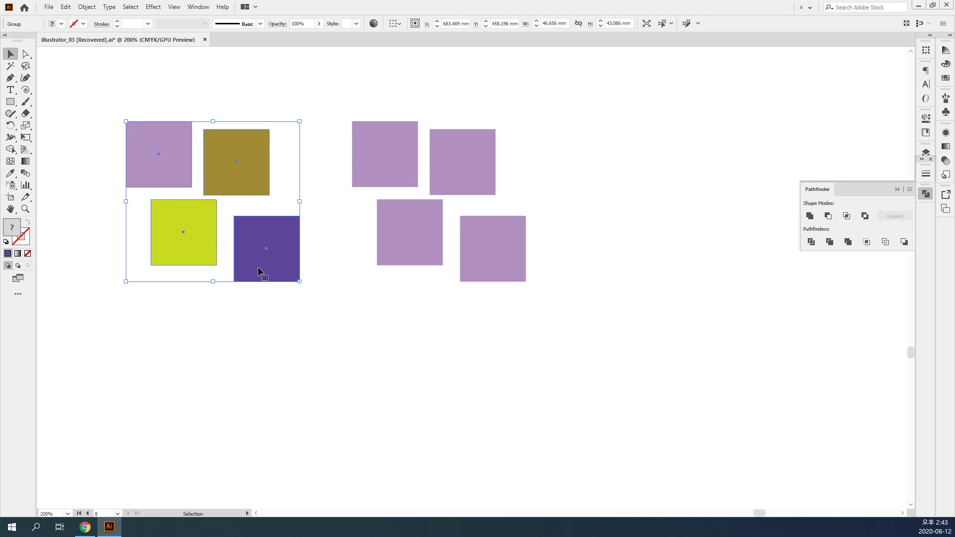
# Move the lilac compound squares farther right and place a copy of the multicoloured square group in the freed space.
pyautogui.click(417, 241)
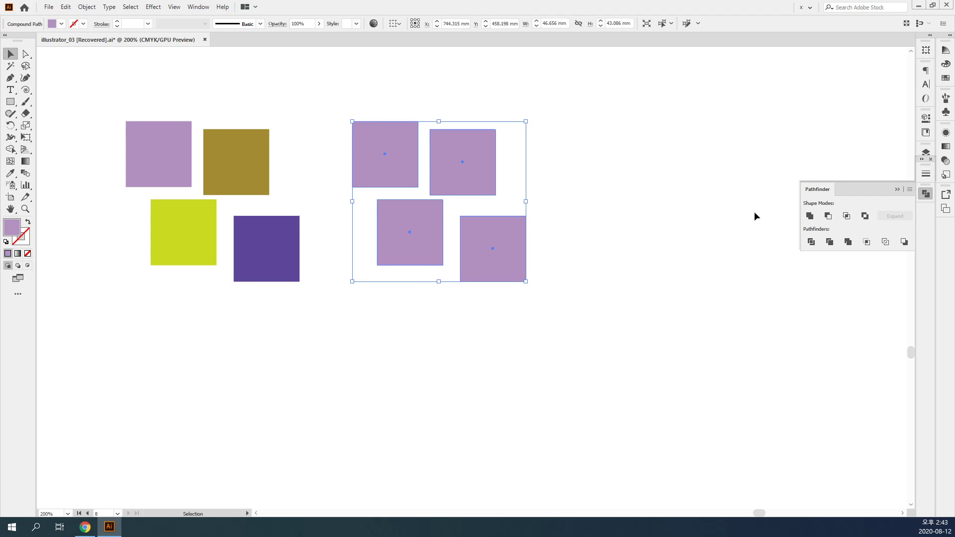
pyautogui.moveTo(379, 244); pyautogui.dragTo(727, 245)
pyautogui.moveTo(299, 344); pyautogui.dragTo(159, 146)
pyautogui.moveTo(195, 221); pyautogui.dragTo(404, 230)
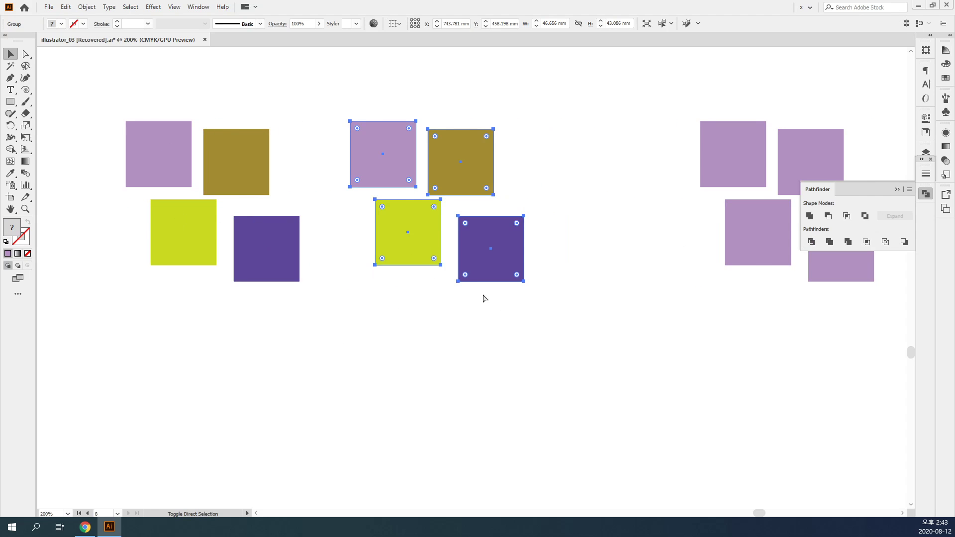
# Ungroup the copied multicoloured squares, merge them with Unite, and deselect the result.
pyautogui.hotkey('ctrl', 'shift', 'g')
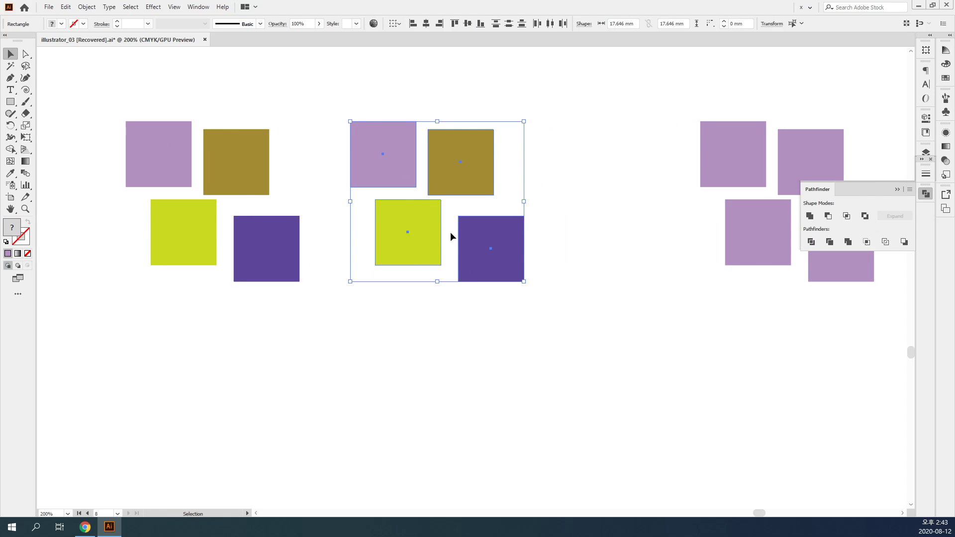
pyautogui.click(809, 217)
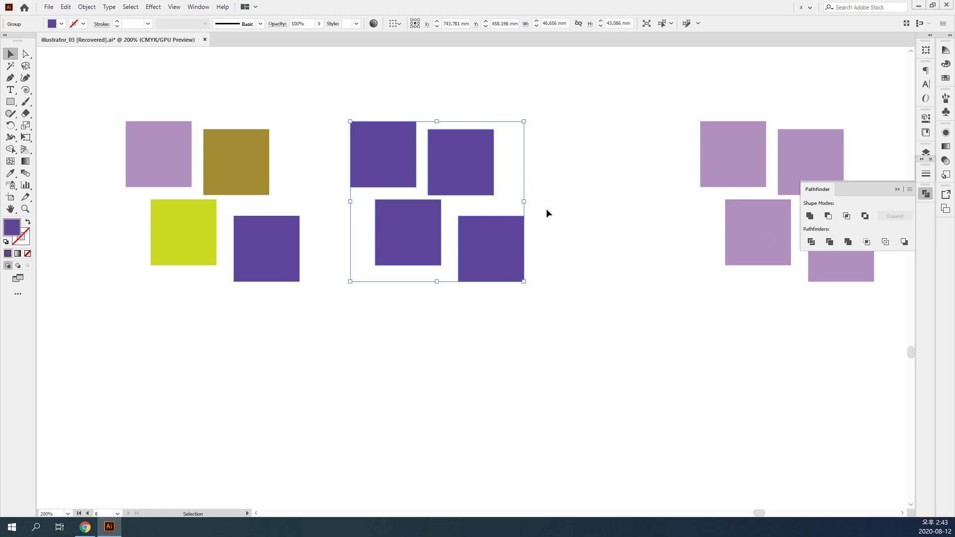
pyautogui.press('a')
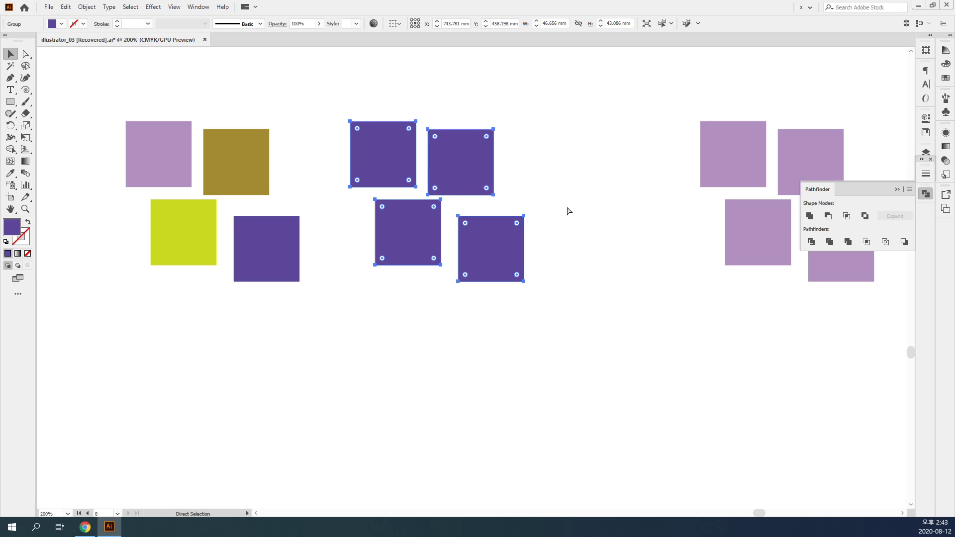
pyautogui.press('v')
pyautogui.click(567, 208)
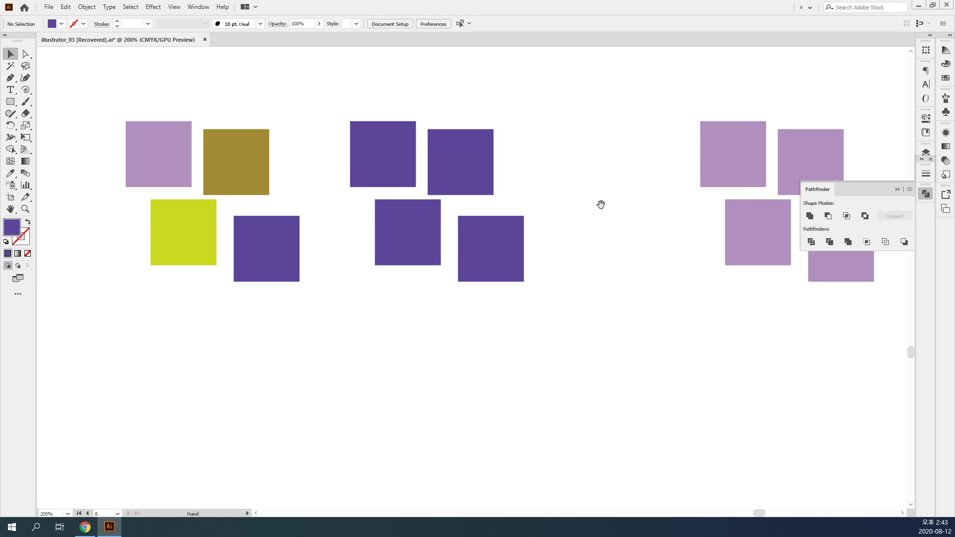
# Release the compound path of the four lilac squares on the right into separate paths.
pyautogui.hscroll(3, 602, 179)
pyautogui.click(669, 215)
pyautogui.hotkey('ctrl', 'shift', 'g')
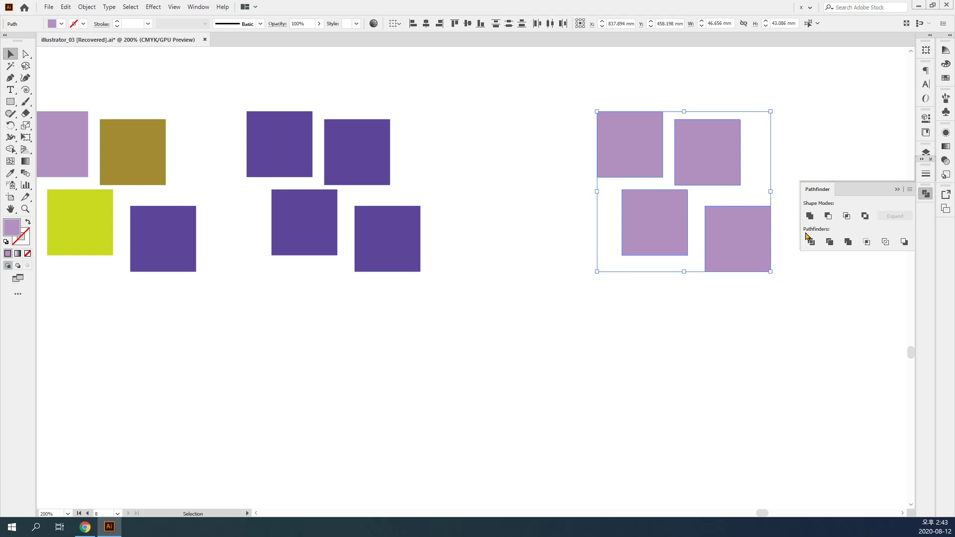
pyautogui.click(694, 288)
# Make one compound path from the four separate lilac squares and move it closer to the united purple squares.
pyautogui.click(723, 239)
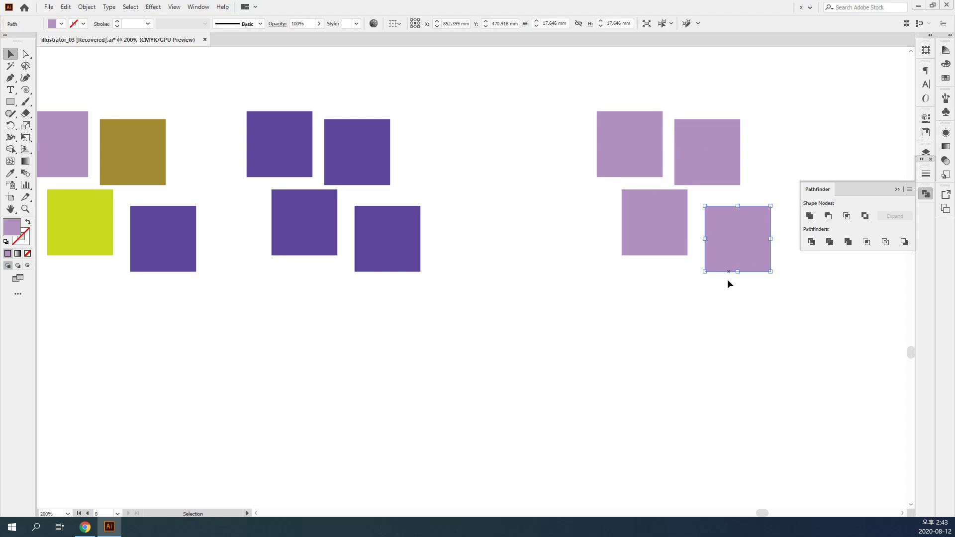
pyautogui.keyDown('shift'); pyautogui.click(667, 224); pyautogui.keyUp('shift')
pyautogui.keyDown('shift'); pyautogui.click(684, 166); pyautogui.keyUp('shift')
pyautogui.keyDown('shift'); pyautogui.click(630, 144); pyautogui.keyUp('shift')
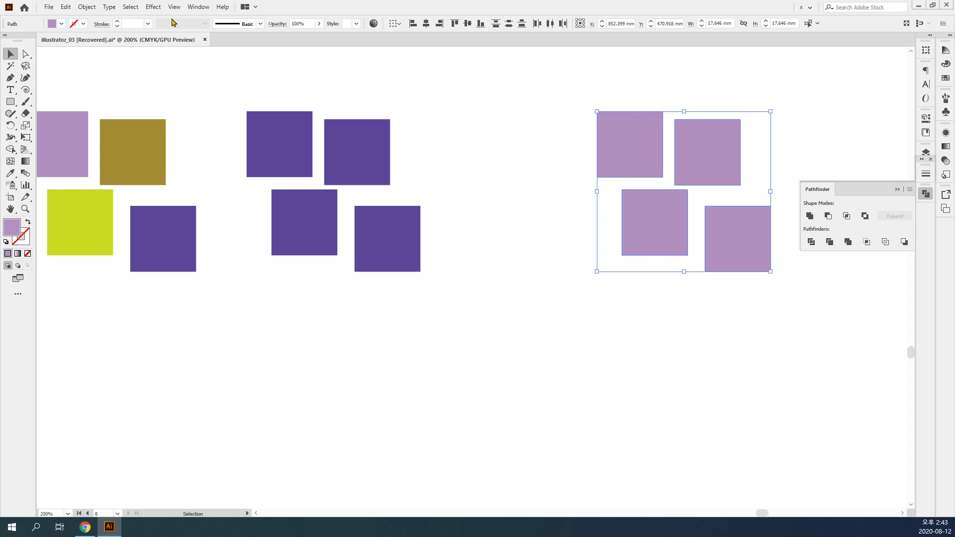
pyautogui.click(86, 6)
pyautogui.moveTo(149, 357)
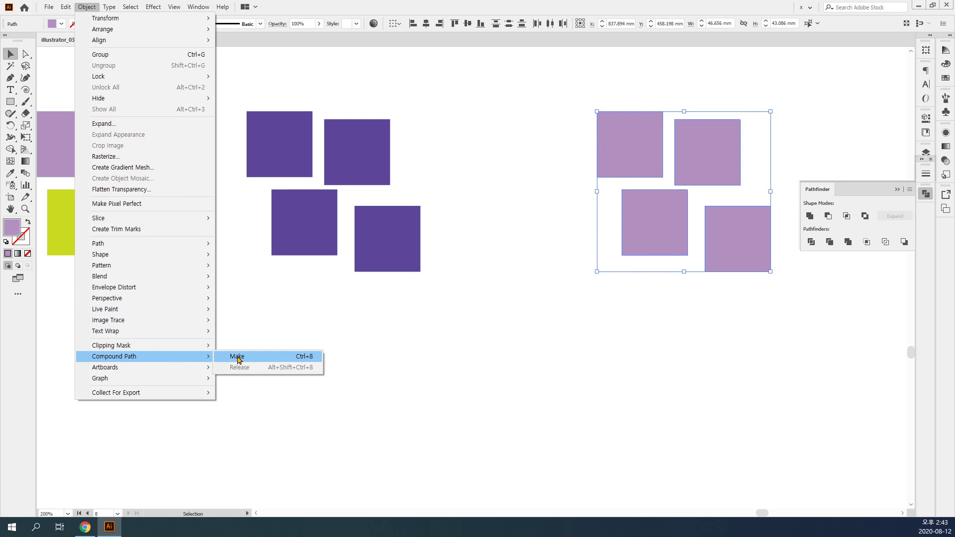
pyautogui.click(237, 358)
pyautogui.moveTo(673, 228); pyautogui.dragTo(578, 222)
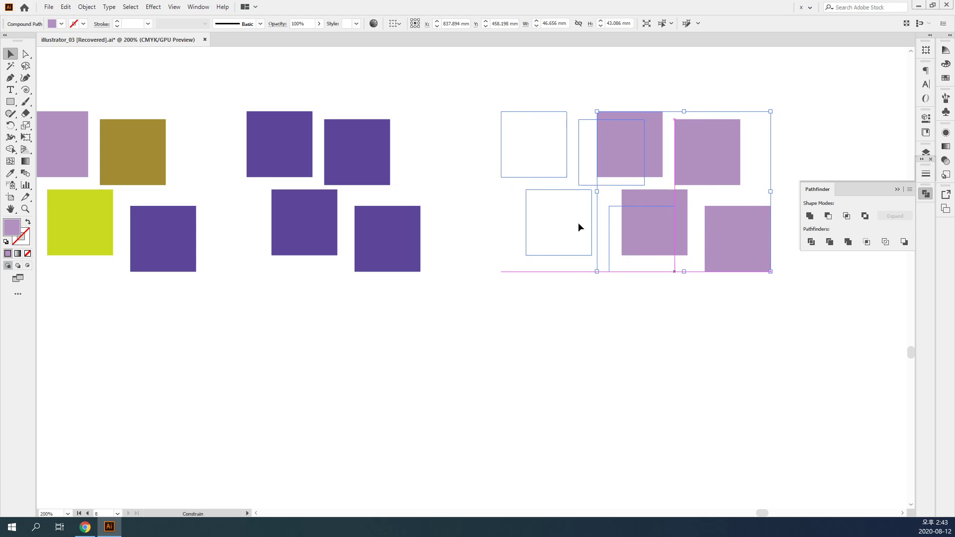
# Add the text label "group" above the multicoloured squares and enlarge it to about 33 pt.
pyautogui.moveTo(337, 269); pyautogui.dragTo(410, 308)
pyautogui.press('t')
pyautogui.click(98, 101)
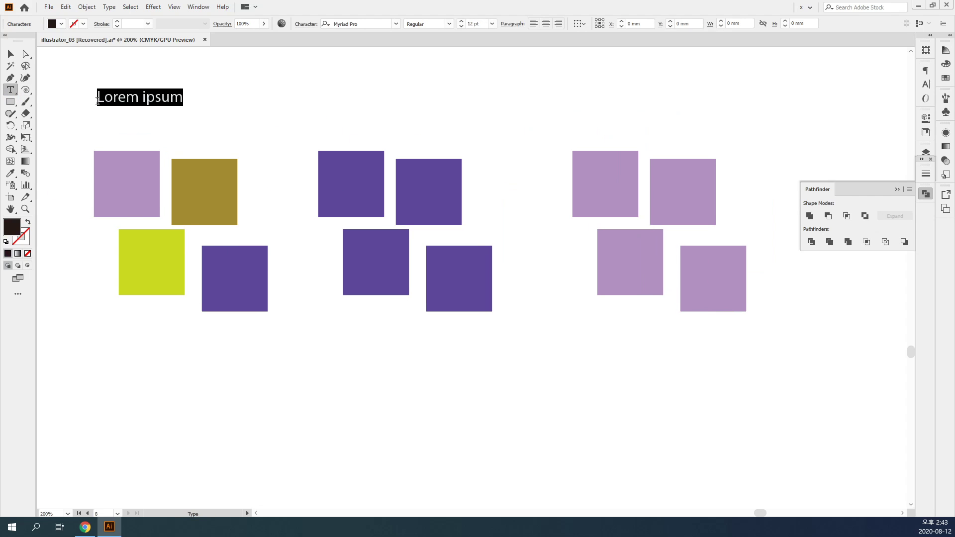
pyautogui.write('group')
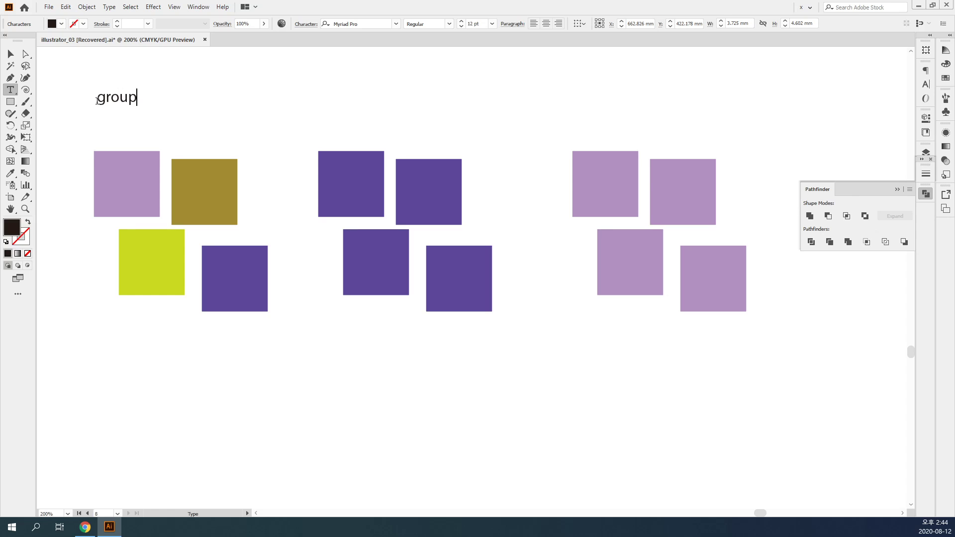
pyautogui.press('Escape')
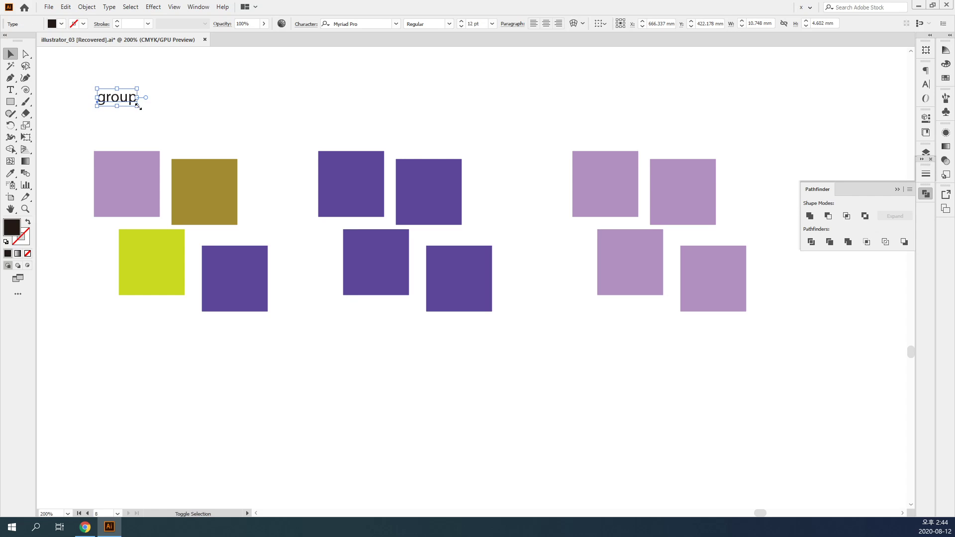
pyautogui.moveTo(138, 106); pyautogui.dragTo(224, 135)
# Copy the "group" label above the purple squares and change its text to "unite".
pyautogui.moveTo(169, 119); pyautogui.dragTo(402, 121)
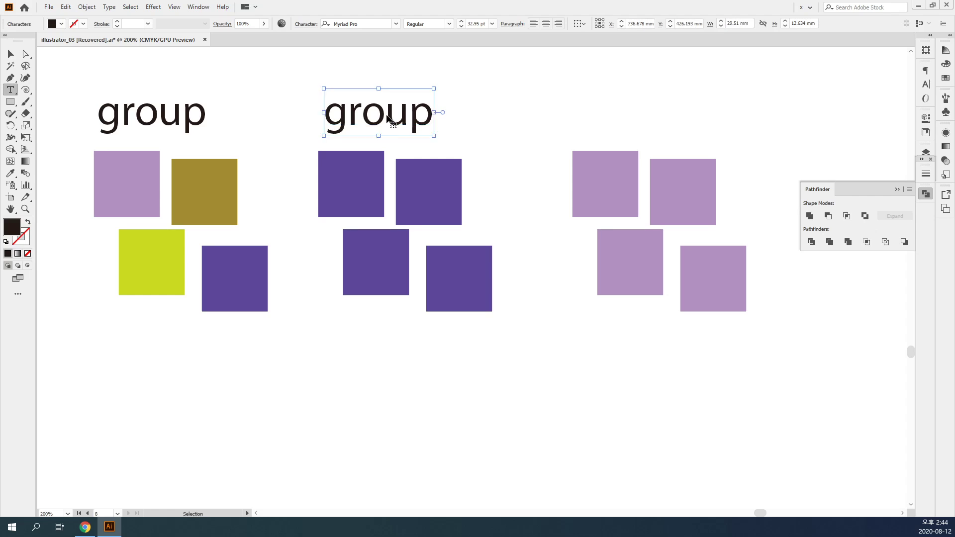
pyautogui.doubleClick(389, 119)
pyautogui.write('unit')
pyautogui.press('Escape')
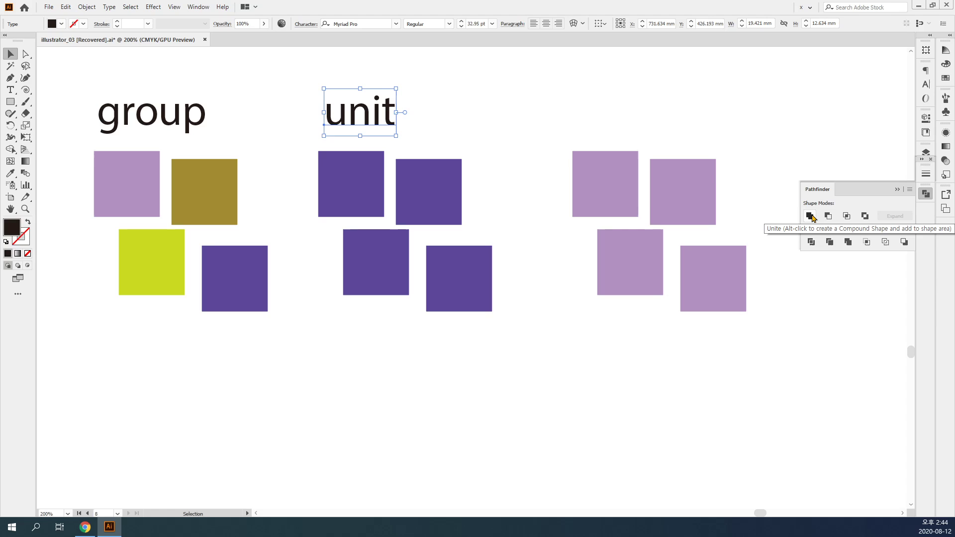
pyautogui.press('t')
pyautogui.click(376, 108)
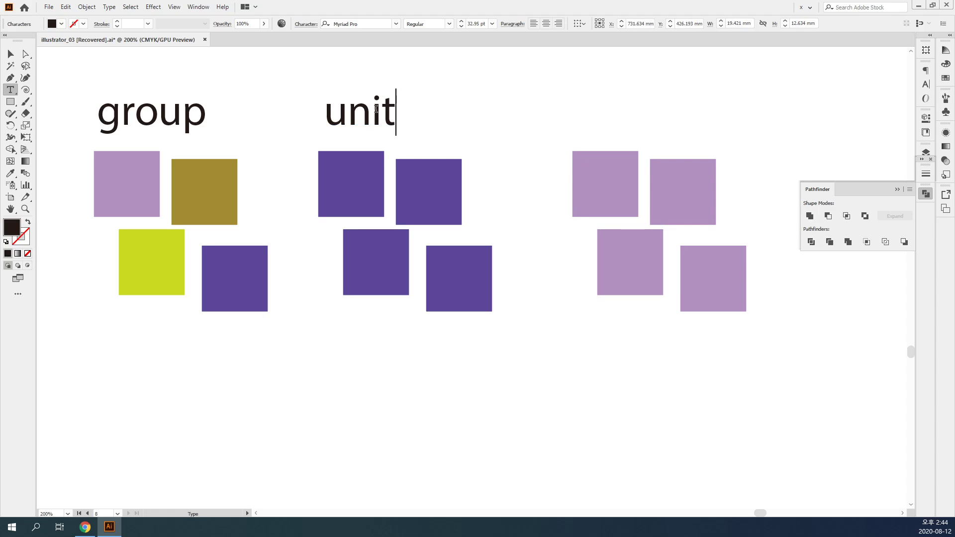
pyautogui.write('ew')
pyautogui.press('BackSpace')
pyautogui.press('Escape')
# Copy the "unite" label above the lilac squares and change its text to "compound".
pyautogui.moveTo(373, 127); pyautogui.dragTo(618, 129)
pyautogui.doubleClick(618, 128)
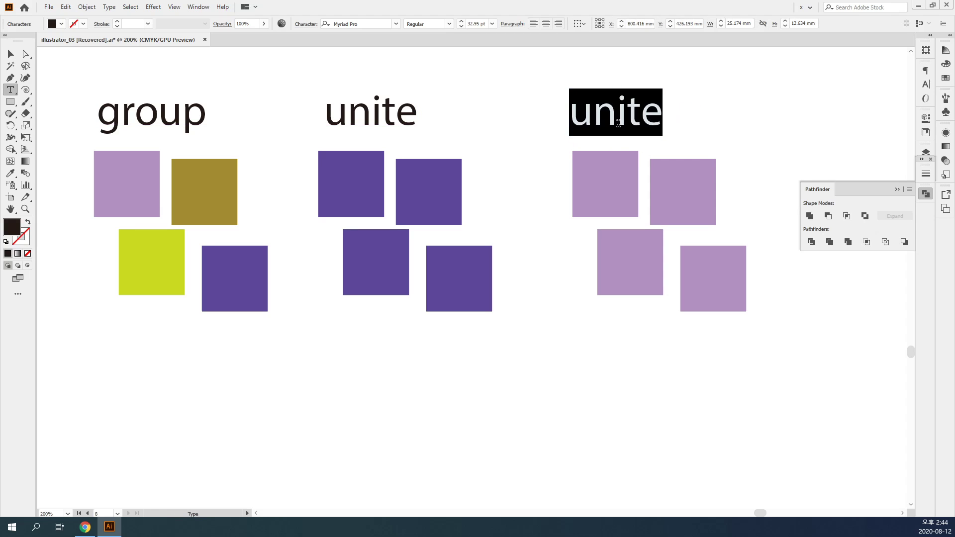
pyautogui.write('compound')
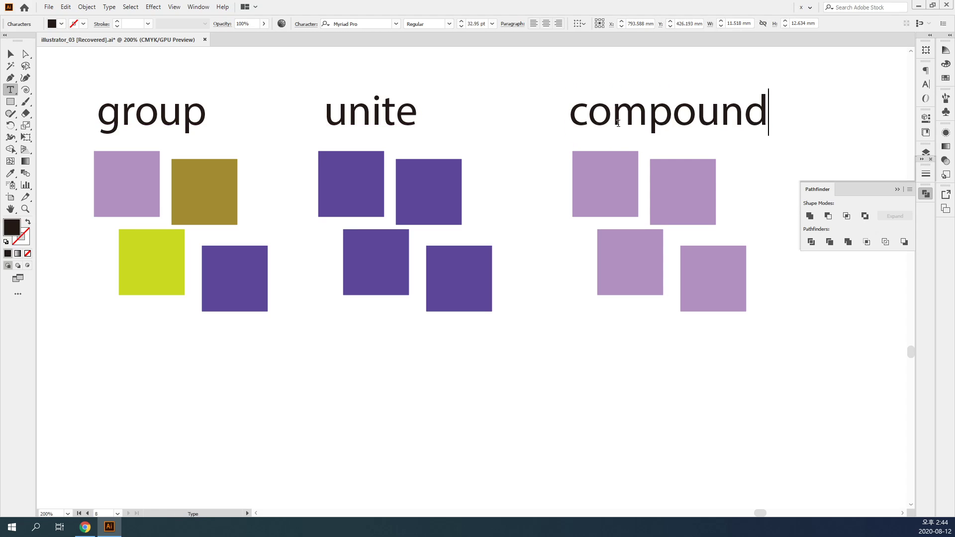
pyautogui.press('Escape')
pyautogui.click(551, 125)
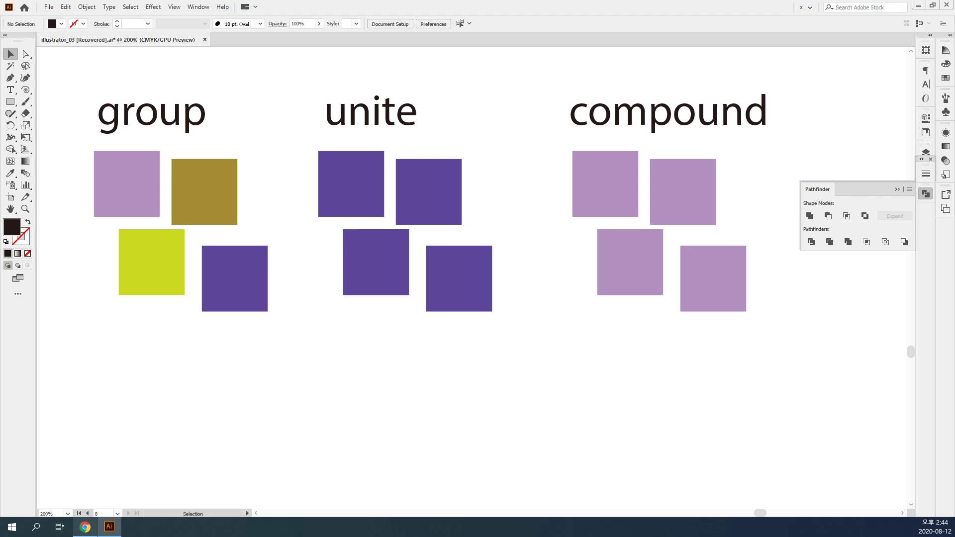
# Switch to Chrome, open unsplash.com in a new tab, and download the XPS photo of a person using a laptop.
pyautogui.click(79, 532)
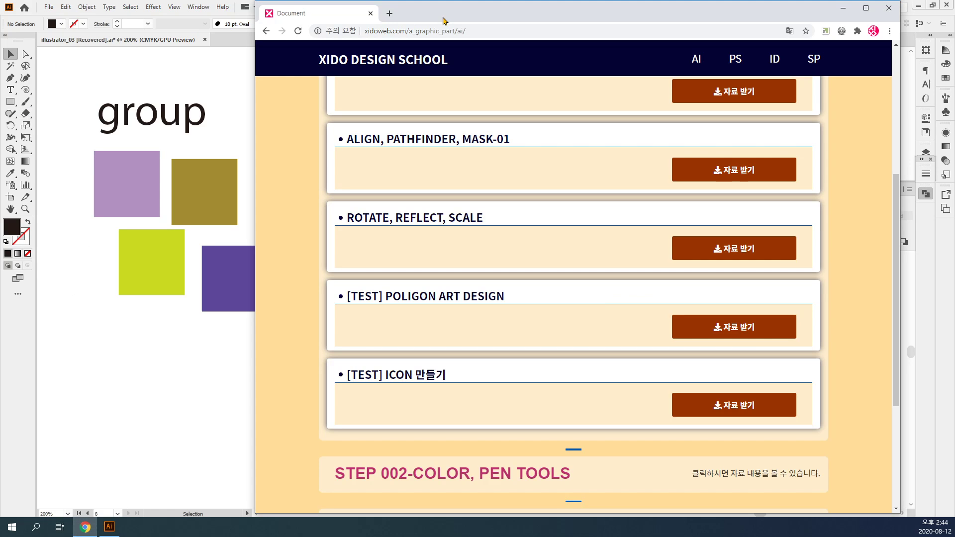
pyautogui.click(390, 13)
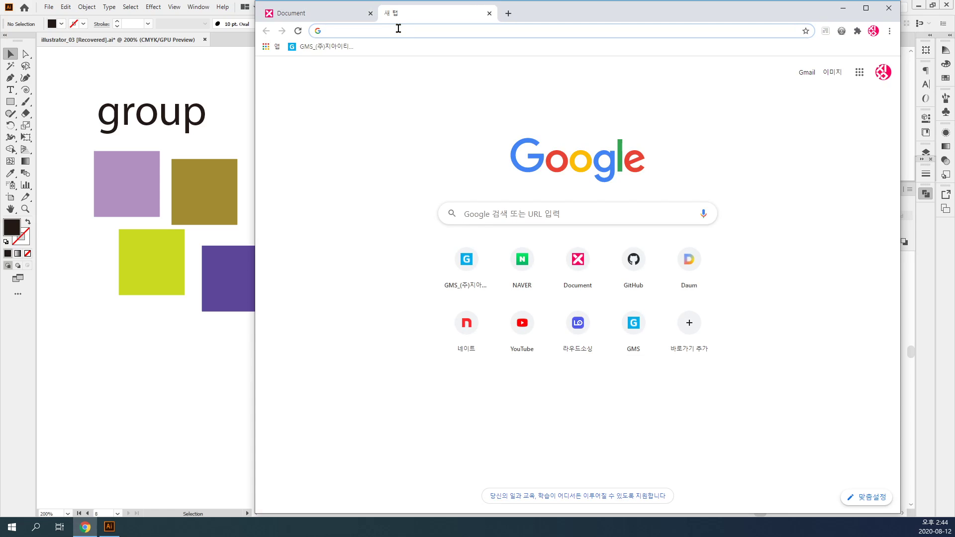
pyautogui.write('u')
pyautogui.press('Return')
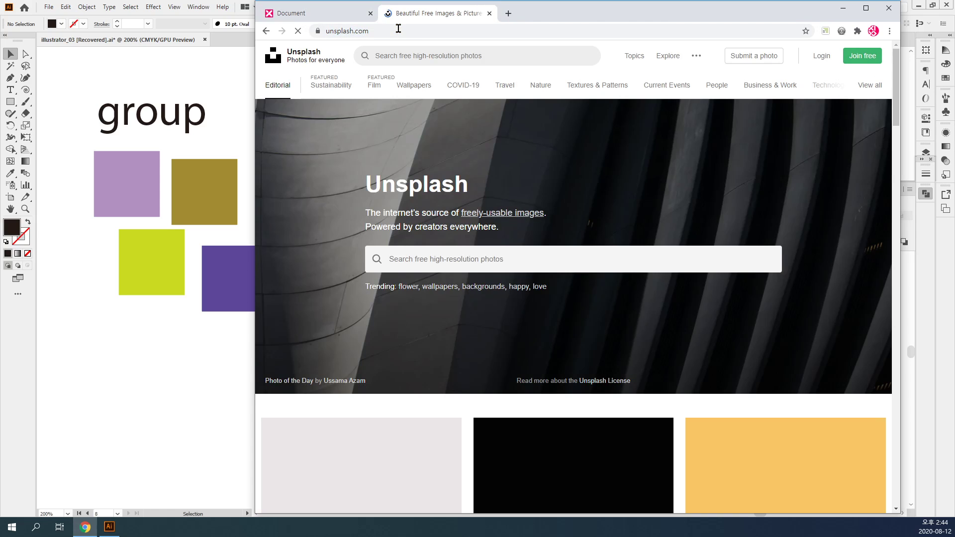
pyautogui.scroll(-5, 516, 228)
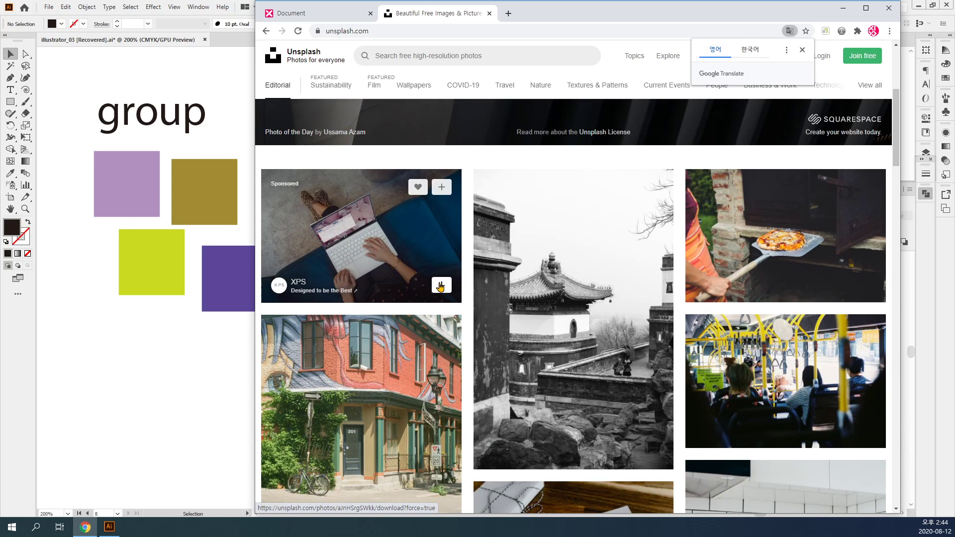
pyautogui.click(441, 285)
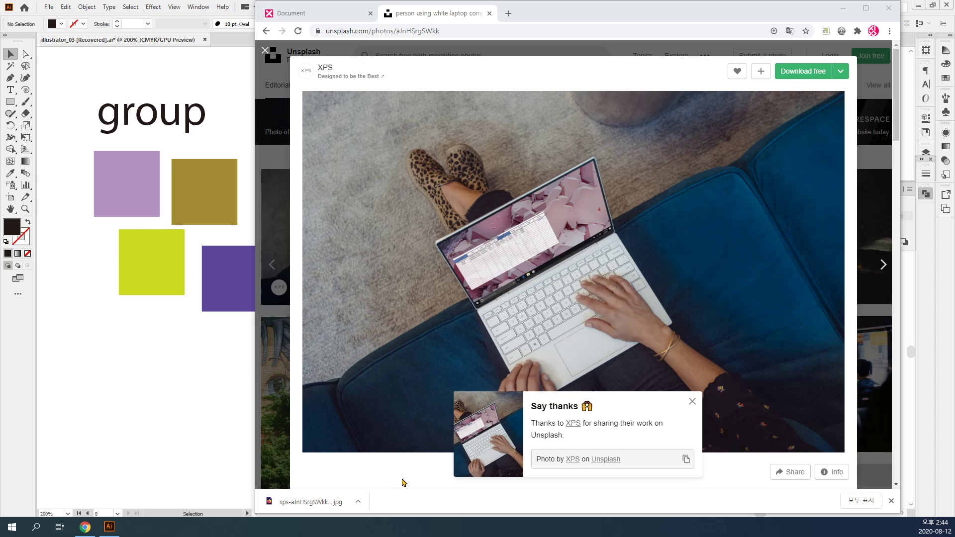
# Show the downloaded laptop photo in its folder and try to place it in the Illustrator document.
pyautogui.click(358, 501)
pyautogui.click(378, 469)
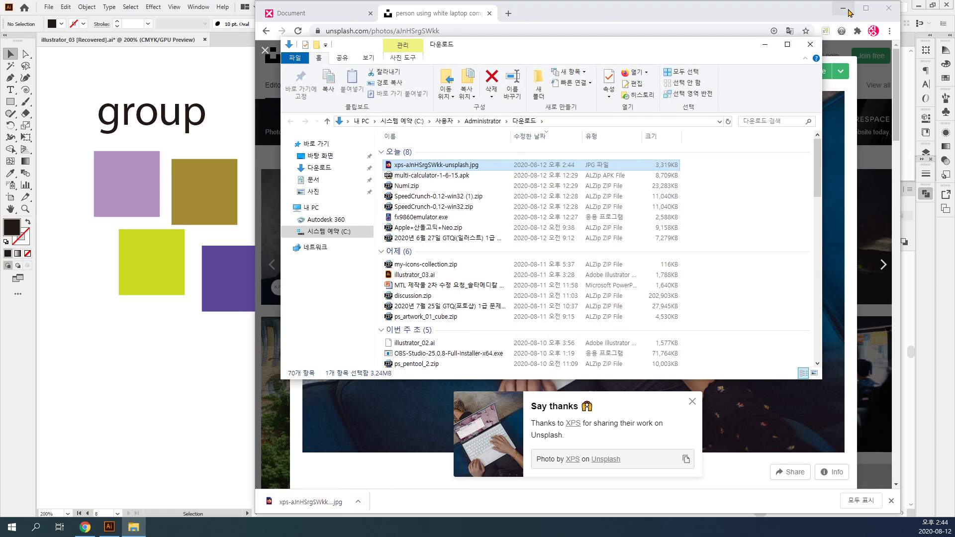
pyautogui.click(842, 8)
pyautogui.moveTo(450, 165); pyautogui.dragTo(132, 301)
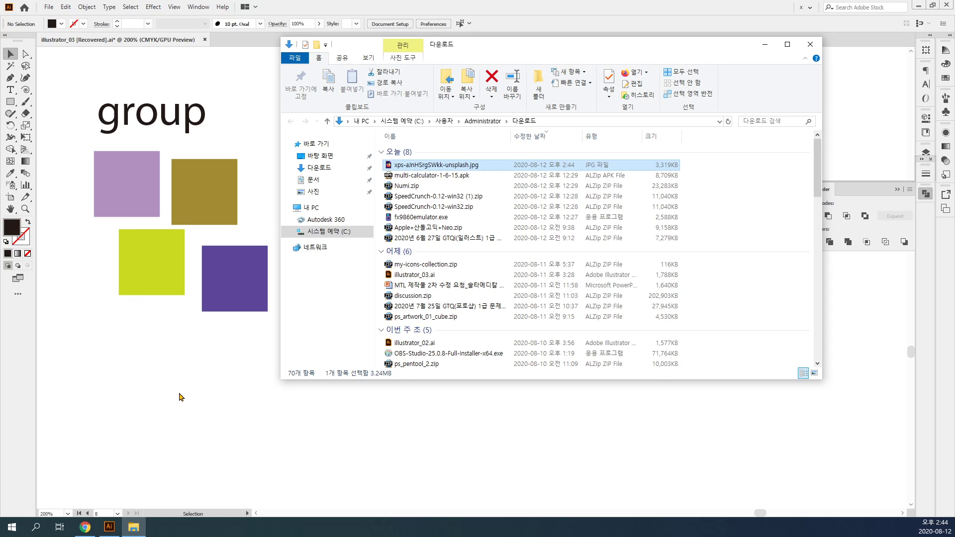
pyautogui.click(571, 277)
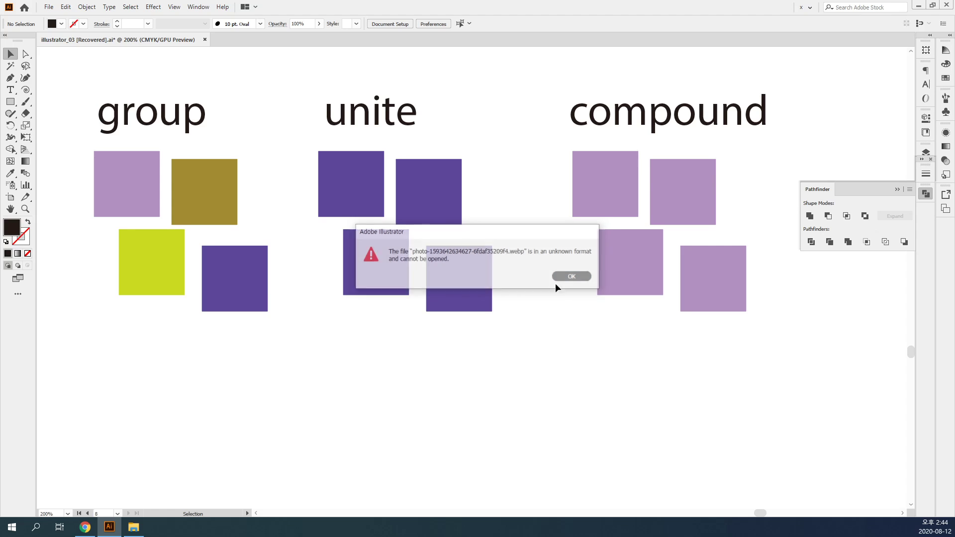
# Return to Chrome and download the same laptop photo again from Unsplash in a smaller size.
pyautogui.click(143, 531)
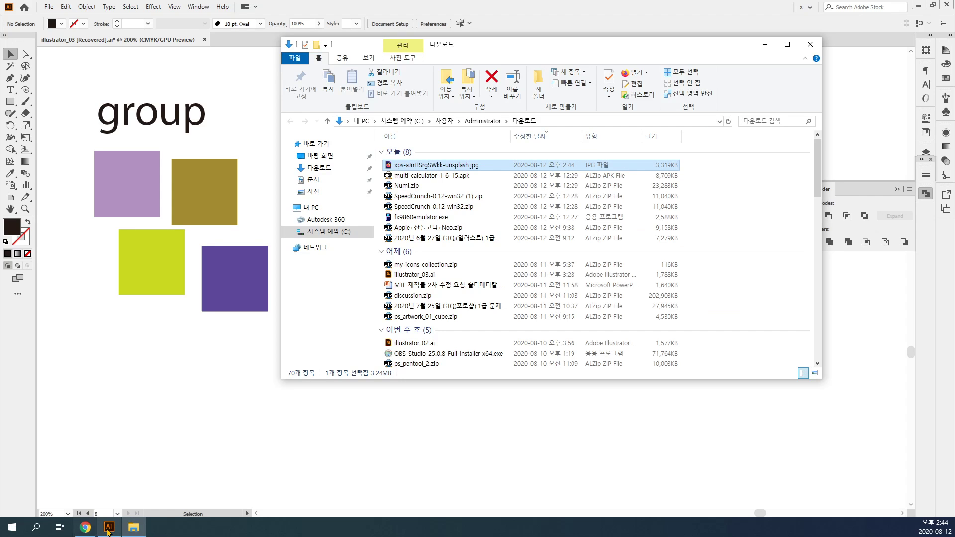
pyautogui.click(85, 527)
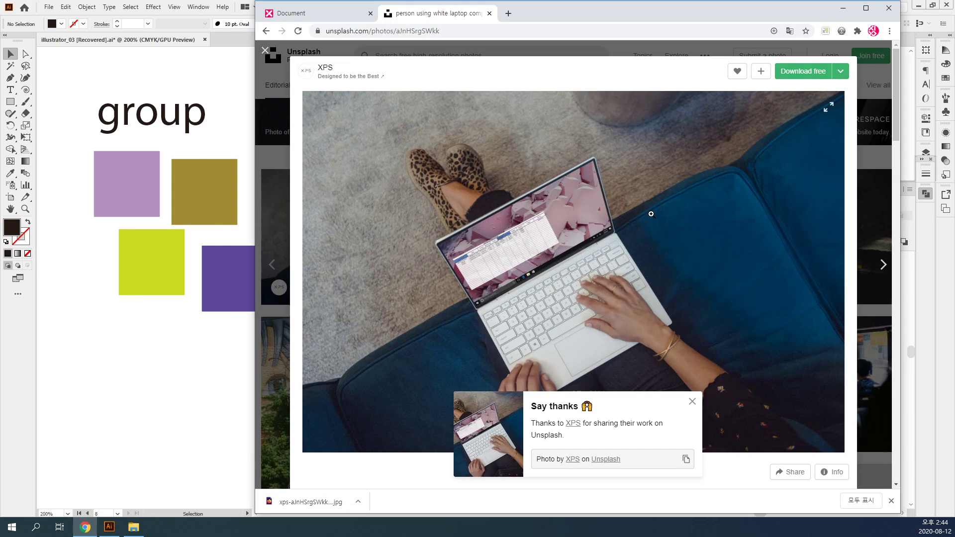
pyautogui.click(840, 71)
pyautogui.click(833, 106)
# Show the new download in its folder and place xps-aJnHSrgSWkk-unsplash.jpg into the Illustrator document.
pyautogui.click(357, 503)
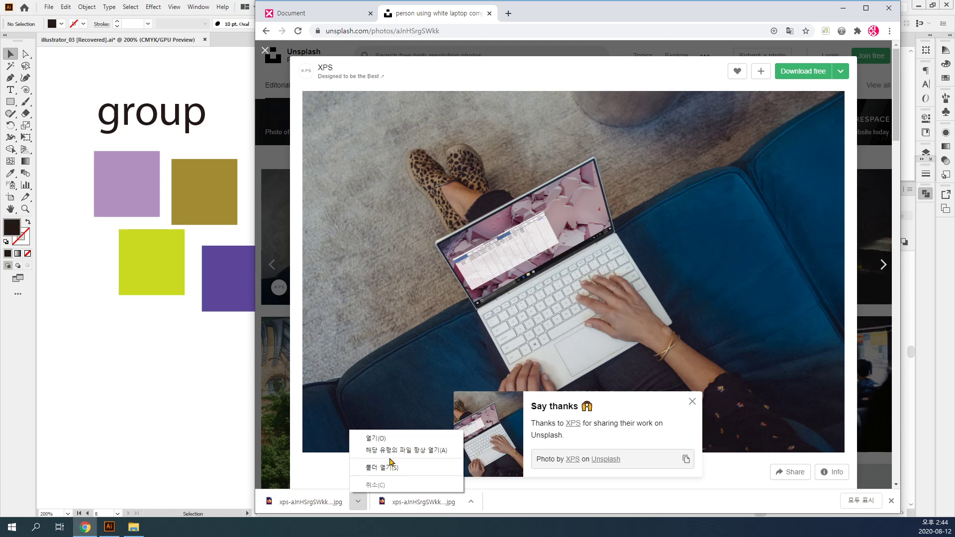
pyautogui.click(393, 465)
pyautogui.moveTo(424, 167); pyautogui.dragTo(153, 329)
pyautogui.click(153, 330)
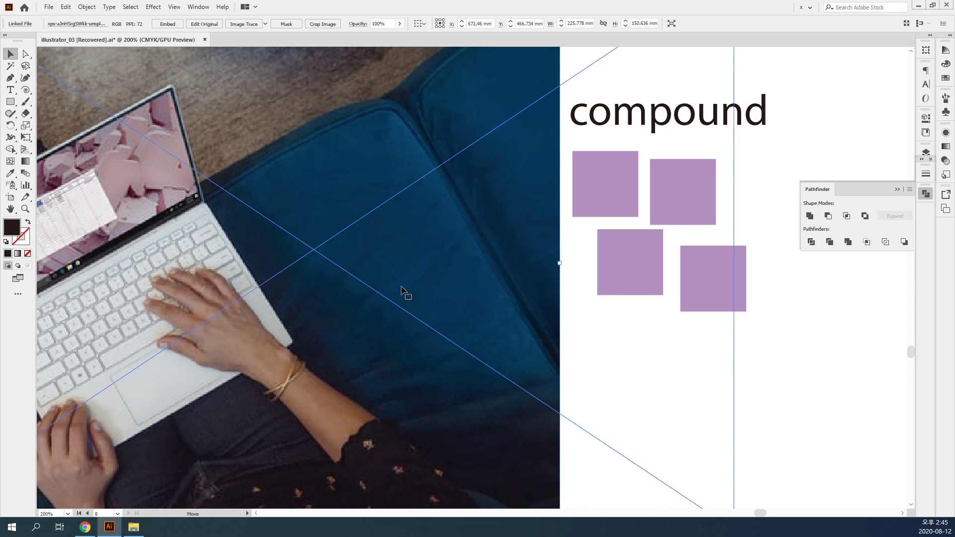
# Scale the placed photo down to about 86 × 57 mm and embed it, accepting the colour profile conversion.
pyautogui.scroll(-4, 405, 292)
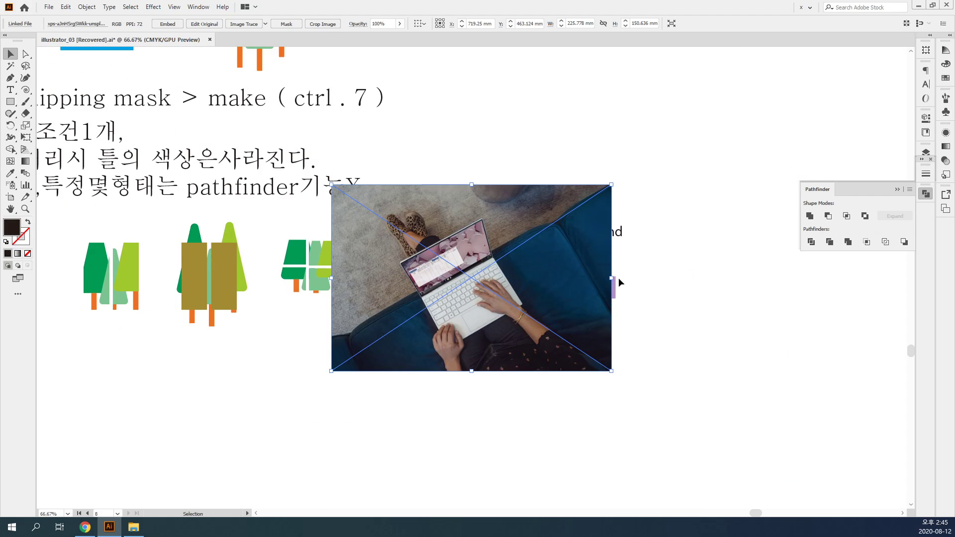
pyautogui.moveTo(612, 370); pyautogui.dragTo(524, 313)
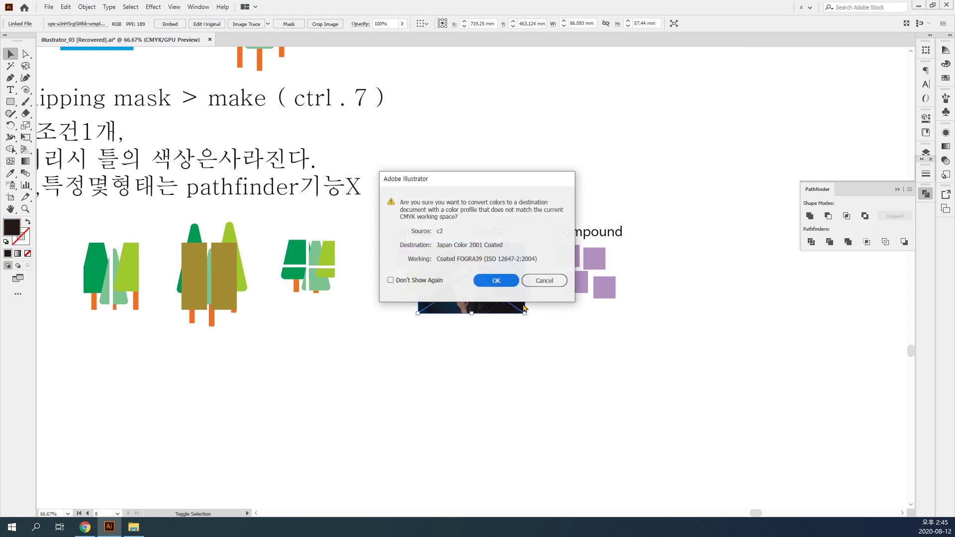
pyautogui.click(496, 281)
pyautogui.scroll(2, 500, 284)
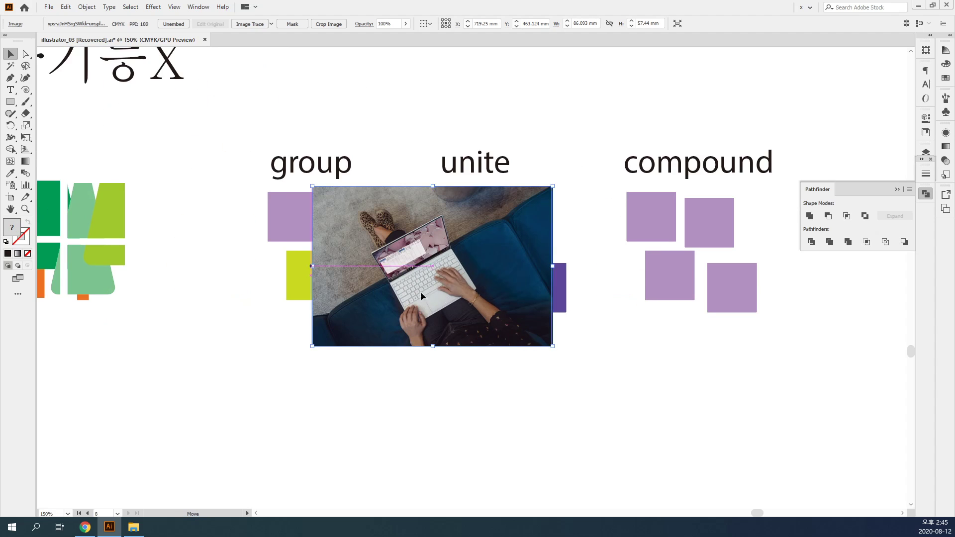
# Place the laptop photo behind the group squares and put copies of it behind the unite and compound squares.
pyautogui.moveTo(419, 291); pyautogui.dragTo(314, 267)
pyautogui.hotkey('ctrl', 'shift', '[')
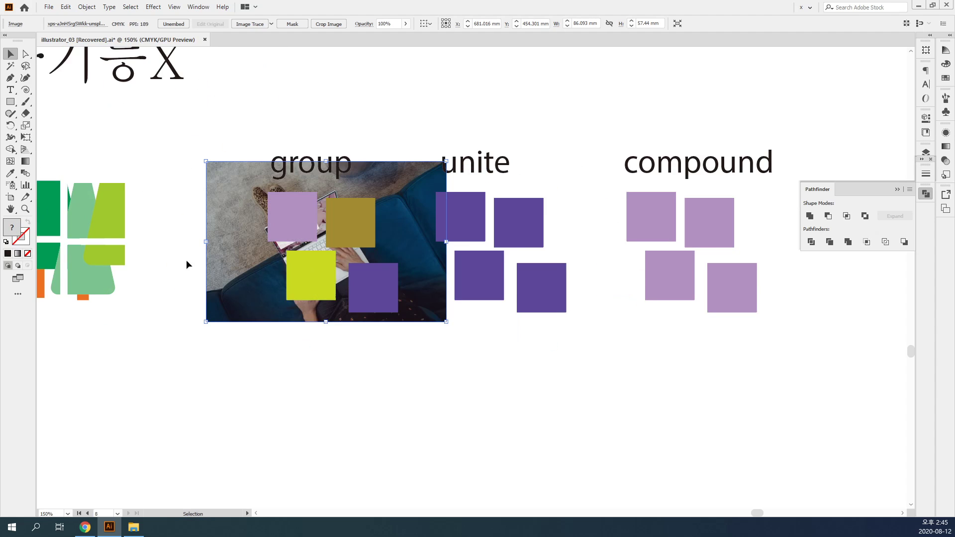
pyautogui.moveTo(241, 277); pyautogui.dragTo(655, 305)
pyautogui.click(703, 419)
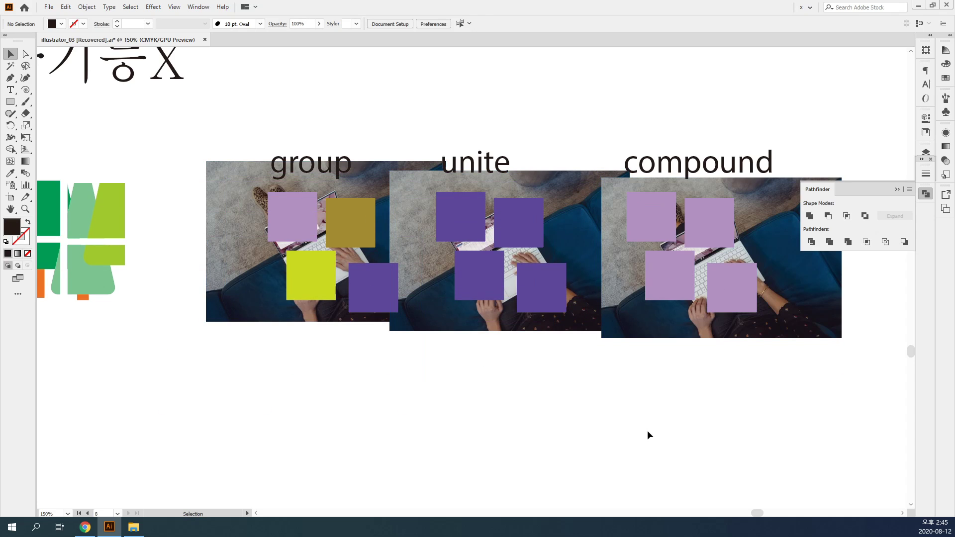
# Hide the unite and compound photos with the compound squares, and make a clipping mask from the group squares and their photo.
pyautogui.moveTo(714, 417); pyautogui.dragTo(585, 311)
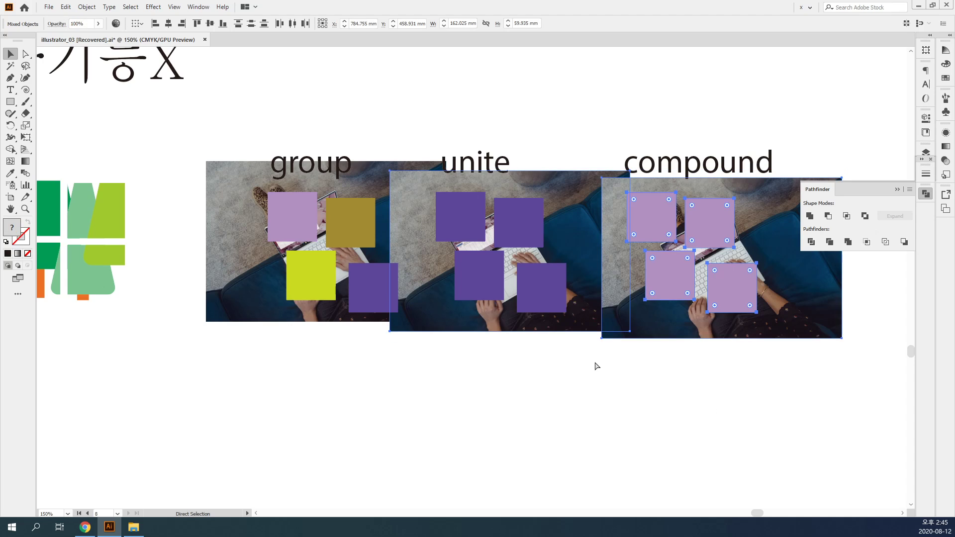
pyautogui.press('Delete')
pyautogui.click(351, 237)
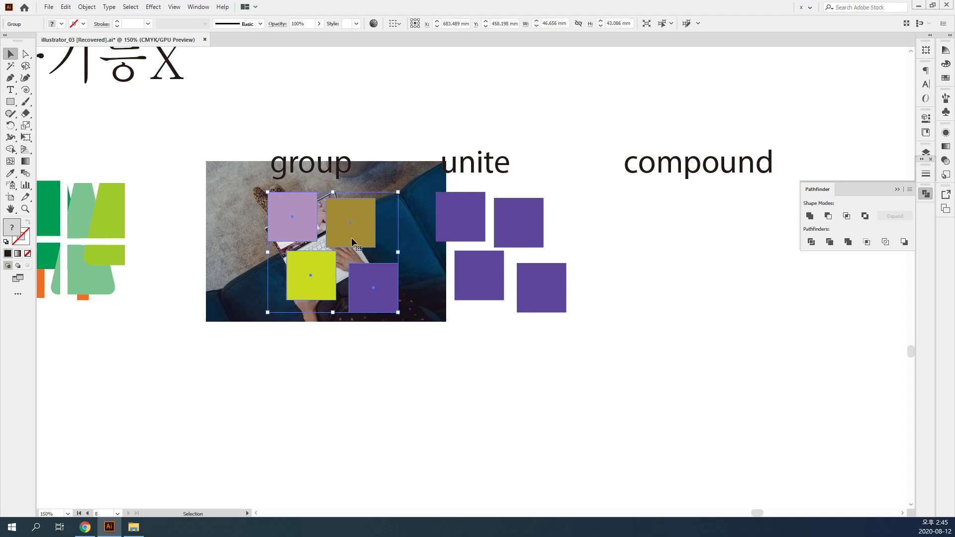
pyautogui.keyDown('shift'); pyautogui.click(249, 255); pyautogui.keyUp('shift')
pyautogui.keyDown('ctrl'); pyautogui.click(448, 296); pyautogui.keyUp('ctrl')
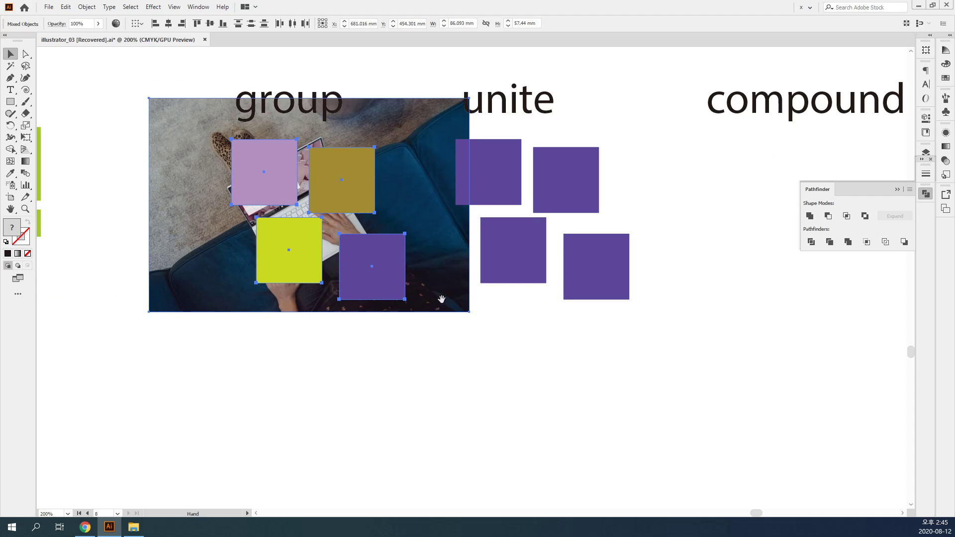
pyautogui.click(283, 249)
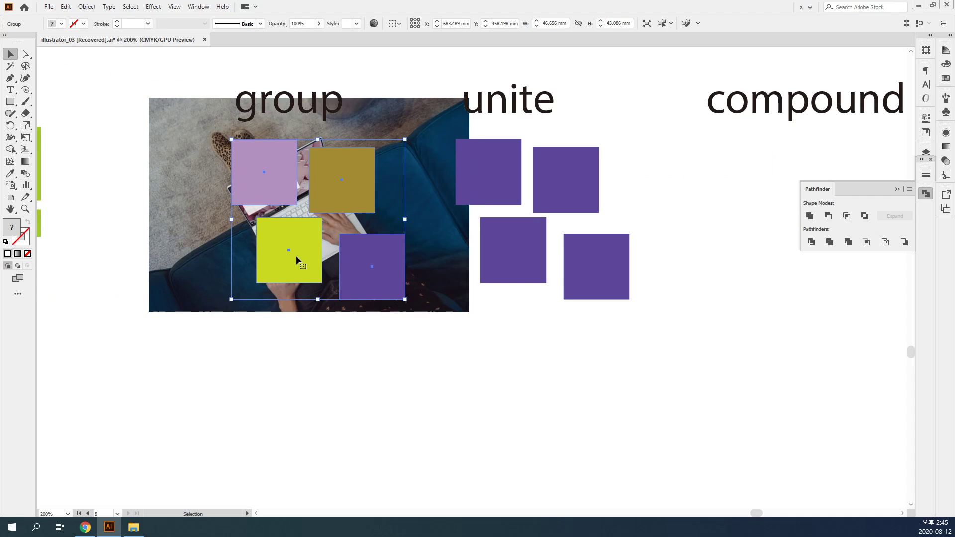
pyautogui.click(207, 251)
pyautogui.moveTo(394, 371); pyautogui.dragTo(270, 175)
pyautogui.click(87, 7)
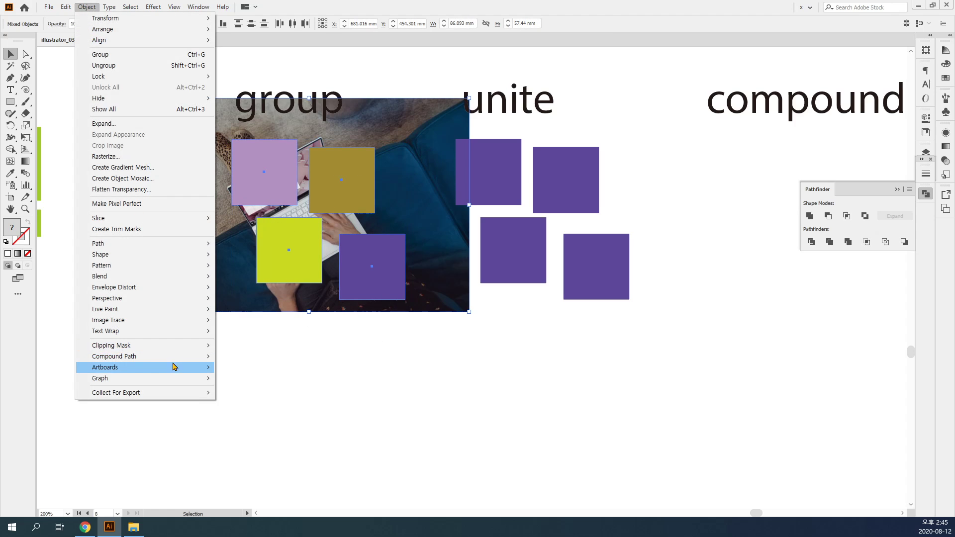
pyautogui.moveTo(177, 357)
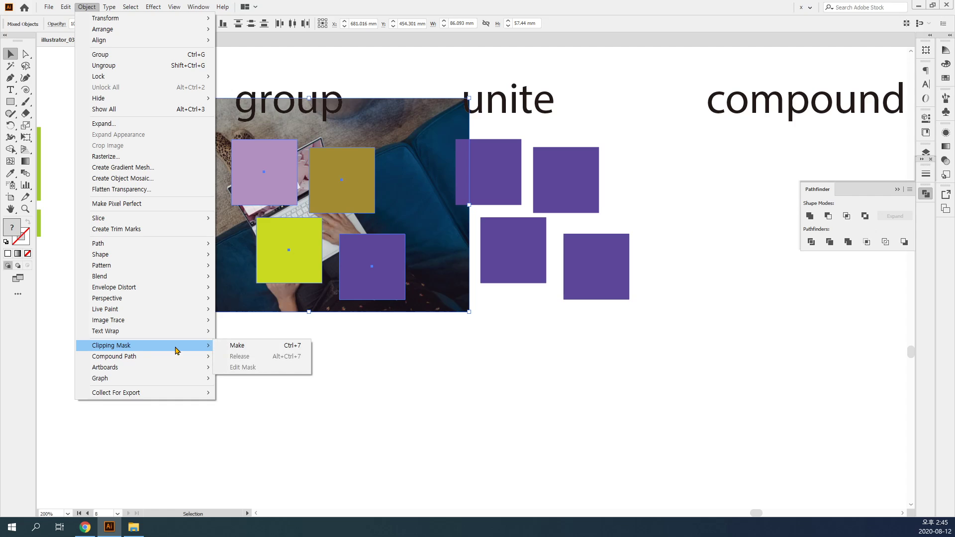
pyautogui.click(244, 346)
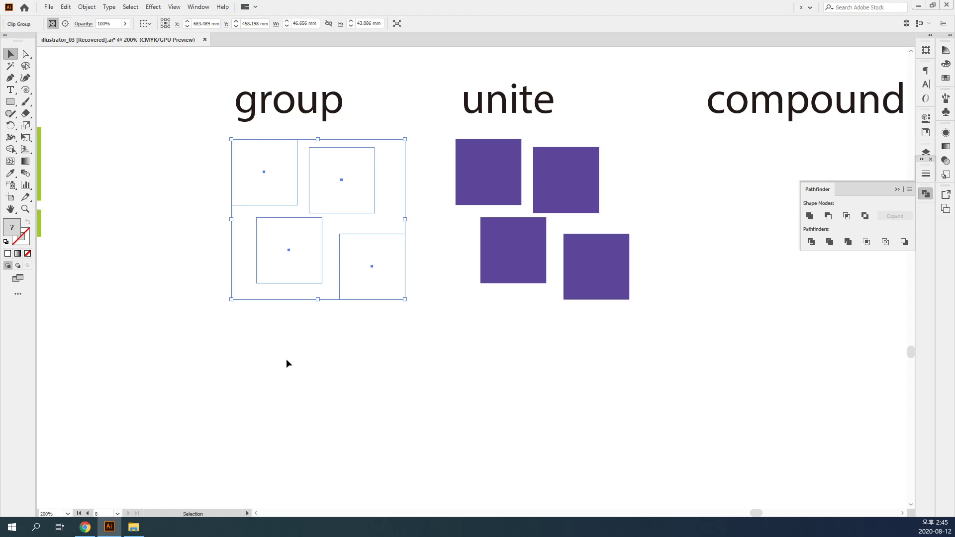
# Cross out the group example with two intersecting 1 pt black lines, about 42 × 42 mm and 59 × 42 mm.
pyautogui.moveTo(513, 322); pyautogui.dragTo(315, 313)
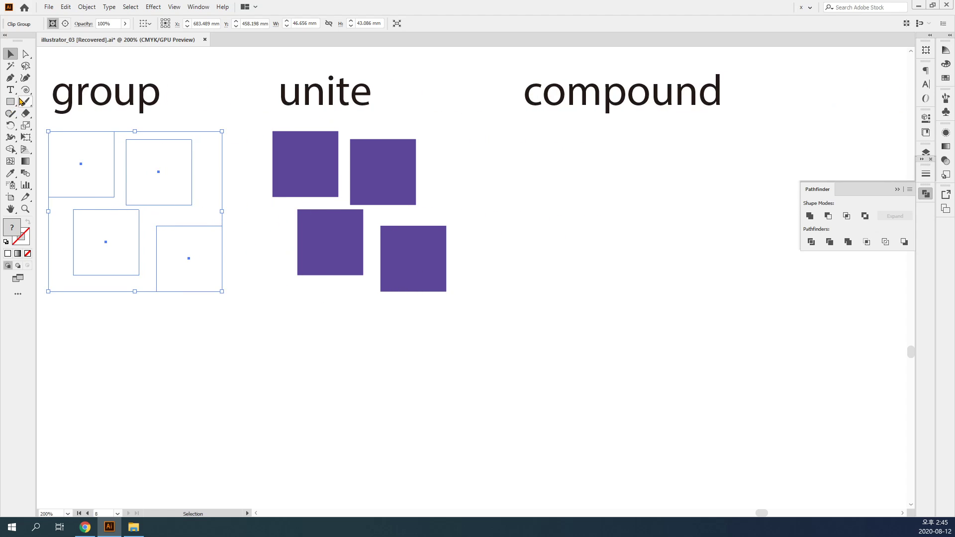
pyautogui.moveTo(47, 101); pyautogui.dragTo(123, 106)
pyautogui.hotkey('ctrl', 'z')
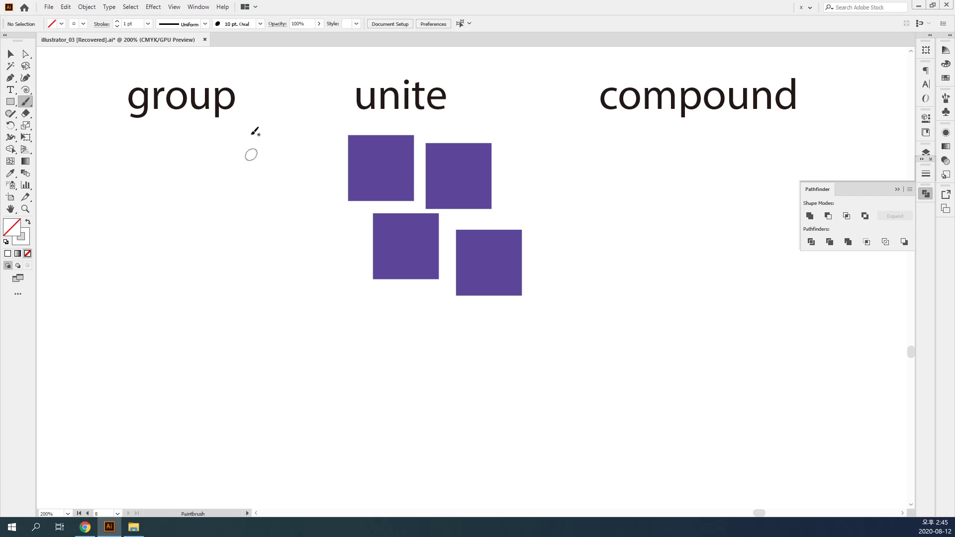
pyautogui.hotkey('ctrl', 'shift', 'z')
pyautogui.click(27, 91)
pyautogui.click(40, 101)
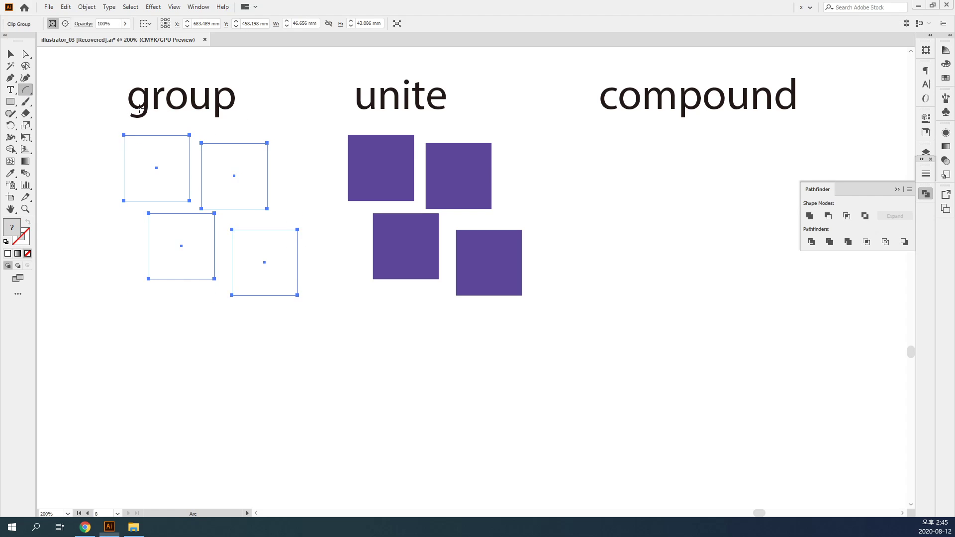
pyautogui.moveTo(31, 97); pyautogui.dragTo(64, 93)
pyautogui.moveTo(272, 114); pyautogui.dragTo(117, 271)
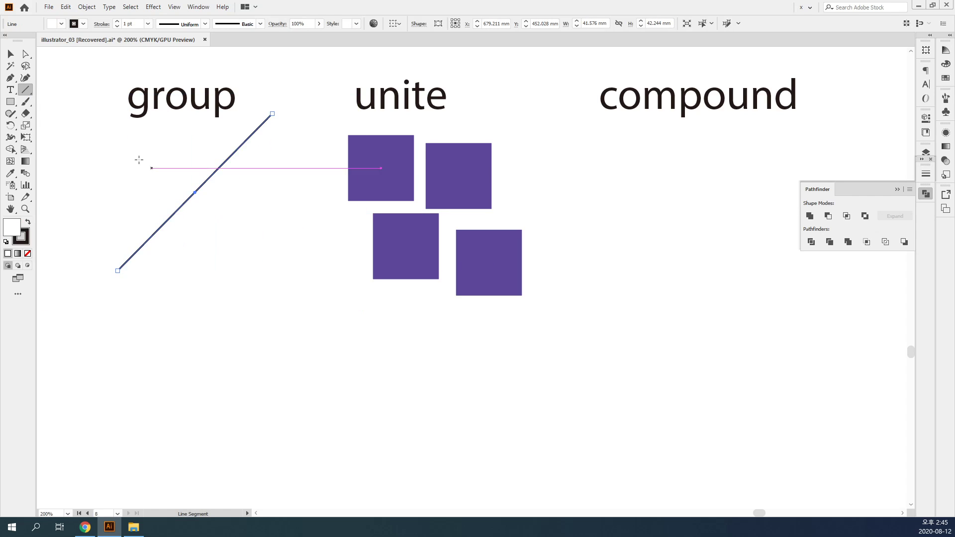
pyautogui.moveTo(80, 125); pyautogui.dragTo(299, 283)
pyautogui.press('v')
pyautogui.click(433, 343)
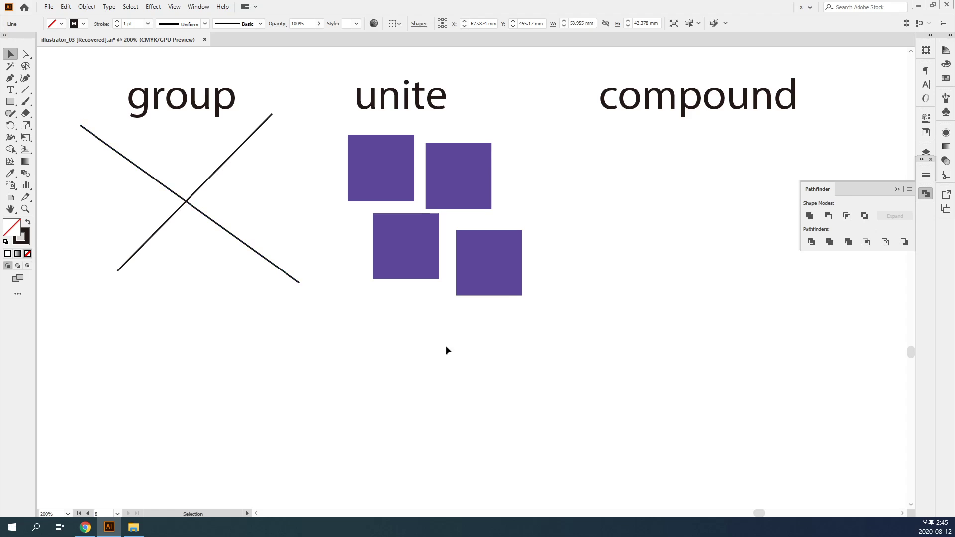
# Show all hidden objects and hide the photo behind the compound squares.
pyautogui.click(506, 264)
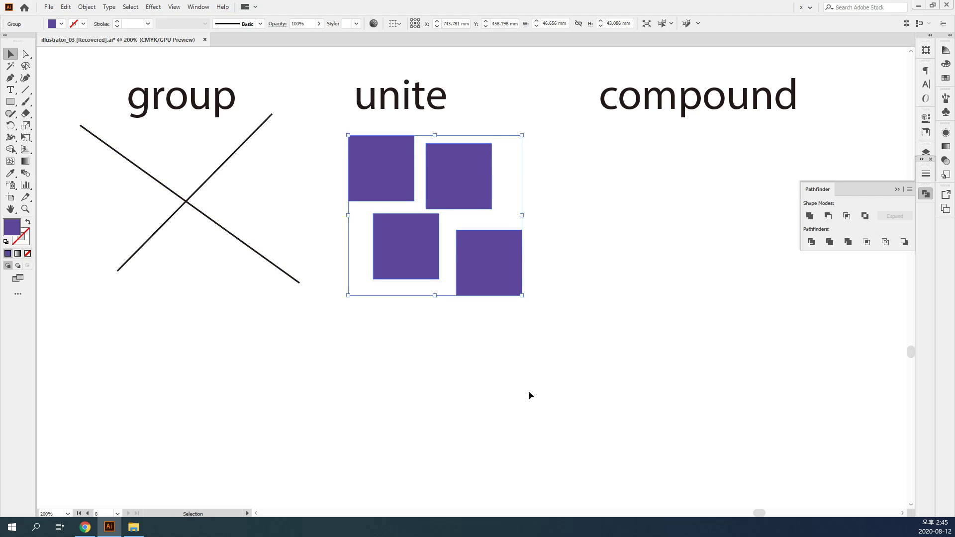
pyautogui.hotkey('ctrl', 'alt', '3')
pyautogui.click(555, 429)
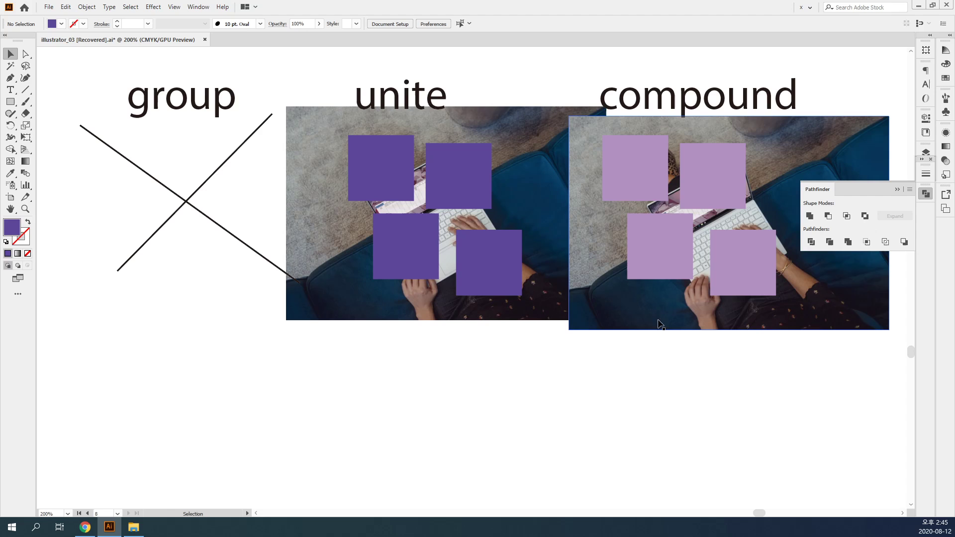
pyautogui.click(660, 322)
pyautogui.press('Delete')
# Make a clipping mask from the unite squares and the photo behind them.
pyautogui.click(572, 297)
pyautogui.click(496, 278)
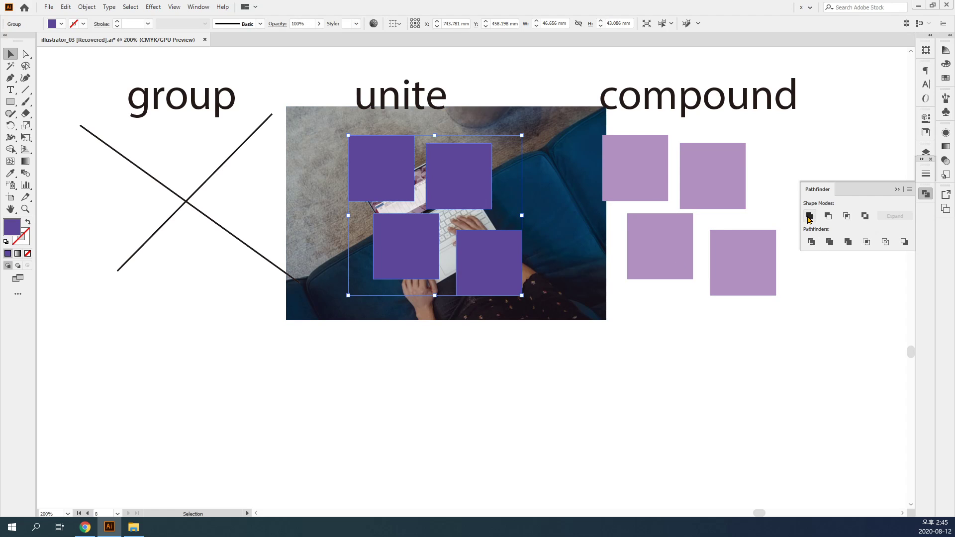
pyautogui.keyDown('shift'); pyautogui.click(561, 227); pyautogui.keyUp('shift')
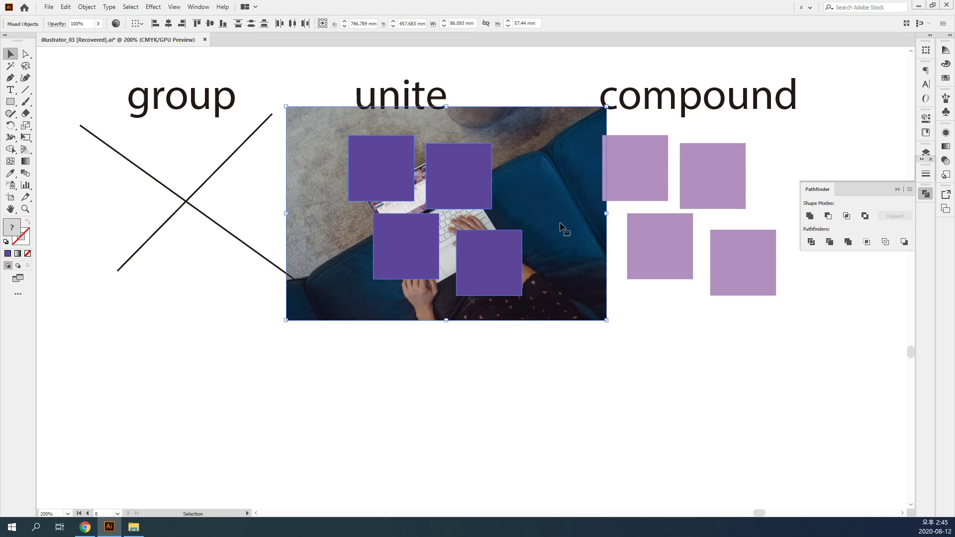
pyautogui.click(87, 6)
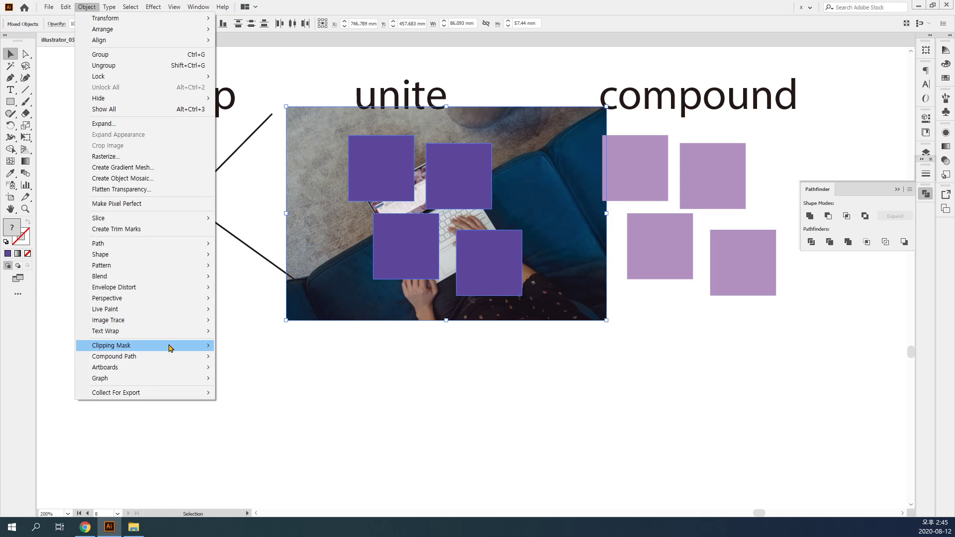
pyautogui.moveTo(171, 345)
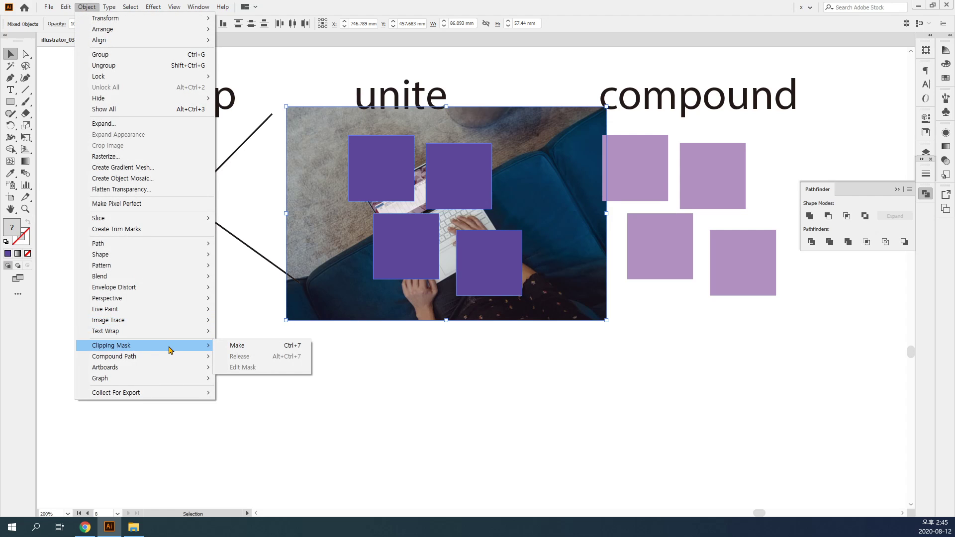
pyautogui.click(237, 346)
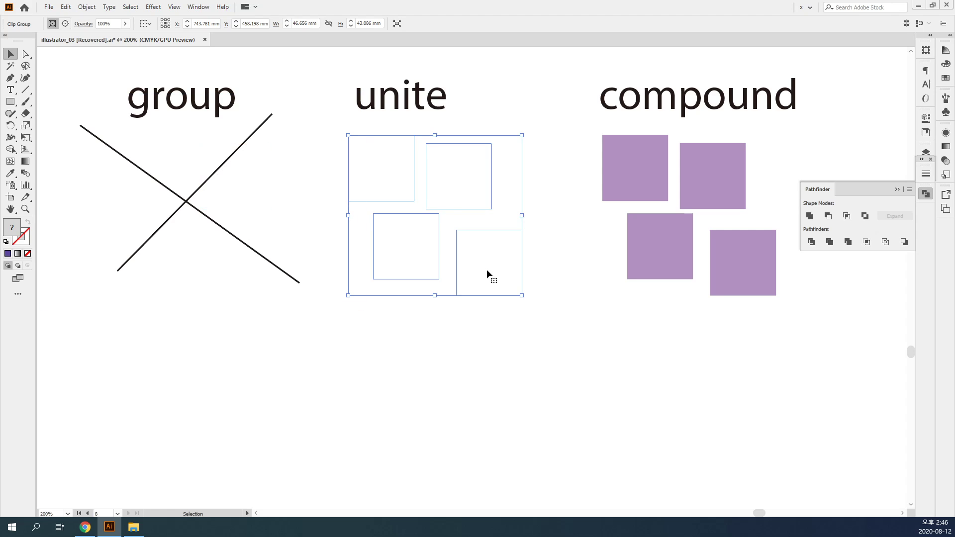
# Draw two crossing lines over the unite example, the second about 76 × 59 mm, and give that one the default fill and stroke.
pyautogui.click(27, 95)
pyautogui.moveTo(505, 124); pyautogui.dragTo(303, 298)
pyautogui.moveTo(320, 118); pyautogui.dragTo(605, 339)
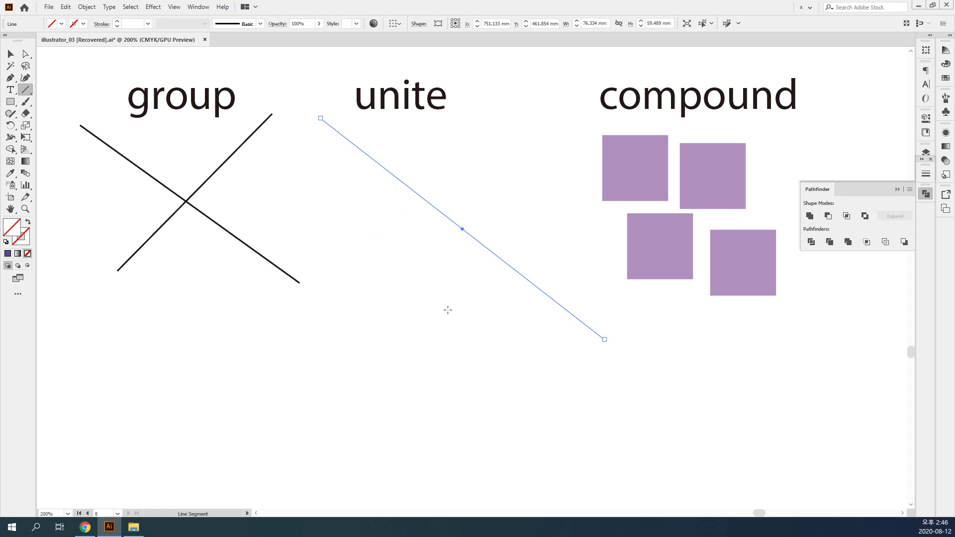
pyautogui.press('v')
pyautogui.moveTo(507, 308); pyautogui.dragTo(228, 355)
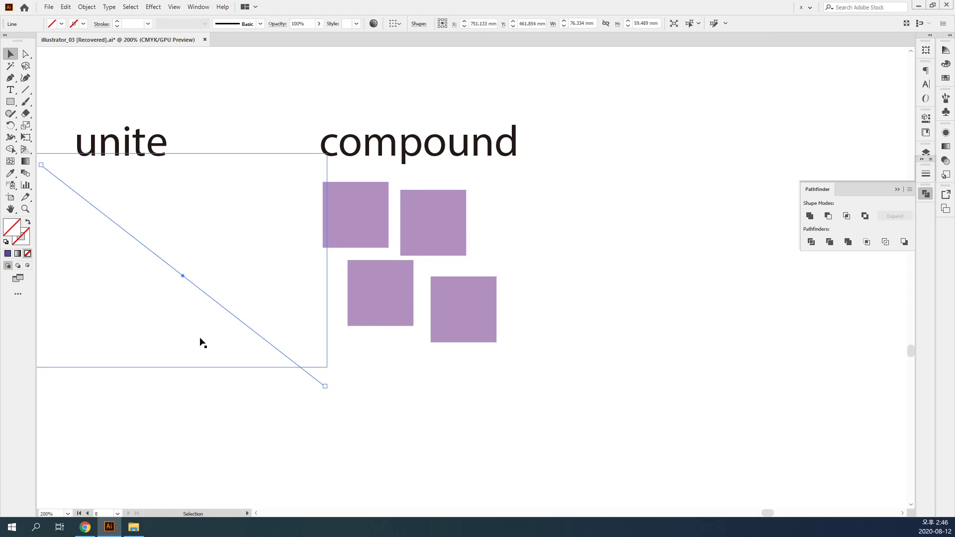
pyautogui.press('d')
pyautogui.moveTo(452, 376); pyautogui.dragTo(482, 327)
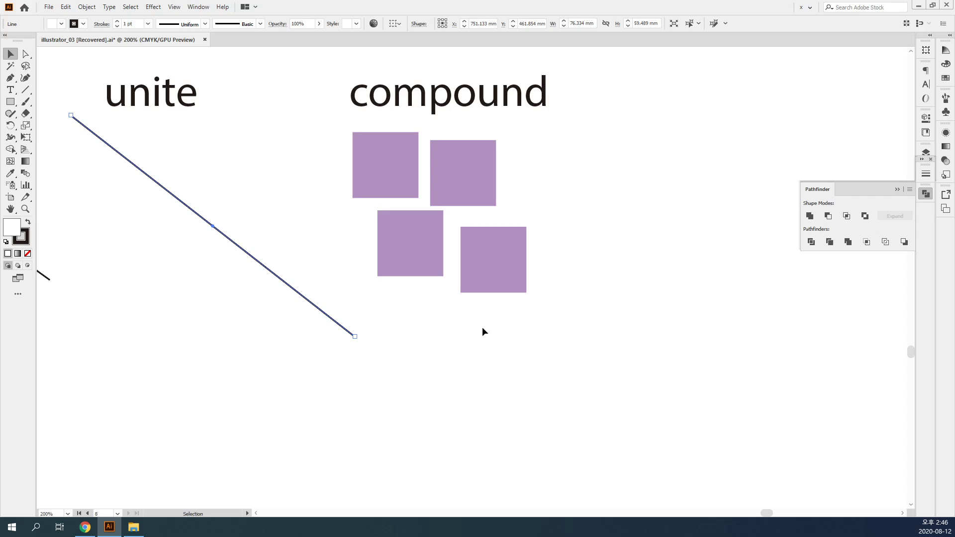
# Show the hidden photo behind the compound squares again and ungroup those four squares.
pyautogui.click(578, 333)
pyautogui.hotkey('ctrl', 'alt', '3')
pyautogui.click(579, 333)
pyautogui.click(490, 247)
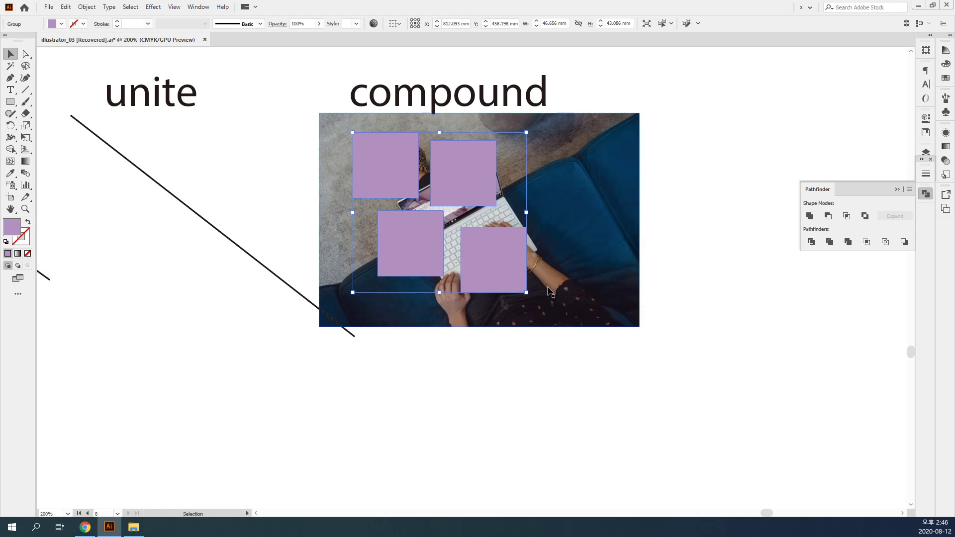
pyautogui.click(567, 343)
pyautogui.click(508, 258)
pyautogui.hotkey('ctrl', 'shift', 'g')
pyautogui.click(562, 396)
# Select all four squares under the compound label and make them one compound path.
pyautogui.click(482, 274)
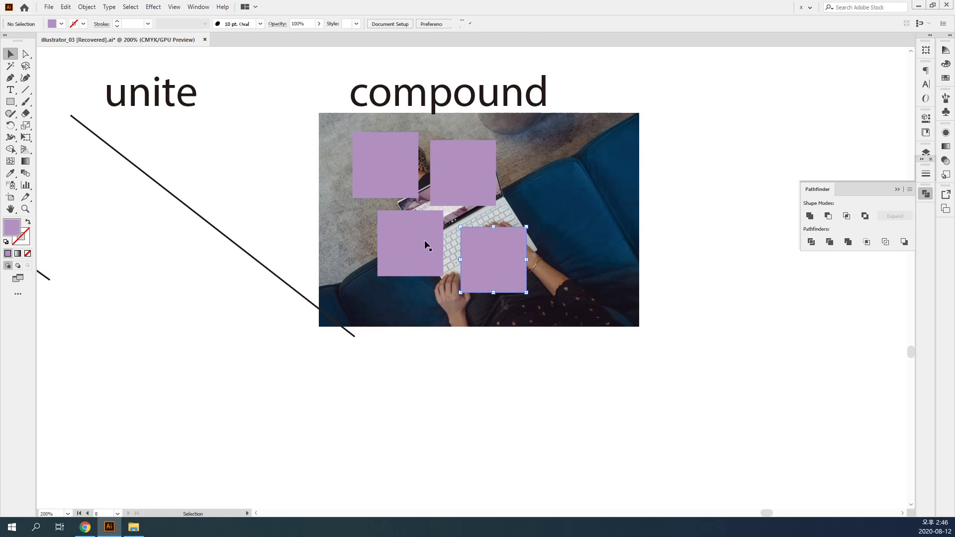
pyautogui.keyDown('shift'); pyautogui.click(424, 240); pyautogui.keyUp('shift')
pyautogui.keyDown('shift'); pyautogui.click(454, 176); pyautogui.keyUp('shift')
pyautogui.keyDown('shift'); pyautogui.click(388, 160); pyautogui.keyUp('shift')
pyautogui.click(87, 7)
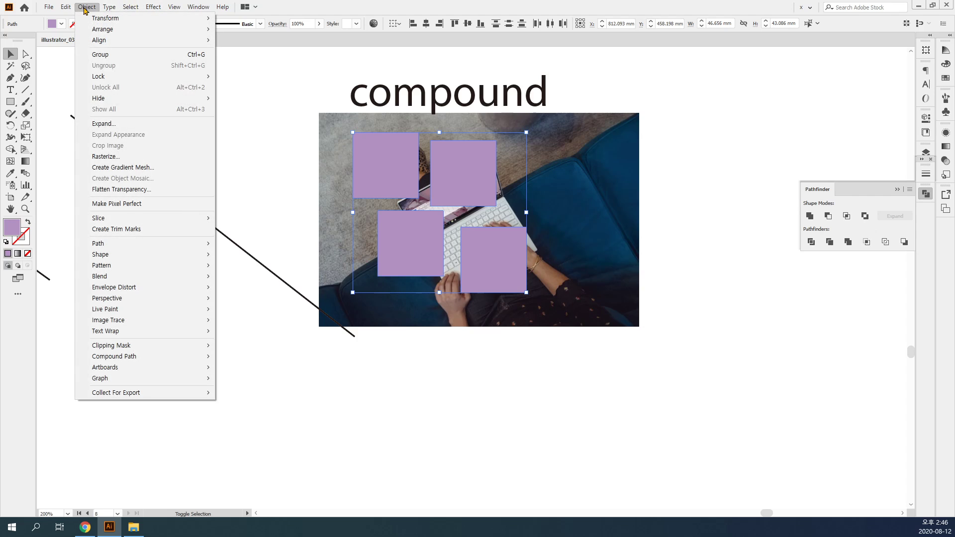
pyautogui.moveTo(202, 357)
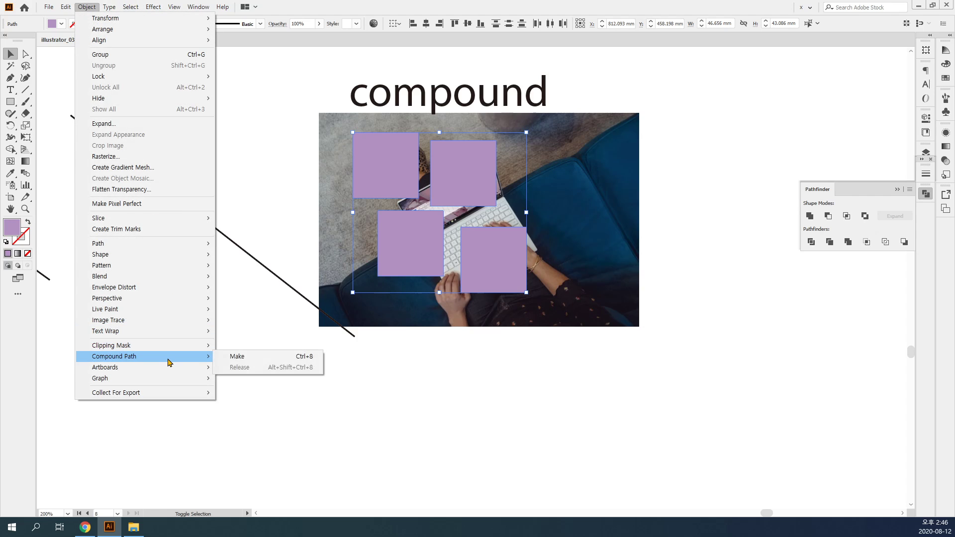
pyautogui.click(271, 357)
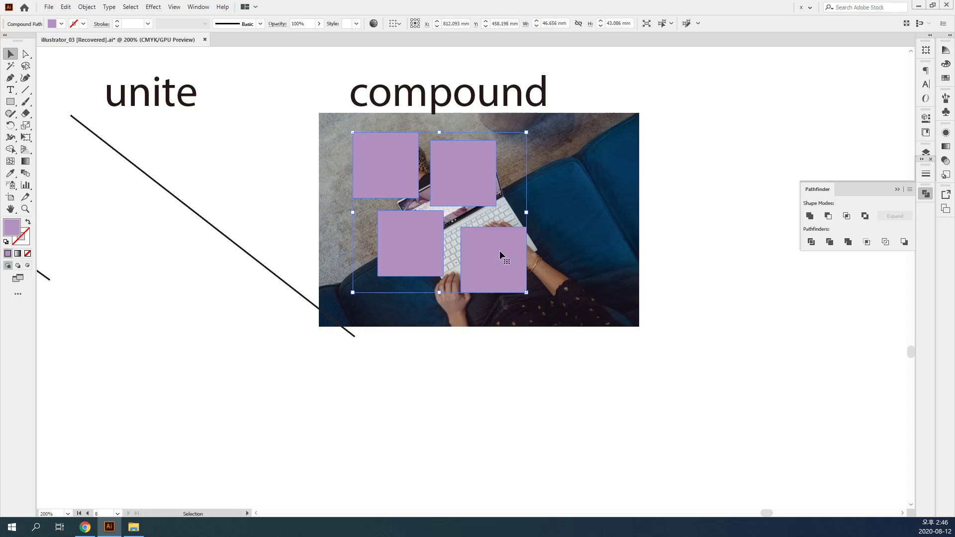
# Make a clipping mask from the compound path and the laptop photo behind it.
pyautogui.keyDown('shift'); pyautogui.click(572, 214); pyautogui.keyUp('shift')
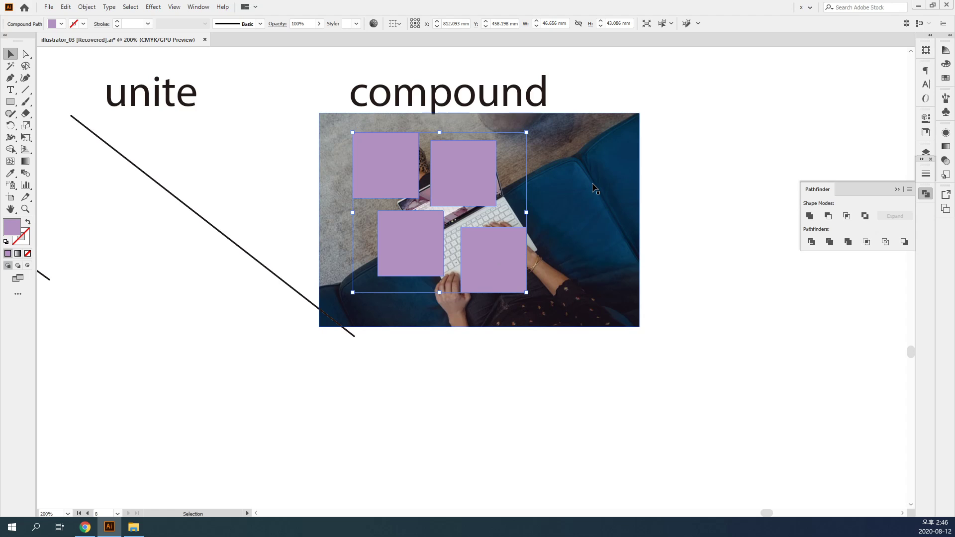
pyautogui.click(87, 6)
pyautogui.moveTo(146, 347)
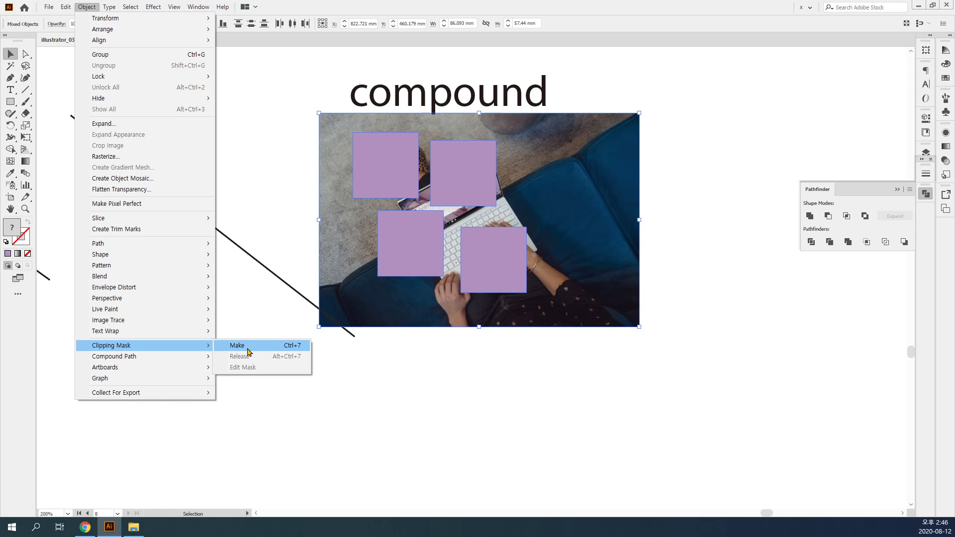
pyautogui.click(244, 346)
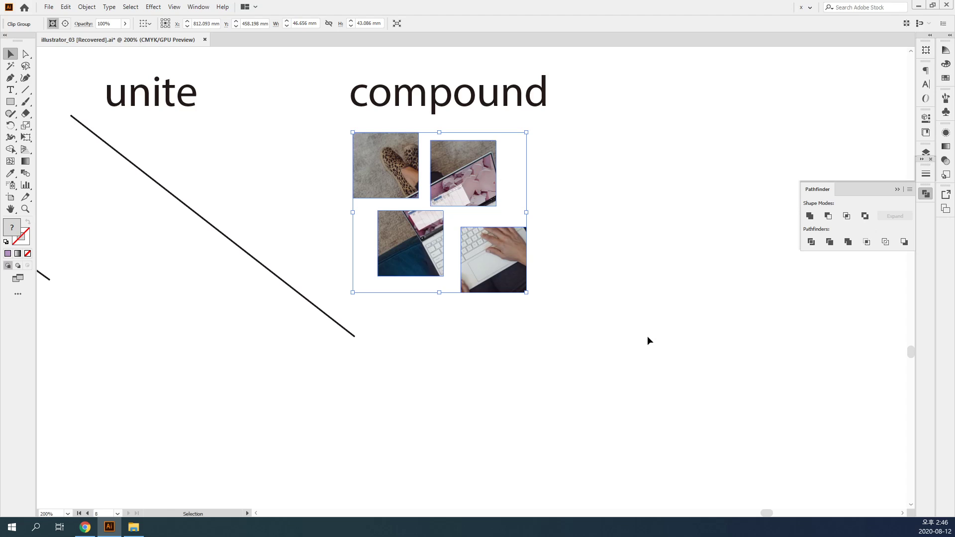
pyautogui.click(604, 337)
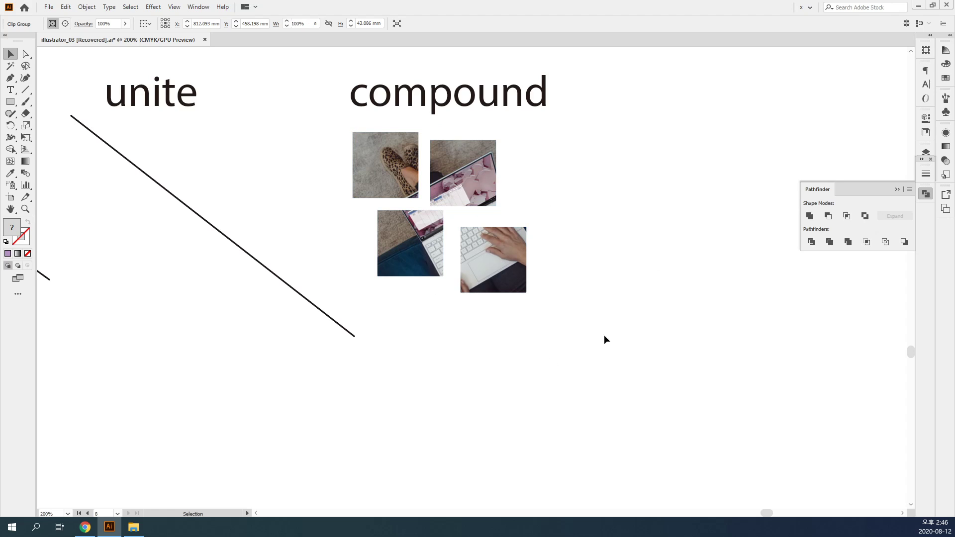
# Shift only the photo inside the compound clipping mask about 3 mm to the left and slightly down.
pyautogui.click(26, 54)
pyautogui.moveTo(492, 185); pyautogui.dragTo(466, 159)
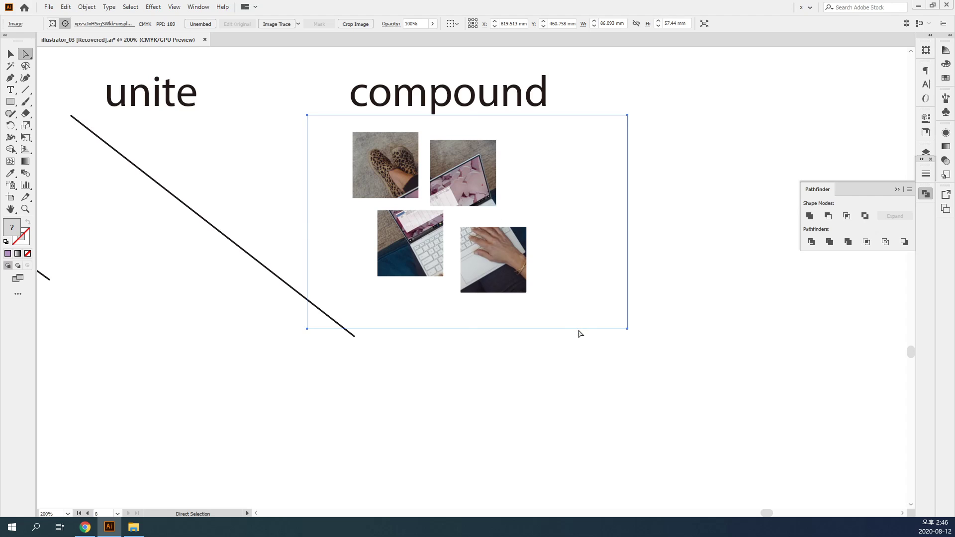
pyautogui.press('v')
pyautogui.click(602, 380)
pyautogui.hotkey('ctrl', '-')
pyautogui.hotkey('ctrl', '-')
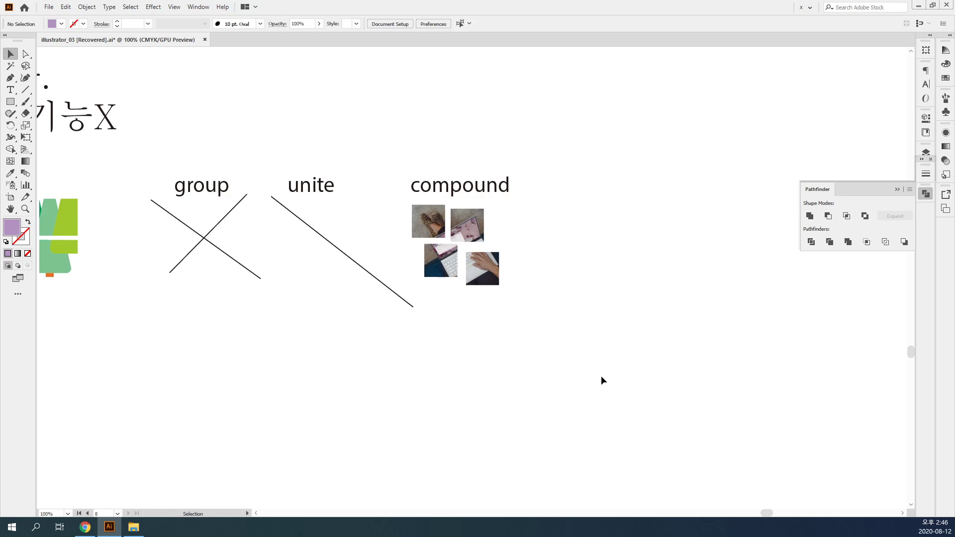
# Duplicate the compound label and place the copy in the empty area above the original.
pyautogui.hscroll(-5, 401, 326)
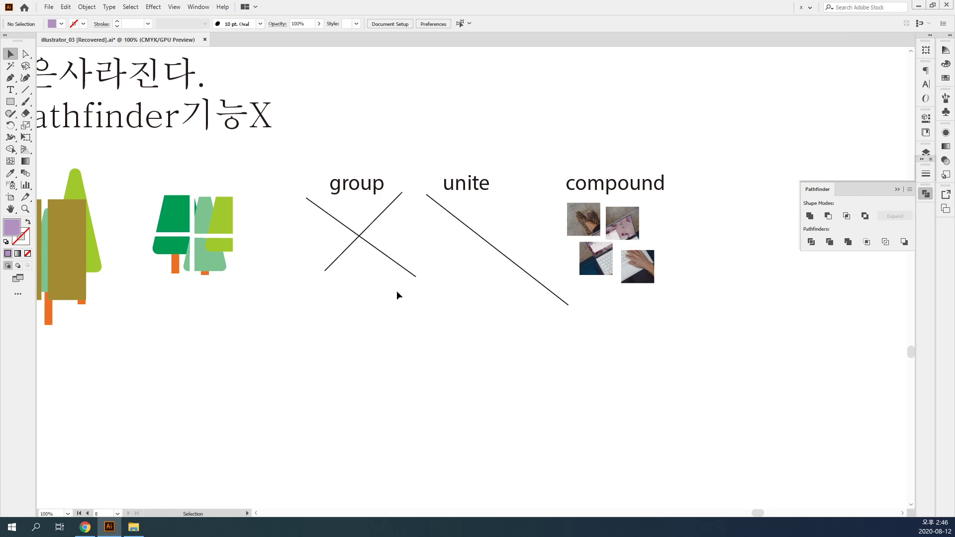
pyautogui.moveTo(628, 244); pyautogui.dragTo(299, 322)
pyautogui.moveTo(321, 275); pyautogui.dragTo(324, 145)
pyautogui.click(433, 194)
pyautogui.click(431, 239)
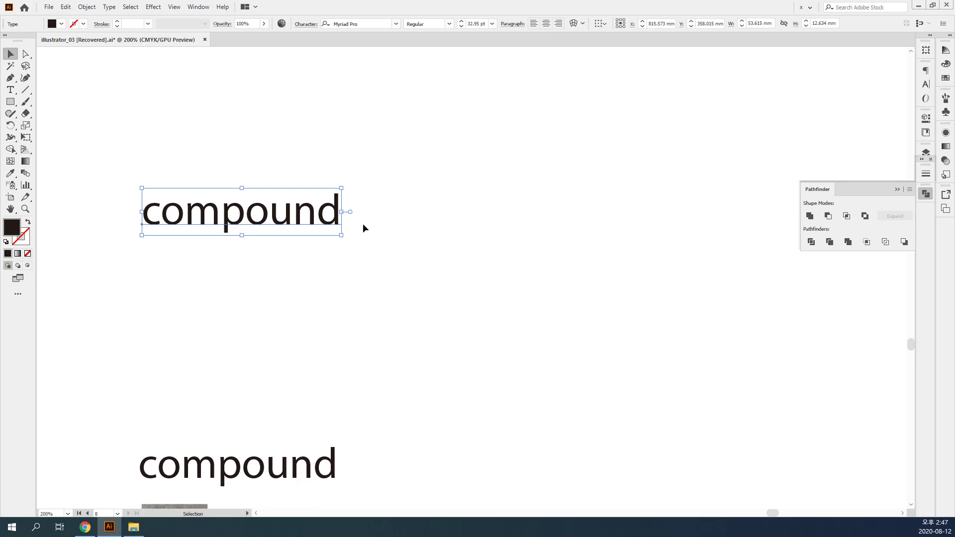
# Extend the copied label's first line to read "compound : 떨어져있는 도형을".
pyautogui.doubleClick(313, 218)
pyautogui.press('Right')
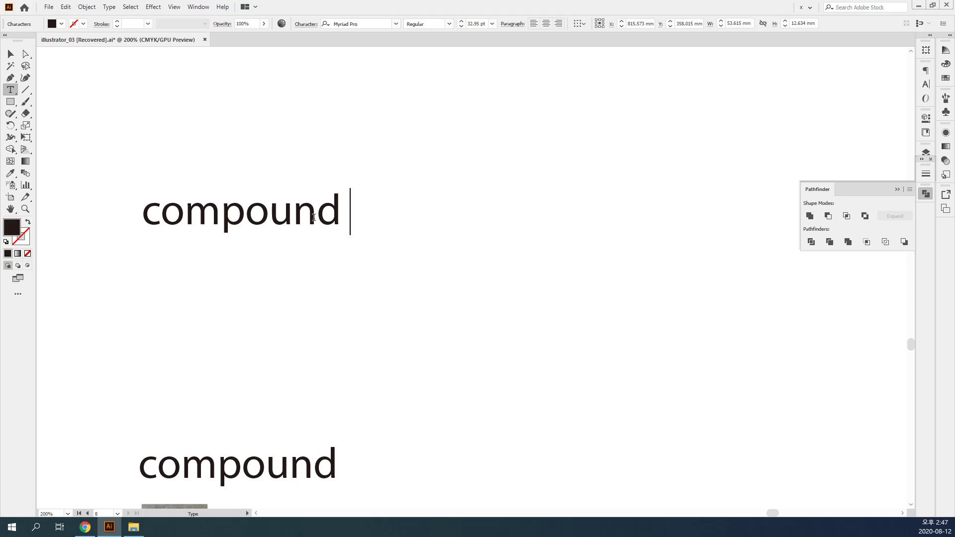
pyautogui.write(': 떨')
pyautogui.press('BackSpace')
pyautogui.press('BackSpace')
pyautogui.write('ㅓ')
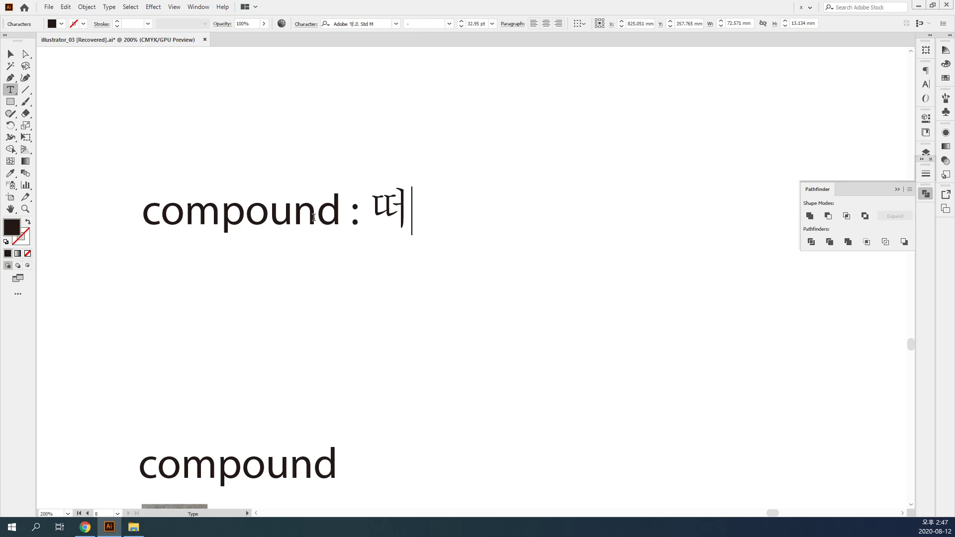
pyautogui.write('ㄹ어져있는 ')
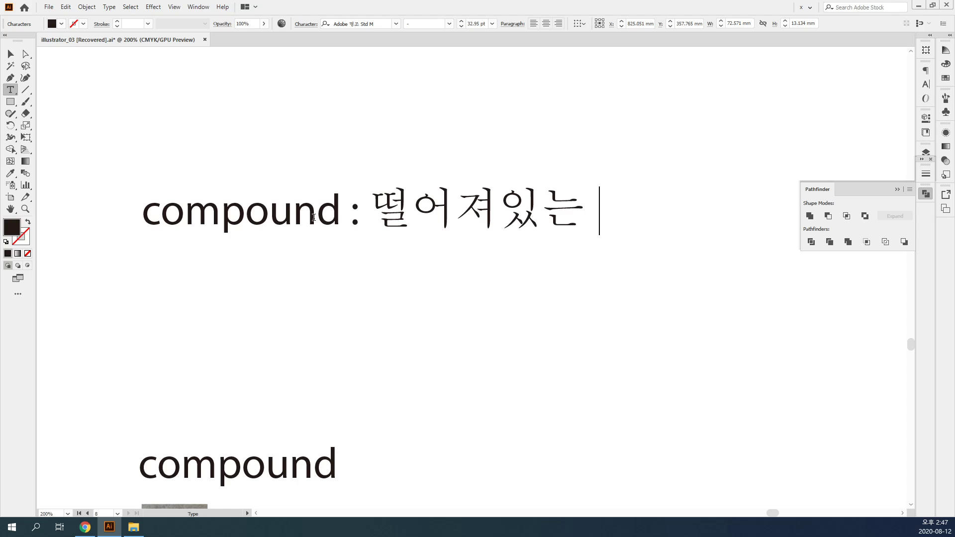
pyautogui.write('도형을 히')
pyautogui.press('BackSpace')
pyautogui.press('BackSpace')
pyautogui.press('BackSpace')
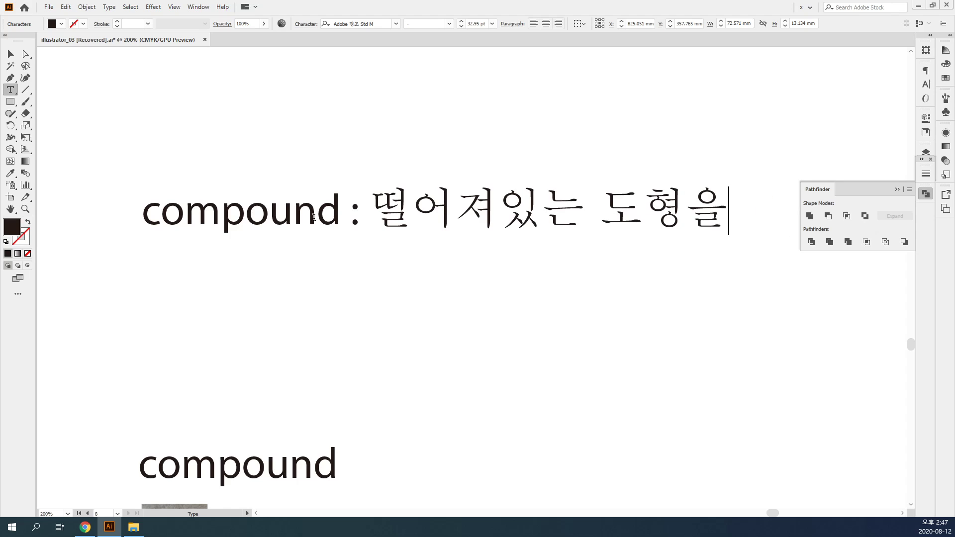
# Add a second line reading "하나의 도형으로 만드는 형태" and finish editing the text.
pyautogui.write('하나의 도형')
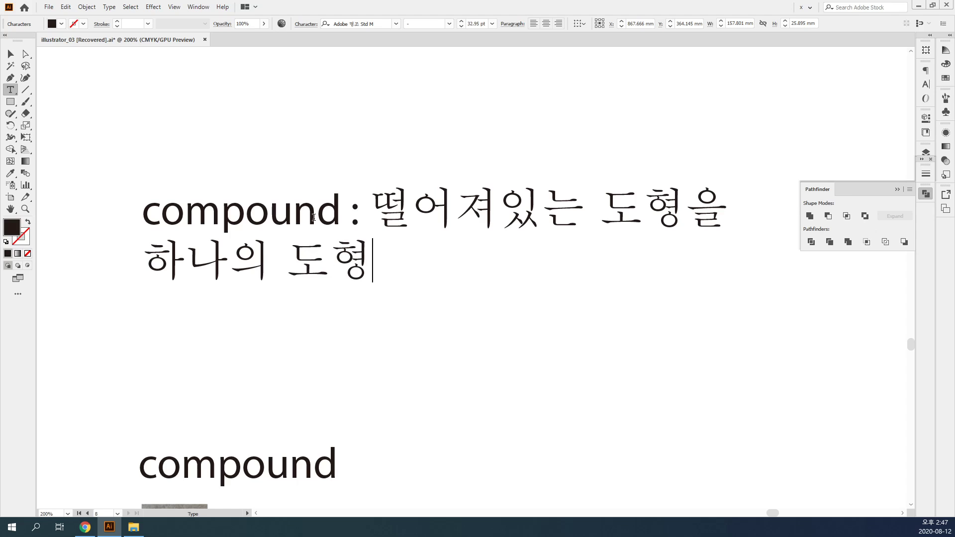
pyautogui.write('으로 만드는 형ㅌ')
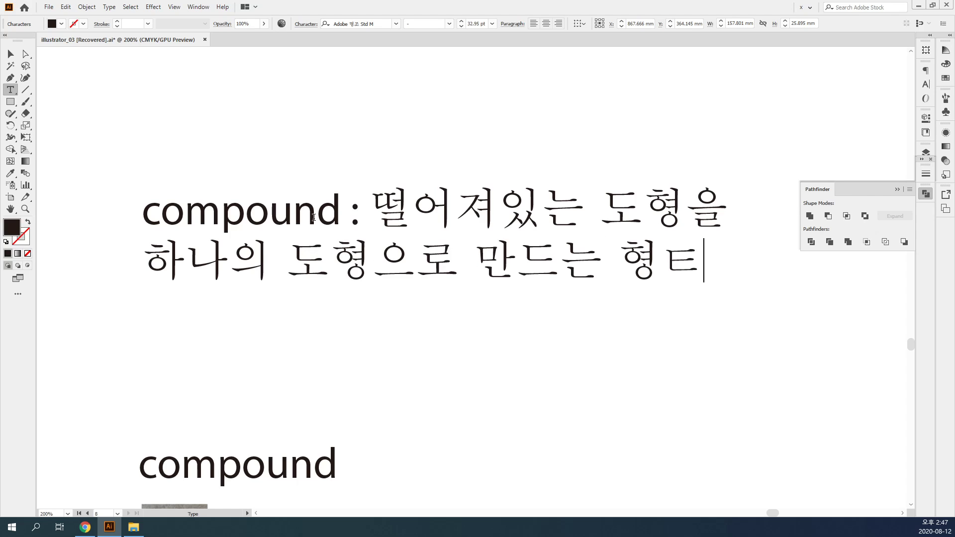
pyautogui.write('ㅐ')
pyautogui.press('Escape')
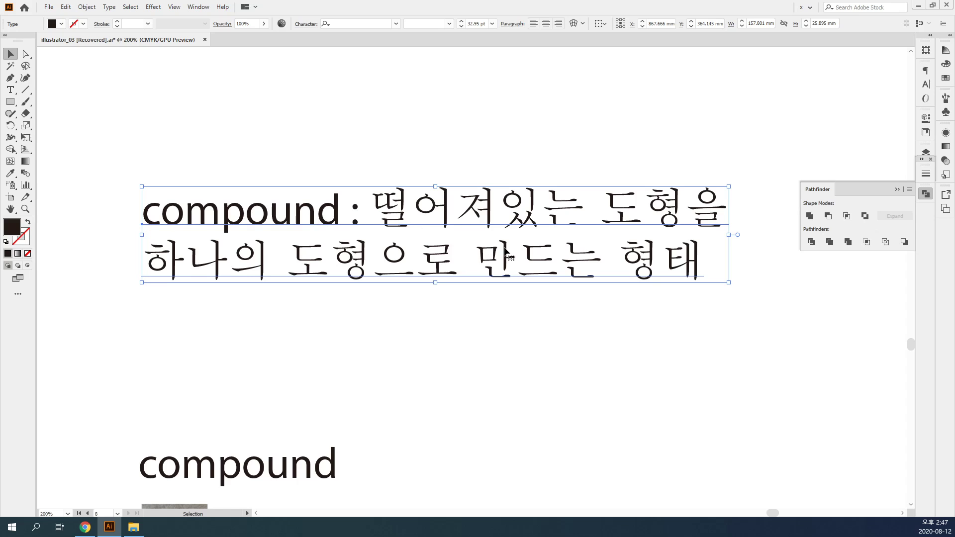
# Move the two-line compound definition up about 62 mm and about 12 mm left into empty space.
pyautogui.moveTo(505, 251); pyautogui.dragTo(477, 136)
pyautogui.scroll(5, 597, 298)
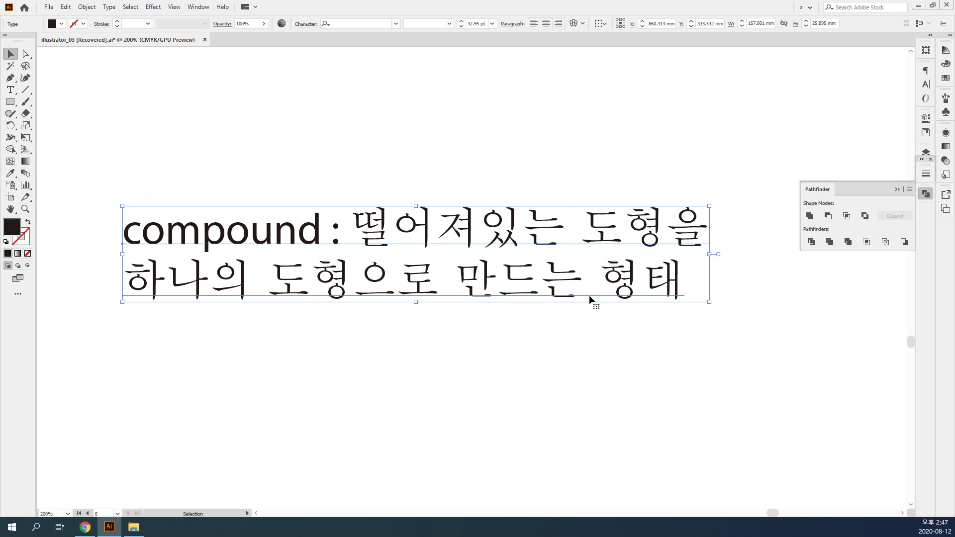
pyautogui.moveTo(590, 299); pyautogui.dragTo(577, 249)
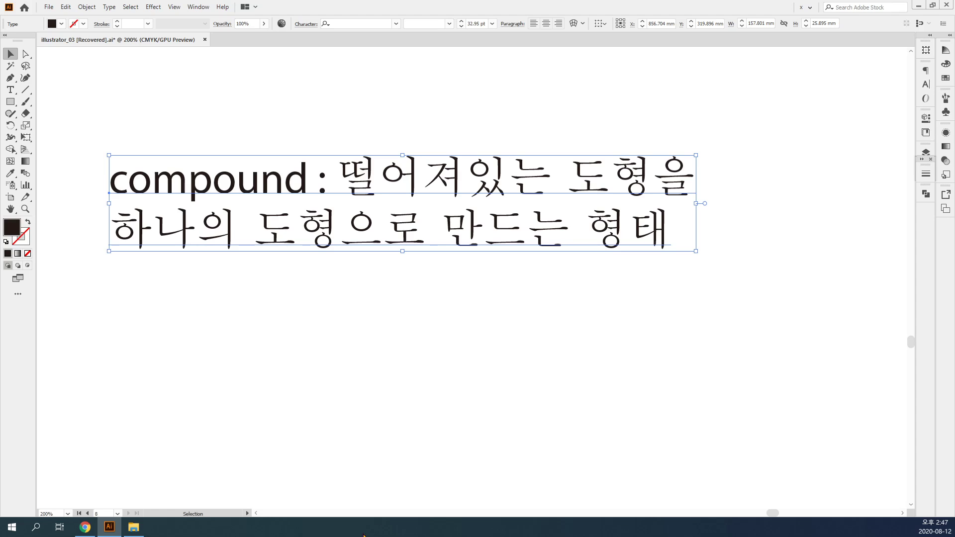
pyautogui.click(514, 422)
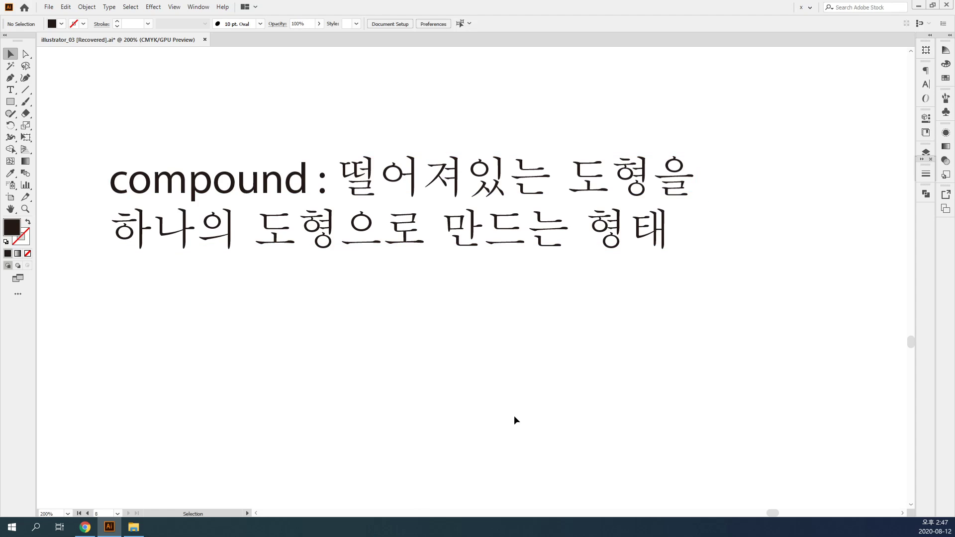
pyautogui.click(925, 193)
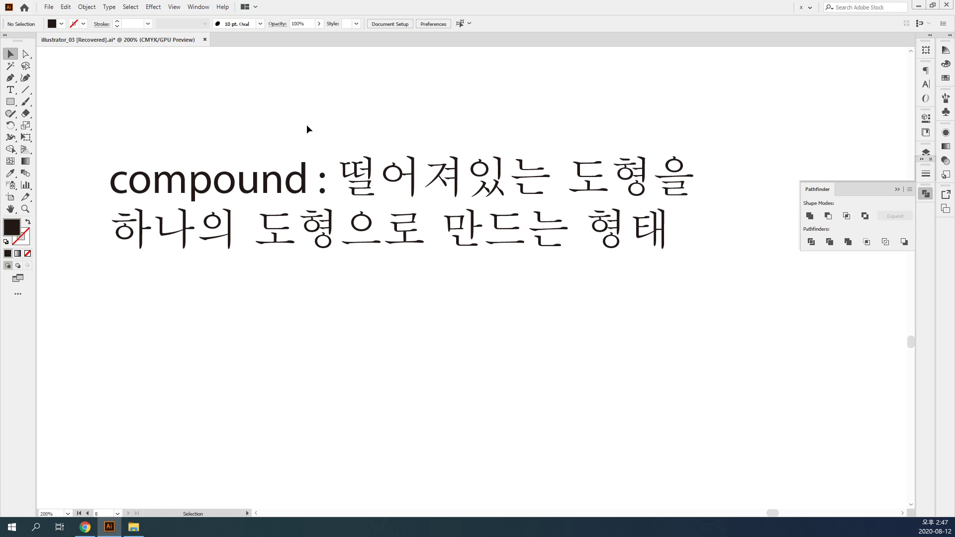
pyautogui.moveTo(474, 235); pyautogui.dragTo(469, 168)
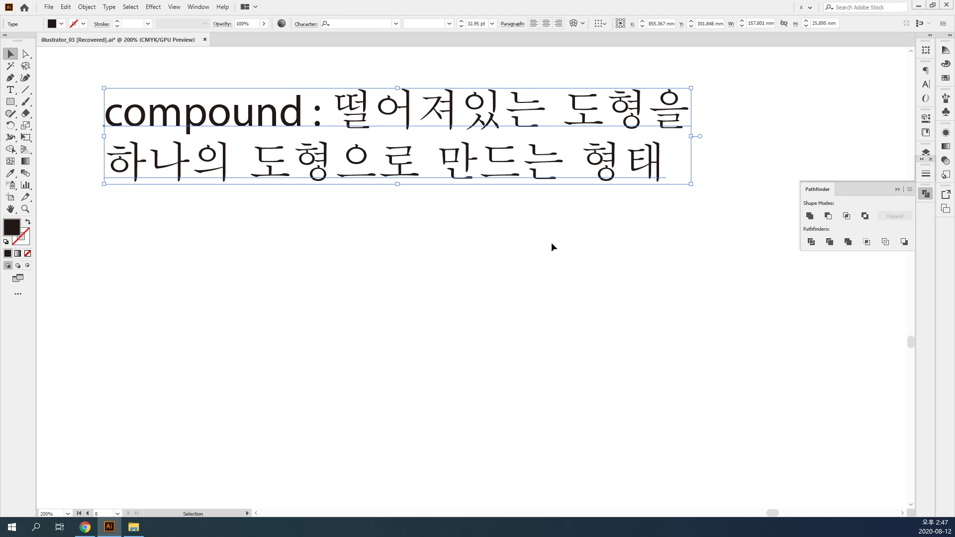
pyautogui.click(242, 268)
# Draw a black rectangle about 33 by 29 mm below the definition and copy it about 36 mm right and 7 mm up.
pyautogui.click(10, 102)
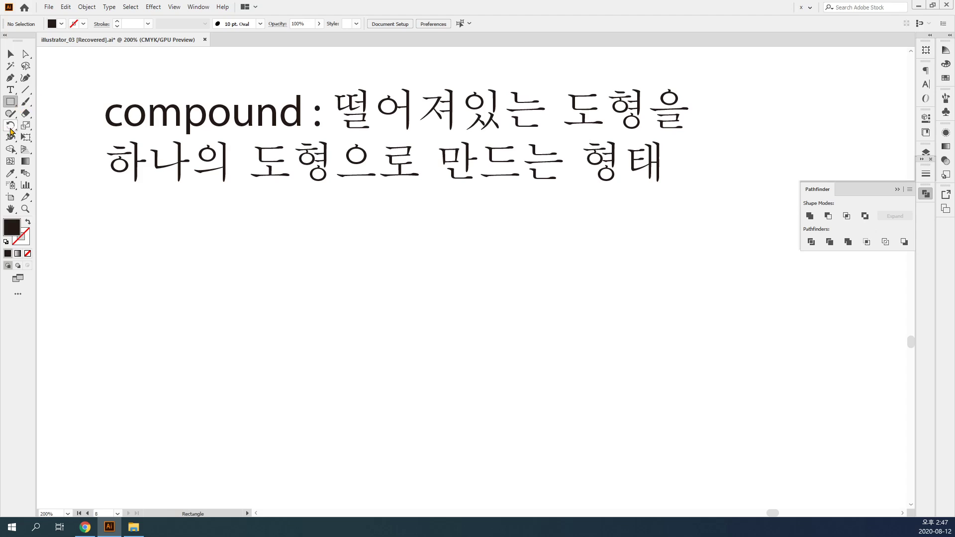
pyautogui.moveTo(212, 231)
pyautogui.mouseDown()
pyautogui.moveTo(332, 323)
pyautogui.moveTo(333, 339)
pyautogui.mouseUp()
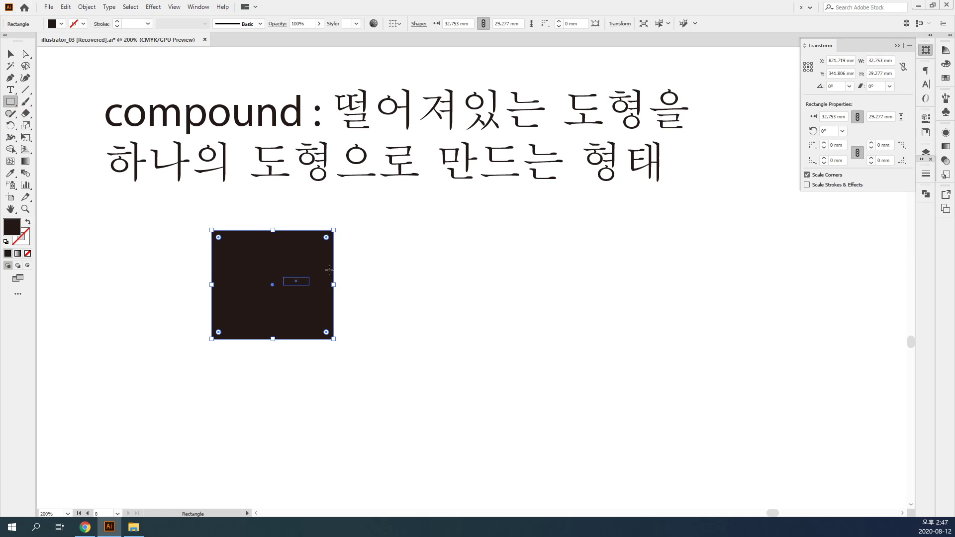
pyautogui.moveTo(329, 270); pyautogui.dragTo(351, 261)
pyautogui.hotkey('ctrl', 'z')
pyautogui.press('v')
pyautogui.moveTo(295, 303); pyautogui.dragTo(428, 277)
pyautogui.click(446, 333)
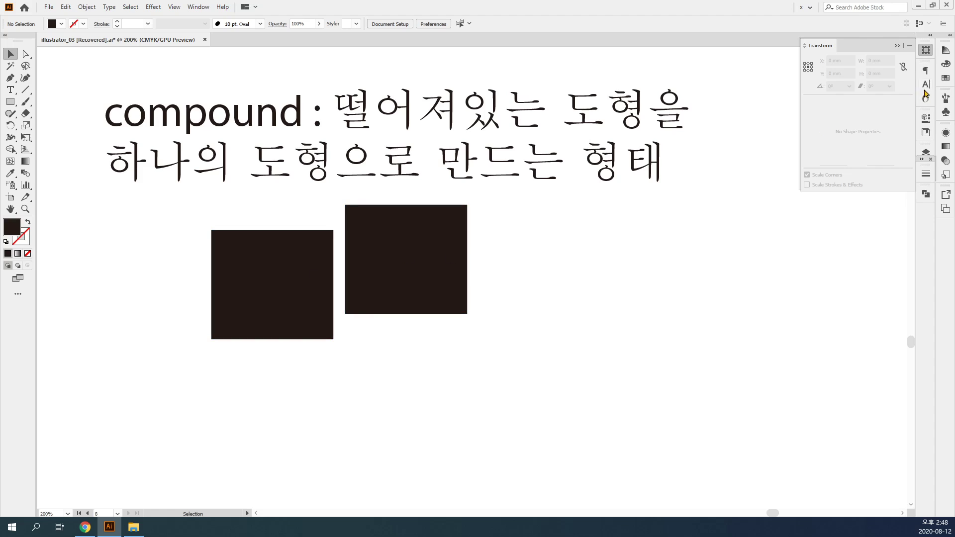
# Fill the right rectangle with dark blue and the left rectangle with a very light blue.
pyautogui.click(452, 257)
pyautogui.click(946, 65)
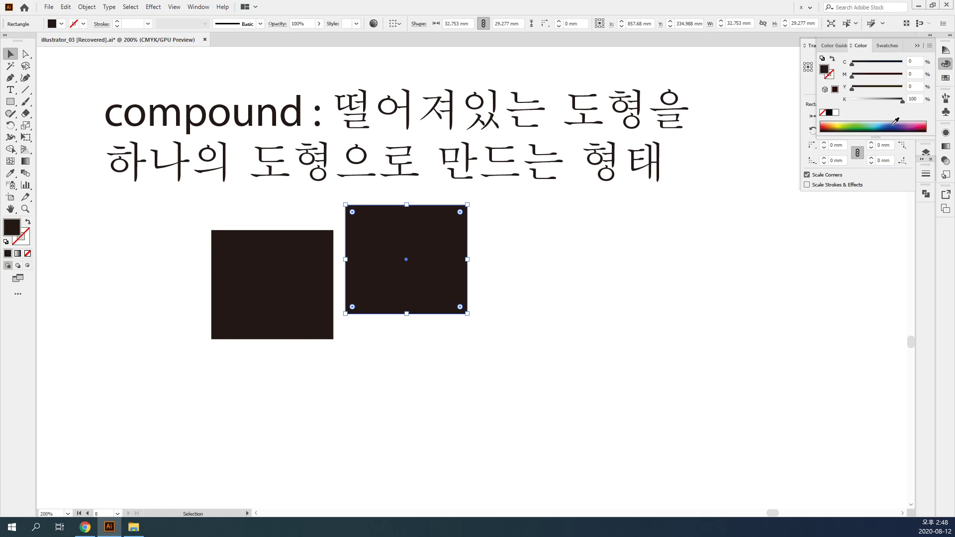
pyautogui.click(895, 126)
pyautogui.click(304, 287)
pyautogui.click(873, 123)
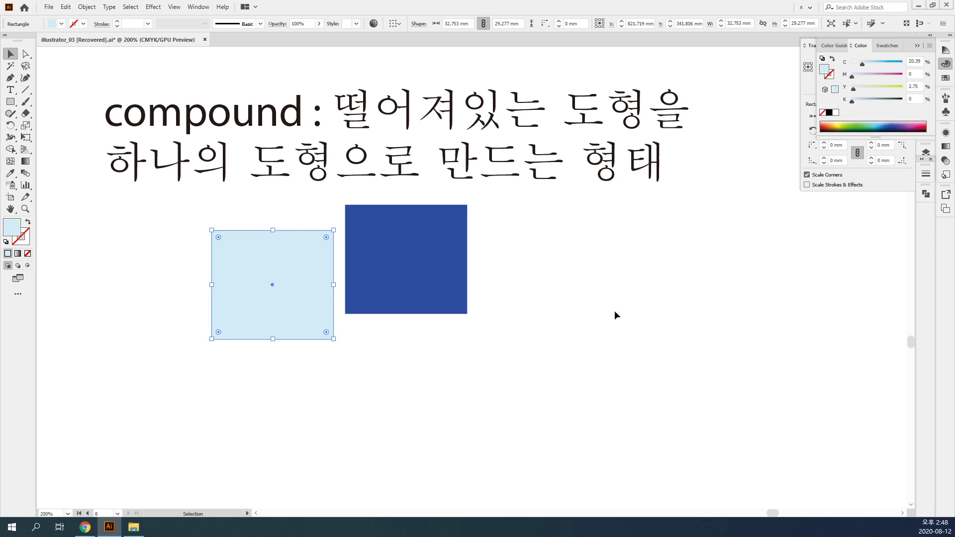
pyautogui.moveTo(555, 365); pyautogui.dragTo(203, 228)
pyautogui.click(87, 7)
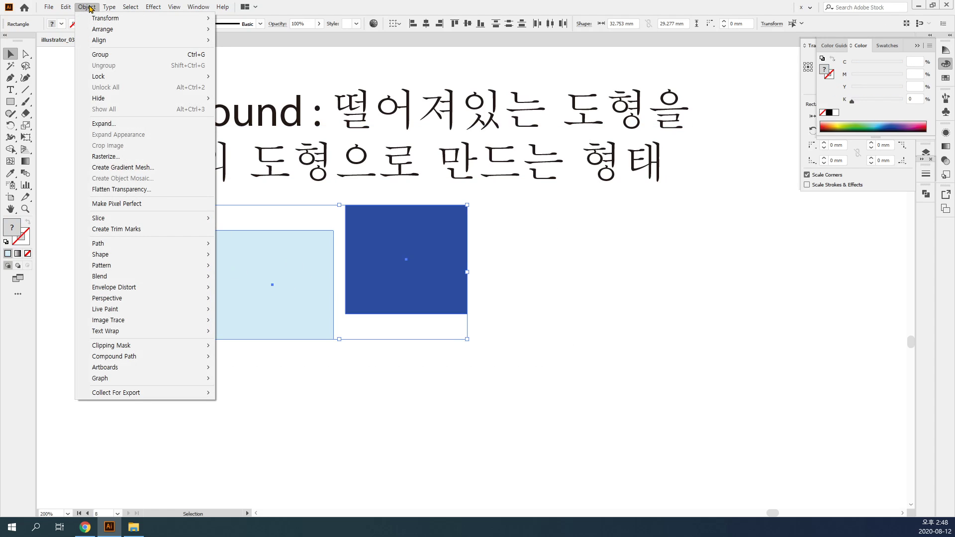
pyautogui.moveTo(133, 357)
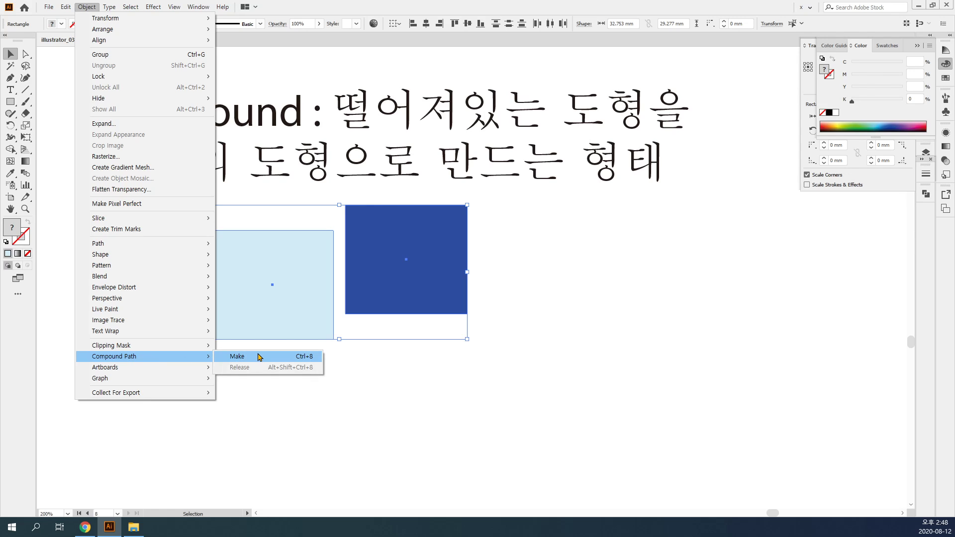
pyautogui.click(416, 419)
# Move the dark blue rectangle left to overlap the light blue one and make a compound path from both.
pyautogui.moveTo(386, 253); pyautogui.dragTo(354, 240)
pyautogui.moveTo(425, 404); pyautogui.dragTo(319, 289)
pyautogui.click(87, 7)
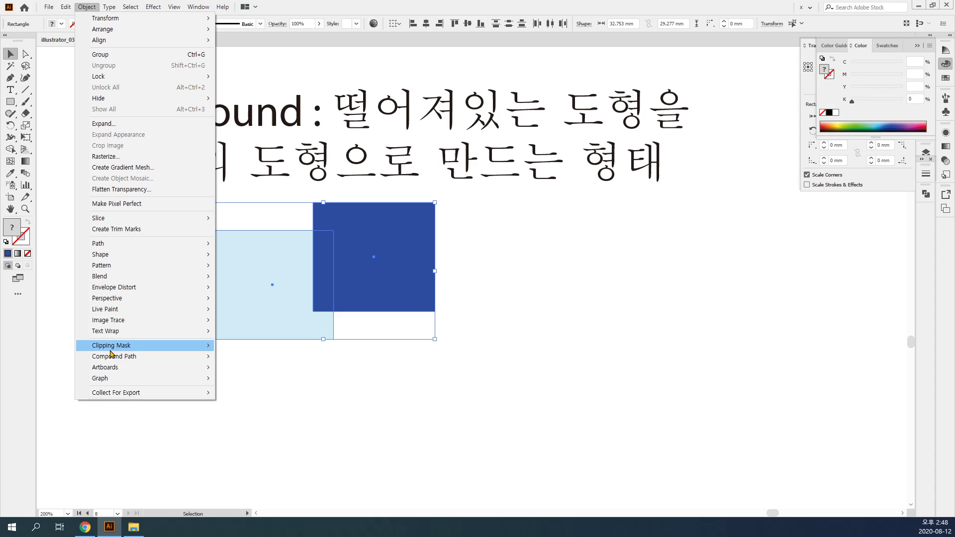
pyautogui.moveTo(114, 357)
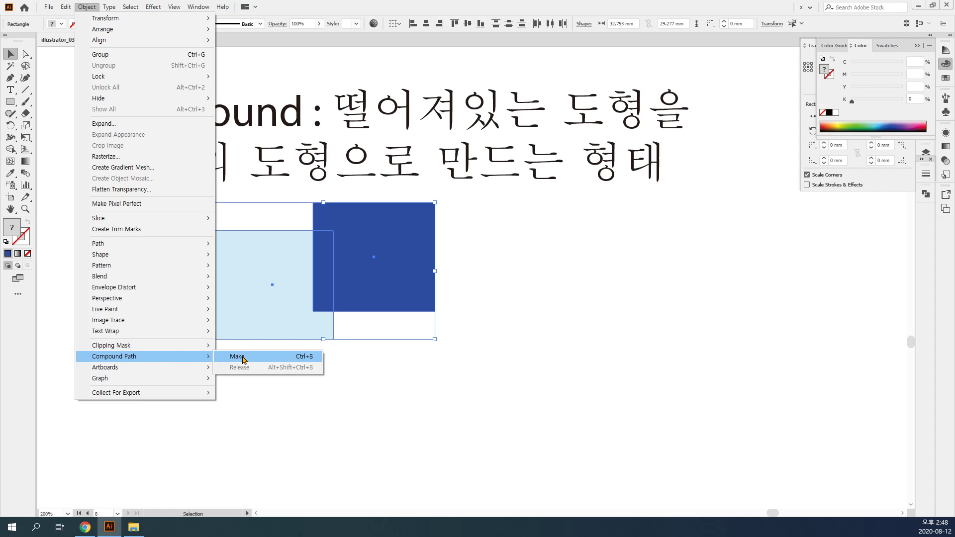
pyautogui.click(243, 357)
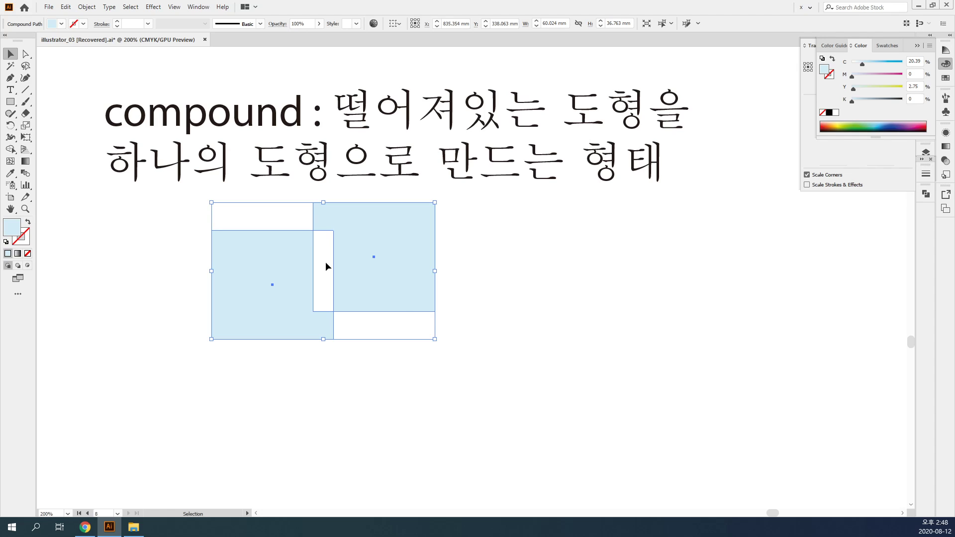
pyautogui.click(444, 357)
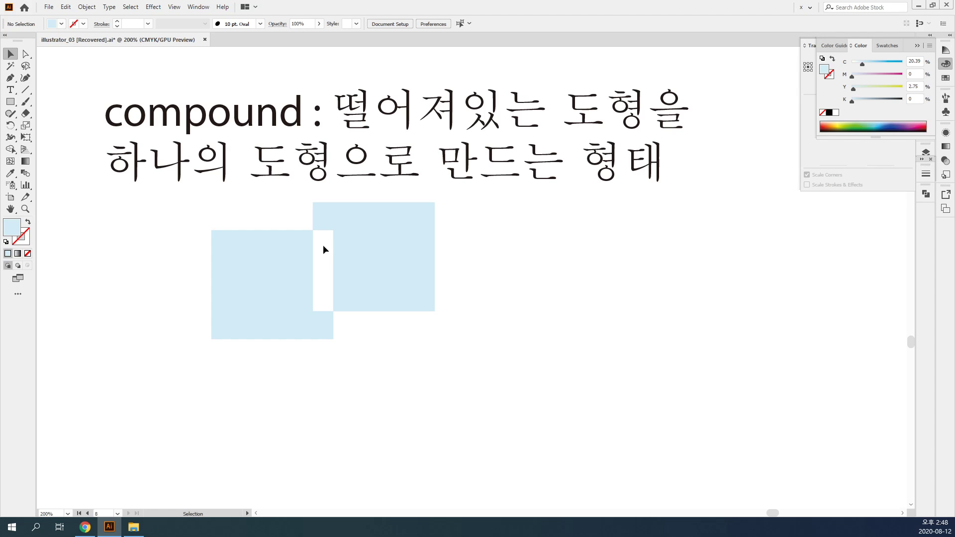
# Undo the compound path and copy the dark blue rectangle down and to the right, clear of the overlapping pair.
pyautogui.hotkey('ctrl', 'z')
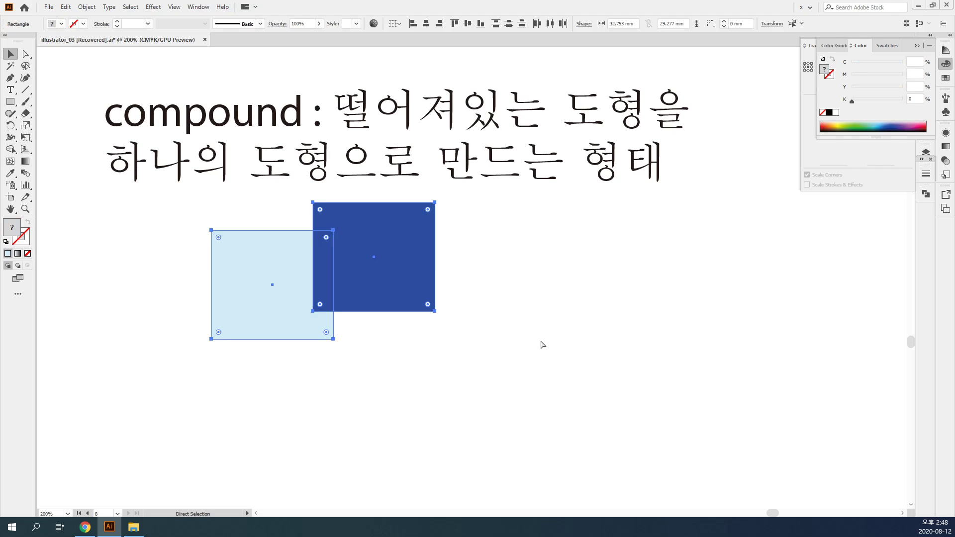
pyautogui.click(559, 360)
pyautogui.moveTo(423, 271); pyautogui.dragTo(452, 384)
pyautogui.click(605, 425)
# Unite the overlapping light blue and dark blue rectangles into one shape with Pathfinder.
pyautogui.click(263, 259)
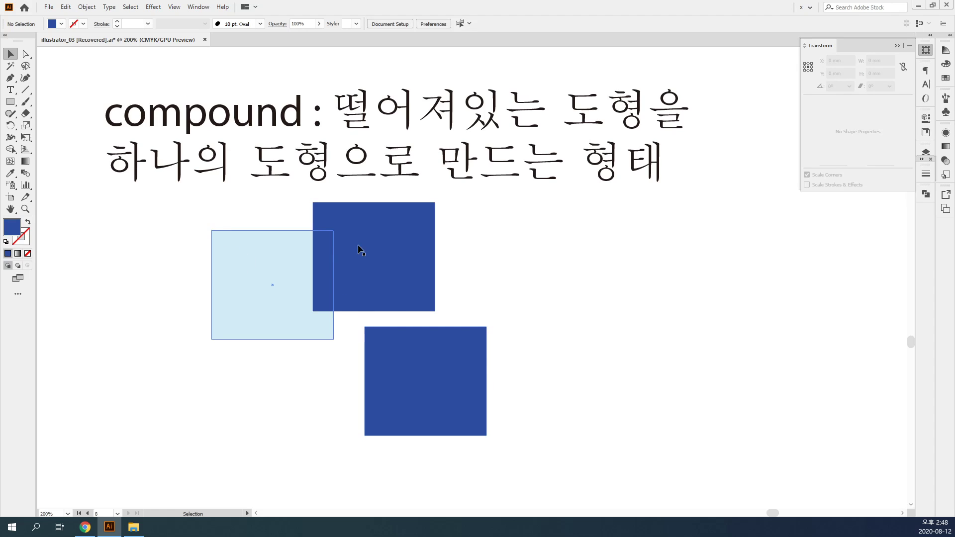
pyautogui.keyDown('shift'); pyautogui.click(321, 234); pyautogui.keyUp('shift')
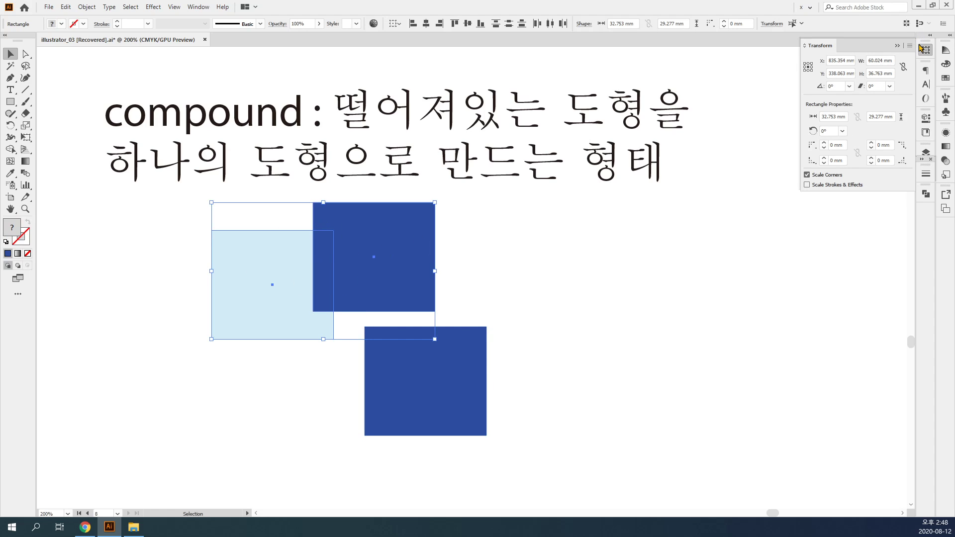
pyautogui.click(925, 194)
pyautogui.click(809, 221)
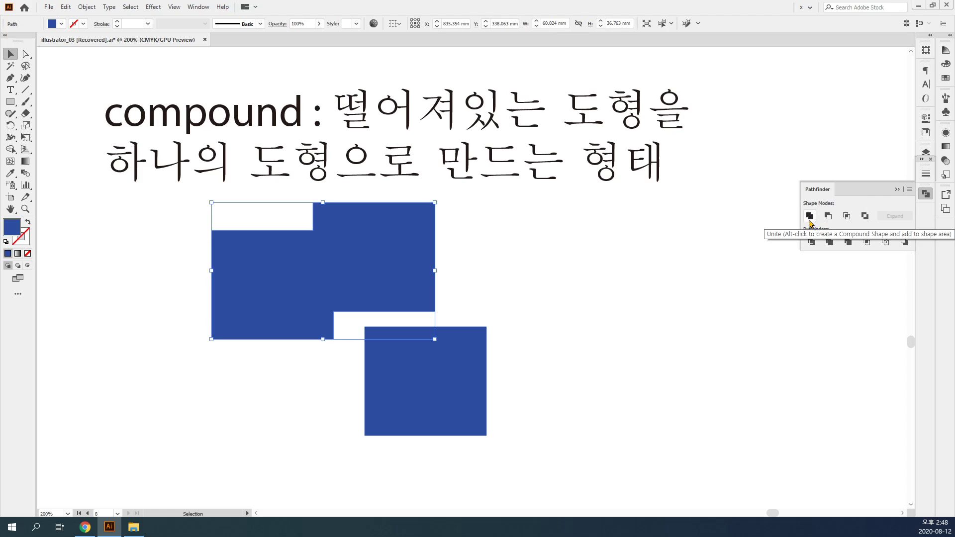
# Make a compound path from the united shape and the separate blue rectangle below it.
pyautogui.moveTo(710, 334); pyautogui.dragTo(169, 285)
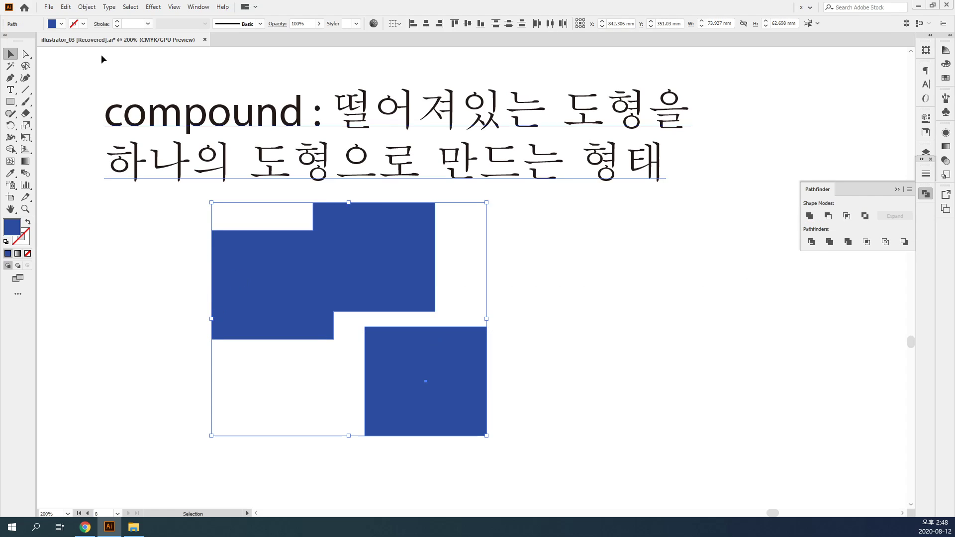
pyautogui.click(87, 8)
pyautogui.moveTo(117, 356)
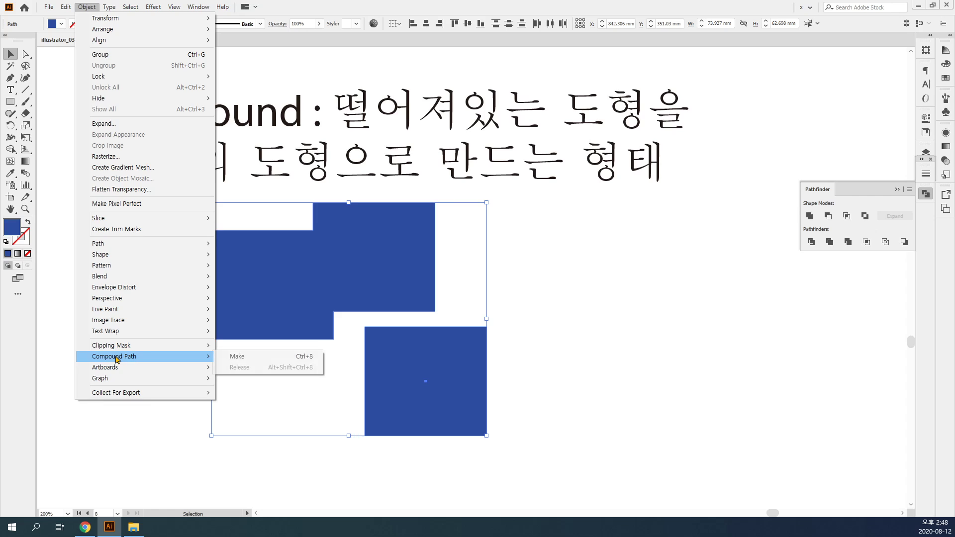
pyautogui.click(247, 359)
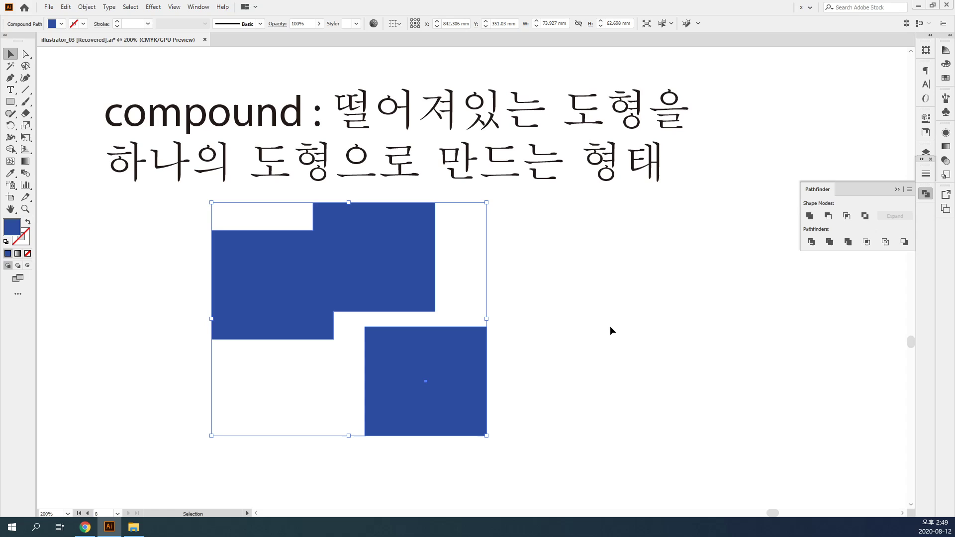
pyautogui.click(610, 326)
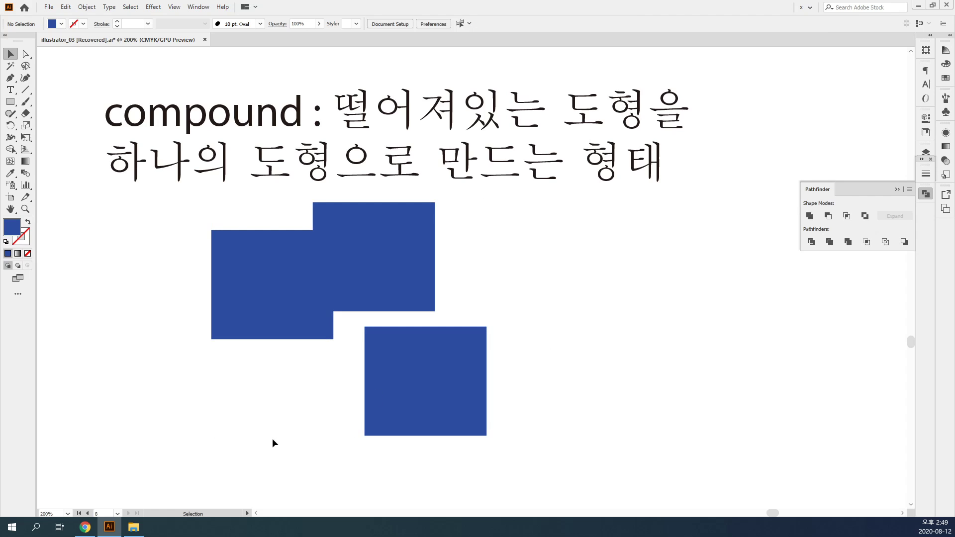
# Switch to Chrome, search Google for "스파게티 팩키지" and maximize the browser window.
pyautogui.click(85, 527)
pyautogui.click(492, 32)
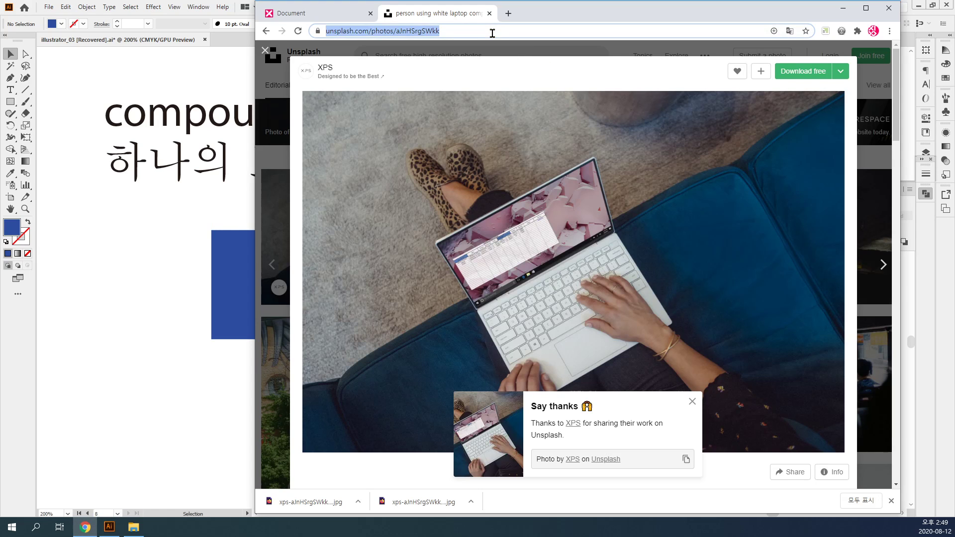
pyautogui.write('s')
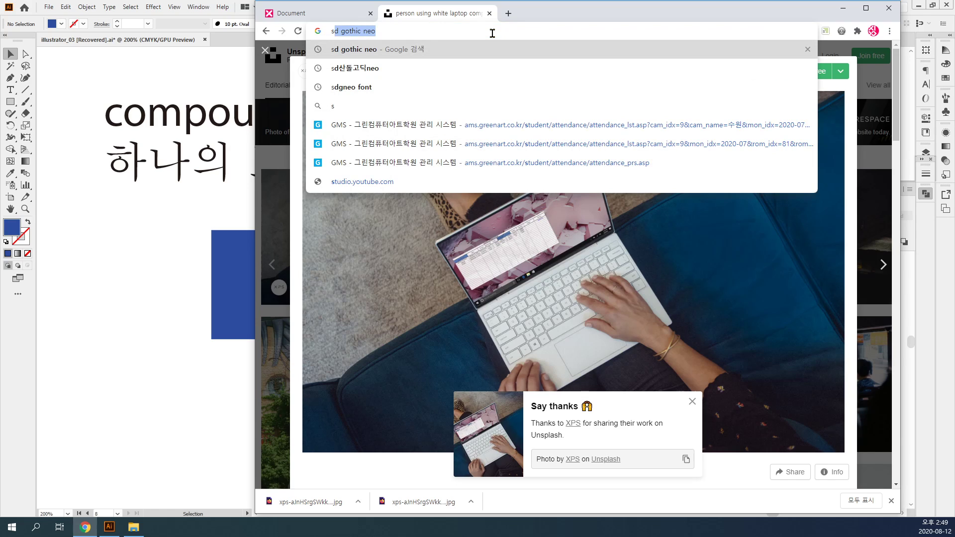
pyautogui.press('BackSpace')
pyautogui.press('BackSpace')
pyautogui.write('슾파게티')
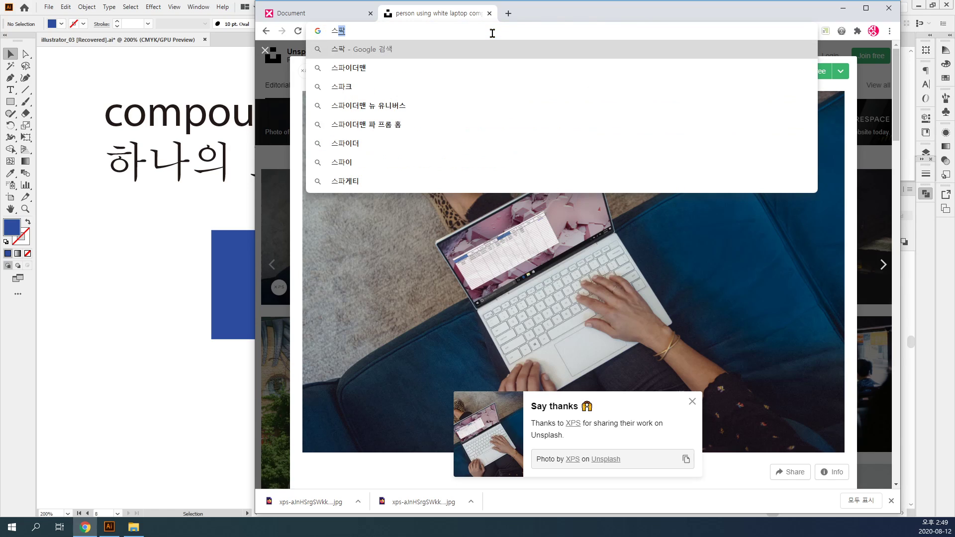
pyautogui.write(' 팩키')
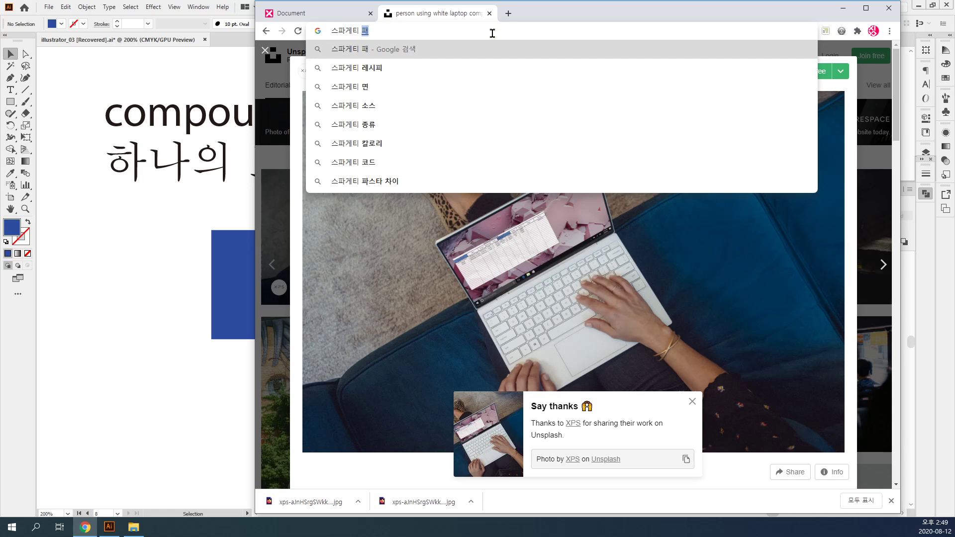
pyautogui.write('지')
pyautogui.press('Return')
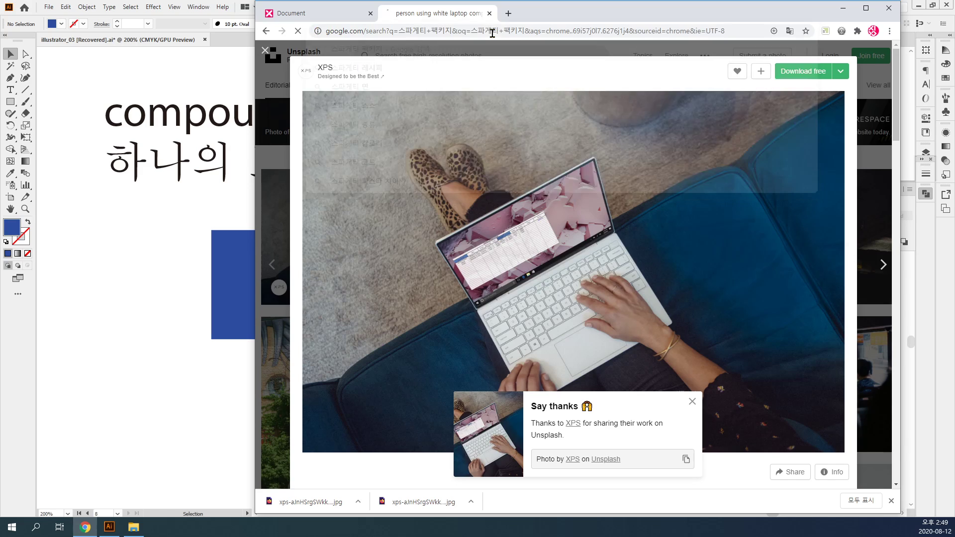
pyautogui.doubleClick(608, 13)
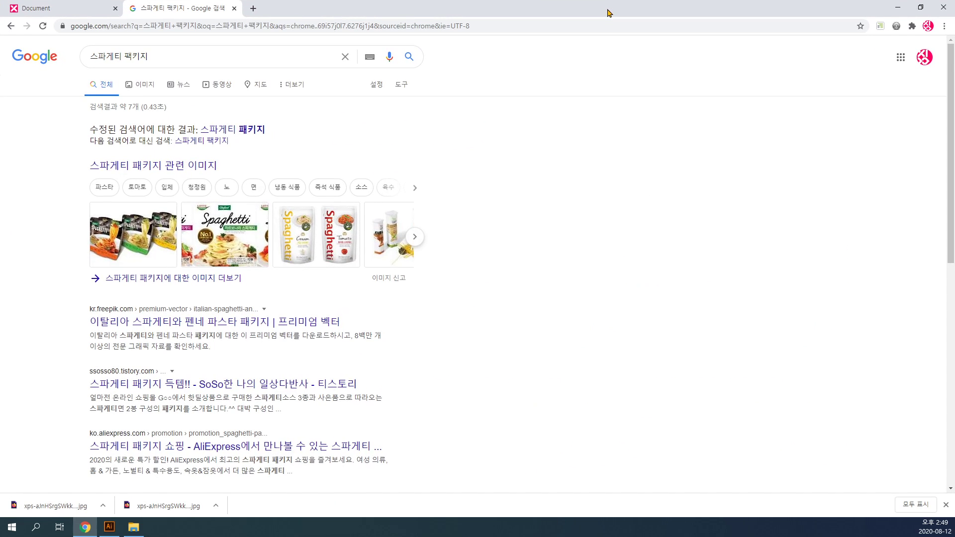
# Examine the pasta packaging image results with windowed box designs, and return to Illustrator.
pyautogui.click(384, 240)
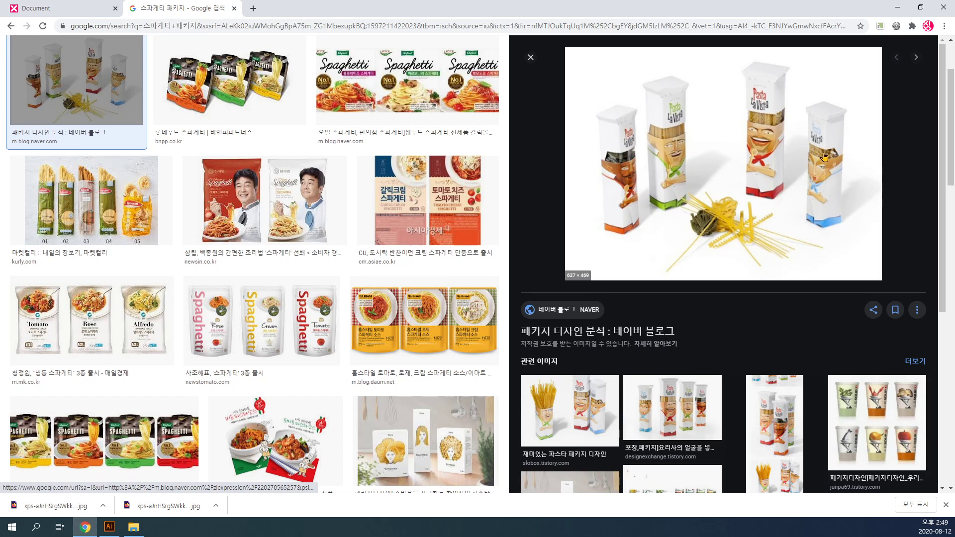
pyautogui.scroll(-3, 906, 438)
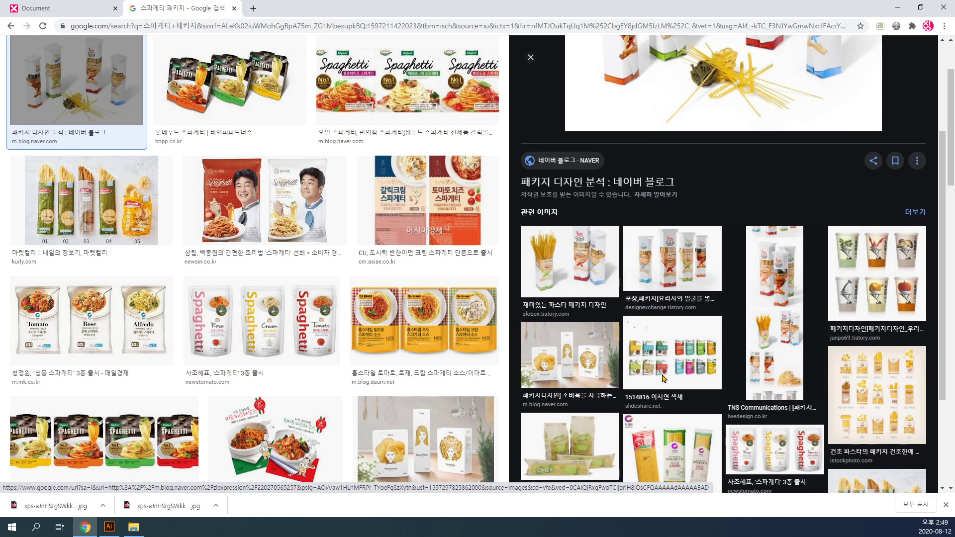
pyautogui.click(436, 451)
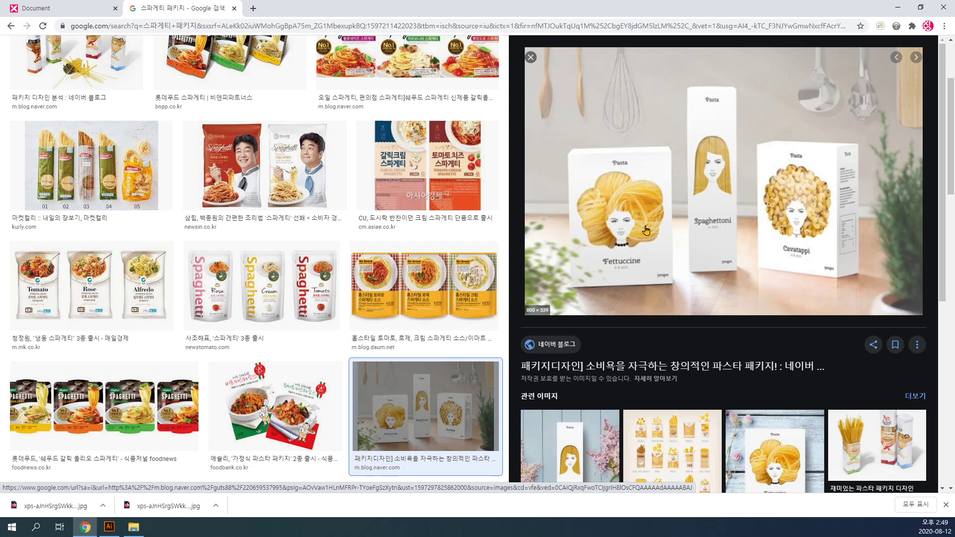
pyautogui.scroll(-6, 703, 236)
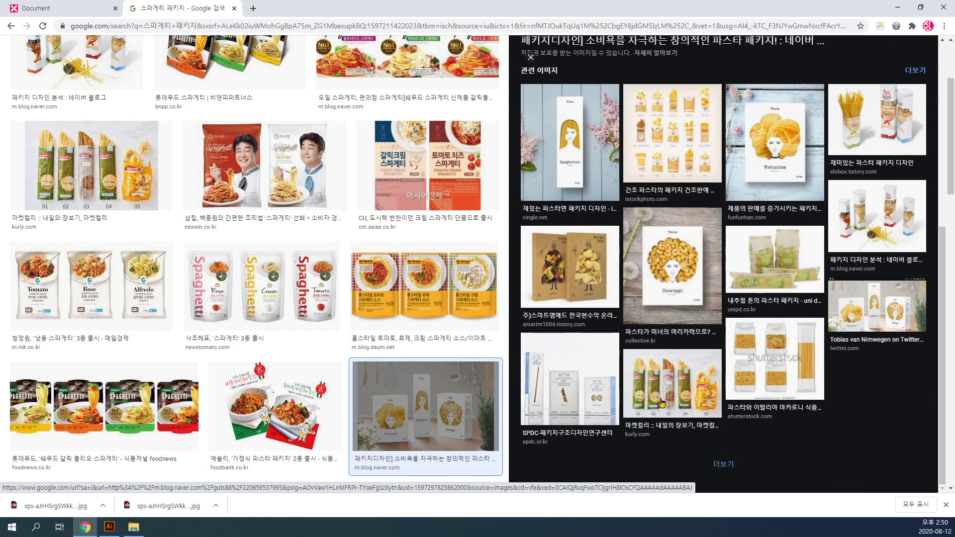
pyautogui.click(583, 401)
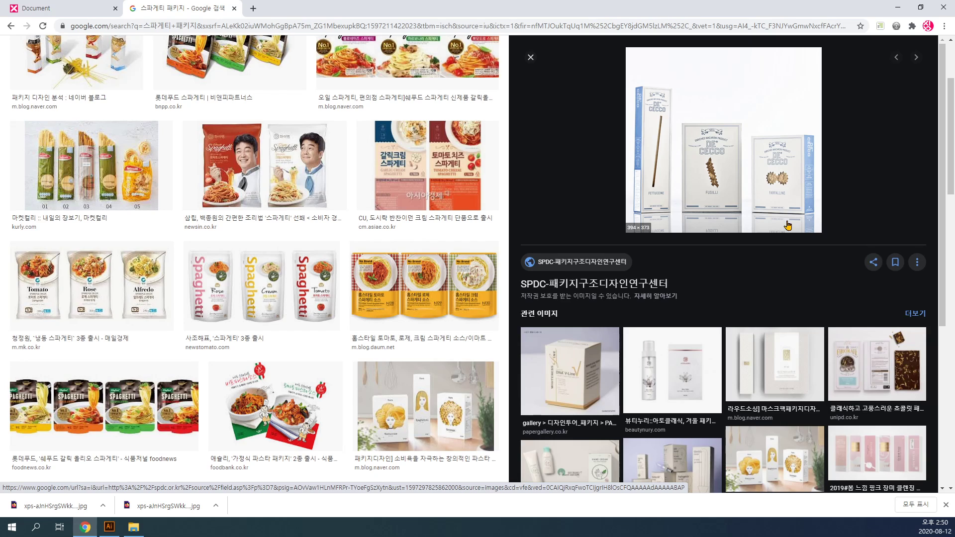
pyautogui.click(897, 7)
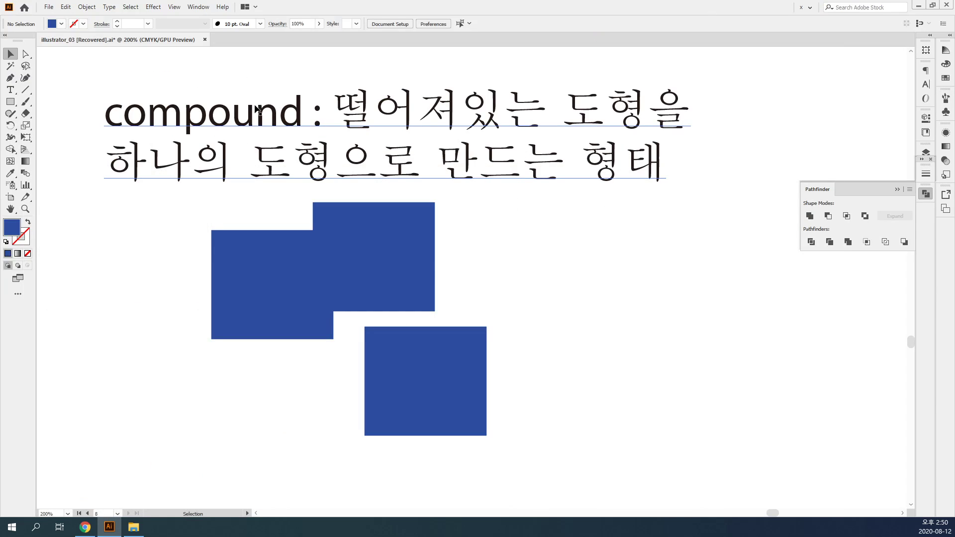
# Delete the blue compound path below the compound definition text.
pyautogui.click(87, 8)
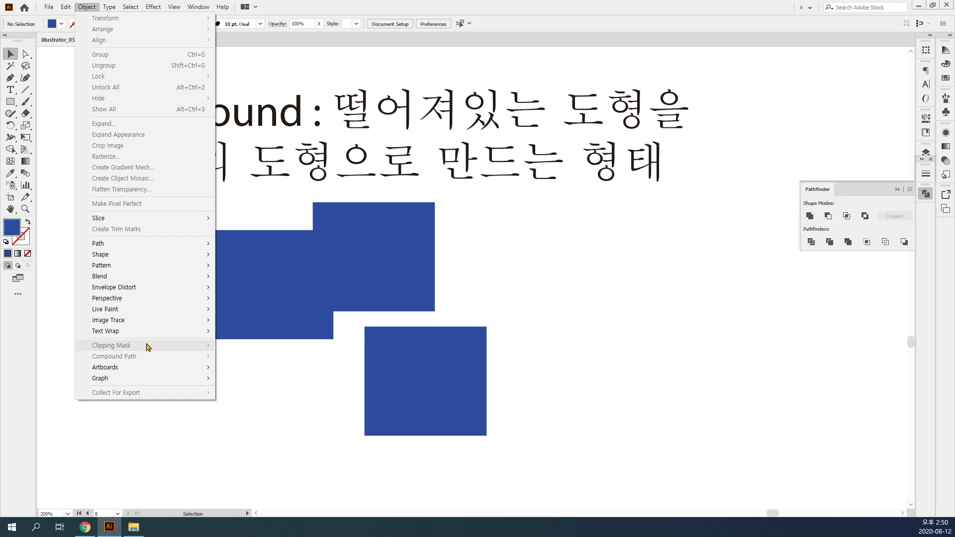
pyautogui.click(573, 336)
pyautogui.scroll(-5, 477, 158)
pyautogui.click(386, 162)
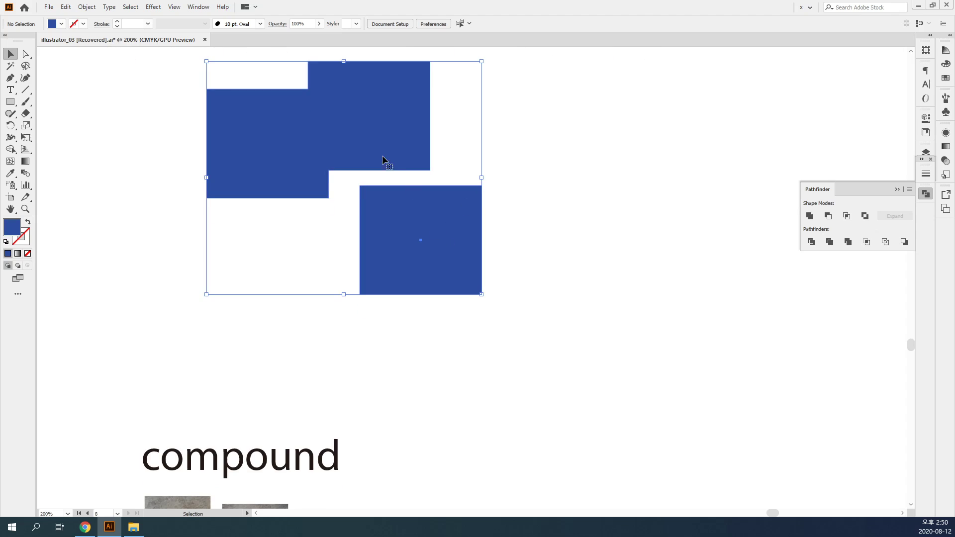
pyautogui.press('Delete')
pyautogui.scroll(6, 376, 269)
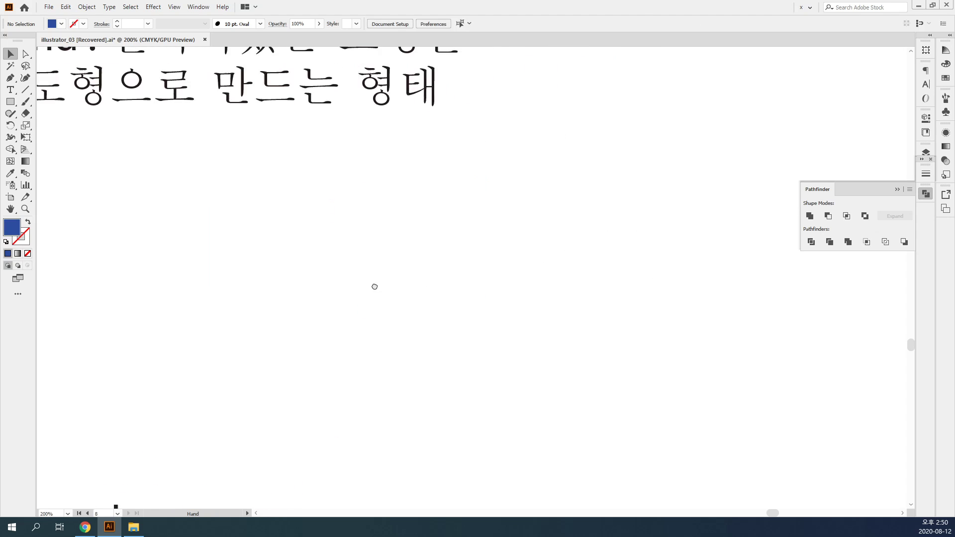
# Create a new document and place the text "clipping mask" near the upper left of the artboard.
pyautogui.hotkey('ctrl', 'n')
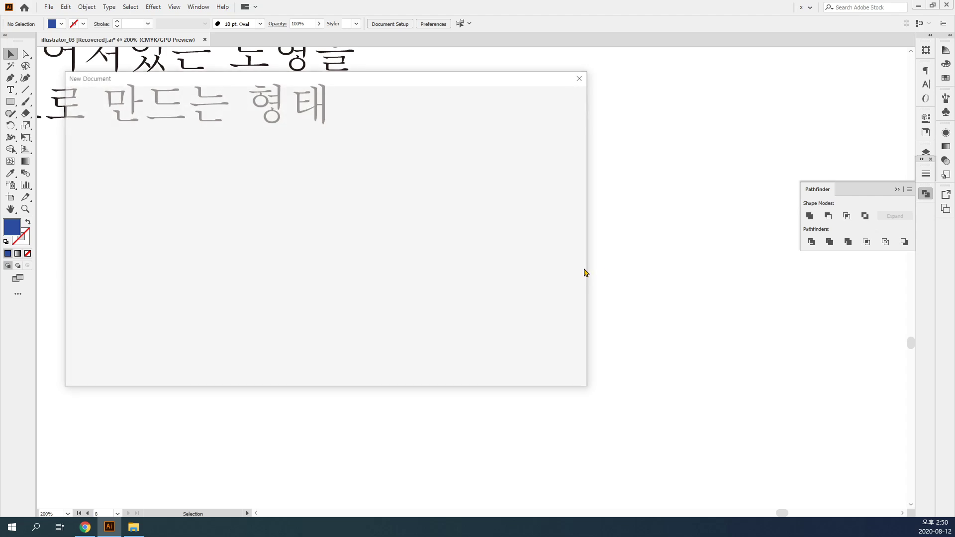
pyautogui.click(523, 370)
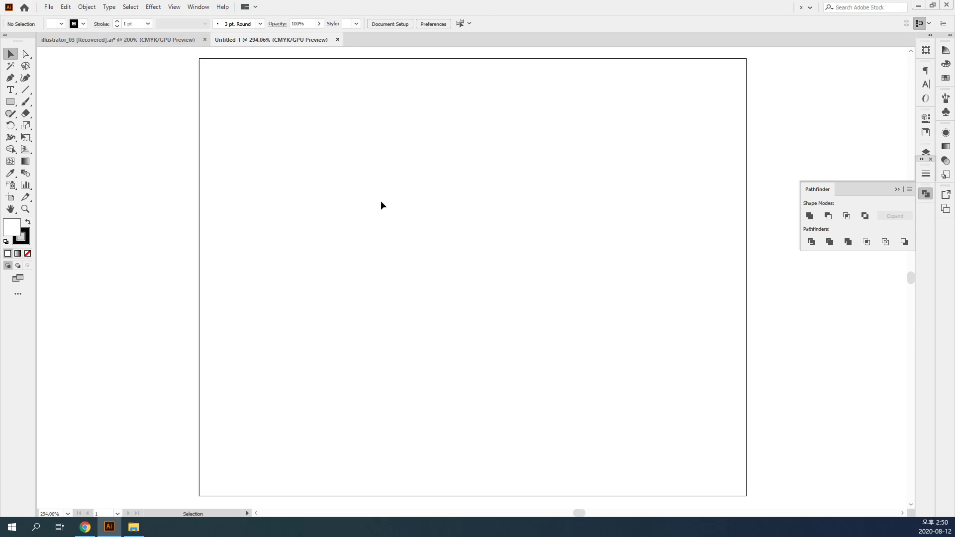
pyautogui.click(10, 90)
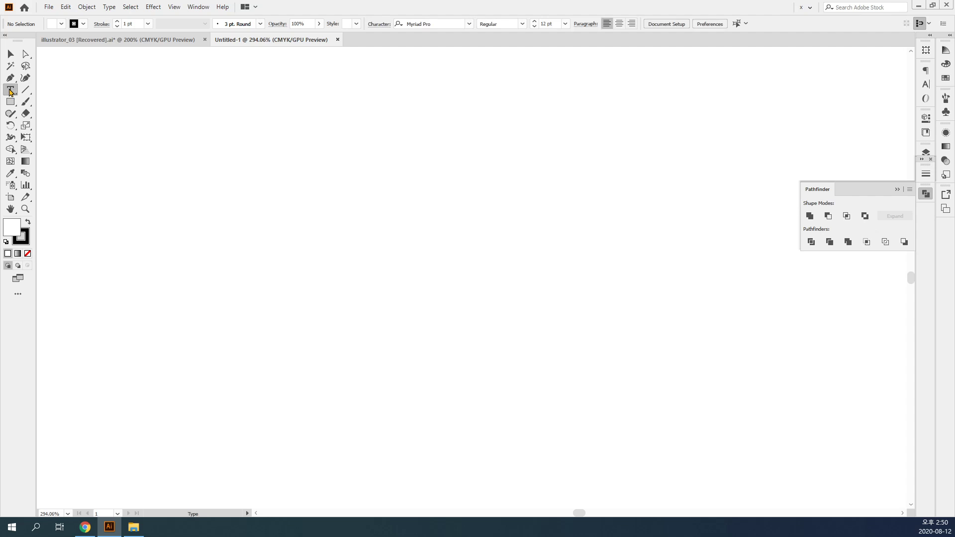
pyautogui.click(274, 114)
pyautogui.write('cl')
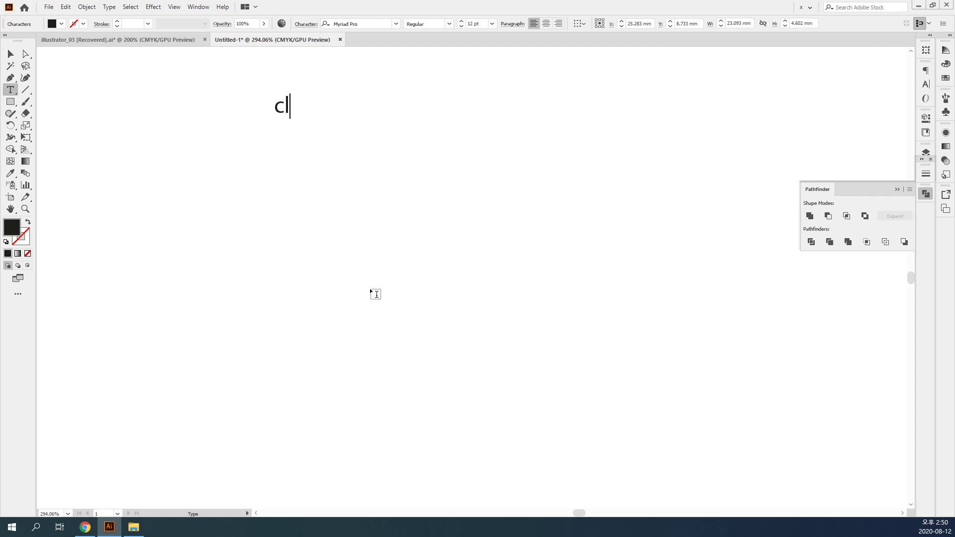
pyautogui.write('ipping mask')
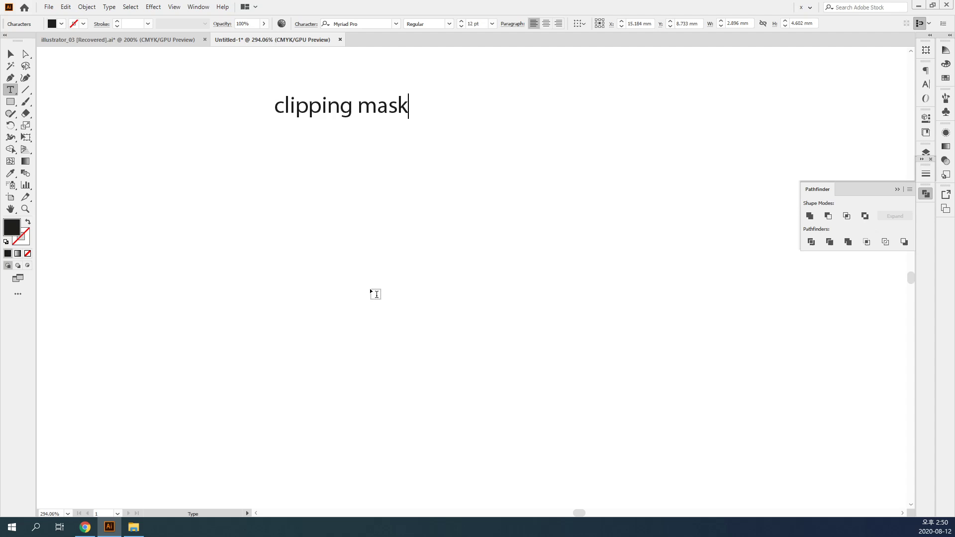
pyautogui.press('Escape')
pyautogui.moveTo(351, 112); pyautogui.dragTo(235, 100)
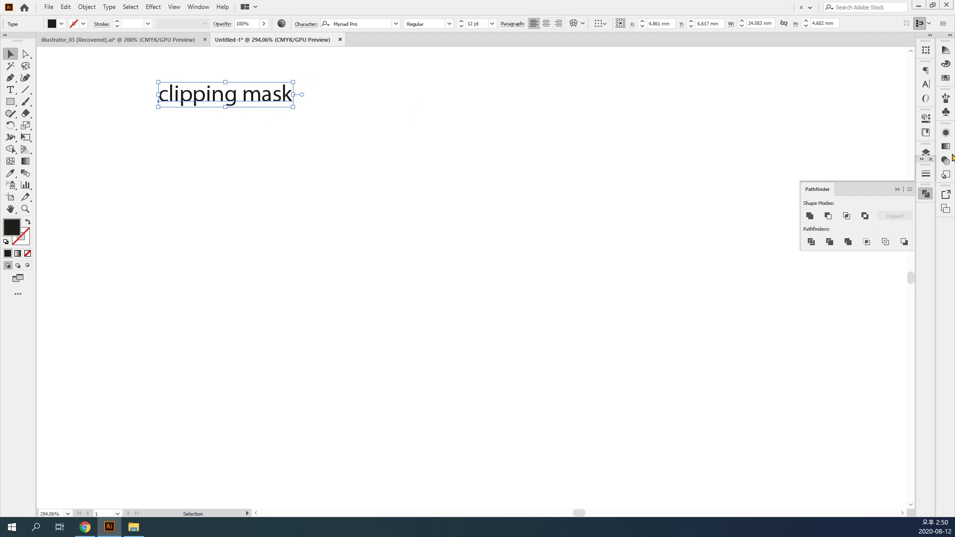
# Change the font of the "clipping mask" text to Noto Sans CJK KR.
pyautogui.click(925, 84)
pyautogui.click(908, 81)
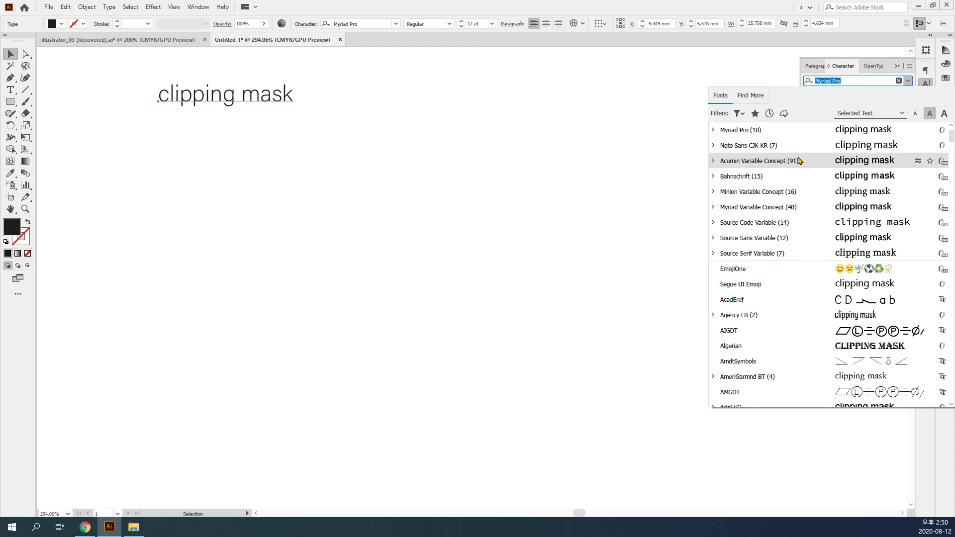
pyautogui.click(875, 146)
pyautogui.click(367, 154)
# Copy the "clipping mask" text to its right and replace the copy's wording with "하나의 틀을 맨앞에 두고, 필요한 내용이미지/도형등을".
pyautogui.moveTo(273, 100); pyautogui.dragTo(370, 105)
pyautogui.doubleClick(370, 104)
pyautogui.hotkey('ctrl', 'a')
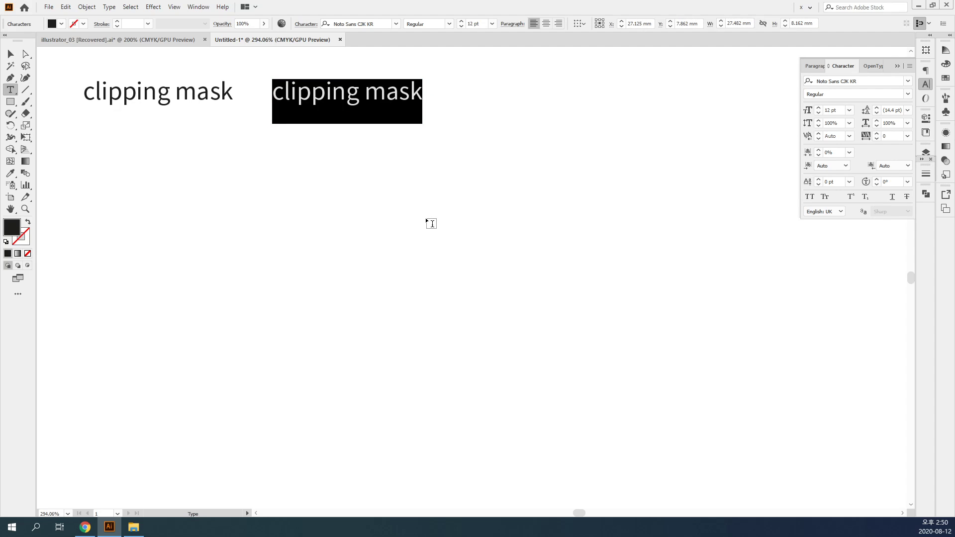
pyautogui.write('하나의 트')
pyautogui.write('ㄹ')
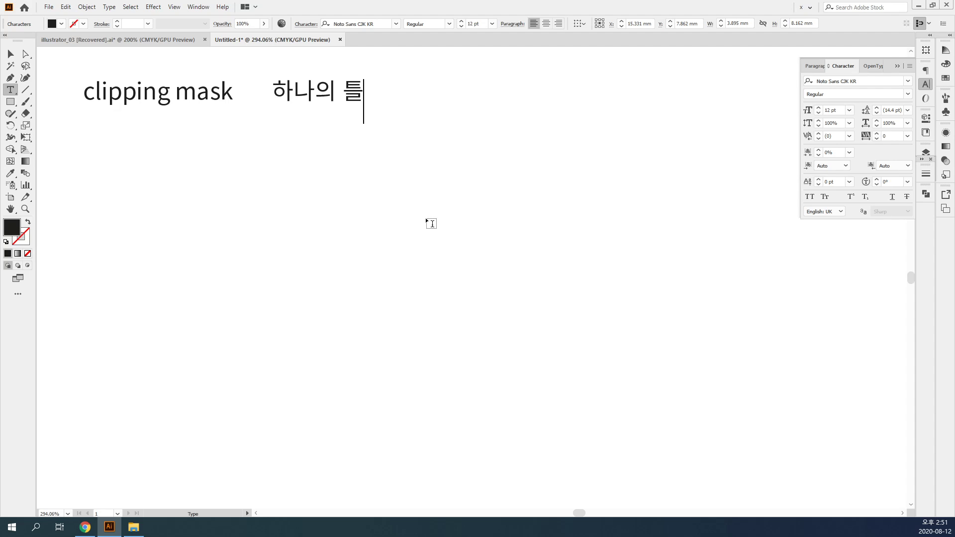
pyautogui.write('을 맨앞에')
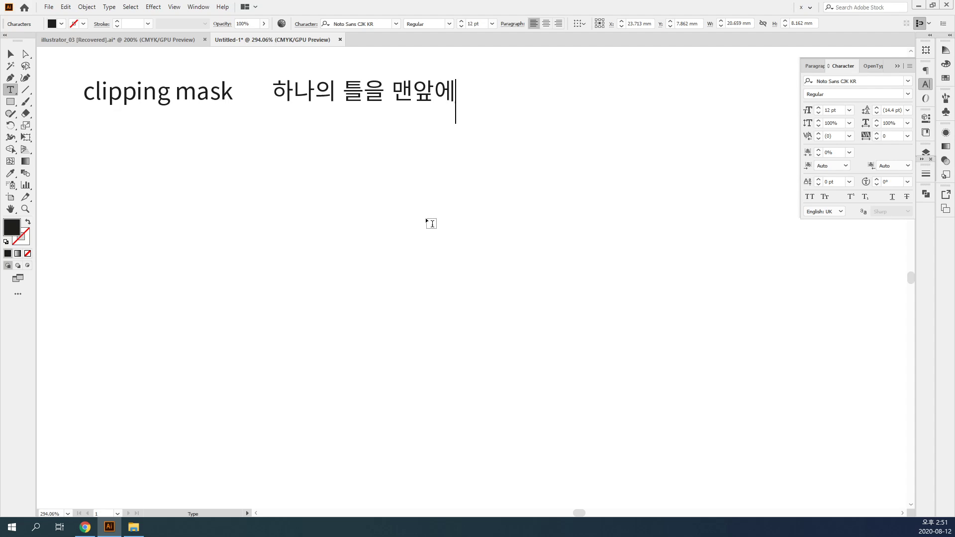
pyautogui.write(' ㄷㅜ고, 필요한')
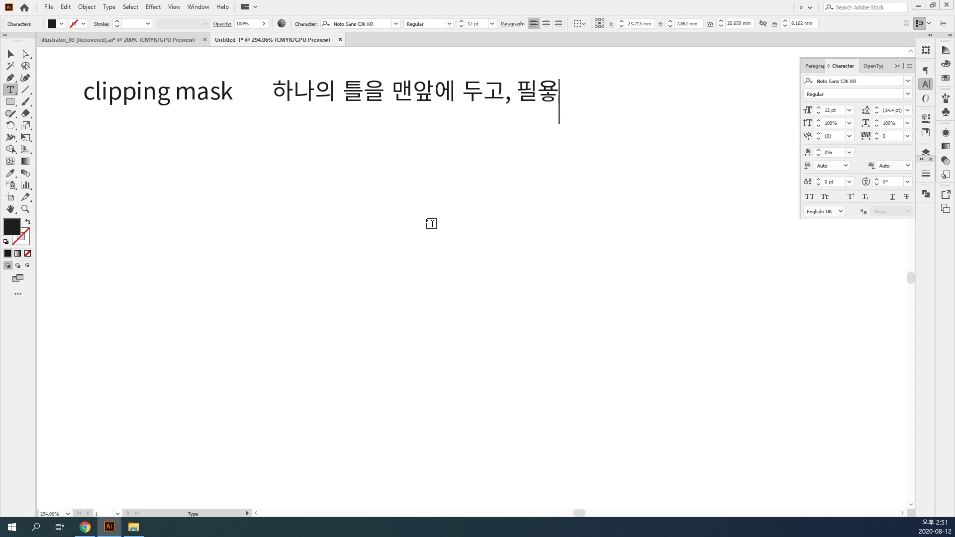
pyautogui.write(' 내용이및')
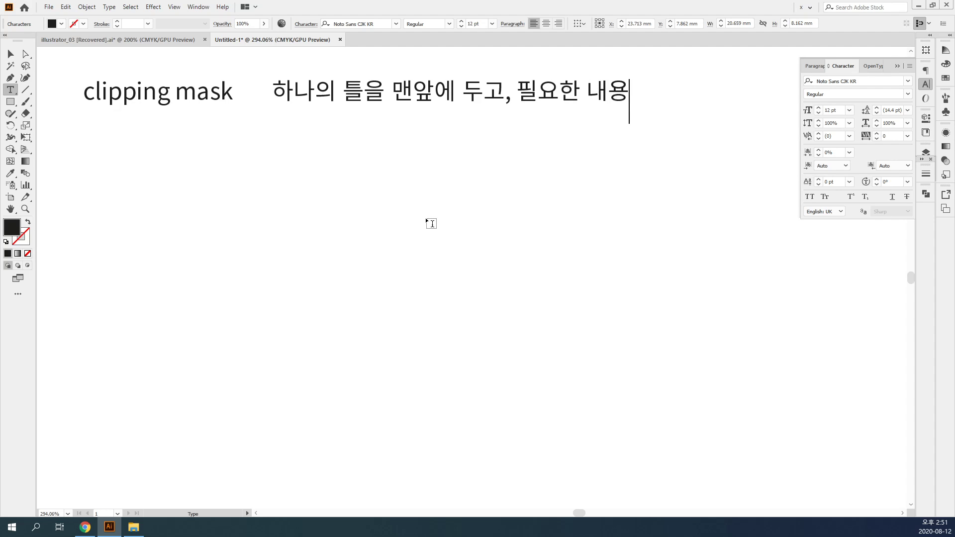
pyautogui.write('지/도')
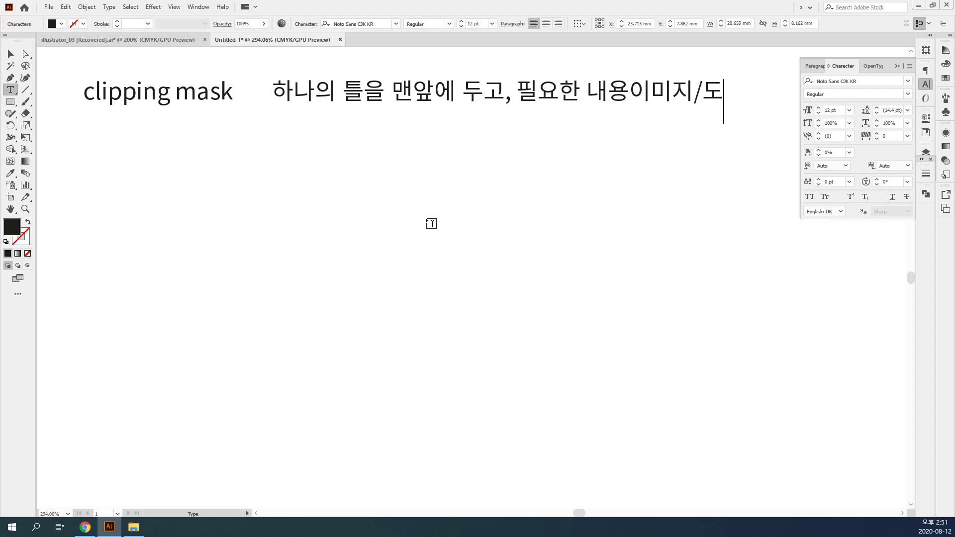
pyautogui.write('형ㄷ등을')
# Add a second line reading "뒤에 배치하여" to the clipping mask note.
pyautogui.press('Return')
pyautogui.write('될')
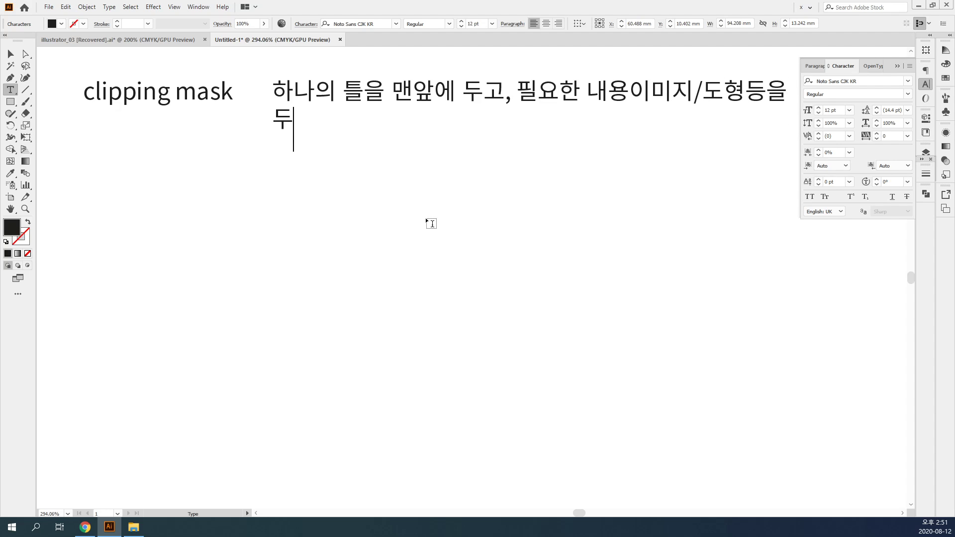
pyautogui.write('에 배치')
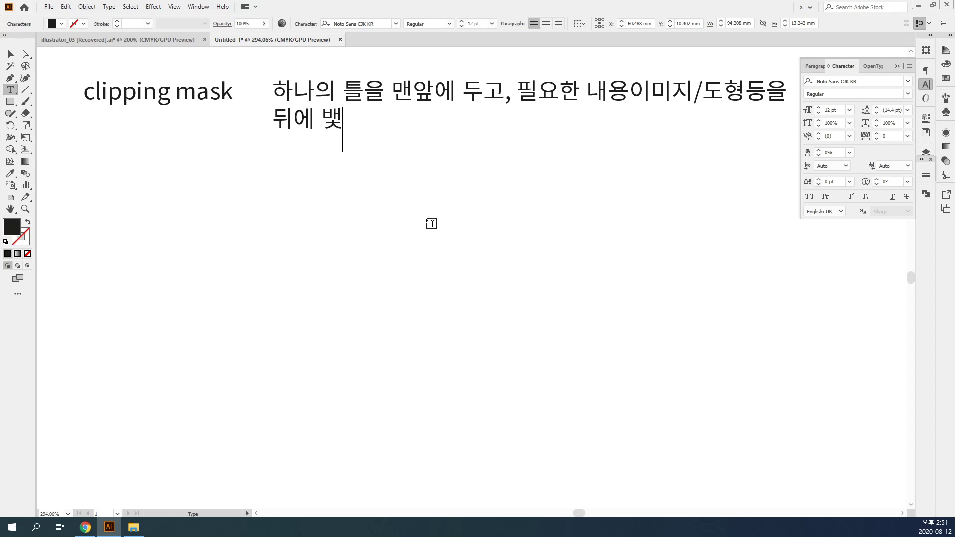
pyautogui.write('하여,')
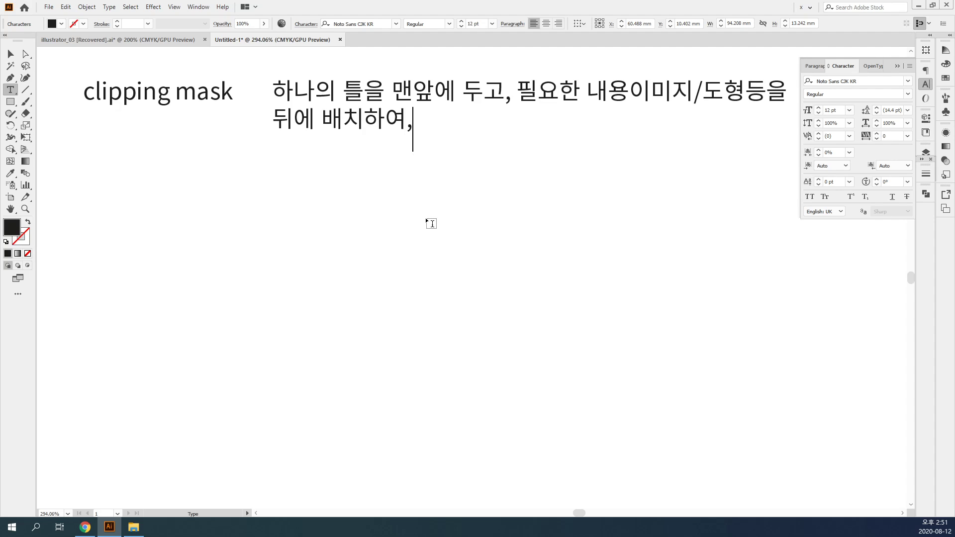
pyautogui.press('BackSpace')
# Insert a line break after "두고," so that "필요한 내용이미지/도형등을" starts its own line.
pyautogui.press('Up')
pyautogui.press('Right')
pyautogui.press('Right')
pyautogui.press('Right')
pyautogui.press('Right')
pyautogui.press('Right')
pyautogui.press('Right')
pyautogui.press('Right')
pyautogui.press('Return')
pyautogui.press('Down')
pyautogui.press('End')
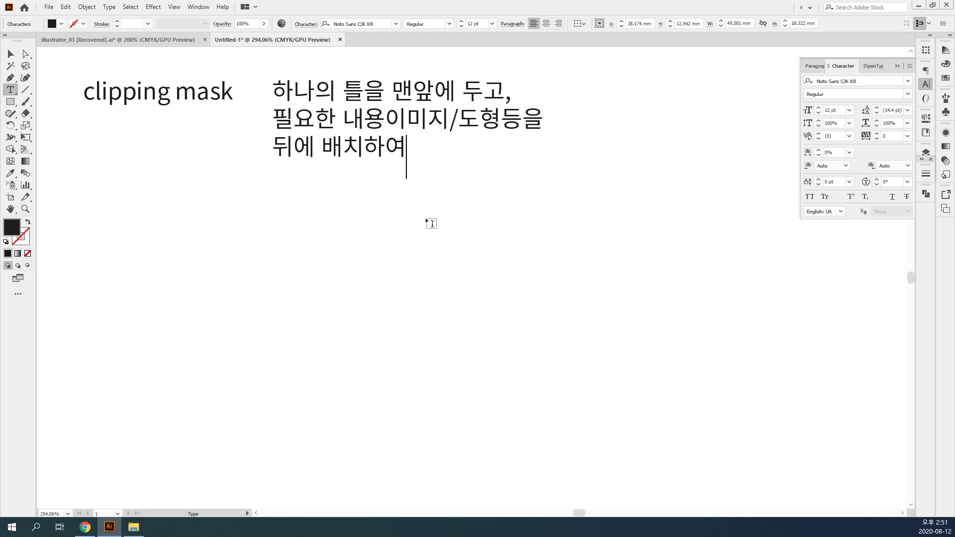
# Complete the note's last line with "일부만 보기에 만드는 것" and deselect the text.
pyautogui.write('입')
pyautogui.write('부만 보기에 만')
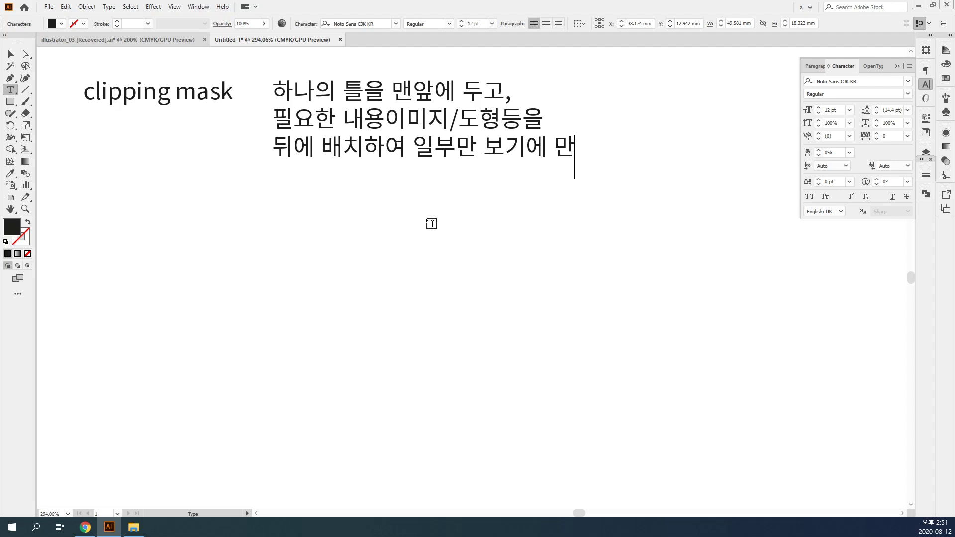
pyautogui.write('드는 것')
pyautogui.press('Escape')
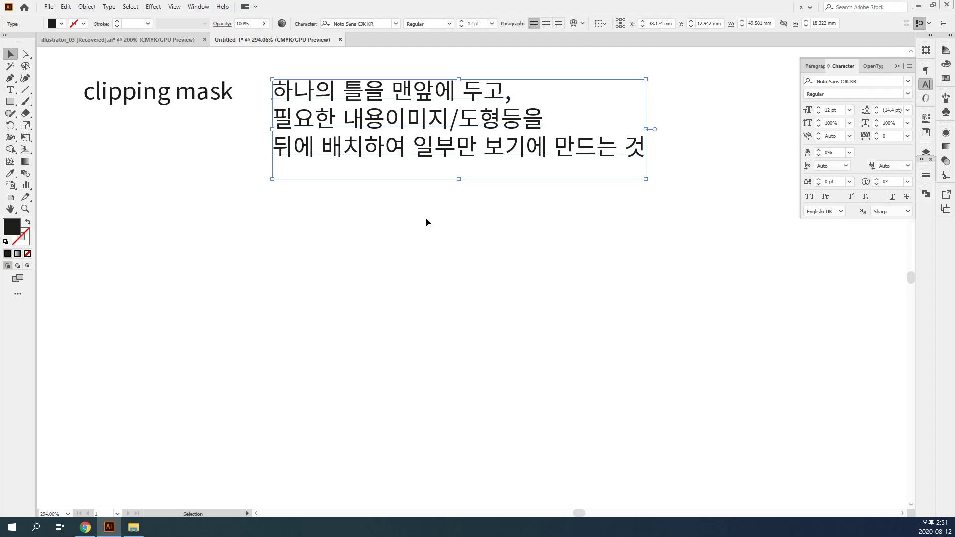
pyautogui.click(426, 224)
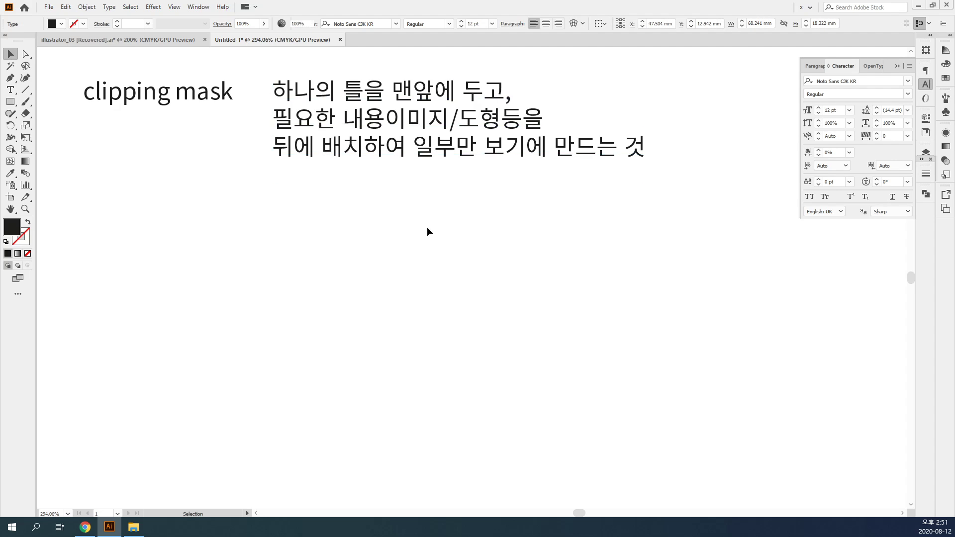
# Copy the clipping mask note below itself and replace the copy's wording with "따로 떨어져있는 도형의 경우 하나의 틀로 만들기 어렵다.".
pyautogui.moveTo(407, 149); pyautogui.dragTo(390, 267)
pyautogui.doubleClick(389, 267)
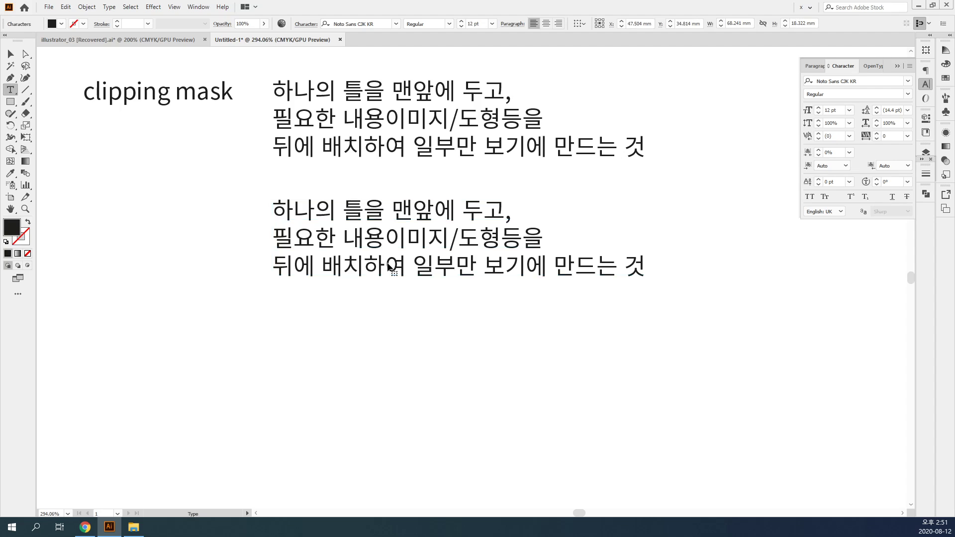
pyautogui.hotkey('ctrl', 'a')
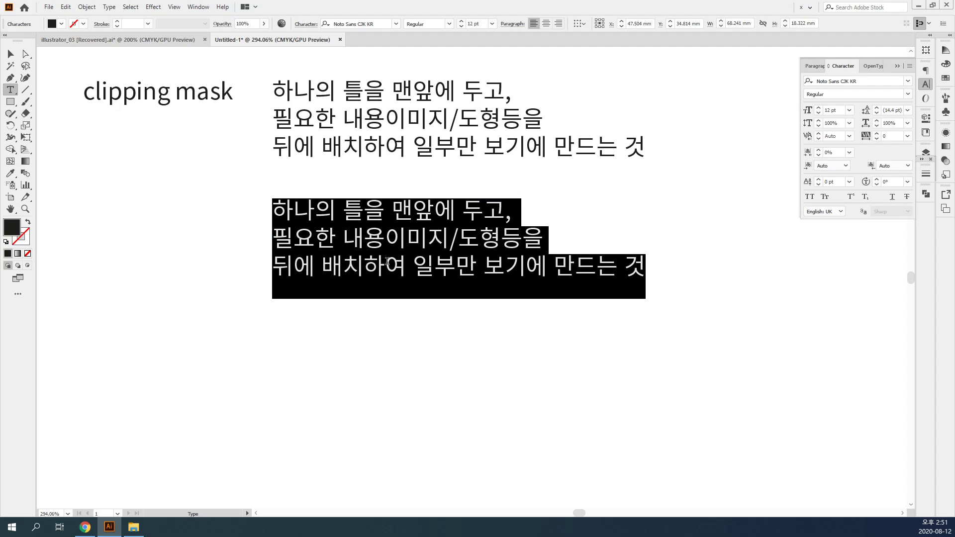
pyautogui.write('따로 ')
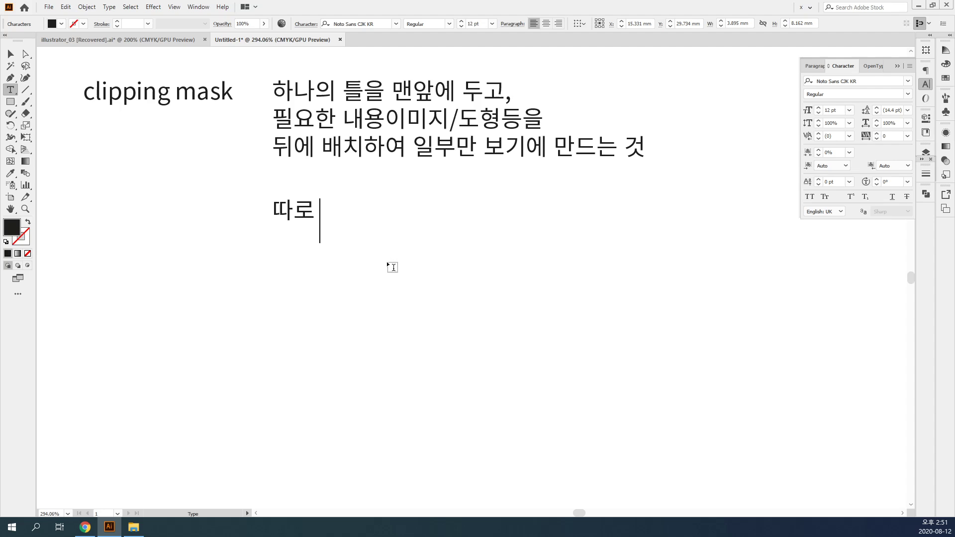
pyautogui.write('떨어져있는')
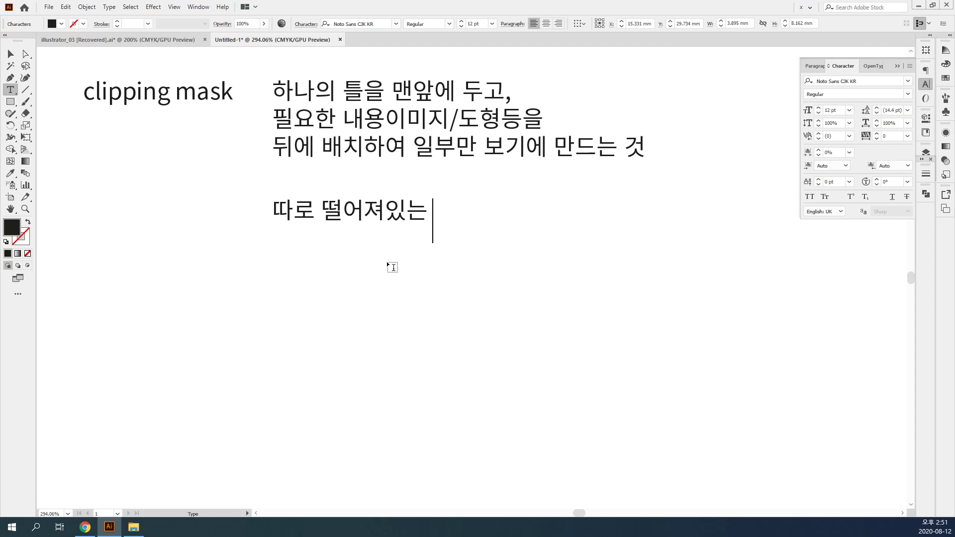
pyautogui.write(' 도형의 경우')
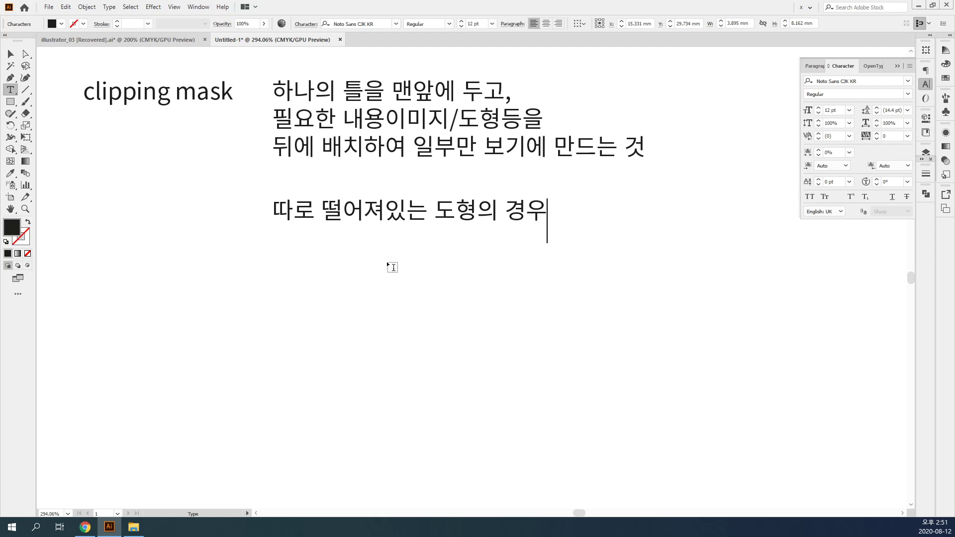
pyautogui.write(' 하나의 ')
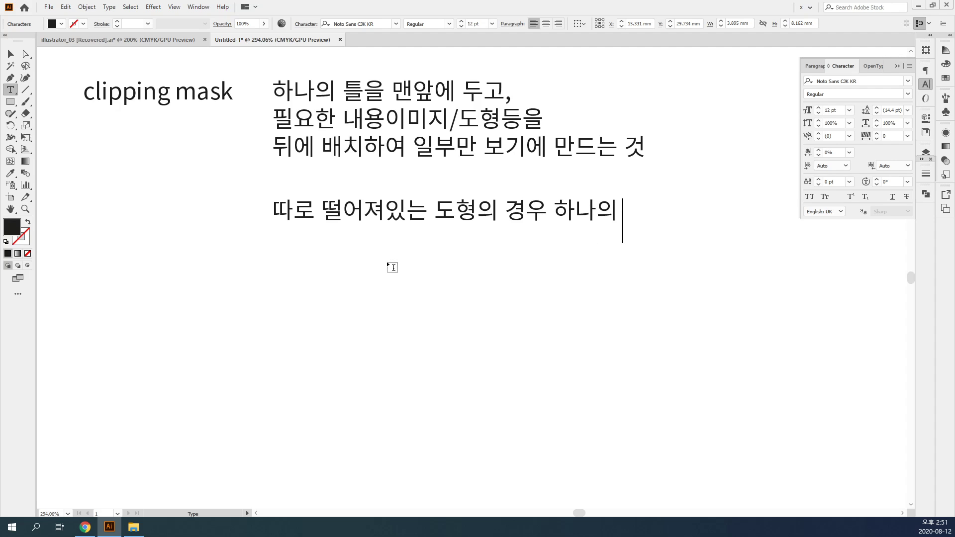
pyautogui.write('틀ㄹ로 마')
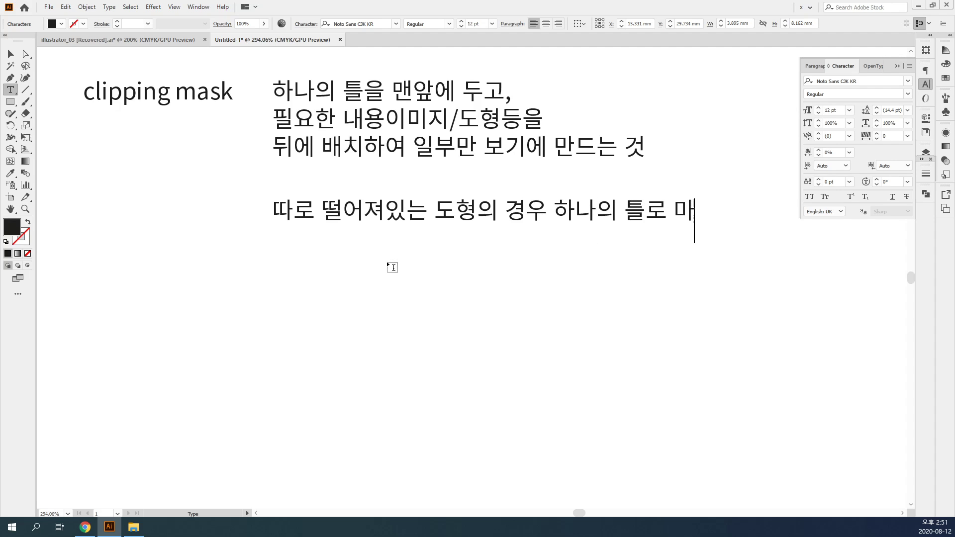
pyautogui.write('ㄴ들기 어렵')
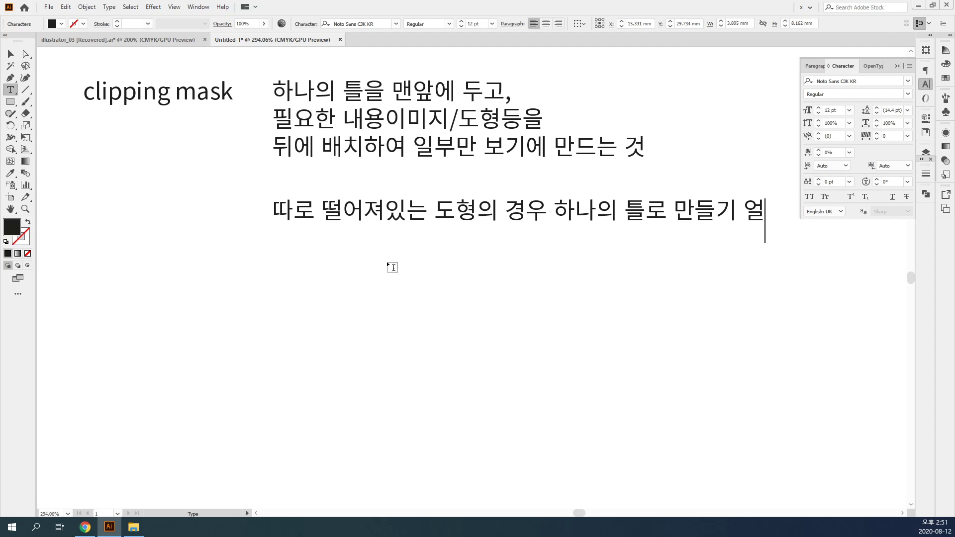
pyautogui.write('ㄷ')
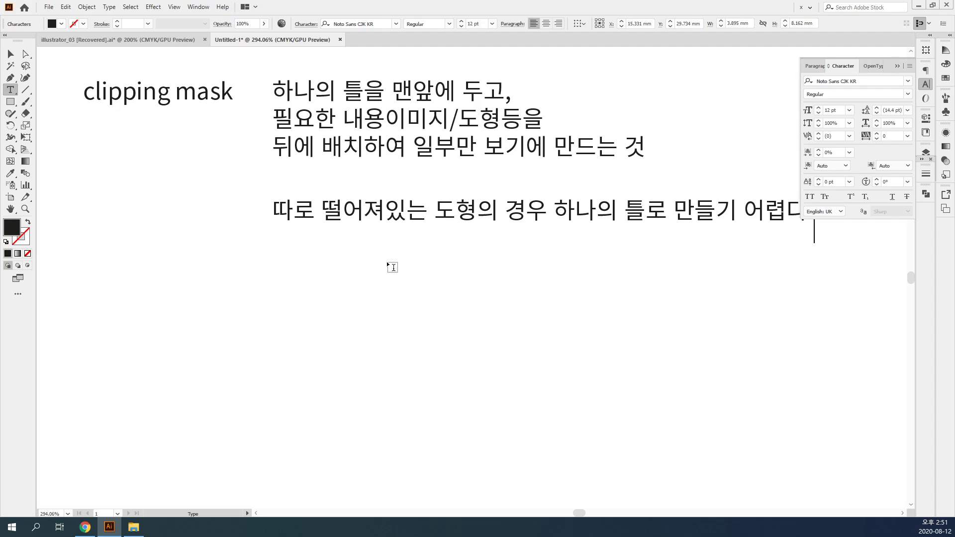
pyautogui.write('ㅏ.')
# Add a second line to the new note reading "그렇기에 떨어져있는 도형을 하나의 틀로 강제처리하는 기능".
pyautogui.press('Return')
pyautogui.click(926, 85)
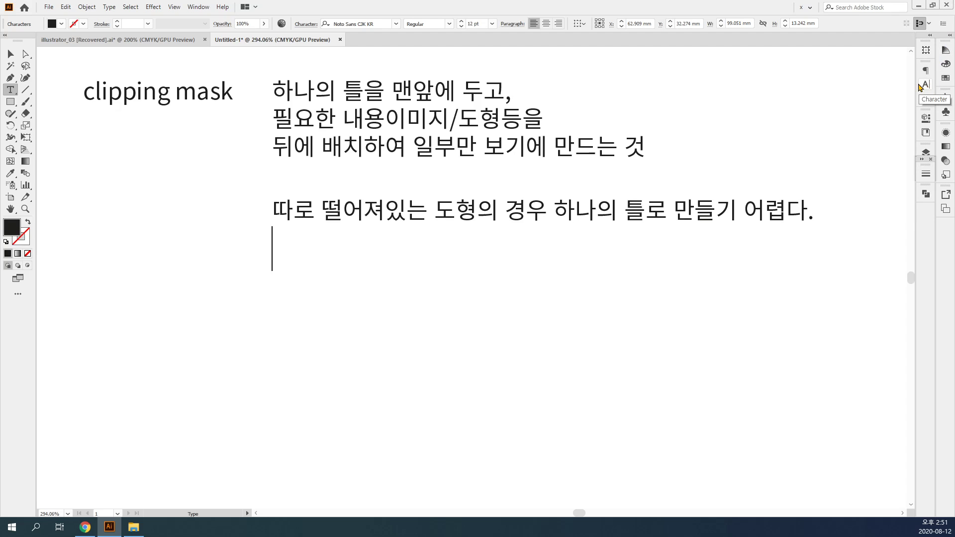
pyautogui.write('이에,')
pyautogui.press('BackSpace')
pyautogui.press('BackSpace')
pyautogui.press('BackSpace')
pyautogui.write('그')
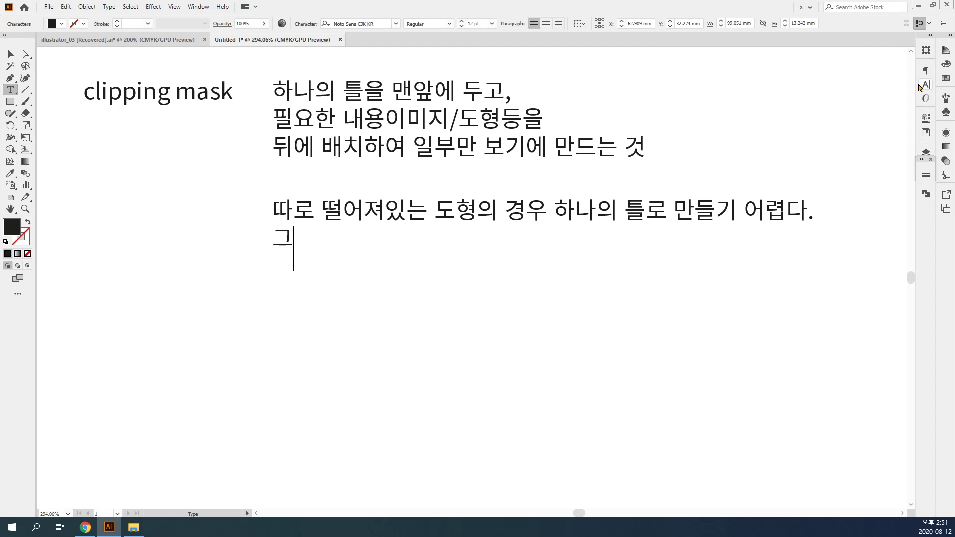
pyautogui.write('렇기에 떨여')
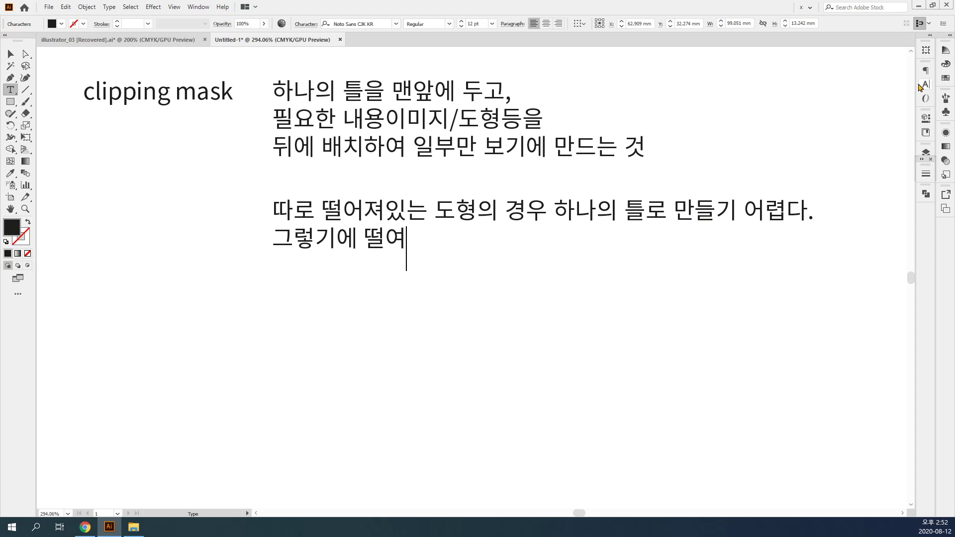
pyautogui.press('BackSpace')
pyautogui.write('어')
pyautogui.write('져있는 도형을 하나의 트')
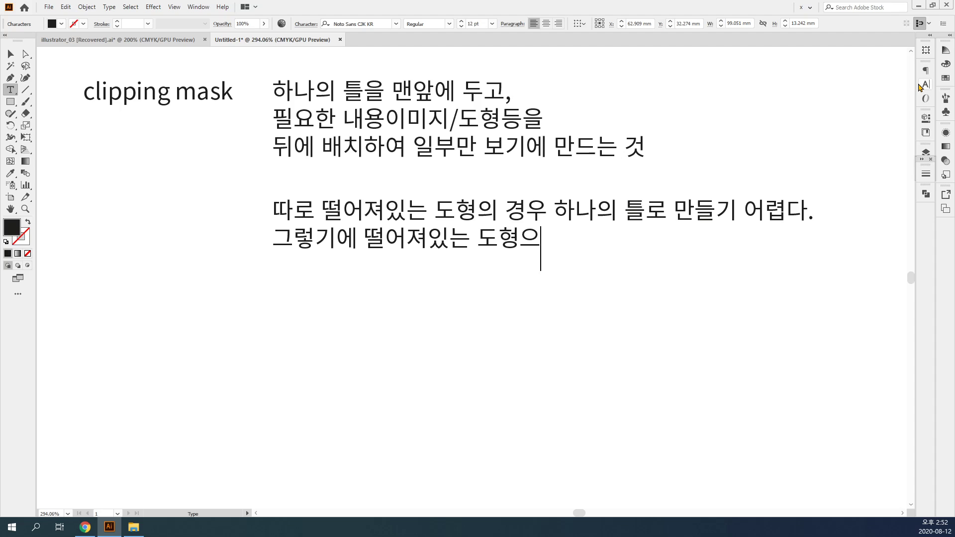
pyautogui.write('ㄹ')
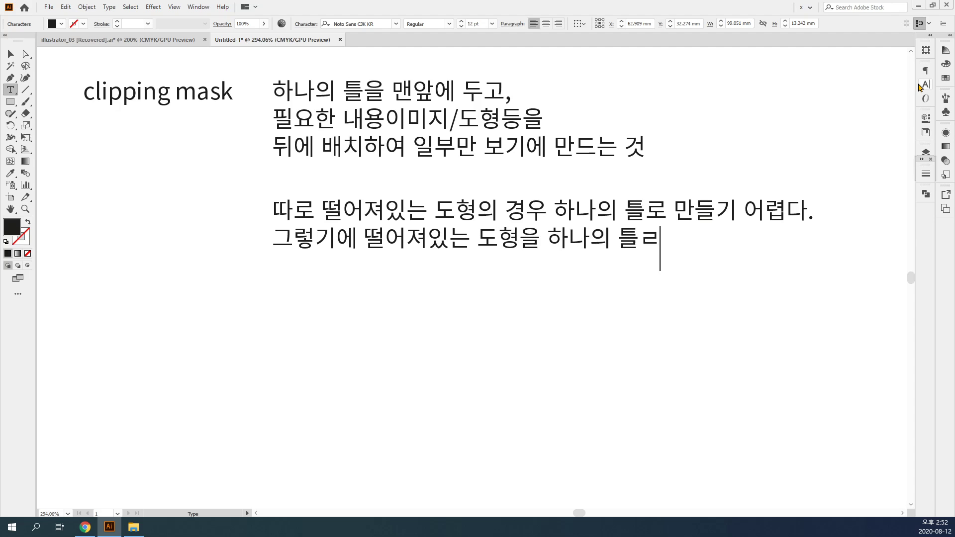
pyautogui.write('로 강제처리하는 긴')
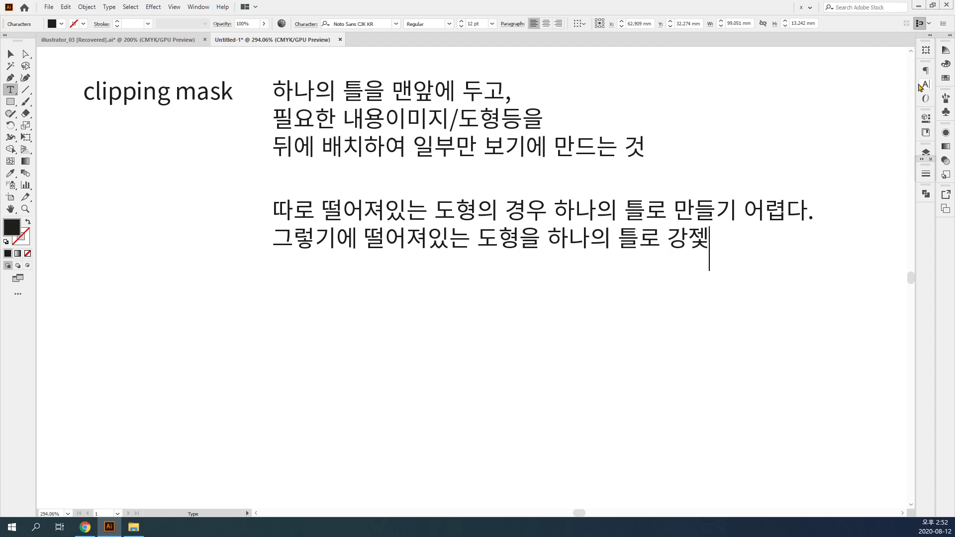
pyautogui.write('ㅡㅇ')
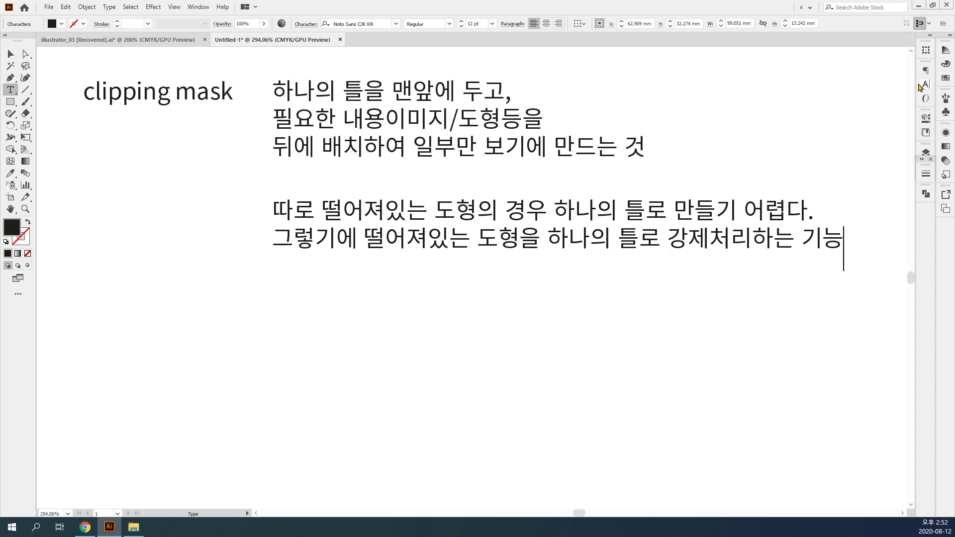
# Add a third line reading "compound pah" to the lower note and deselect the text.
pyautogui.press('Return')
pyautogui.press('BackSpace')
pyautogui.write('compound')
pyautogui.write('pah')
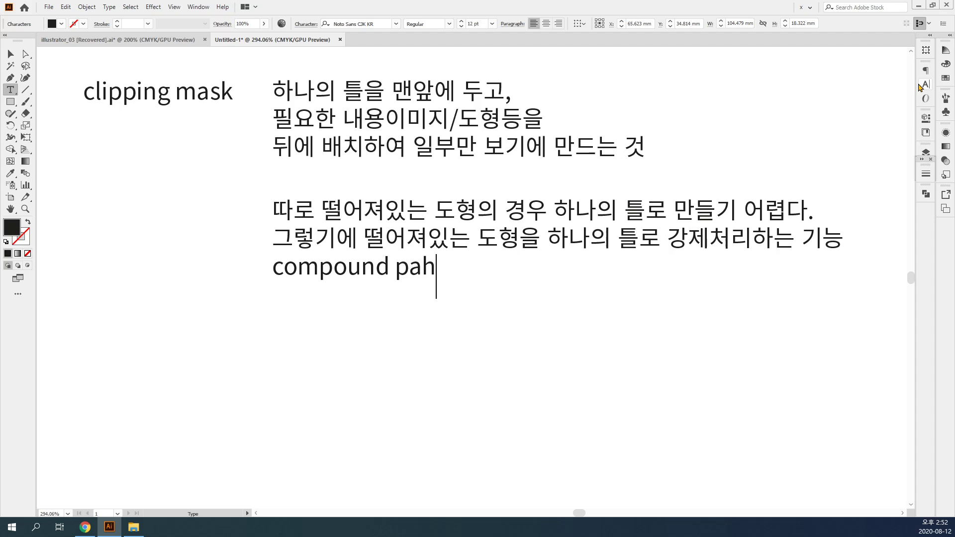
pyautogui.press('Escape')
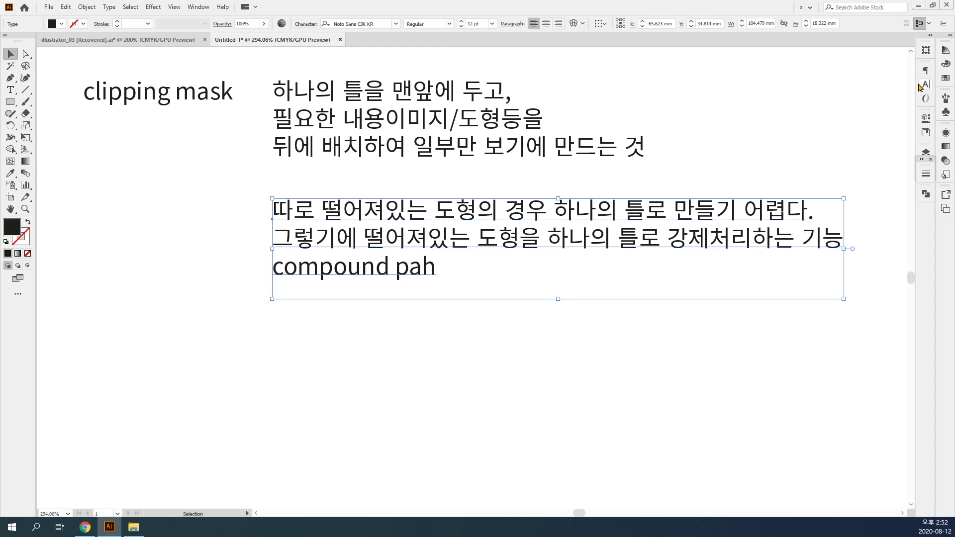
pyautogui.click(205, 226)
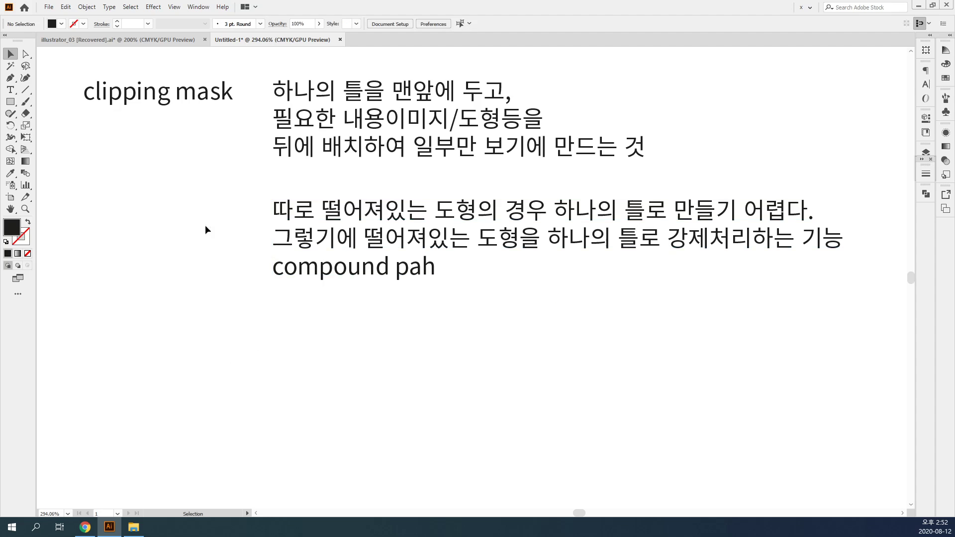
# Copy the "clipping mask" label down beside the lower note and replace its text with the note's copied "compound pah" line.
pyautogui.moveTo(189, 95); pyautogui.dragTo(189, 213)
pyautogui.press('t')
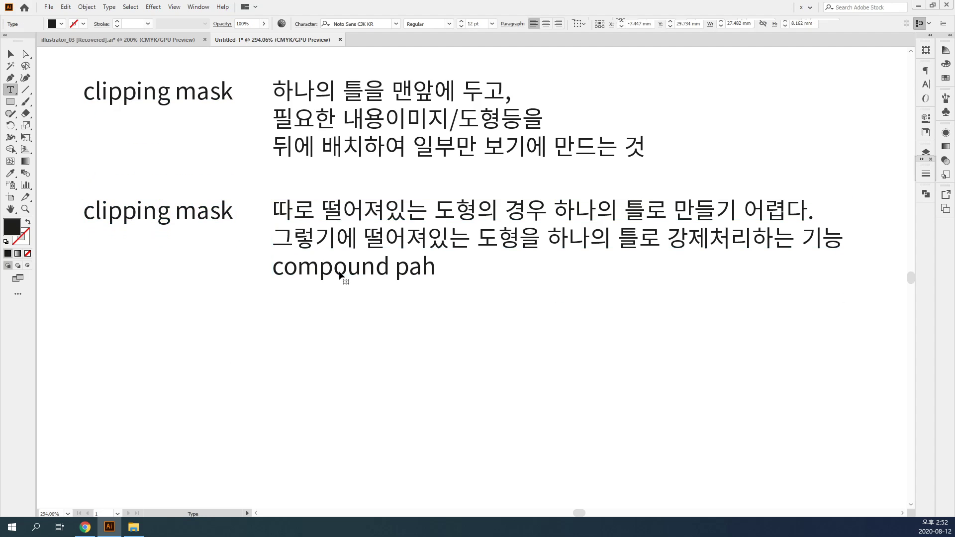
pyautogui.click(420, 269)
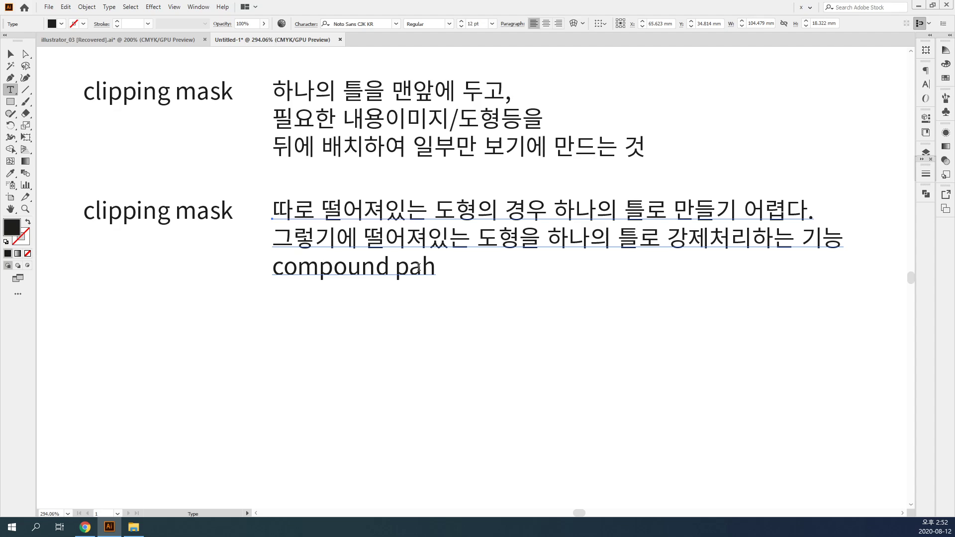
pyautogui.press('End')
pyautogui.hotkey('shift', 'Home')
pyautogui.hotkey('ctrl', 'c')
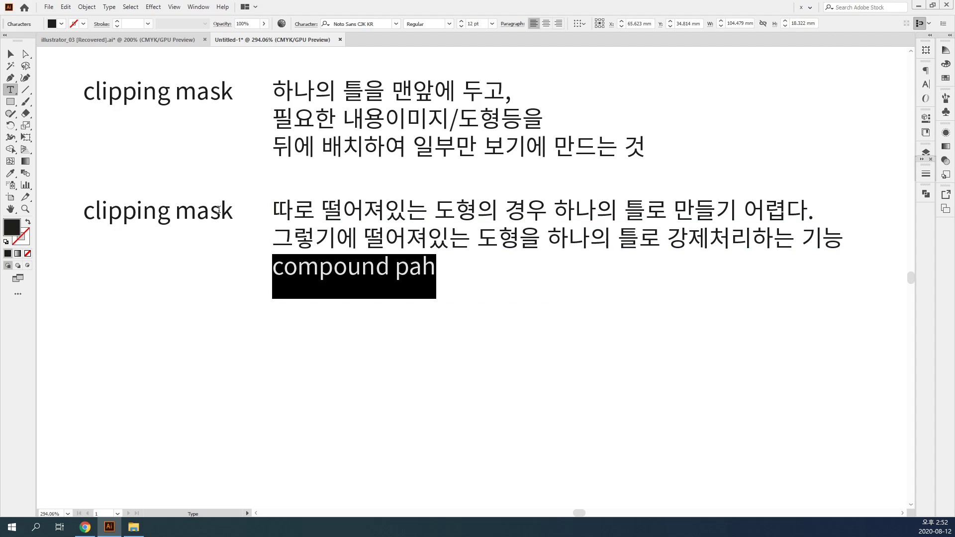
pyautogui.tripleClick(159, 210)
pyautogui.hotkey('ctrl', 'v')
pyautogui.press('Escape')
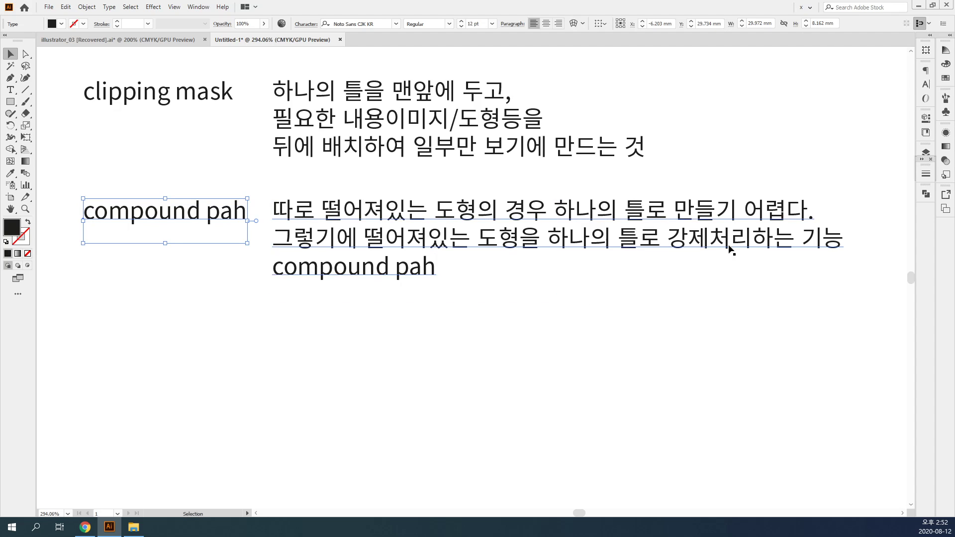
# Delete the "compound pah" line and its line break from the end of the lower note.
pyautogui.click(797, 240)
pyautogui.press('t')
pyautogui.moveTo(278, 270); pyautogui.dragTo(438, 267)
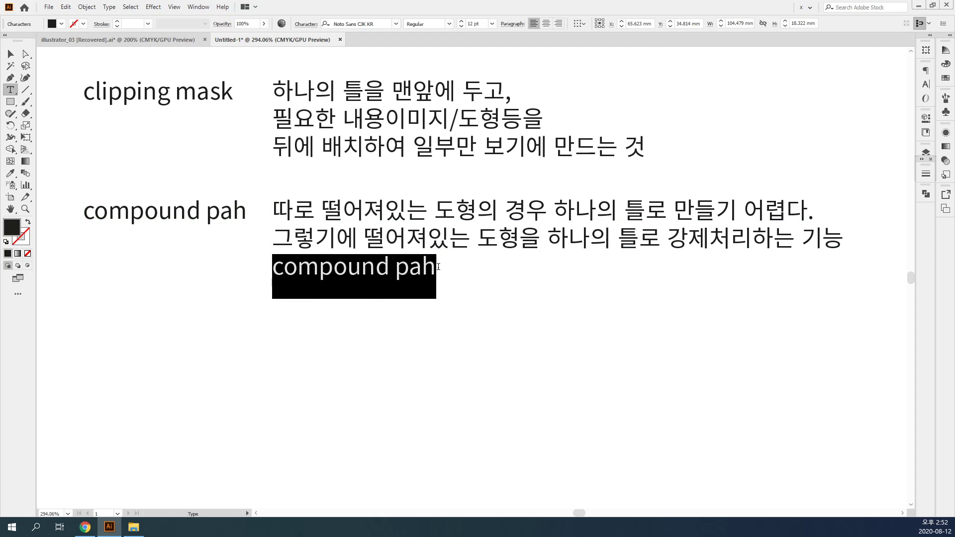
pyautogui.press('BackSpace')
pyautogui.press('BackSpace')
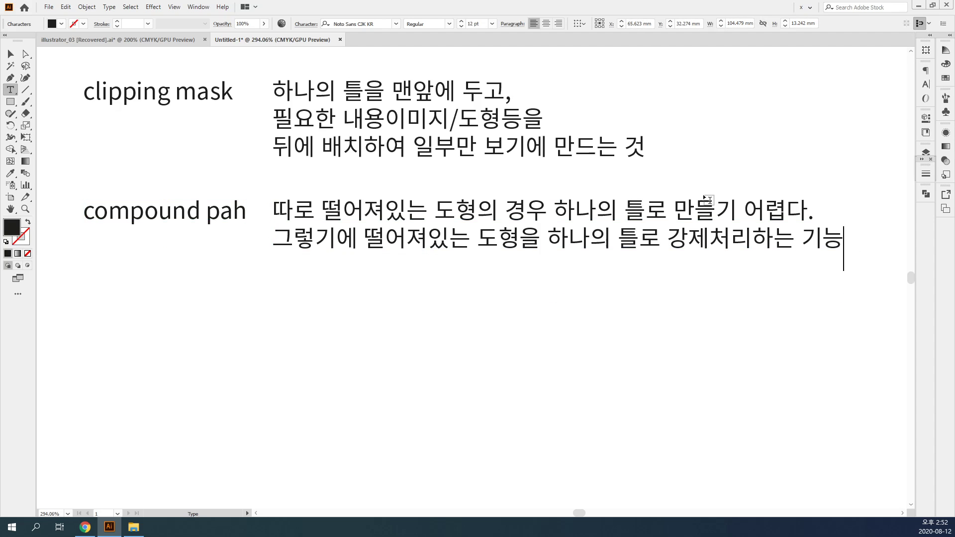
# Change the ending of the lower note's first line to "어렵기에,".
pyautogui.click(762, 207)
pyautogui.press('Delete')
pyautogui.press('Delete')
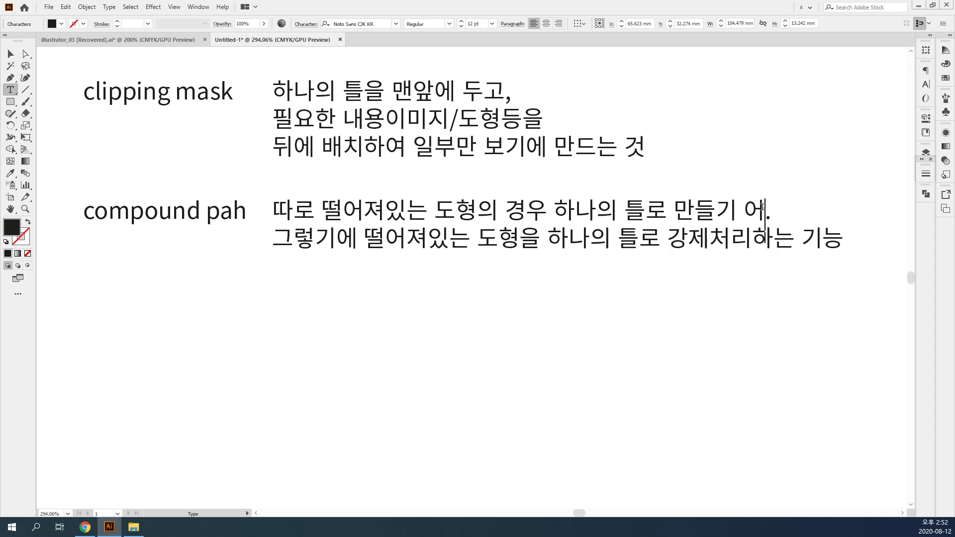
pyautogui.write('렵깅')
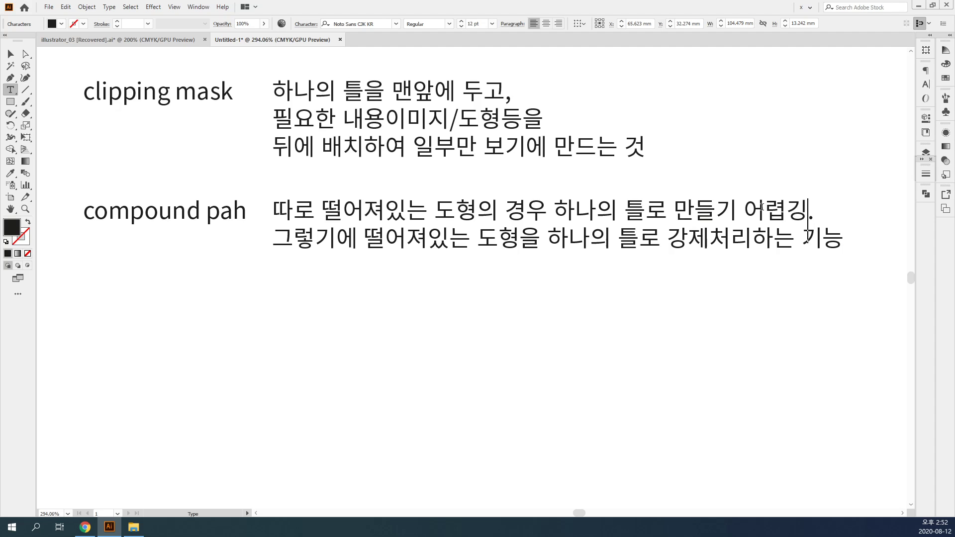
pyautogui.write('에,')
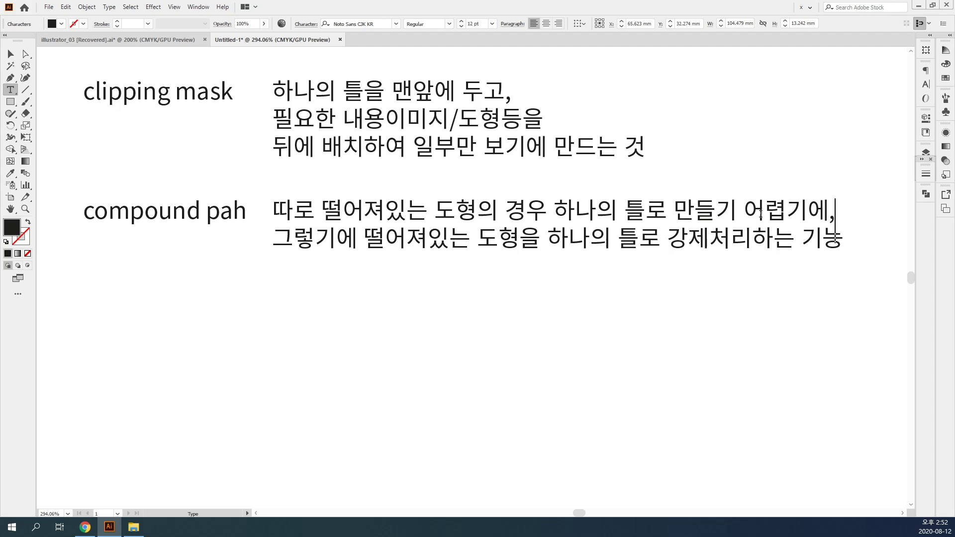
# Remove "그렇기에" from the start of the lower note's second line and deselect the text.
pyautogui.moveTo(363, 238); pyautogui.dragTo(269, 237)
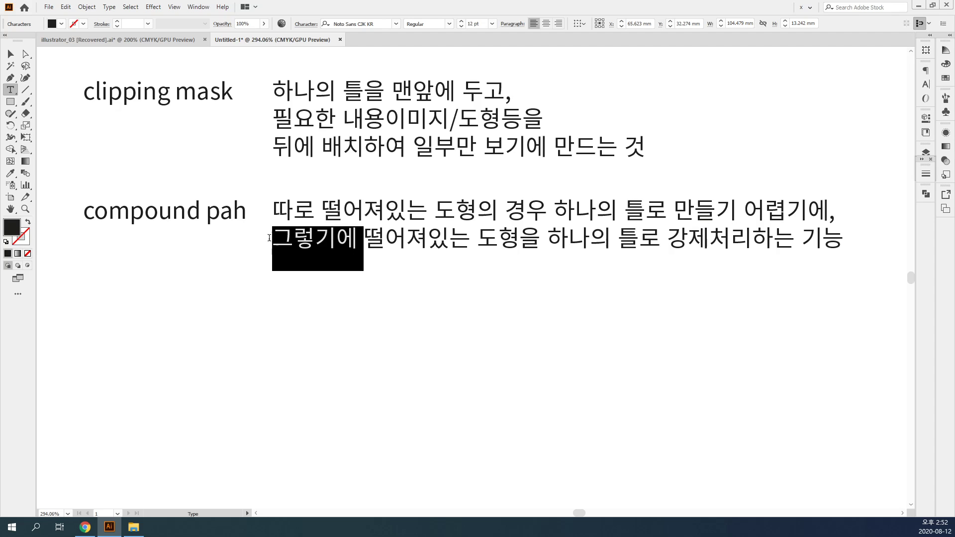
pyautogui.press('BackSpace')
pyautogui.press('Escape')
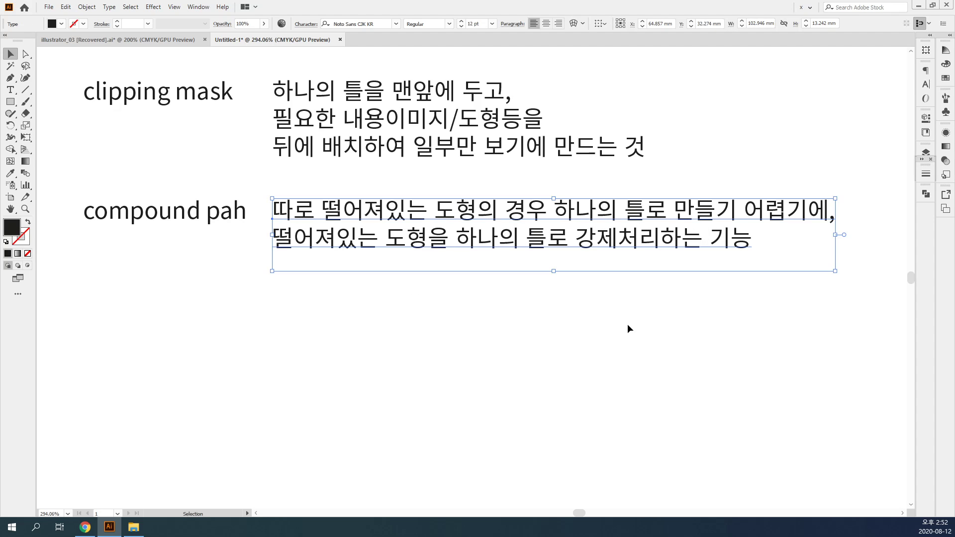
pyautogui.click(348, 354)
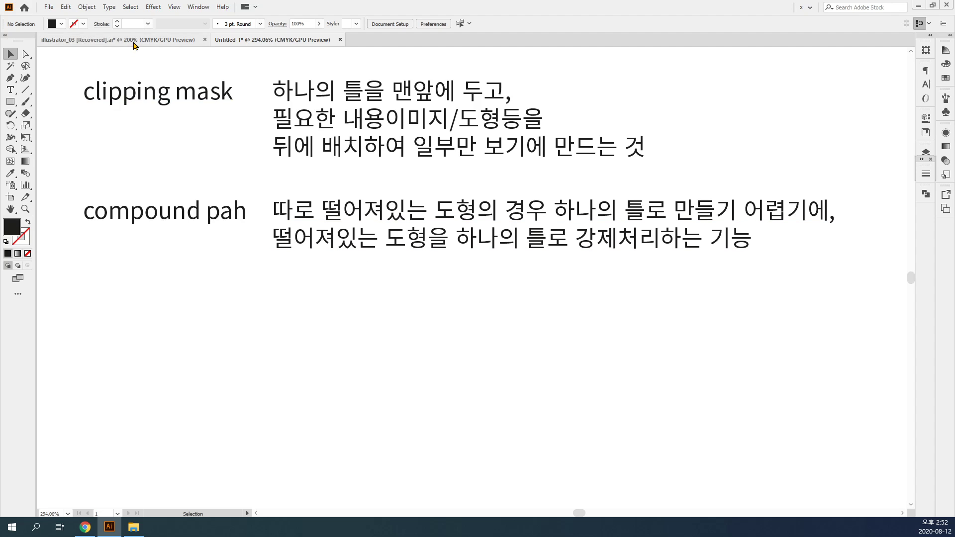
# Copy the clipped group of four photos under "compound" in illustrator_03 and paste it into the Untitled-1 document.
pyautogui.hotkey('ctrl', 'v')
pyautogui.hotkey('ctrl', 'z')
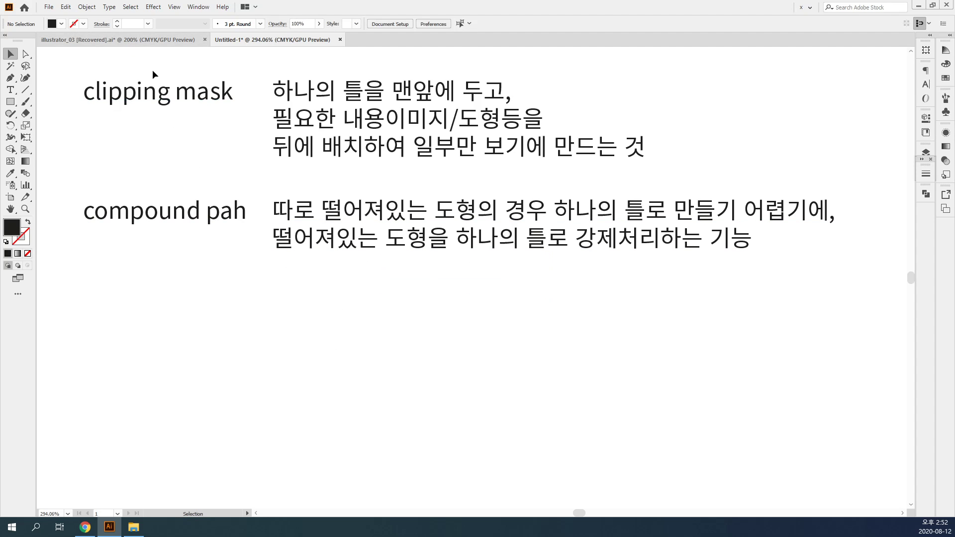
pyautogui.click(149, 40)
pyautogui.hotkey('ctrl', '-')
pyautogui.hotkey('ctrl', '-')
pyautogui.hotkey('ctrl', '-')
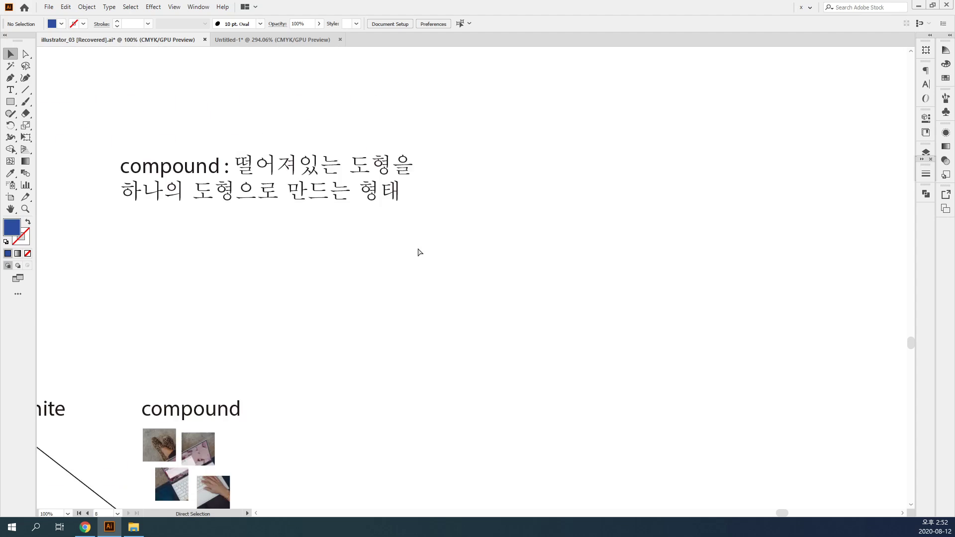
pyautogui.moveTo(337, 427); pyautogui.dragTo(407, 303)
pyautogui.click(374, 297)
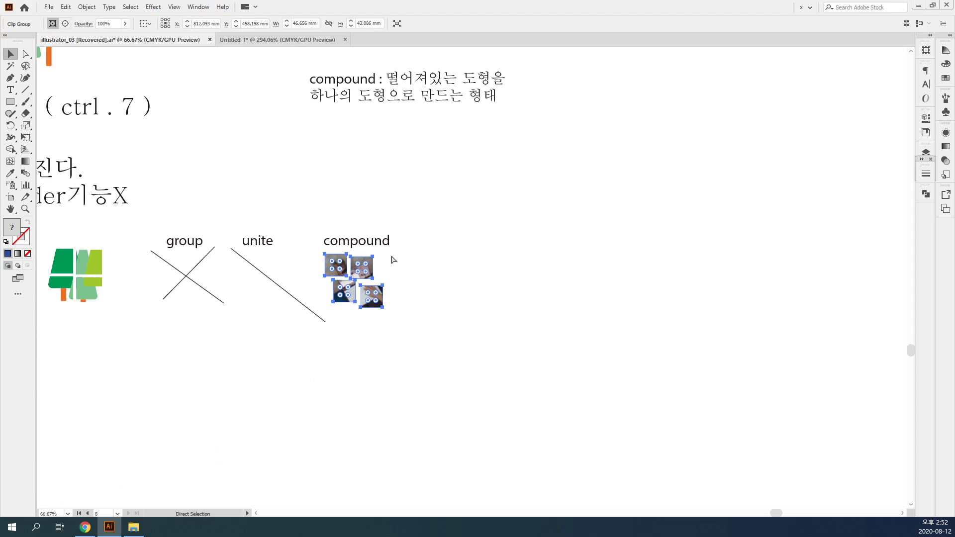
pyautogui.click(271, 40)
pyautogui.hotkey('ctrl', 'v')
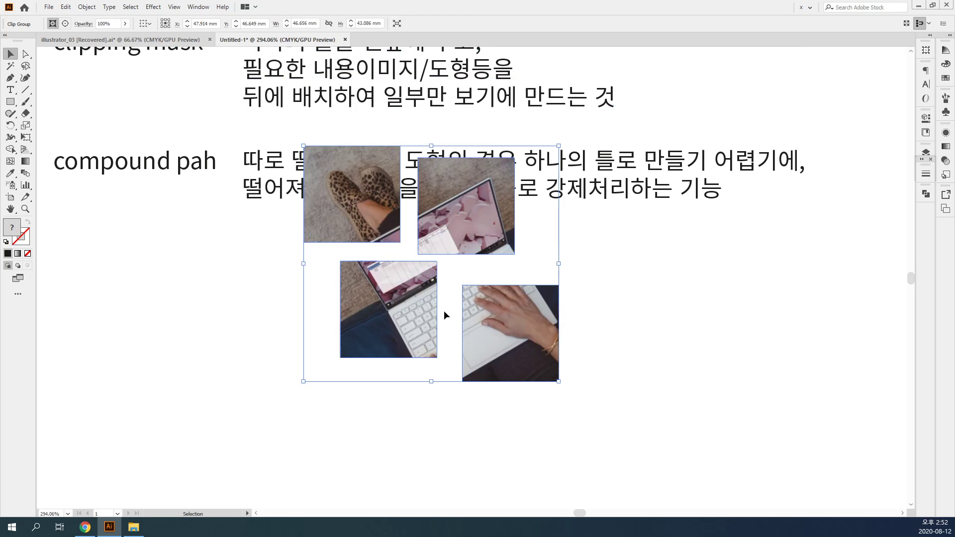
# Replace the pasted clipped group of four photos with a fresh paste placed below the lower note.
pyautogui.hotkey('ctrl', 'z')
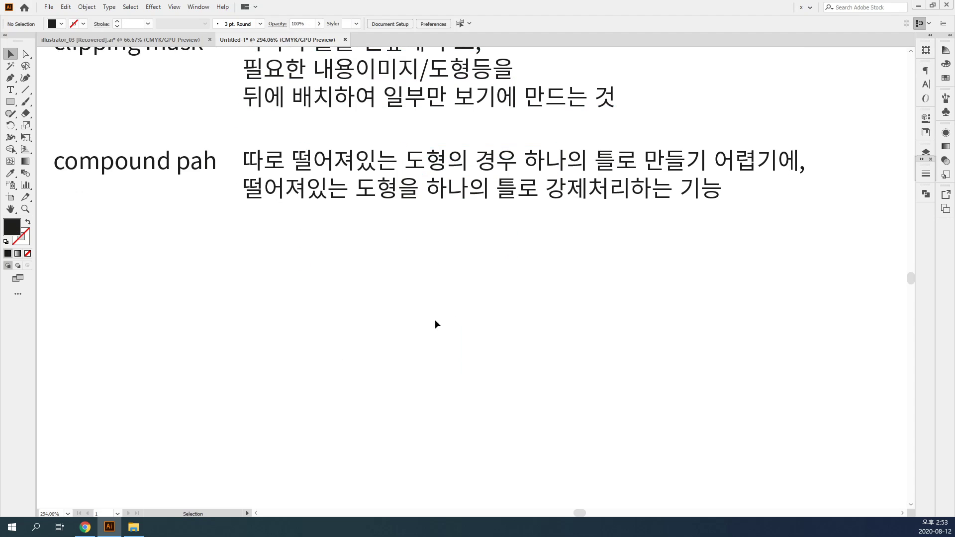
pyautogui.hotkey('ctrl', 'z')
pyautogui.hotkey('ctrl', 'shift', 'z')
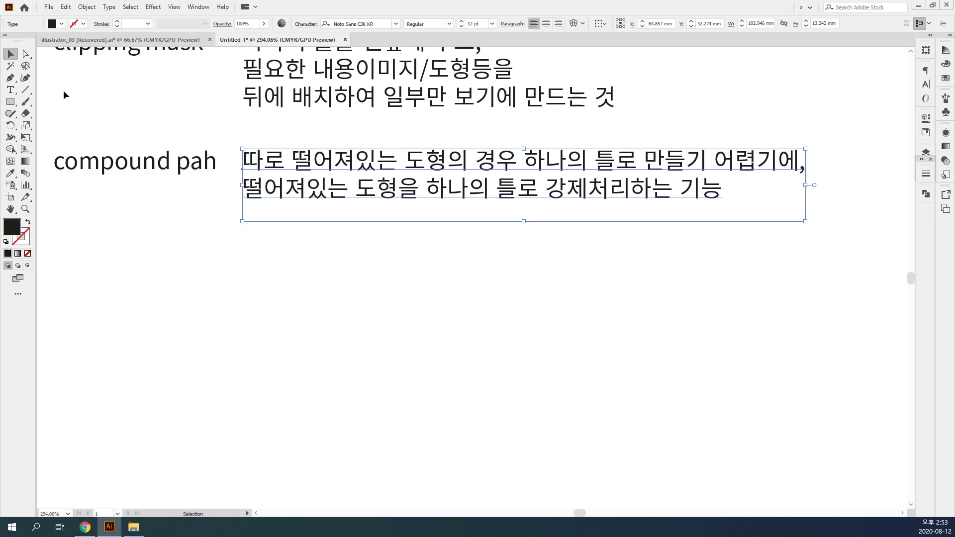
pyautogui.click(104, 232)
pyautogui.hotkey('ctrl', 'v')
pyautogui.moveTo(493, 216); pyautogui.dragTo(441, 308)
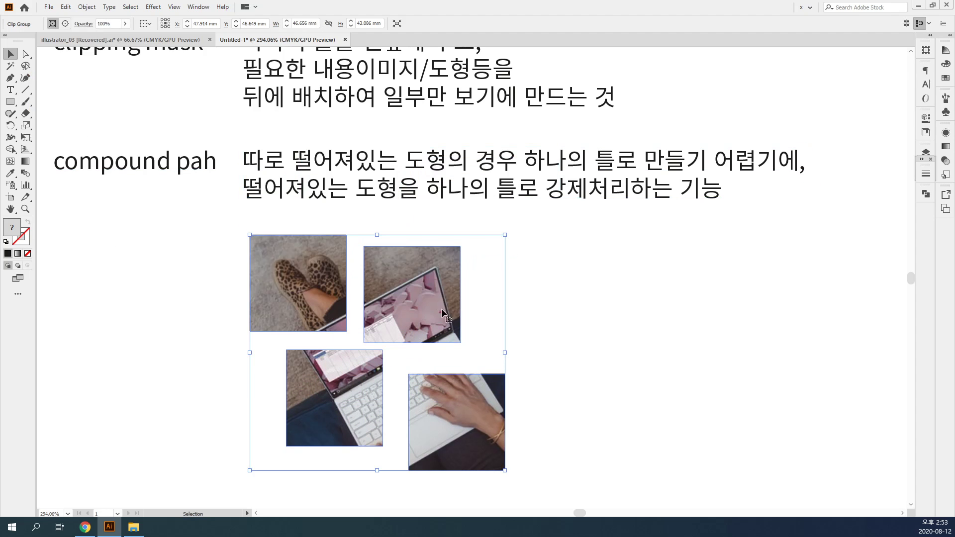
# Release the clipping mask of the pasted group and delete the four-square compound path, keeping the photo.
pyautogui.hotkey('ctrl', 'alt', '7')
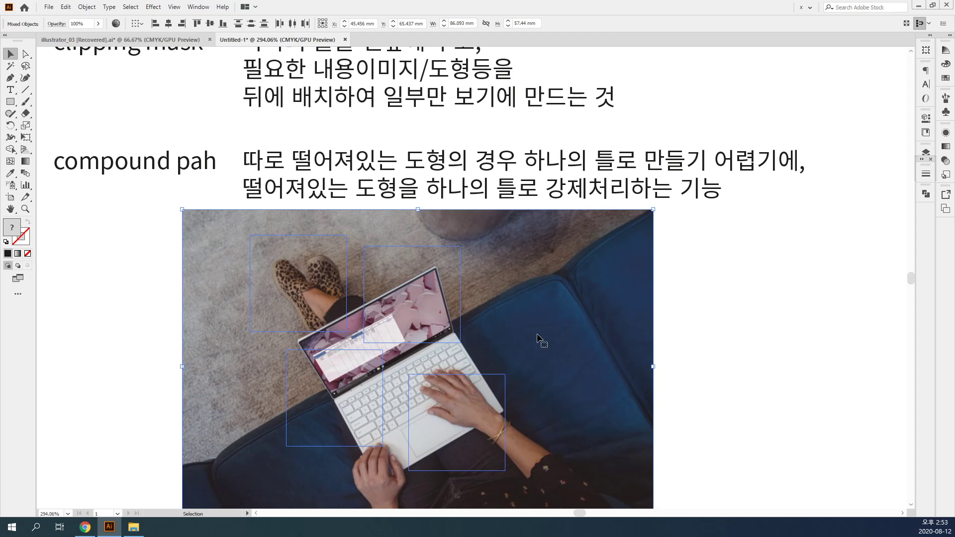
pyautogui.keyDown('shift'); pyautogui.click(555, 336); pyautogui.keyUp('shift')
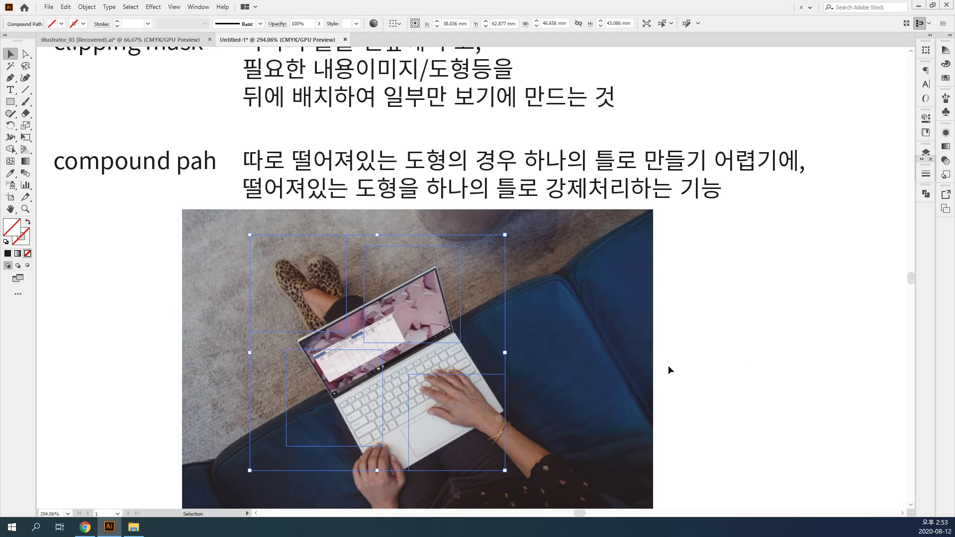
pyautogui.press('d')
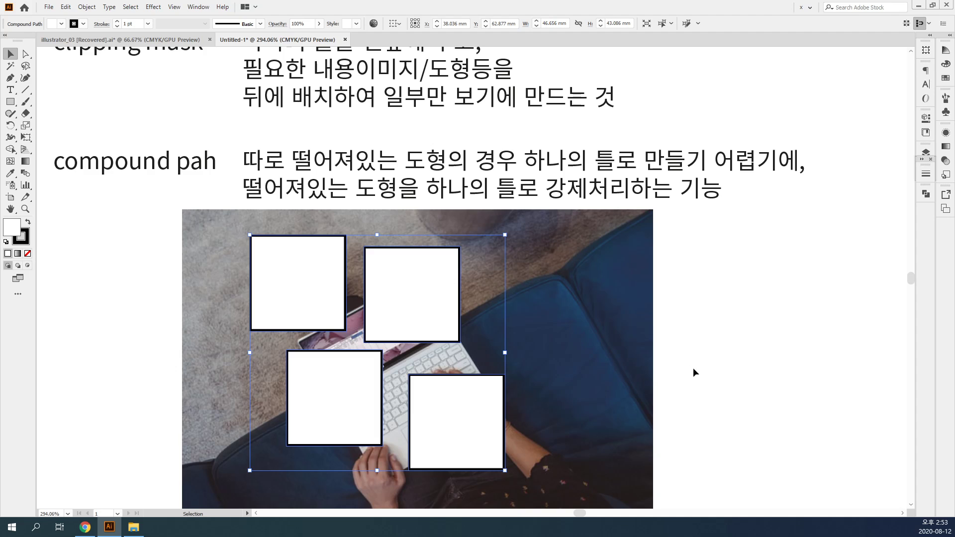
pyautogui.click(435, 395)
pyautogui.press('Delete')
# Scale the laptop photo to about 64.6 × 43.1 mm and position it just below the lower note.
pyautogui.click(522, 400)
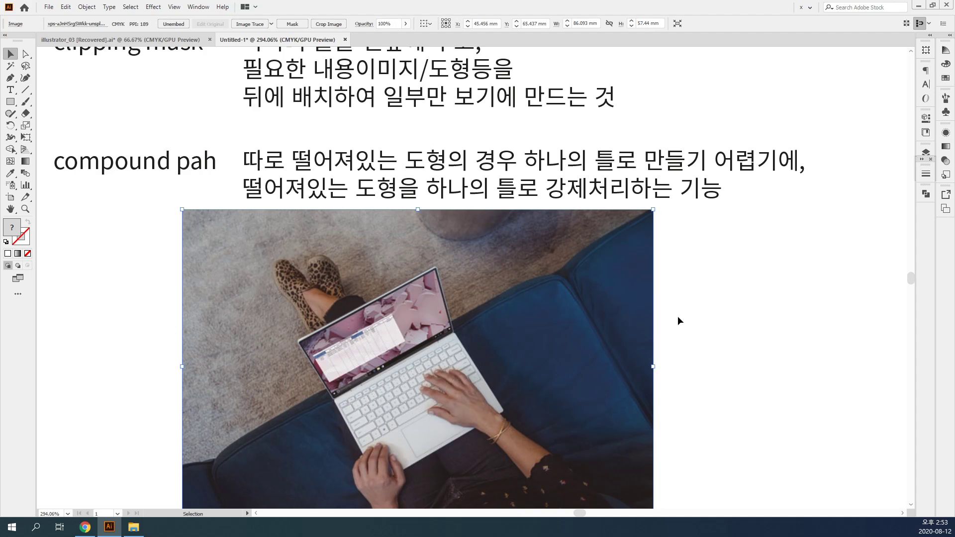
pyautogui.moveTo(653, 367); pyautogui.dragTo(547, 368)
pyautogui.click(671, 390)
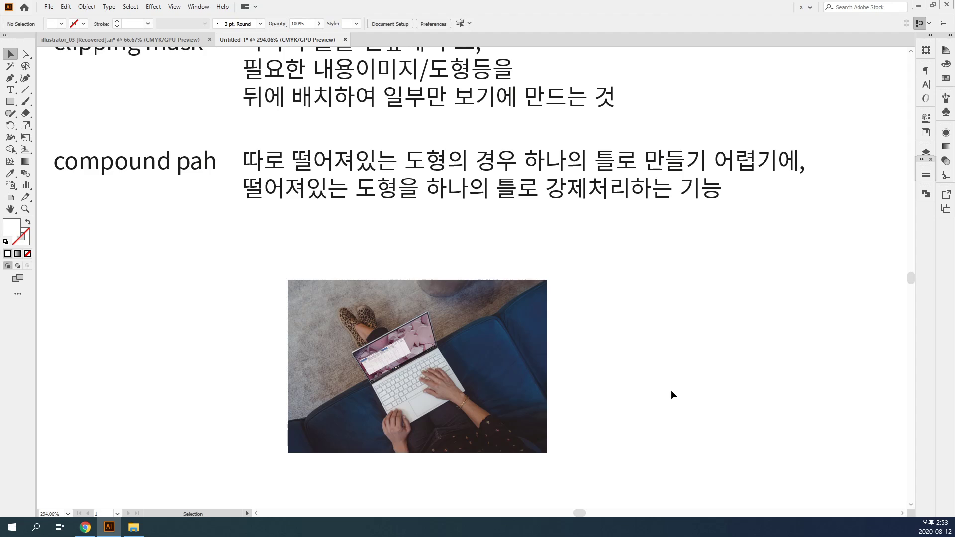
pyautogui.moveTo(468, 354); pyautogui.dragTo(440, 326)
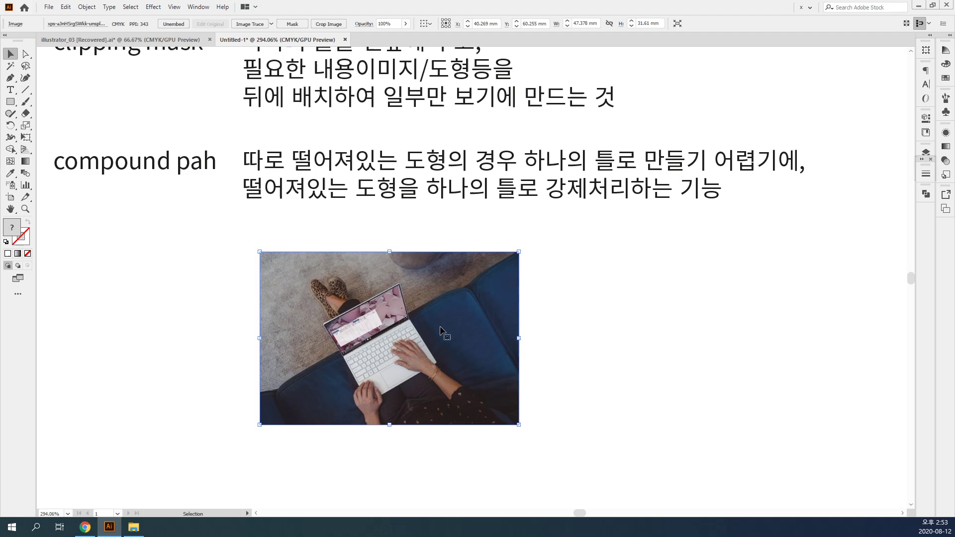
pyautogui.moveTo(519, 338); pyautogui.dragTo(614, 338)
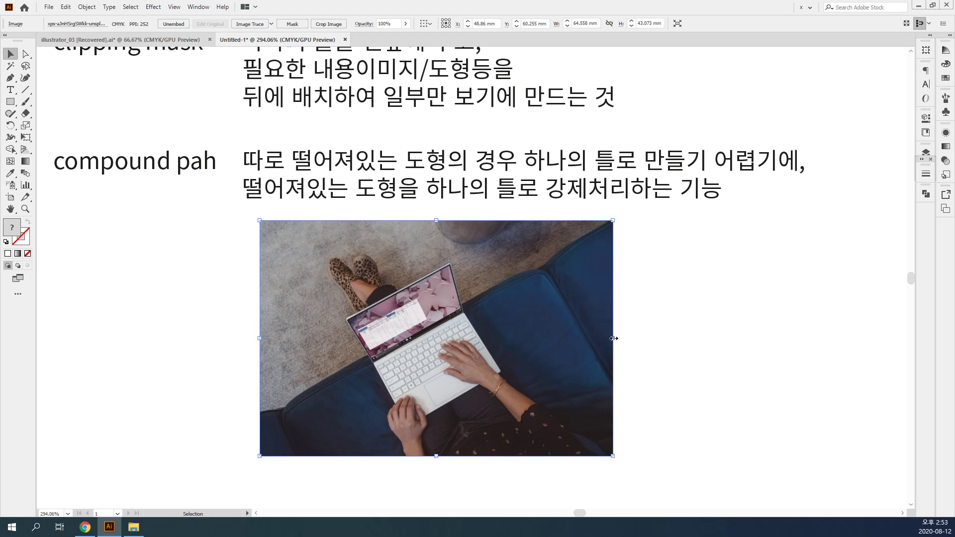
pyautogui.hotkey('ctrl', 'shift', 'a')
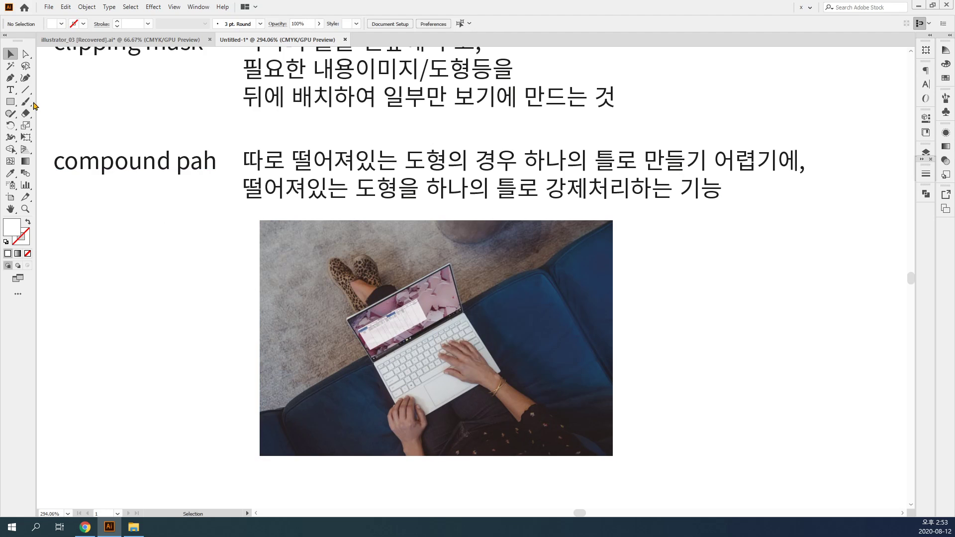
# Draw a white circle about 19 mm in diameter and place it over the laptop in the photo.
pyautogui.click(10, 102)
pyautogui.moveTo(10, 102); pyautogui.dragTo(45, 125)
pyautogui.moveTo(129, 276); pyautogui.dragTo(184, 309)
pyautogui.press('v')
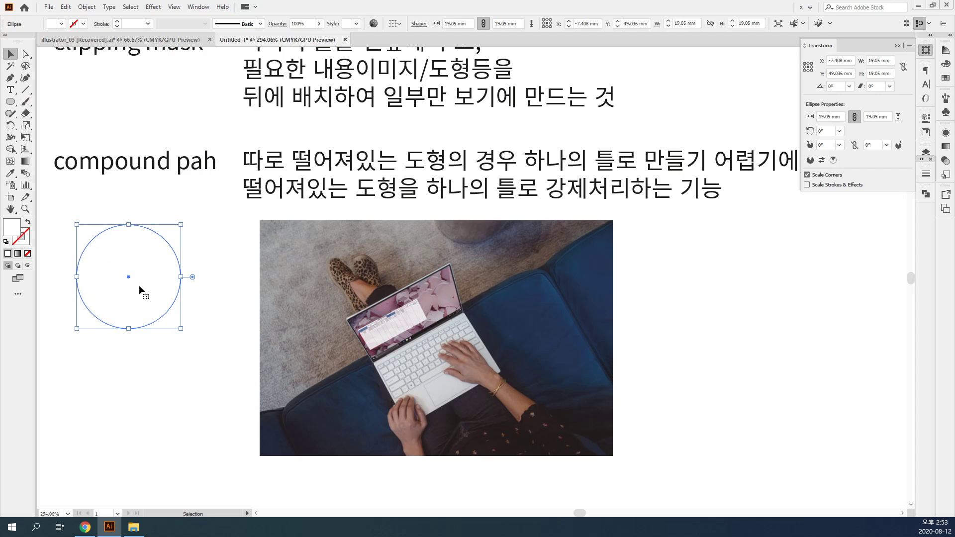
pyautogui.moveTo(139, 285); pyautogui.dragTo(399, 340)
pyautogui.hotkey('ctrl', 'shift', 'a')
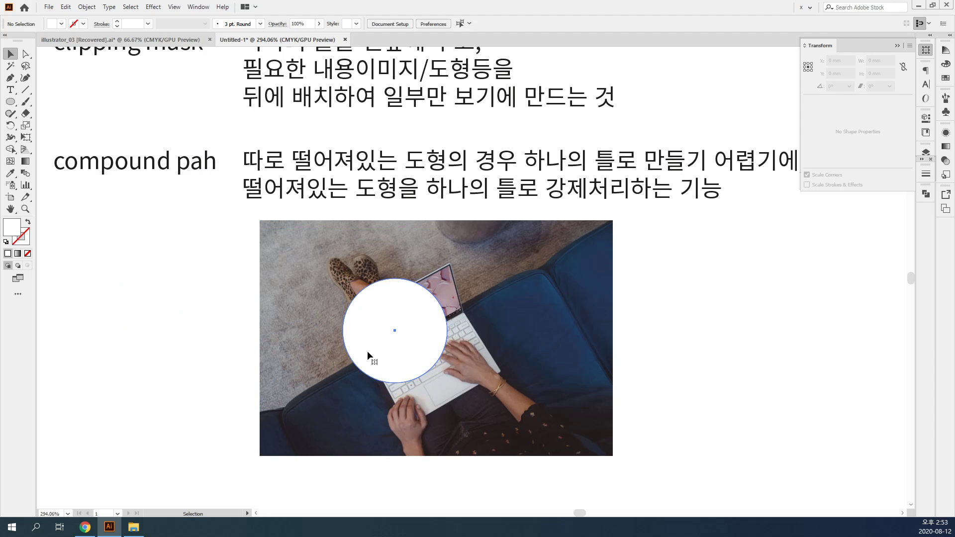
# Cut the circle into a crescent by dividing it with a copy scaled to about 14.5 mm at its upper right and deleting the inner pieces.
pyautogui.click(367, 351)
pyautogui.moveTo(343, 383); pyautogui.dragTo(368, 358)
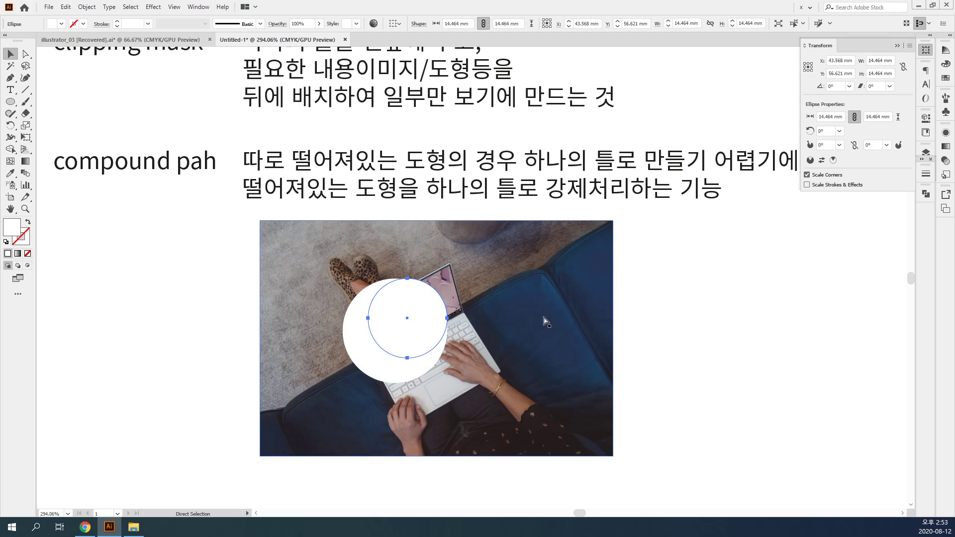
pyautogui.keyDown('shift'); pyautogui.click(388, 378); pyautogui.keyUp('shift')
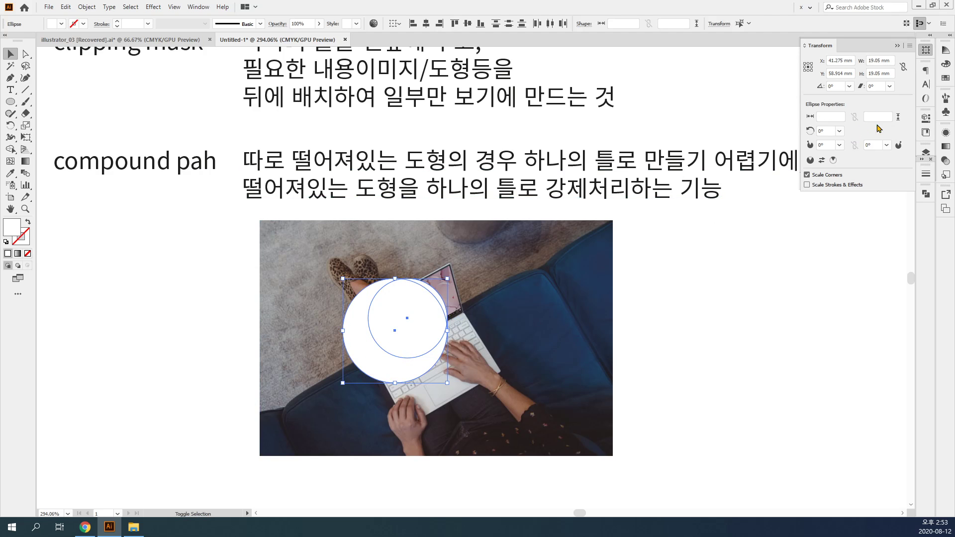
pyautogui.click(925, 194)
pyautogui.click(811, 242)
pyautogui.hotkey('ctrl', 'shift', 'g')
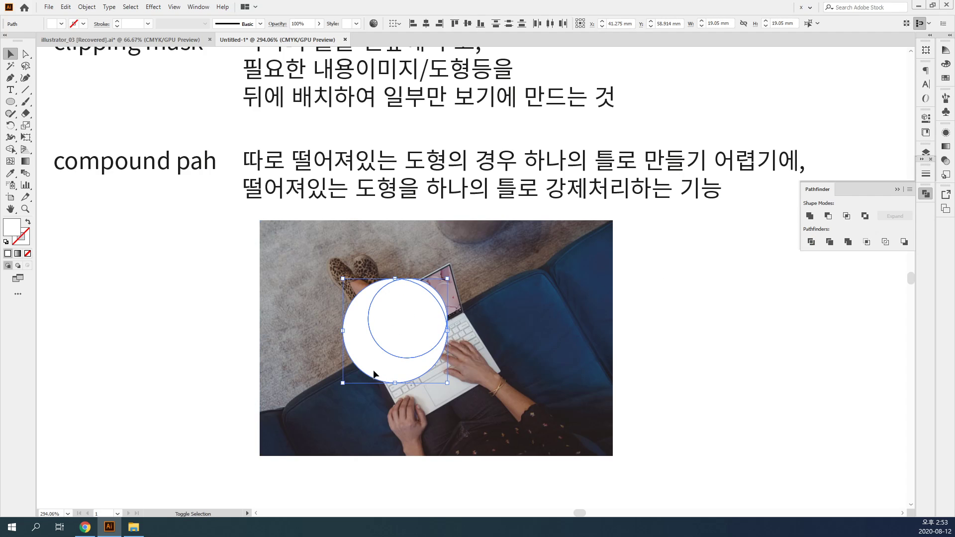
pyautogui.keyDown('shift'); pyautogui.click(374, 371); pyautogui.keyUp('shift')
pyautogui.press('Delete')
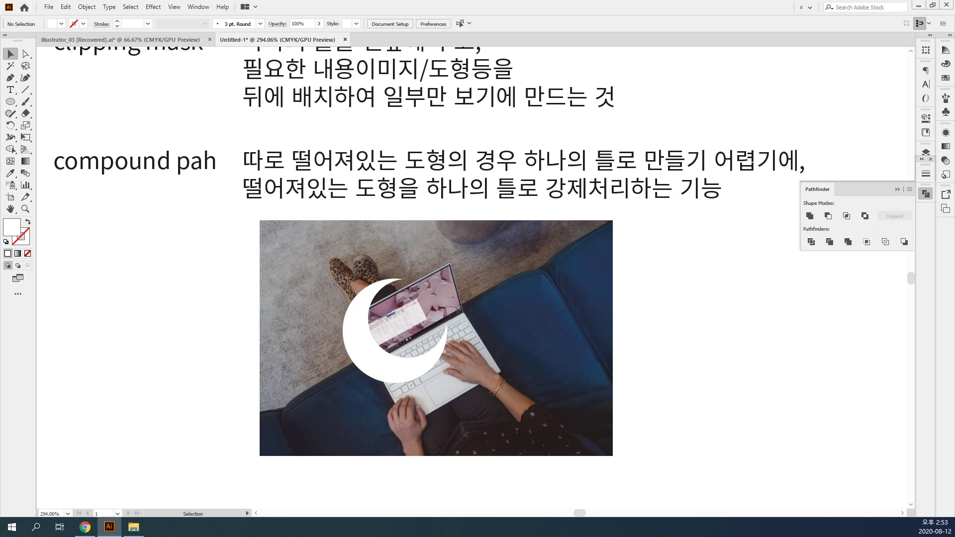
# Draw a small white five-pointed star about 4.3 mm wide in the crescent's opening.
pyautogui.click(11, 102)
pyautogui.click(63, 149)
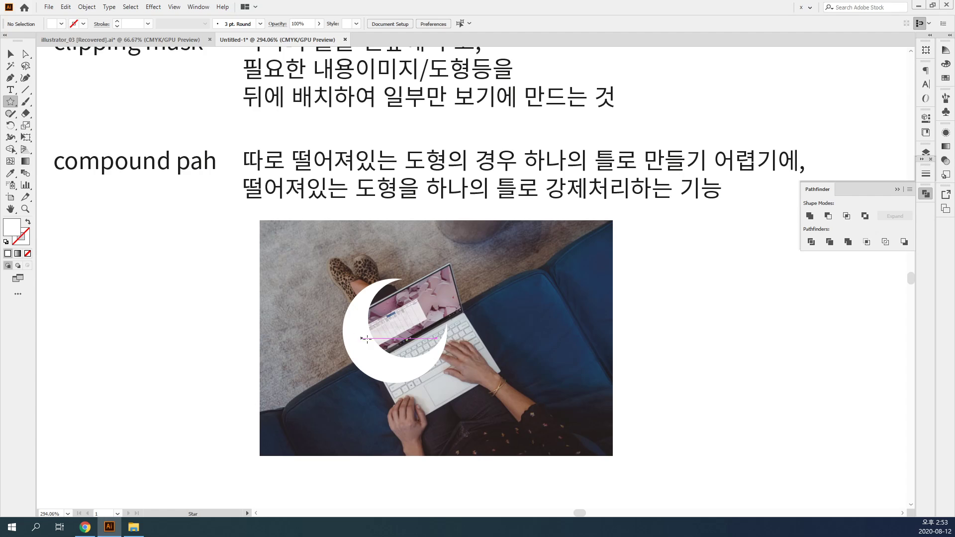
pyautogui.moveTo(429, 330); pyautogui.dragTo(436, 340)
pyautogui.press('v')
# Fill the crescent and the star with grey at K 44.31%.
pyautogui.keyDown('shift'); pyautogui.click(399, 374); pyautogui.keyUp('shift')
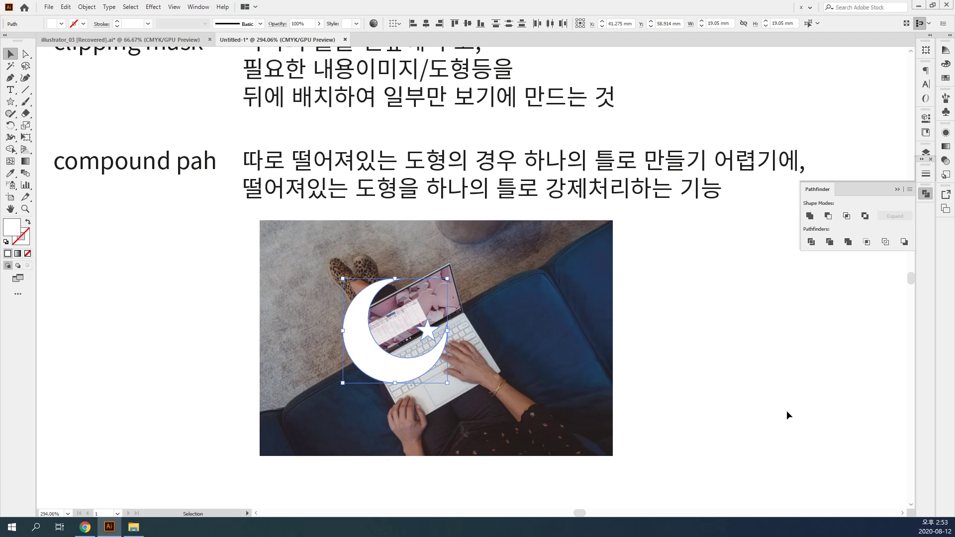
pyautogui.click(945, 63)
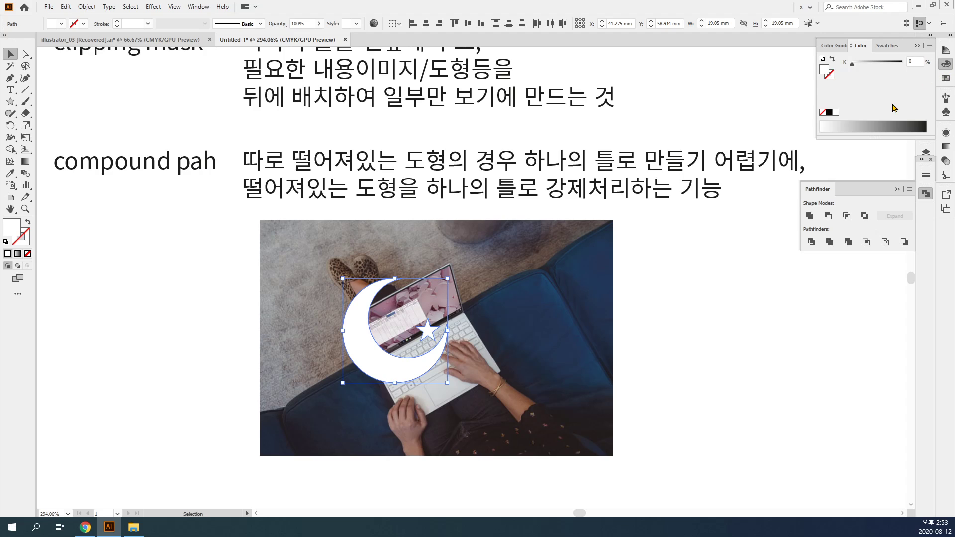
pyautogui.click(870, 124)
pyautogui.click(683, 346)
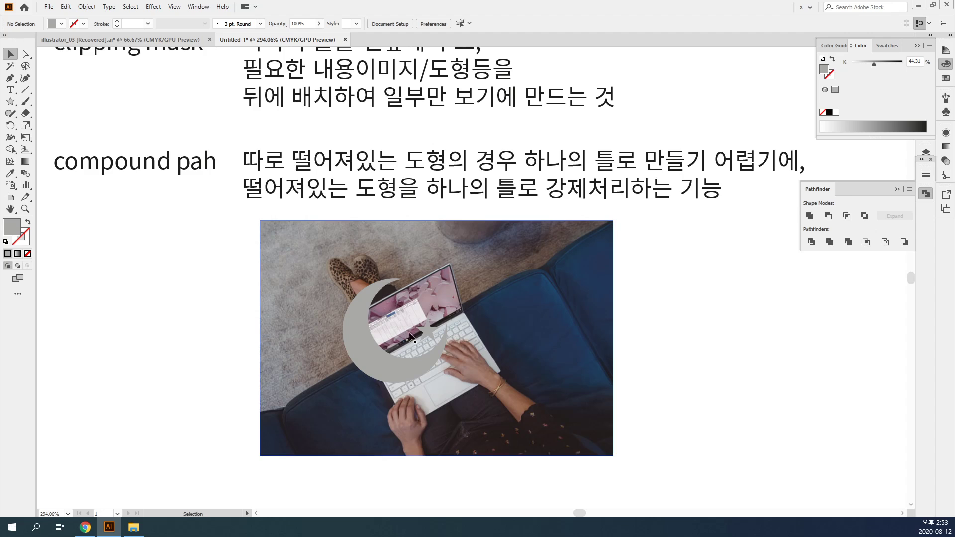
# Enlarge the star and arrange it in the crescent's upper opening, with both shapes over the blue sofa at the photo's upper right.
pyautogui.click(422, 317)
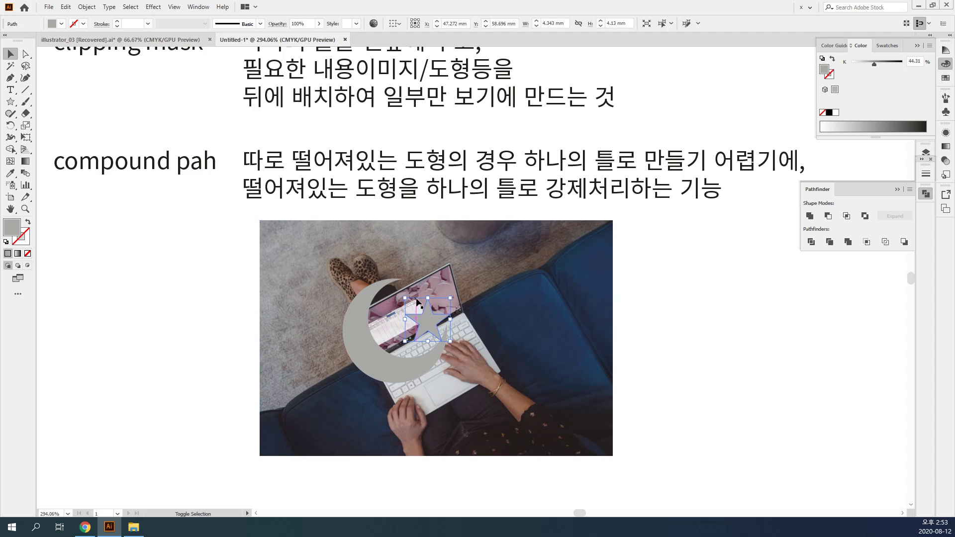
pyautogui.keyDown('shift'); pyautogui.click(390, 362); pyautogui.keyUp('shift')
pyautogui.moveTo(390, 362); pyautogui.dragTo(534, 332)
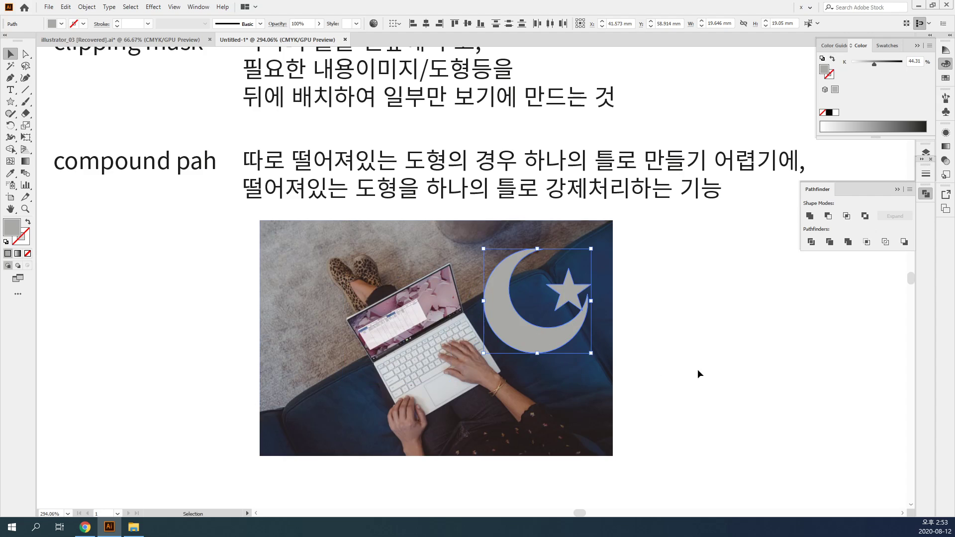
pyautogui.click(631, 307)
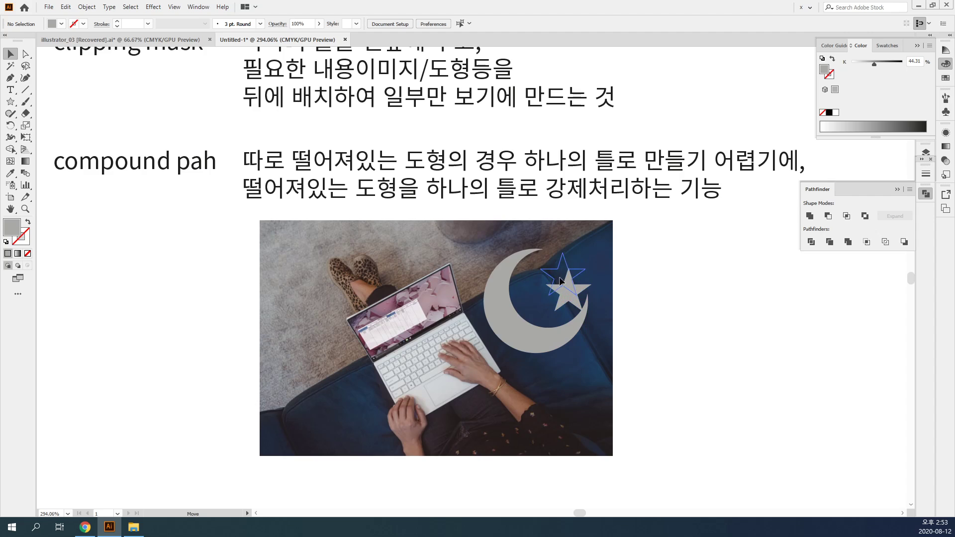
pyautogui.moveTo(559, 277); pyautogui.dragTo(560, 277)
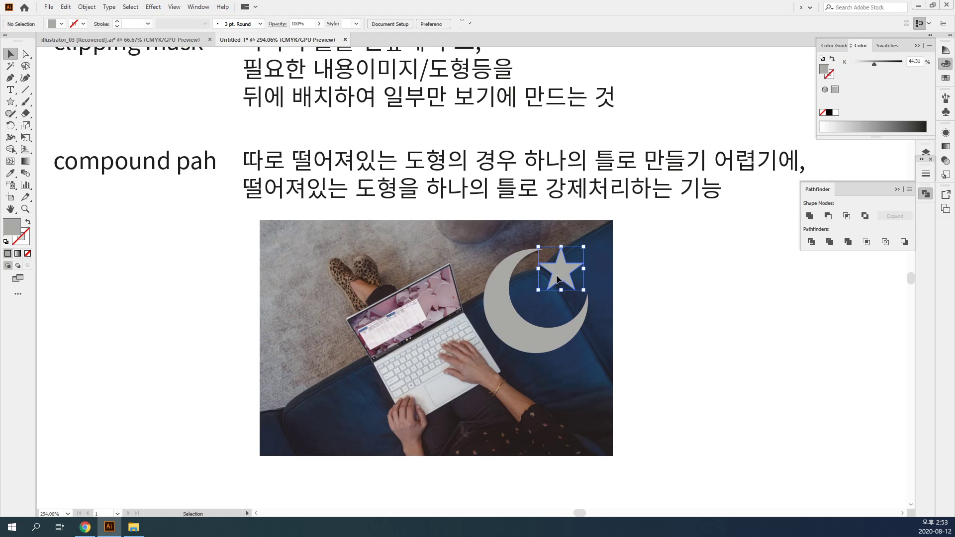
pyautogui.click(695, 343)
# Combine the crescent and the star into one compound path.
pyautogui.click(492, 312)
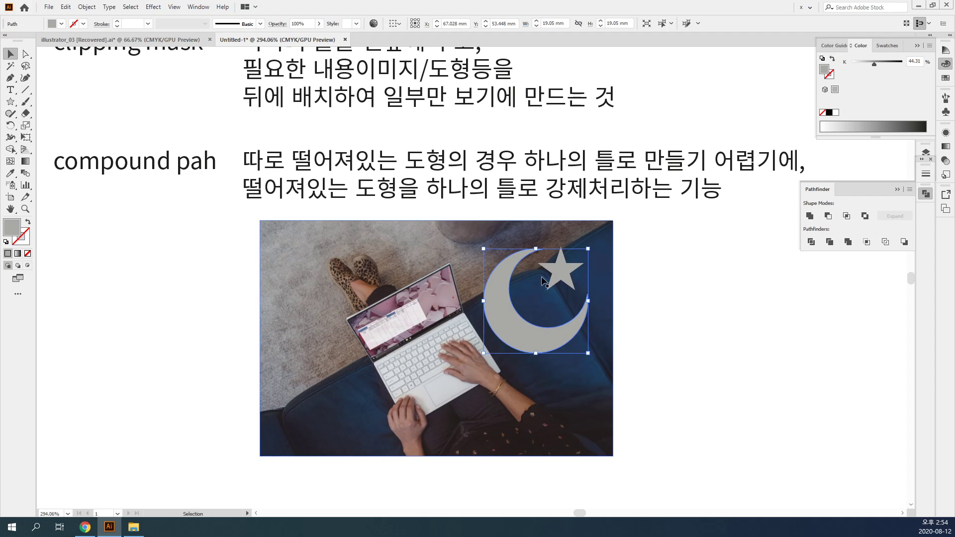
pyautogui.keyDown('shift'); pyautogui.click(544, 282); pyautogui.keyUp('shift')
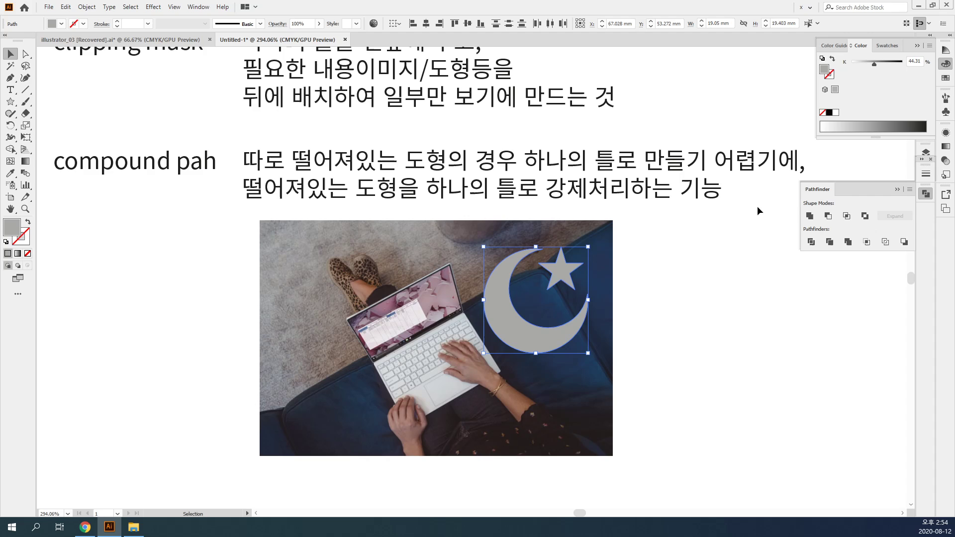
pyautogui.click(87, 6)
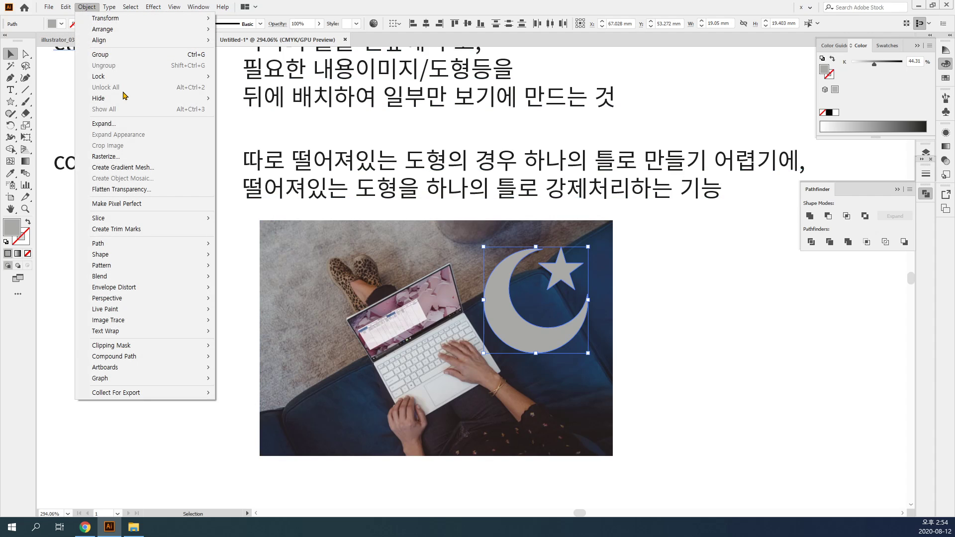
pyautogui.moveTo(149, 356)
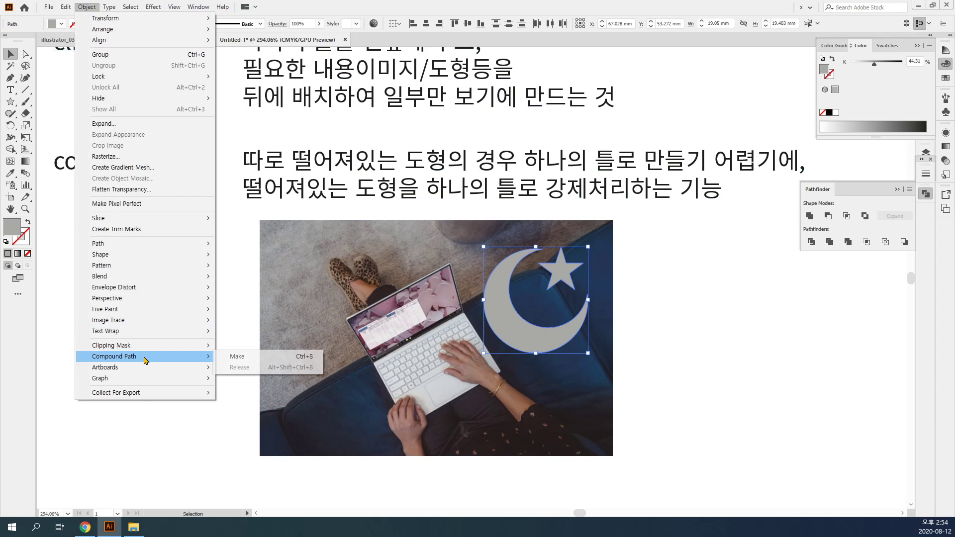
pyautogui.click(234, 357)
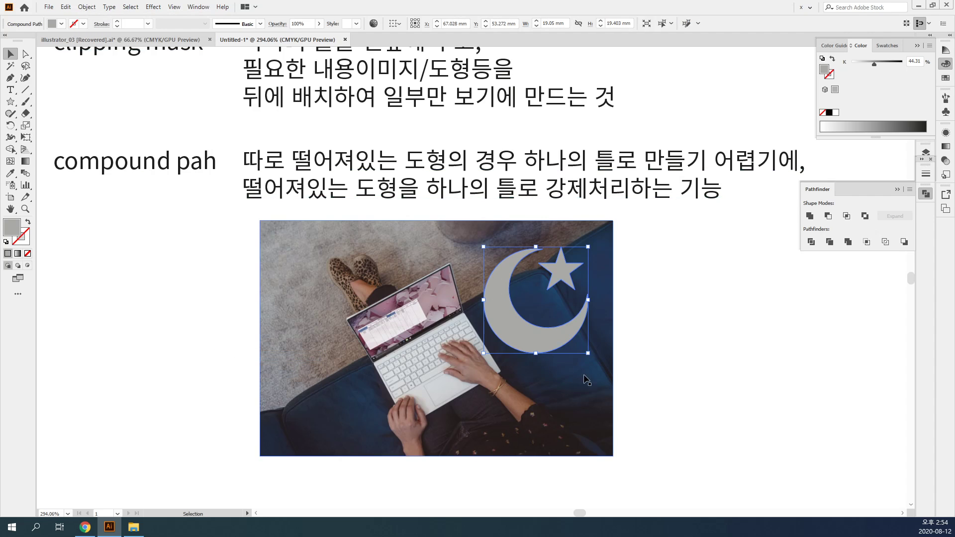
# Collapse the Color and Pathfinder panels and undo the compound path made from the crescent and star.
pyautogui.click(946, 65)
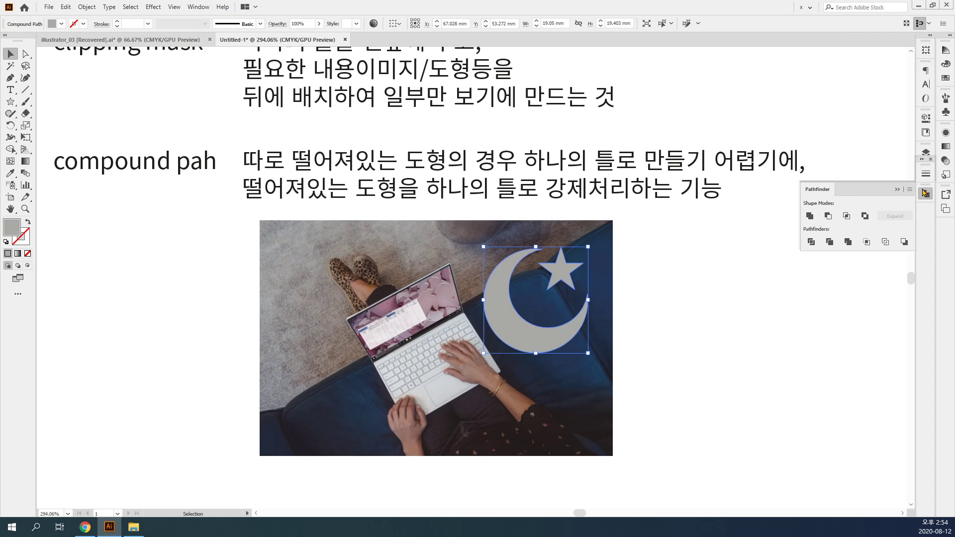
pyautogui.click(926, 195)
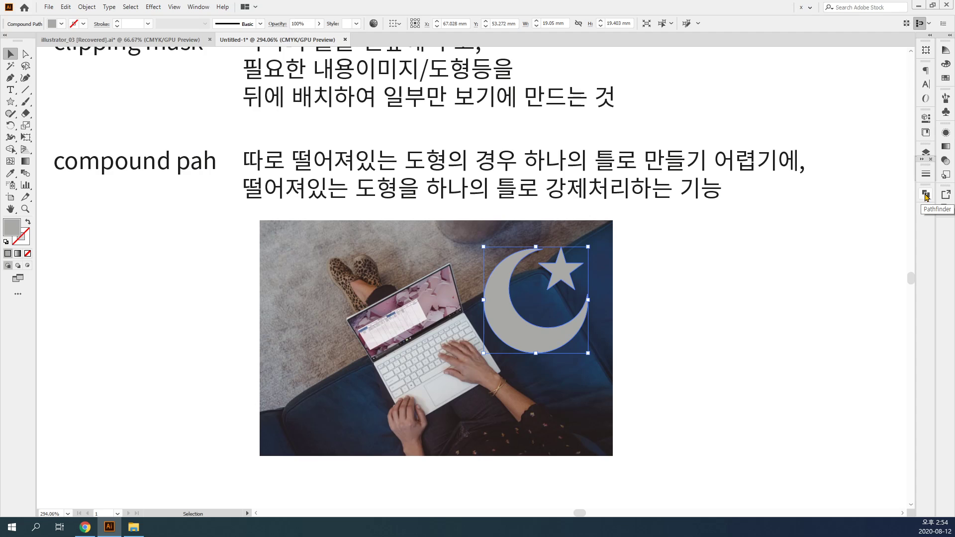
pyautogui.hotkey('ctrl', 'z')
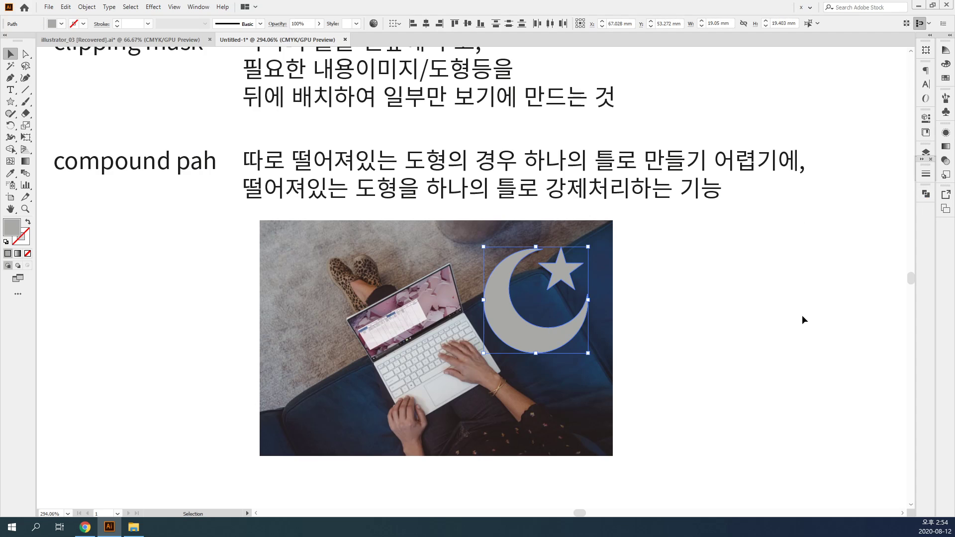
# Select the separate crescent and star together and display their anchor points with the Direct Selection tool.
pyautogui.click(720, 344)
pyautogui.click(554, 342)
pyautogui.keyDown('shift'); pyautogui.click(566, 277); pyautogui.keyUp('shift')
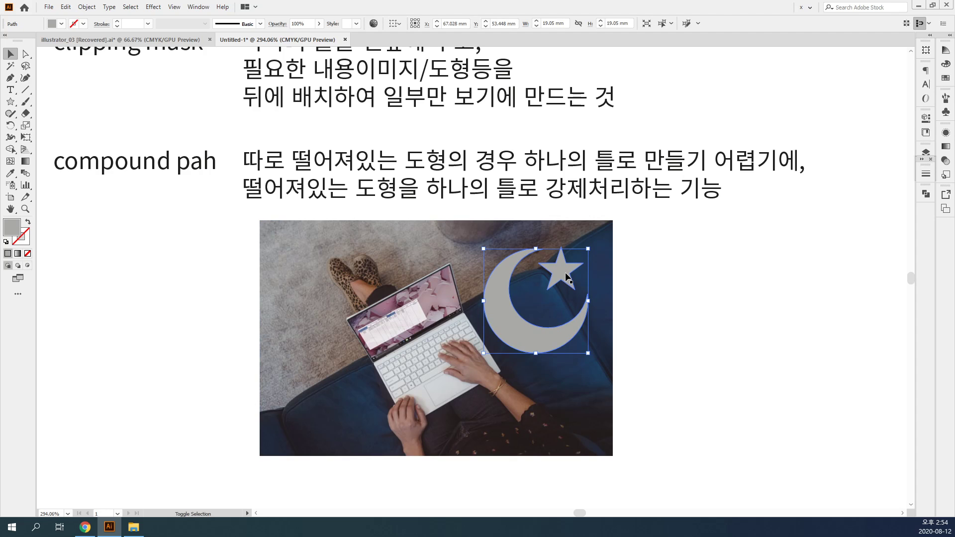
pyautogui.press('a')
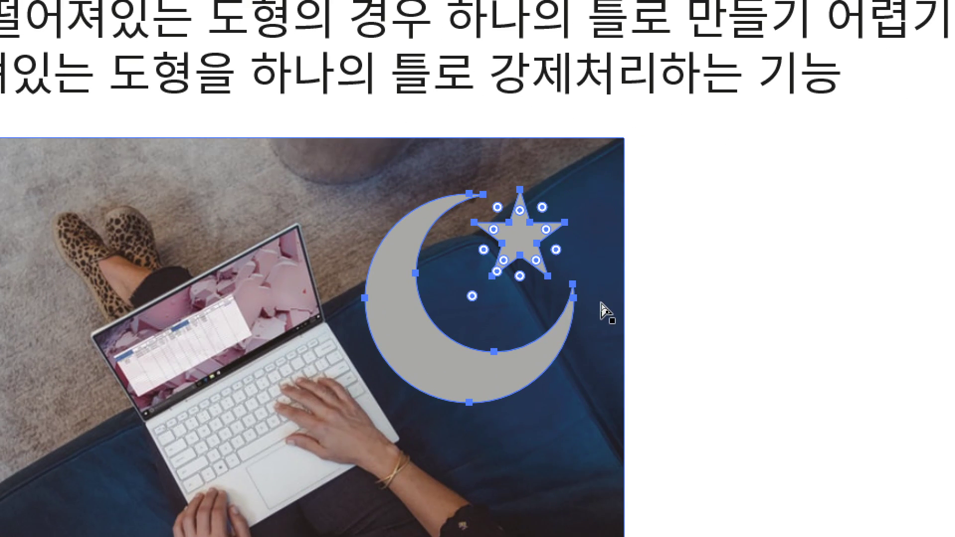
# Compare the crescent and star selection with its bounding box and with its anchor points, alternating the Selection and Direct Selection tools.
pyautogui.press('v')
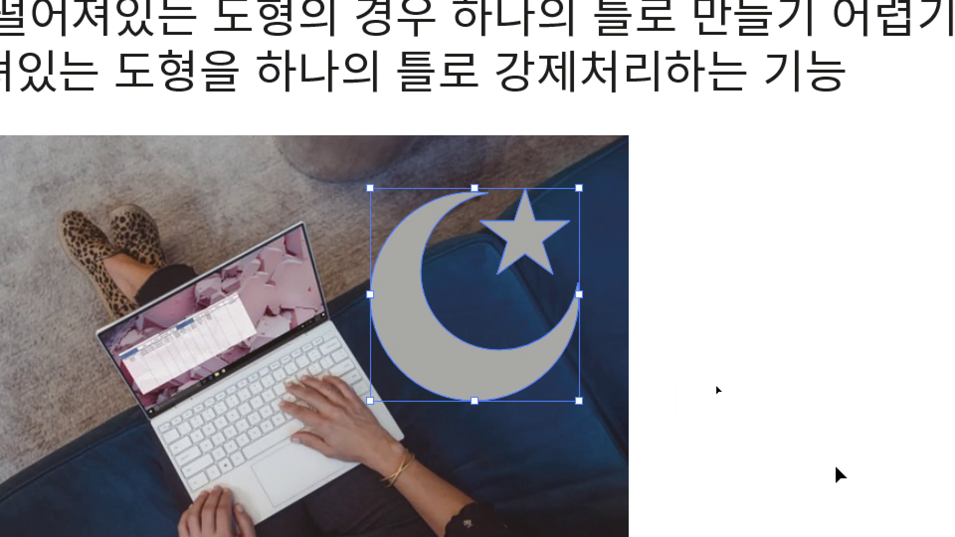
pyautogui.press('a')
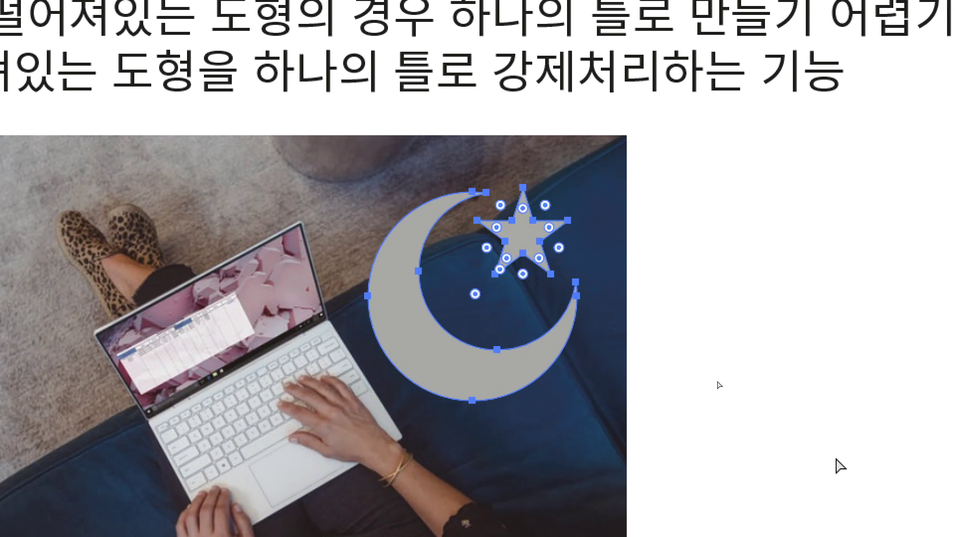
pyautogui.press('v')
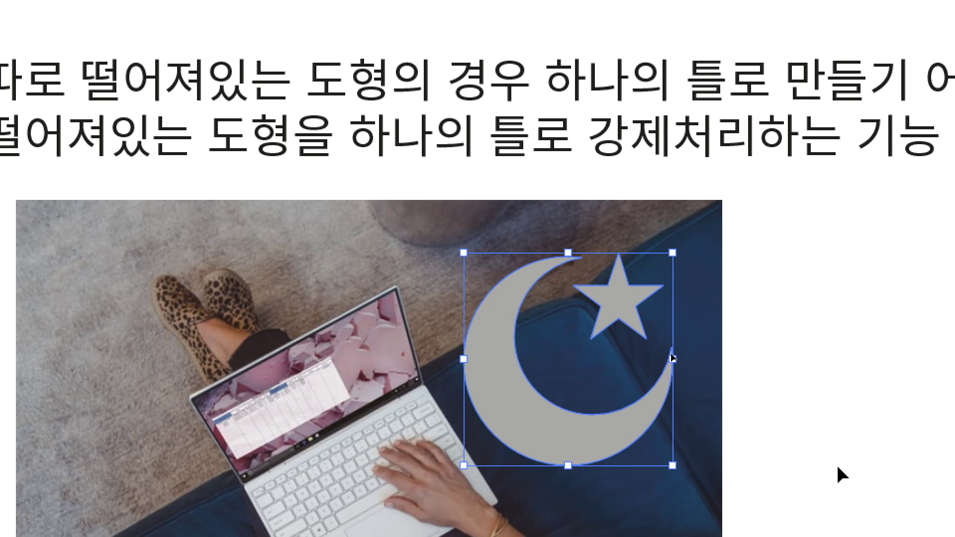
pyautogui.press('a')
pyautogui.press('v')
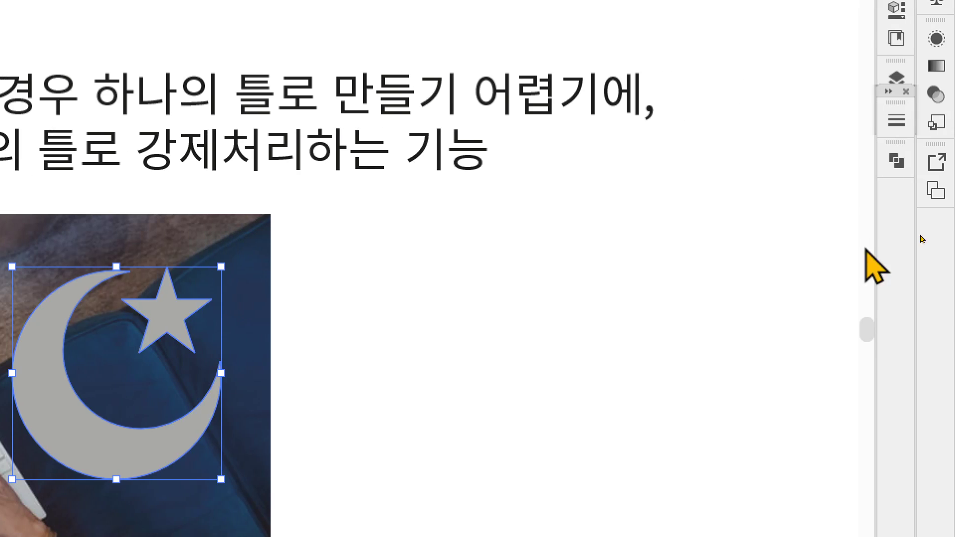
# Unite the crescent and star with Pathfinder and make the resulting group a compound path.
pyautogui.click(896, 161)
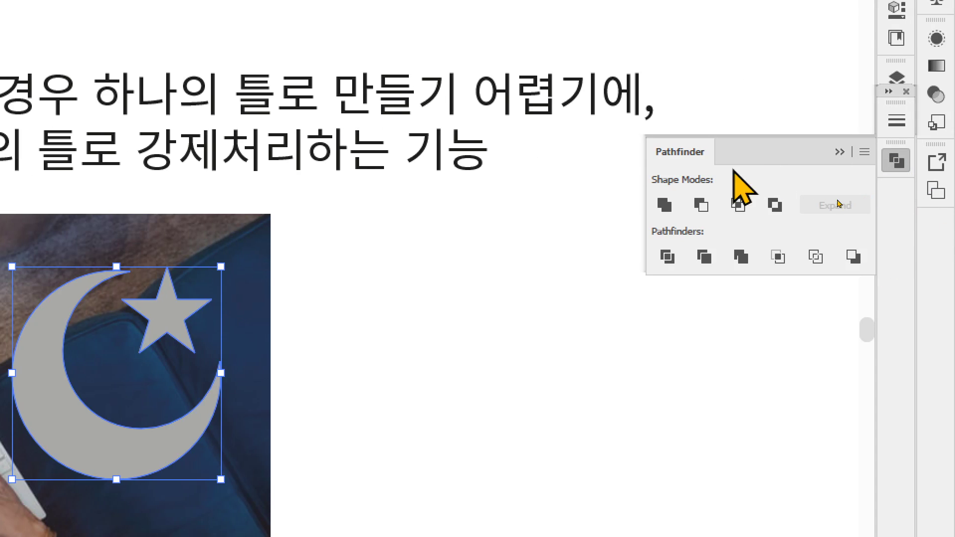
pyautogui.click(665, 206)
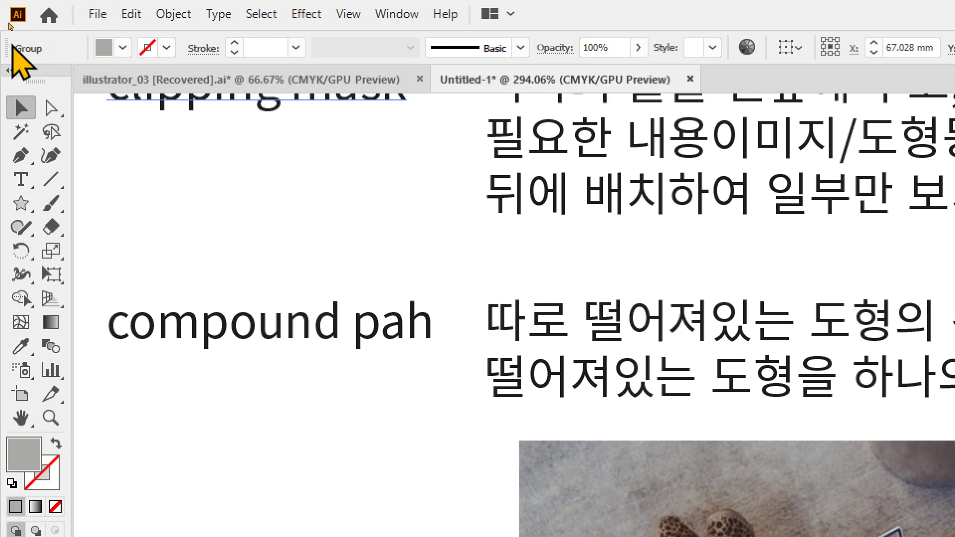
pyautogui.click(174, 15)
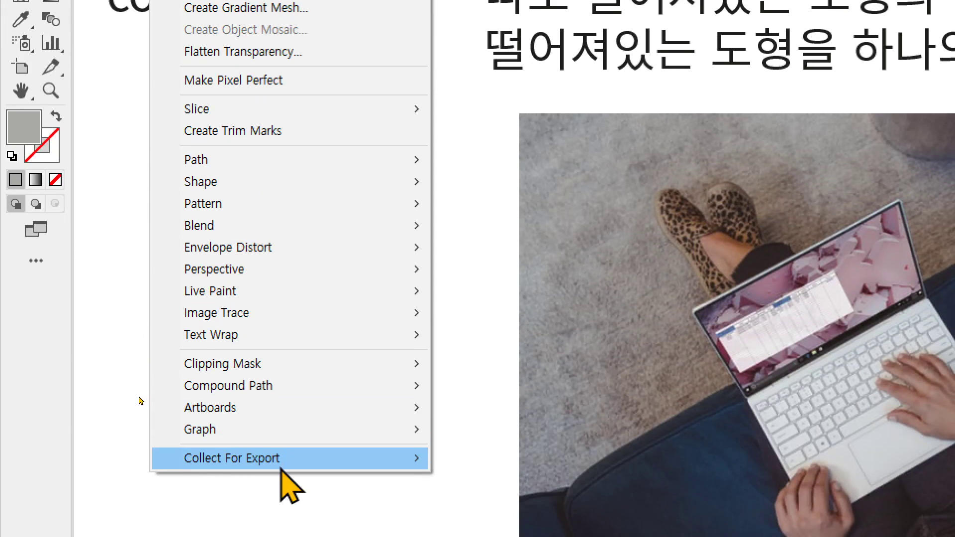
pyautogui.moveTo(288, 385)
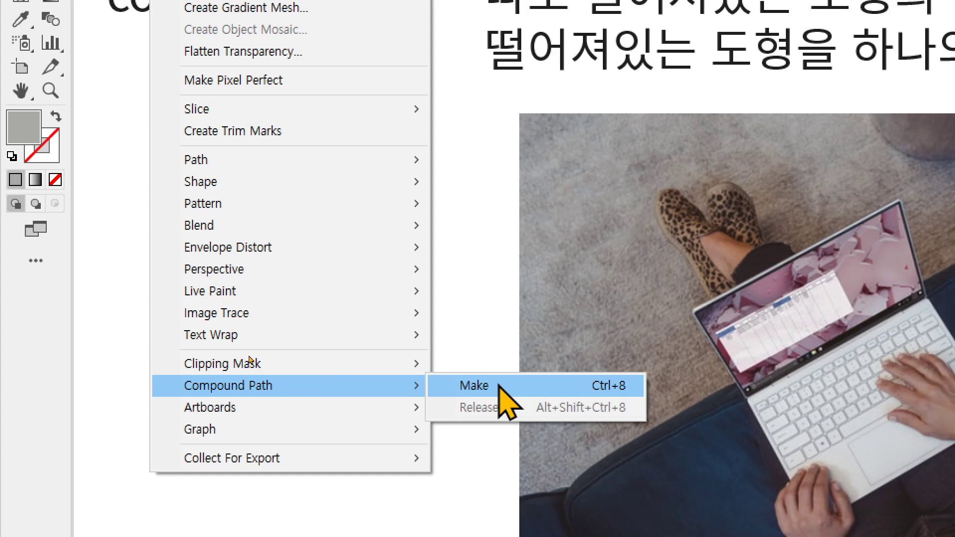
pyautogui.click(499, 385)
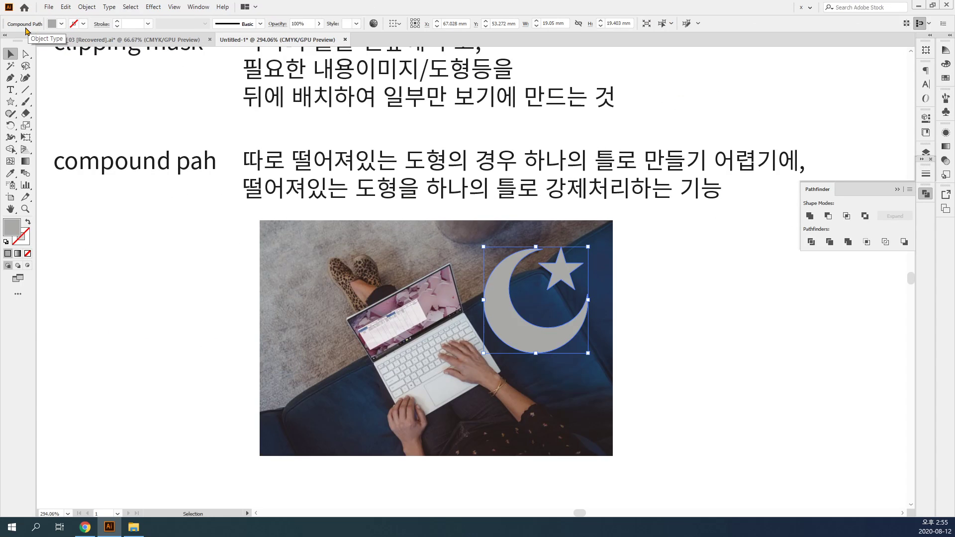
# Make a clipping mask from the crescent-and-star compound path and the laptop photo behind it.
pyautogui.click(625, 318)
pyautogui.click(541, 335)
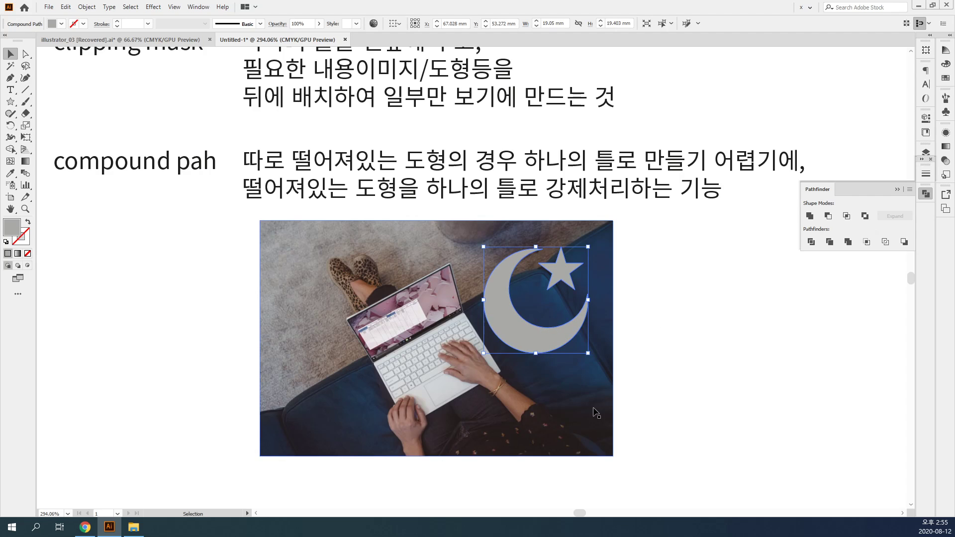
pyautogui.keyDown('shift'); pyautogui.click(607, 314); pyautogui.keyUp('shift')
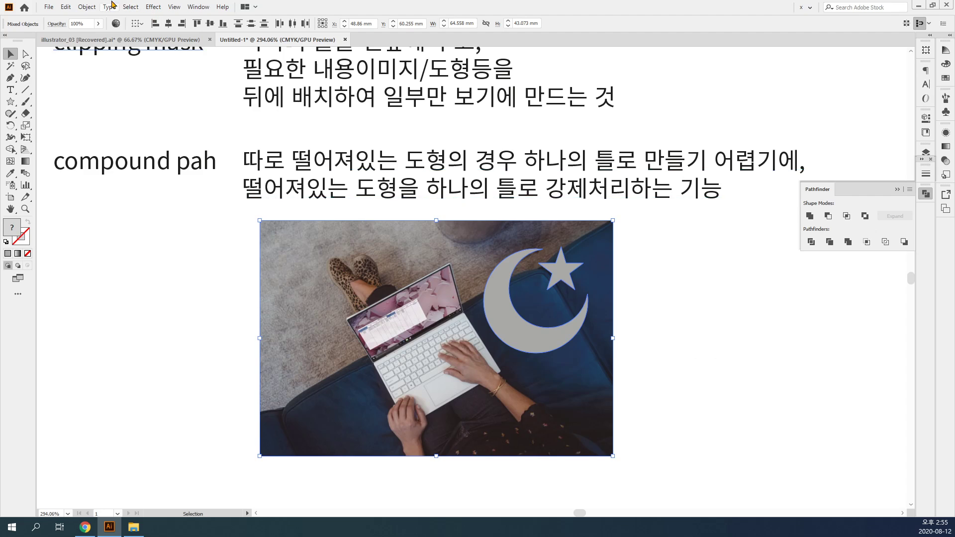
pyautogui.click(81, 8)
pyautogui.moveTo(152, 348)
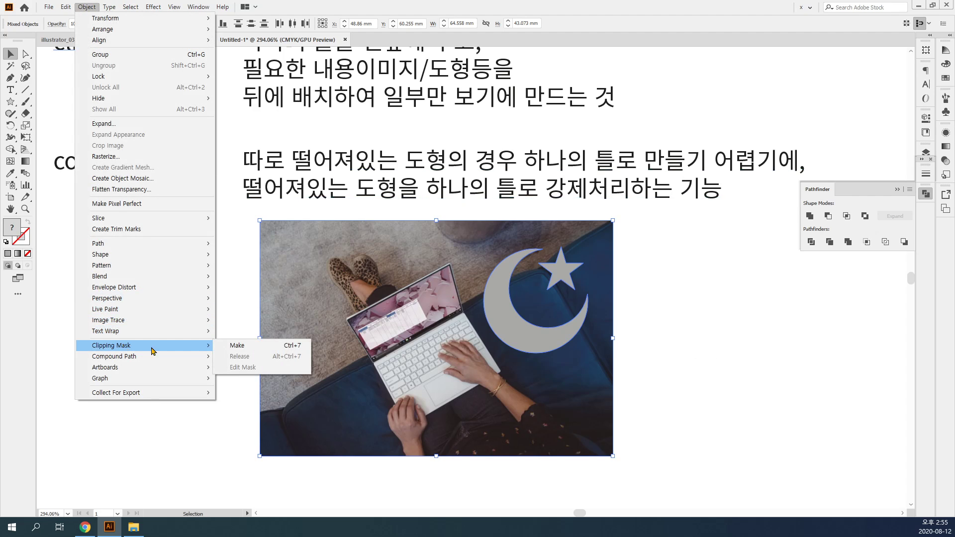
pyautogui.click(244, 346)
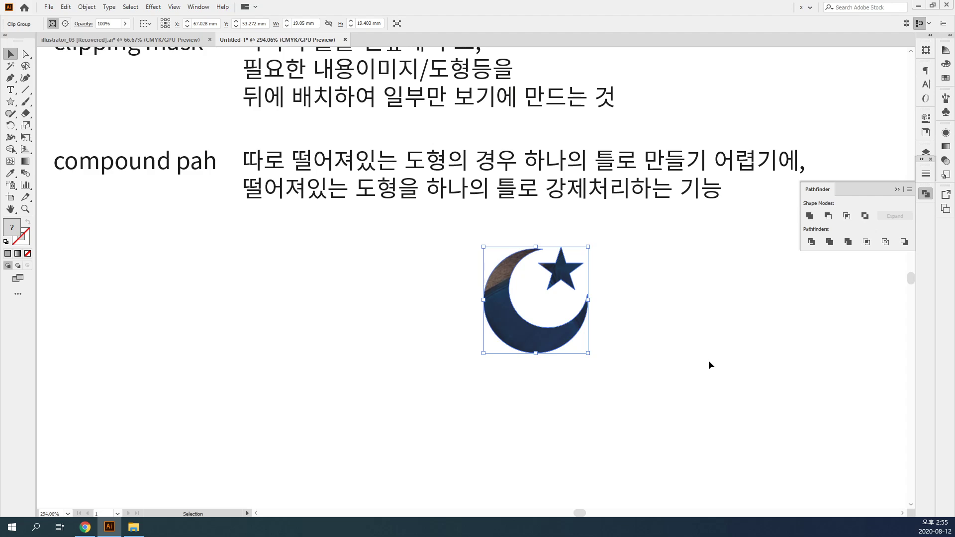
# Undo the clipping mask and select the laptop photo and the compound path one after the other.
pyautogui.hotkey('ctrl', 'z')
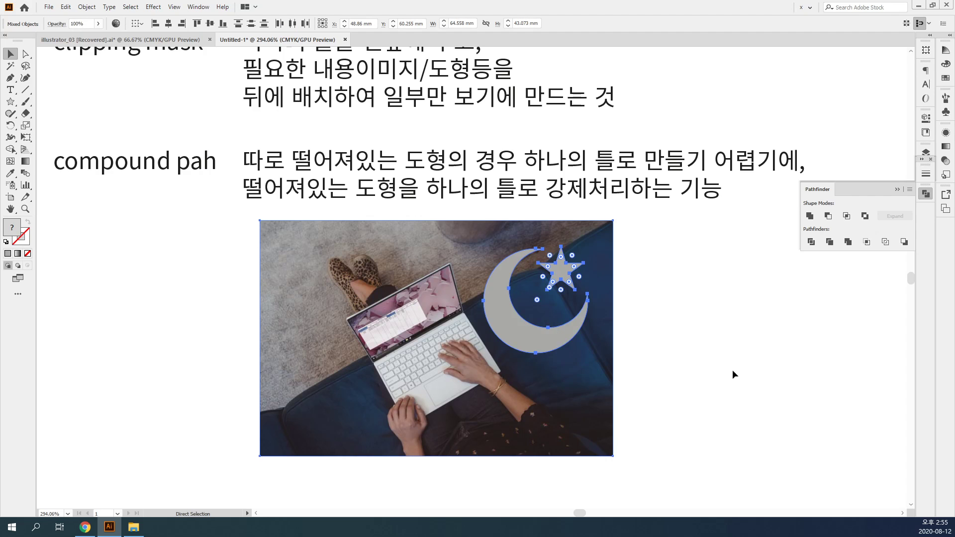
pyautogui.click(733, 375)
pyautogui.click(572, 387)
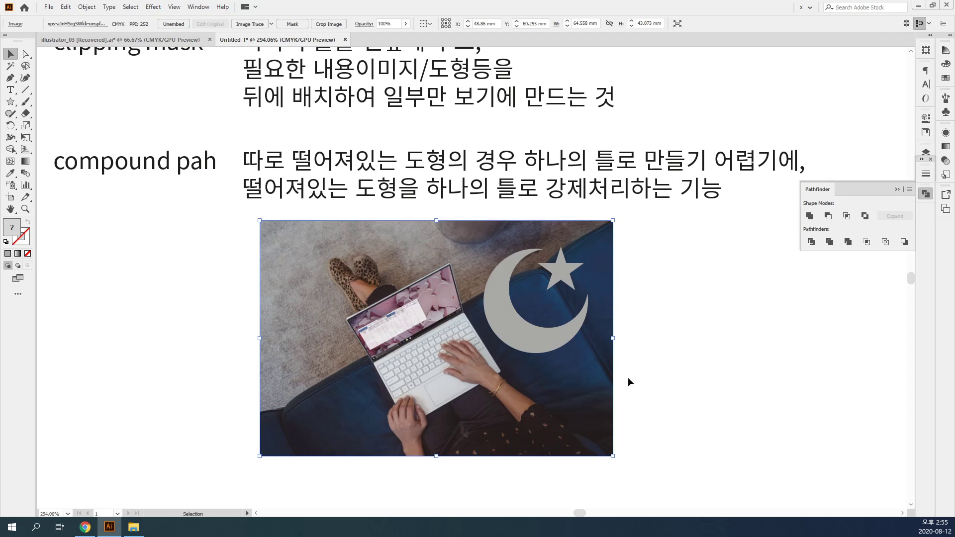
pyautogui.click(554, 329)
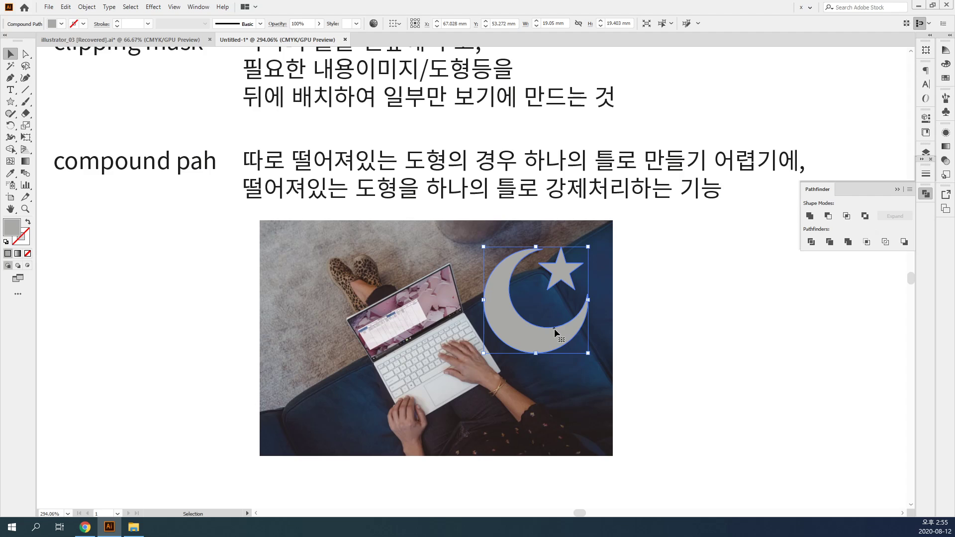
pyautogui.click(738, 382)
pyautogui.moveTo(715, 349); pyautogui.dragTo(689, 348)
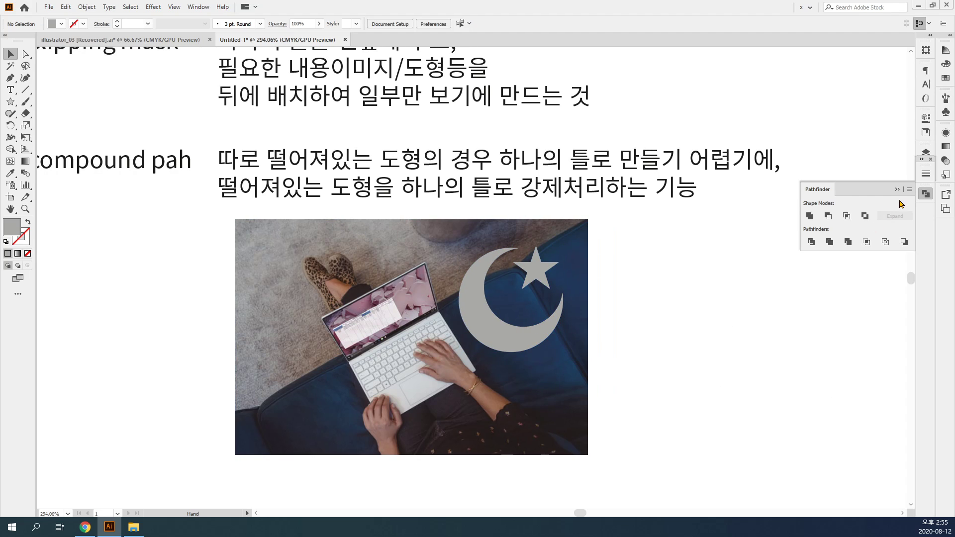
# Collapse the Pathfinder panel and check the crescent-and-star shape and the photo as separate objects.
pyautogui.click(925, 194)
pyautogui.moveTo(927, 171); pyautogui.dragTo(926, 175)
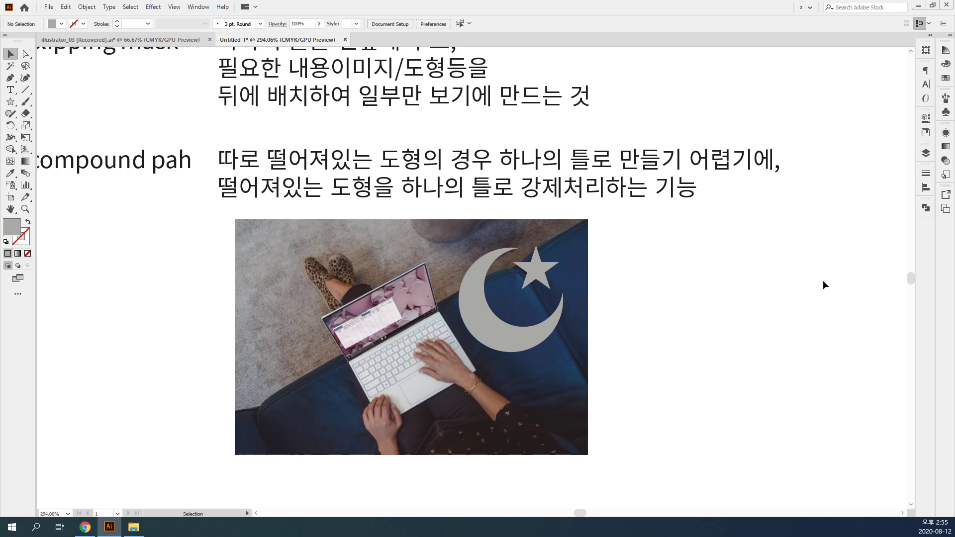
pyautogui.click(471, 315)
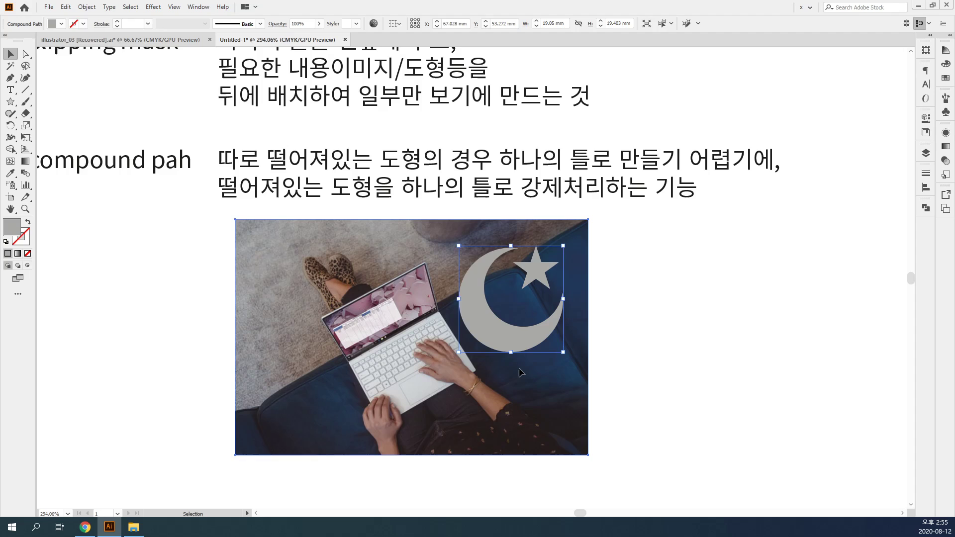
pyautogui.click(520, 373)
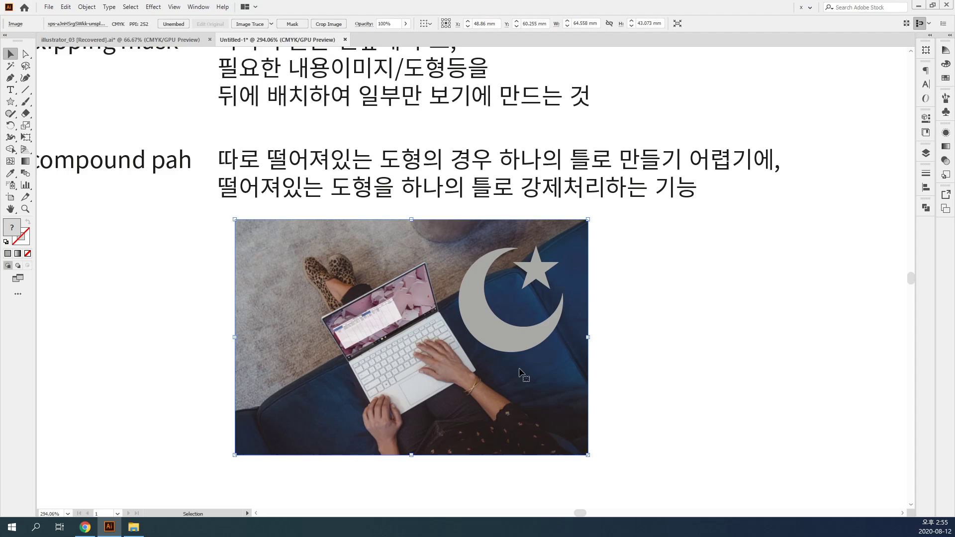
pyautogui.click(619, 349)
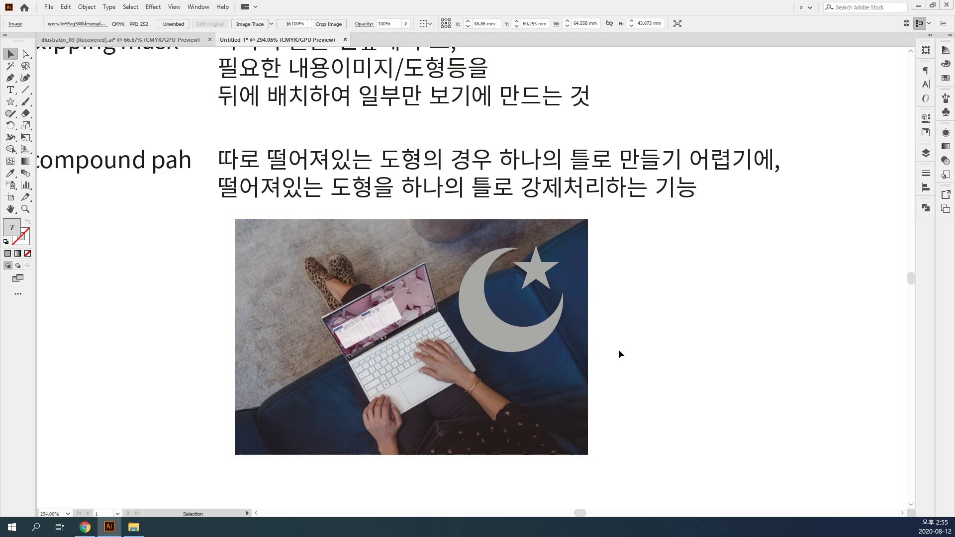
# Select the photo and the crescent-and-star shape without the definition text and make them a clipping mask.
pyautogui.moveTo(817, 381); pyautogui.dragTo(266, 213)
pyautogui.keyDown('shift'); pyautogui.click(312, 148); pyautogui.keyUp('shift')
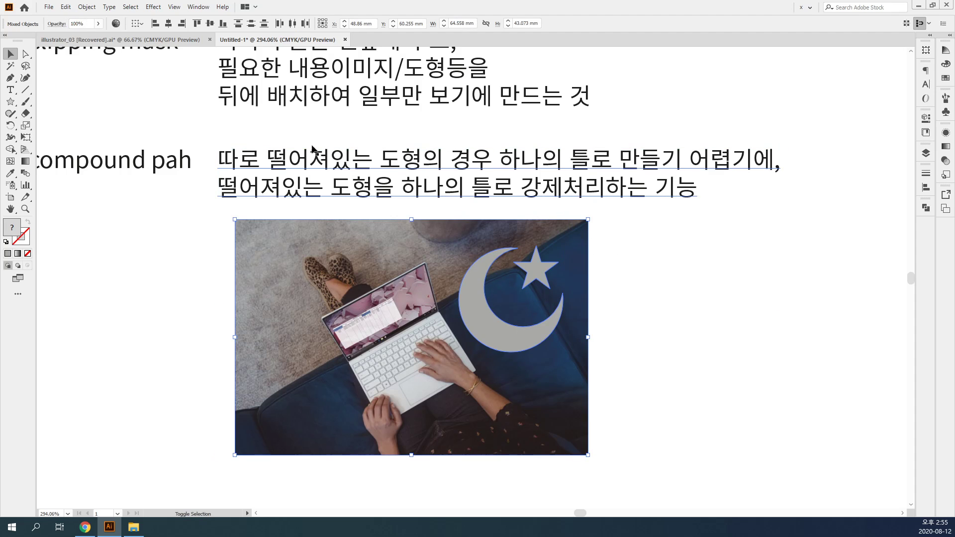
pyautogui.click(87, 7)
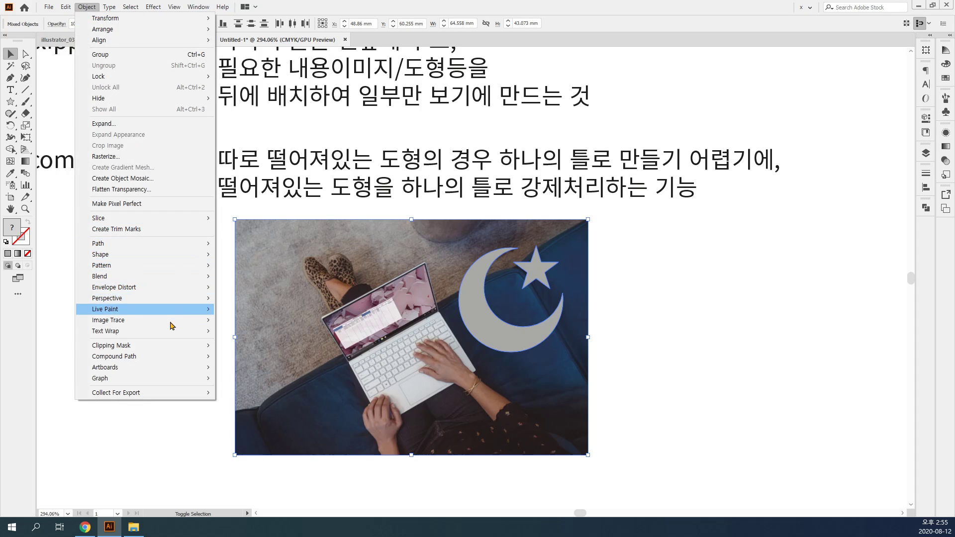
pyautogui.moveTo(169, 348)
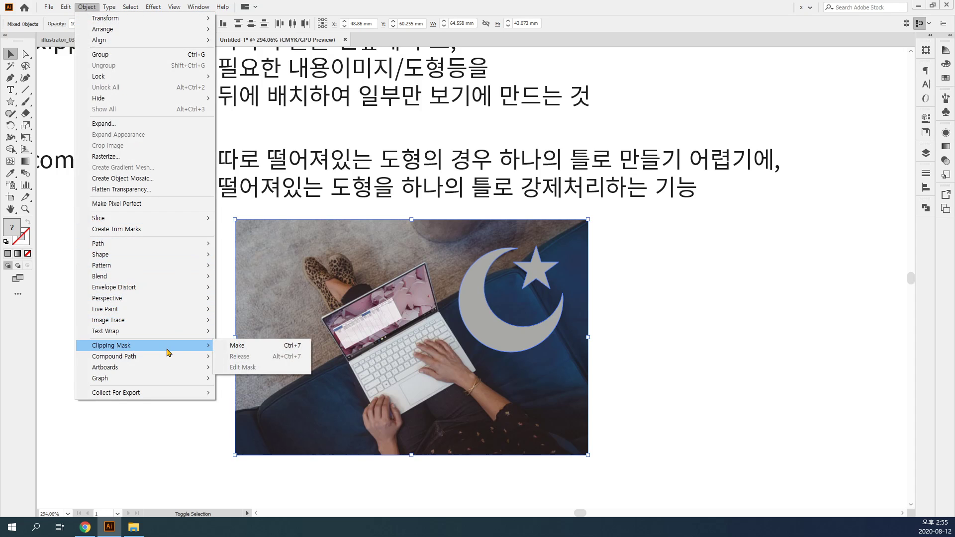
pyautogui.click(239, 346)
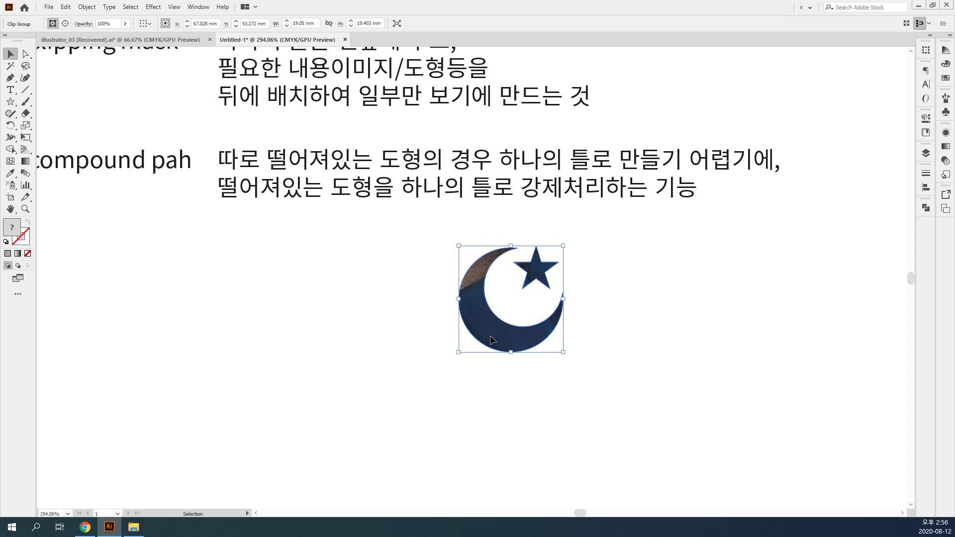
# Move the clipped artwork left and reposition the photo inside the mask so the crescent shows the keyboard and hand.
pyautogui.moveTo(492, 337); pyautogui.dragTo(290, 307)
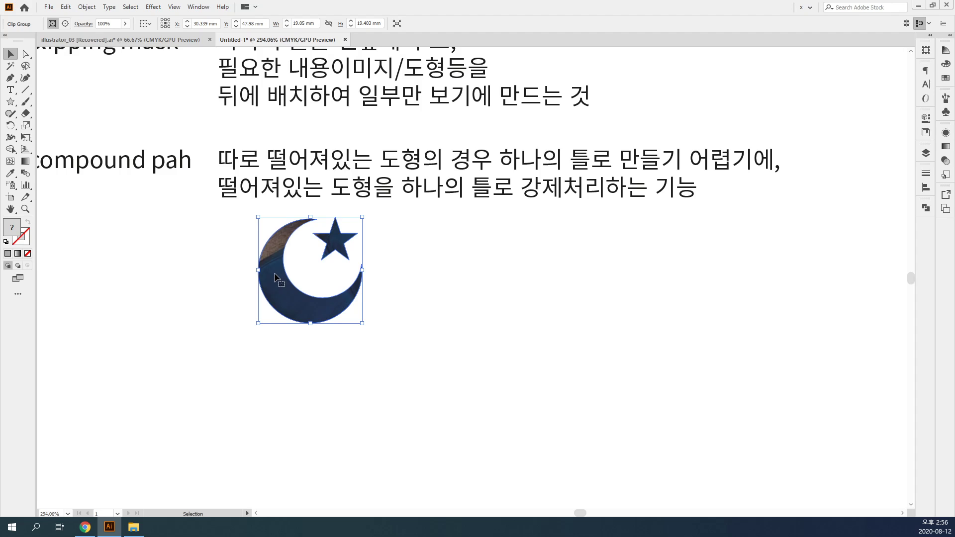
pyautogui.doubleClick(275, 274)
pyautogui.moveTo(276, 277); pyautogui.dragTo(353, 273)
pyautogui.moveTo(335, 296)
pyautogui.mouseDown()
pyautogui.moveTo(358, 286)
pyautogui.moveTo(321, 303)
pyautogui.moveTo(334, 291)
pyautogui.mouseUp()
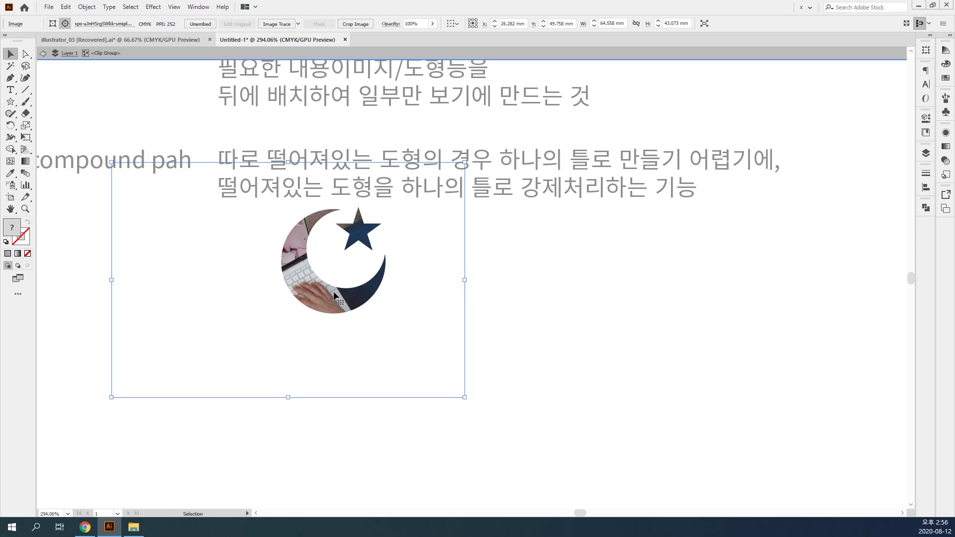
pyautogui.press('Escape')
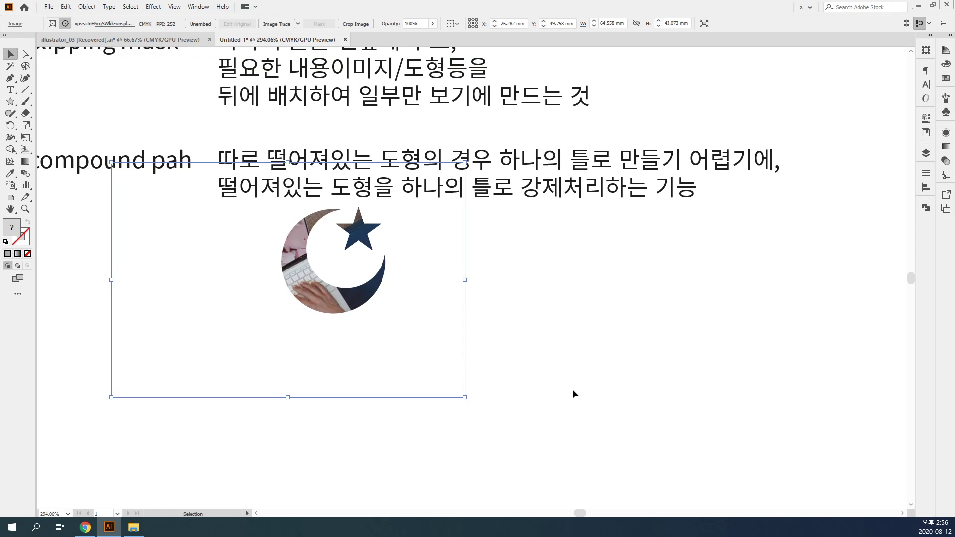
pyautogui.click(573, 390)
# Move the clipped crescent and star slightly down and left, beneath the start of the compound path definition.
pyautogui.moveTo(307, 316); pyautogui.dragTo(293, 338)
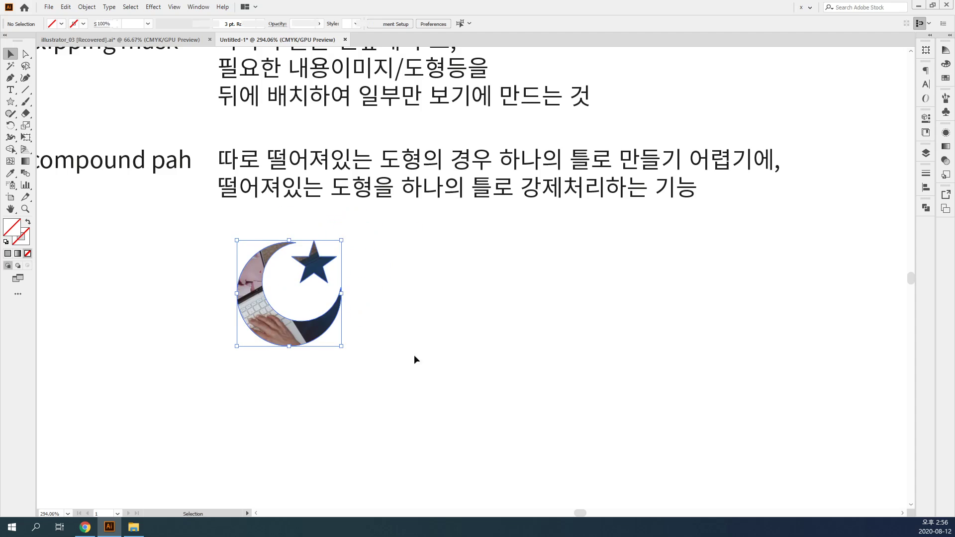
pyautogui.click(452, 354)
pyautogui.moveTo(461, 309); pyautogui.dragTo(516, 369)
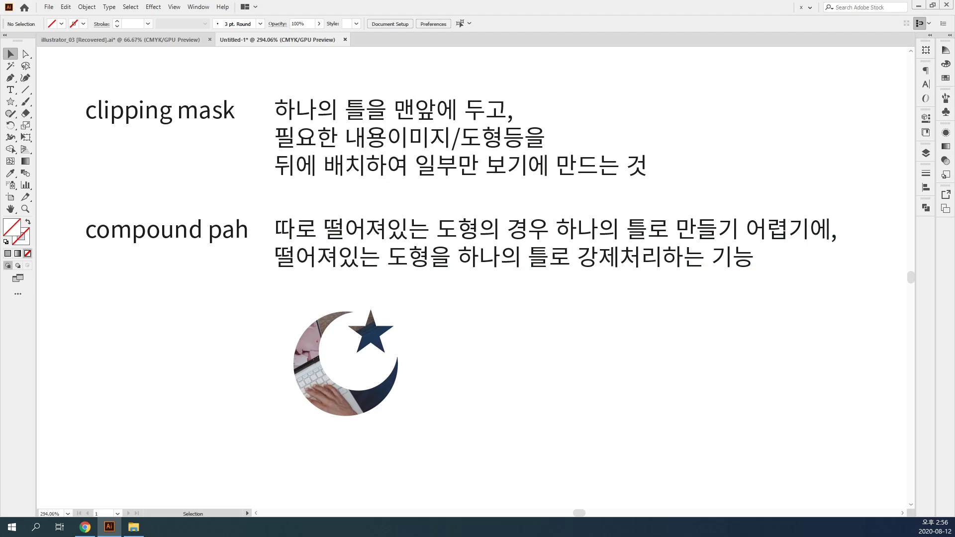
# Switch to the illustrator_03 [Recovered].ai document and bring the upper-right "path finder" lettering in front of its colored circles.
pyautogui.click(132, 43)
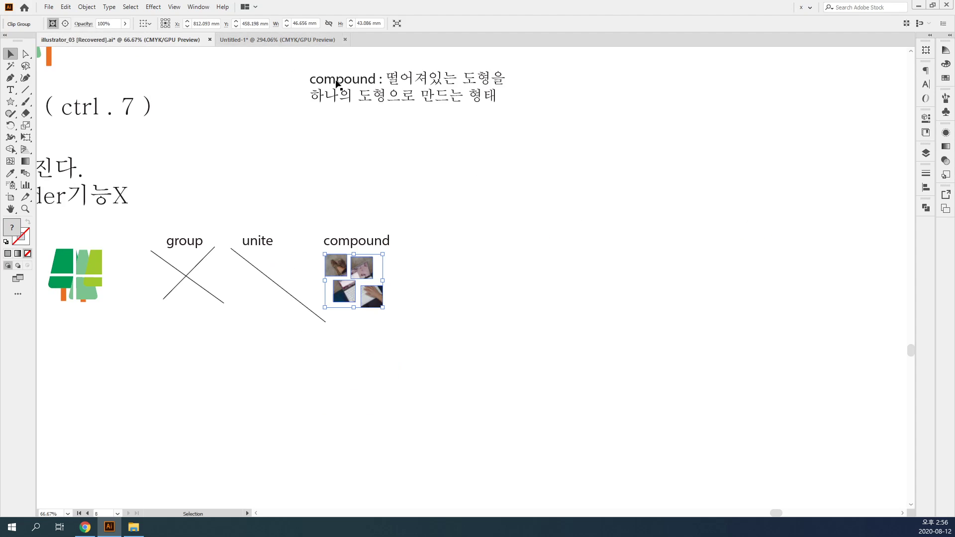
pyautogui.click(600, 261)
pyautogui.moveTo(278, 335); pyautogui.dragTo(771, 315)
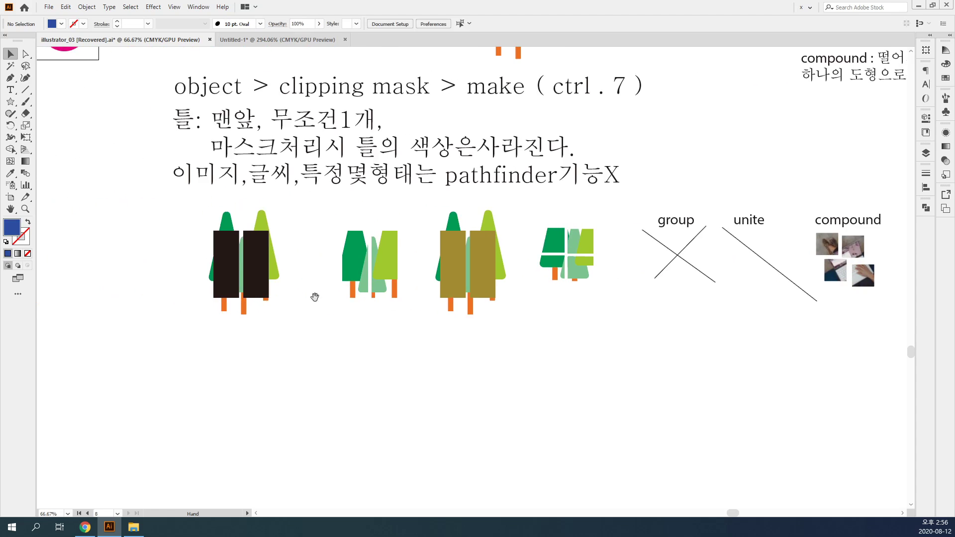
pyautogui.moveTo(315, 298); pyautogui.dragTo(735, 494)
pyautogui.moveTo(481, 301); pyautogui.dragTo(548, 495)
pyautogui.hotkey('ctrl', 'space')
pyautogui.moveTo(426, 335); pyautogui.dragTo(537, 386)
pyautogui.moveTo(496, 337); pyautogui.dragTo(417, 280)
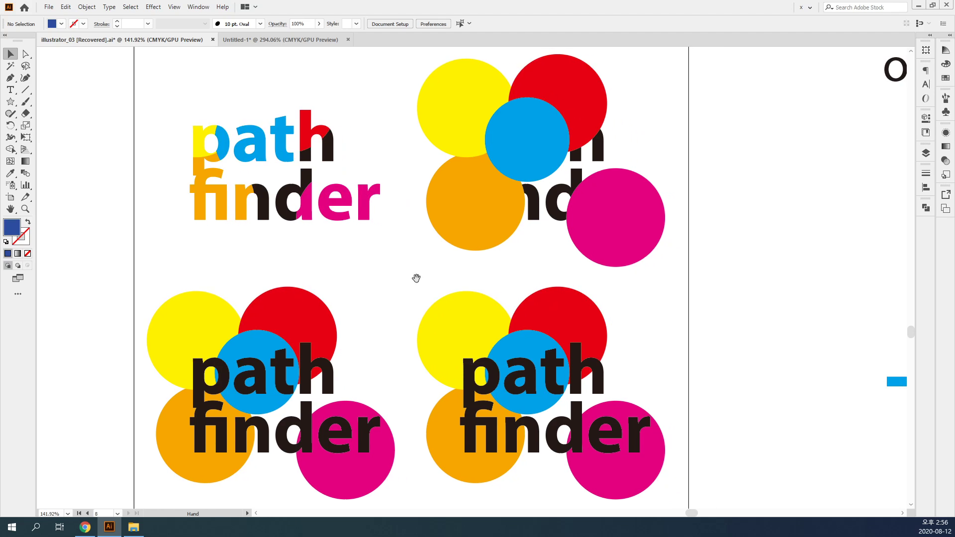
pyautogui.click(541, 207)
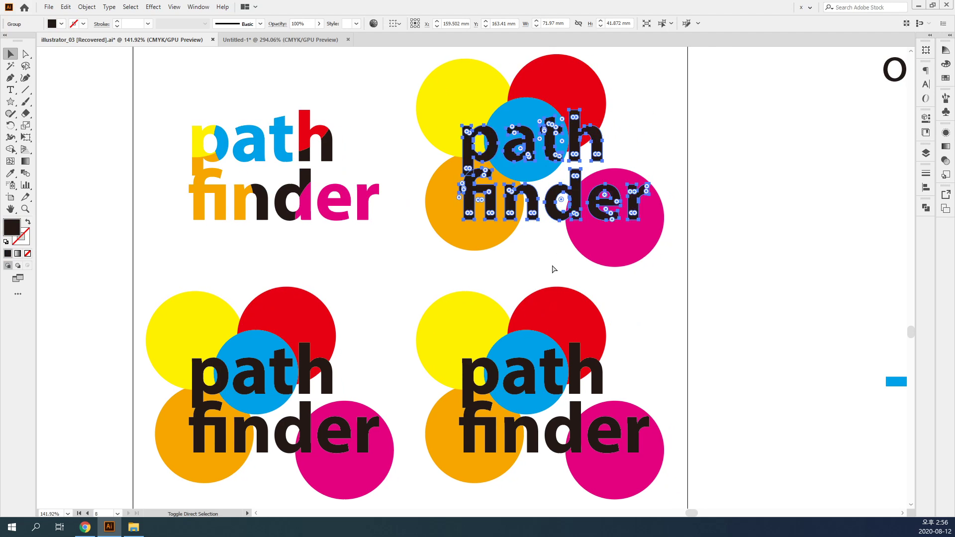
pyautogui.click(710, 272)
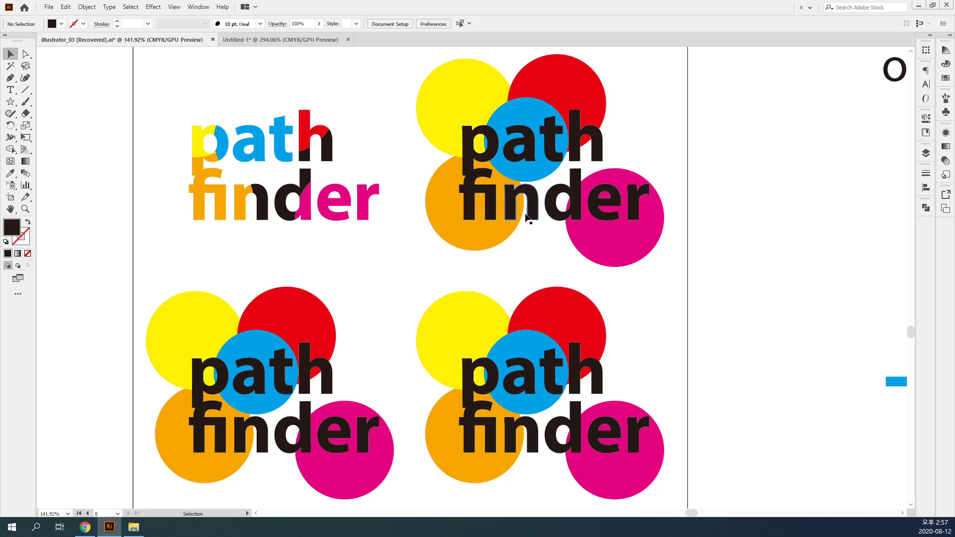
# Make the upper-right "path finder" lettering a compound path, checking its outlines before and after.
pyautogui.click(467, 184)
pyautogui.hotkey('ctrl', 'y')
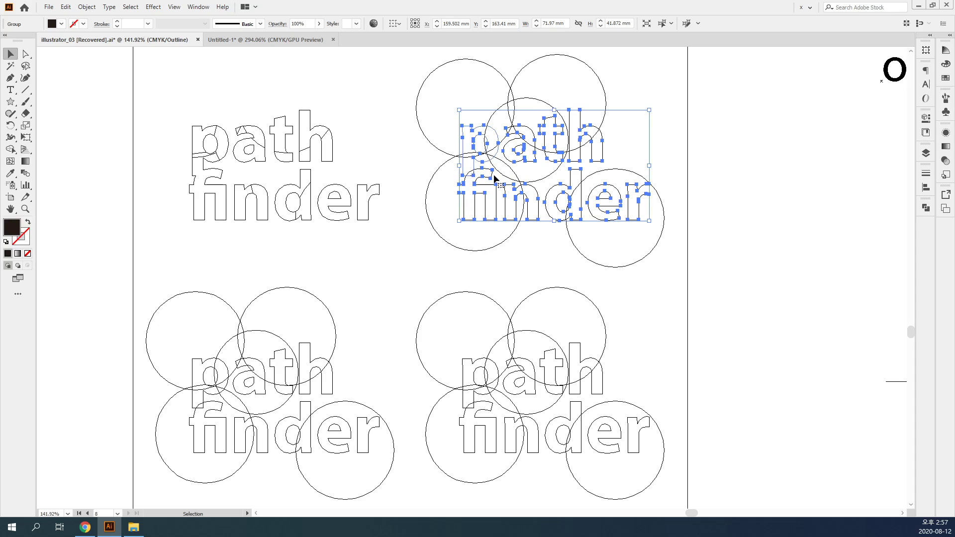
pyautogui.click(926, 208)
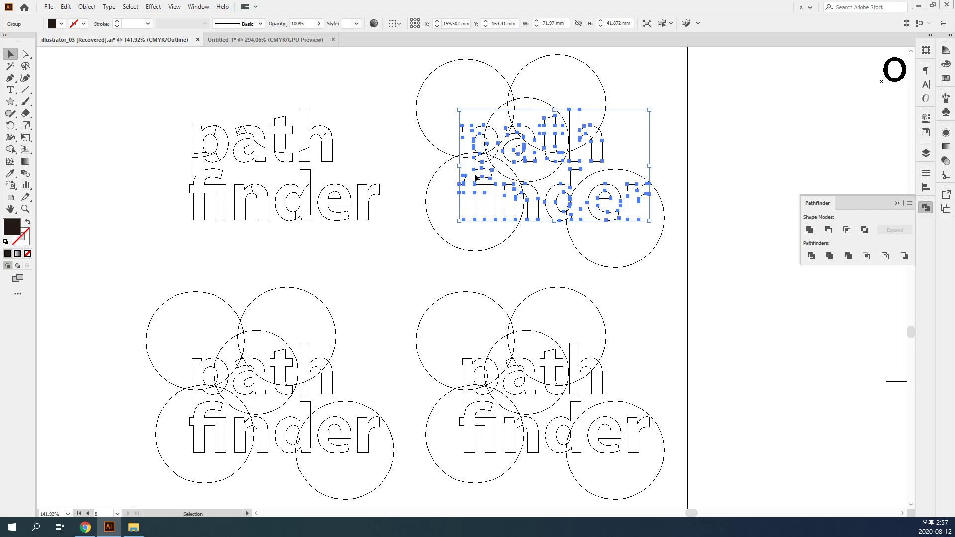
pyautogui.click(85, 7)
pyautogui.moveTo(139, 357)
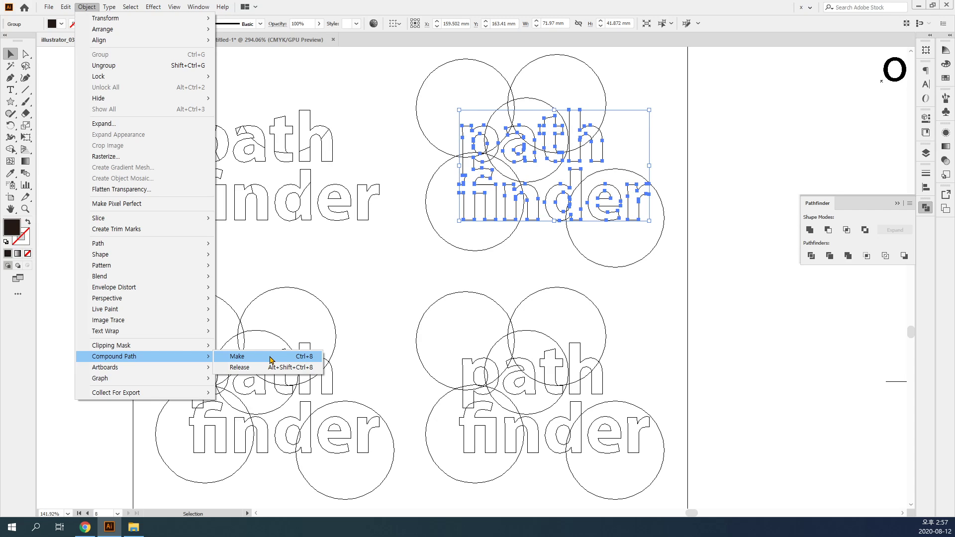
pyautogui.click(271, 357)
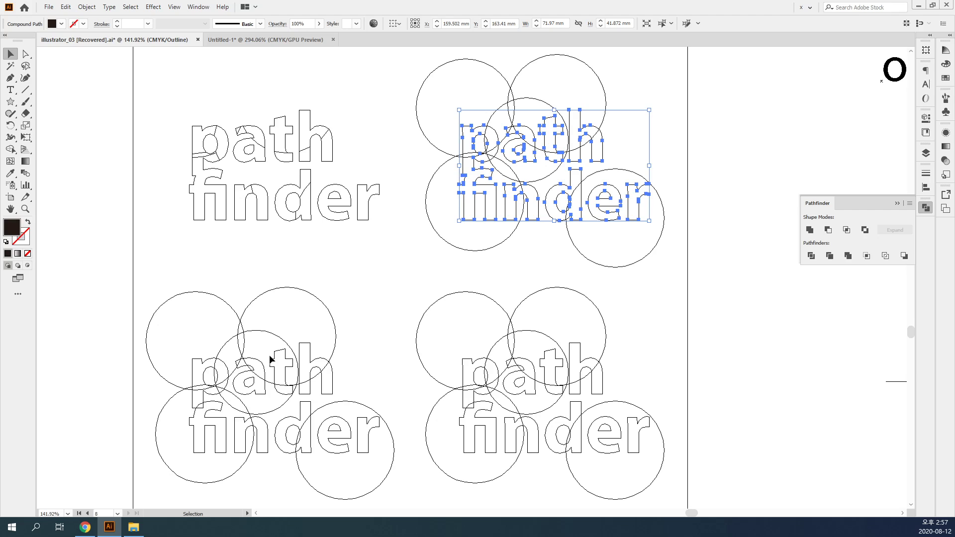
pyautogui.hotkey('ctrl', 'y')
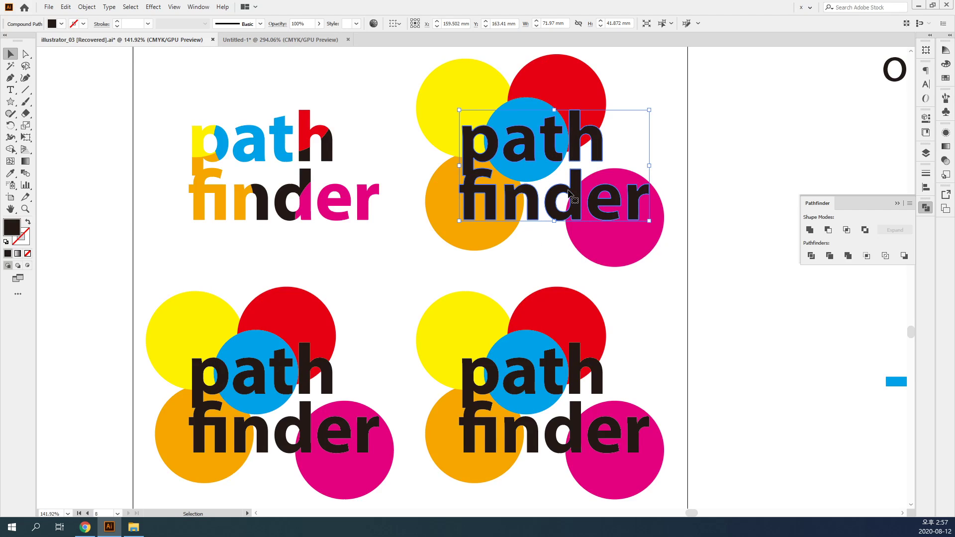
pyautogui.keyDown('shift'); pyautogui.click(565, 92); pyautogui.keyUp('shift')
pyautogui.moveTo(718, 261); pyautogui.dragTo(443, 96)
pyautogui.click(87, 7)
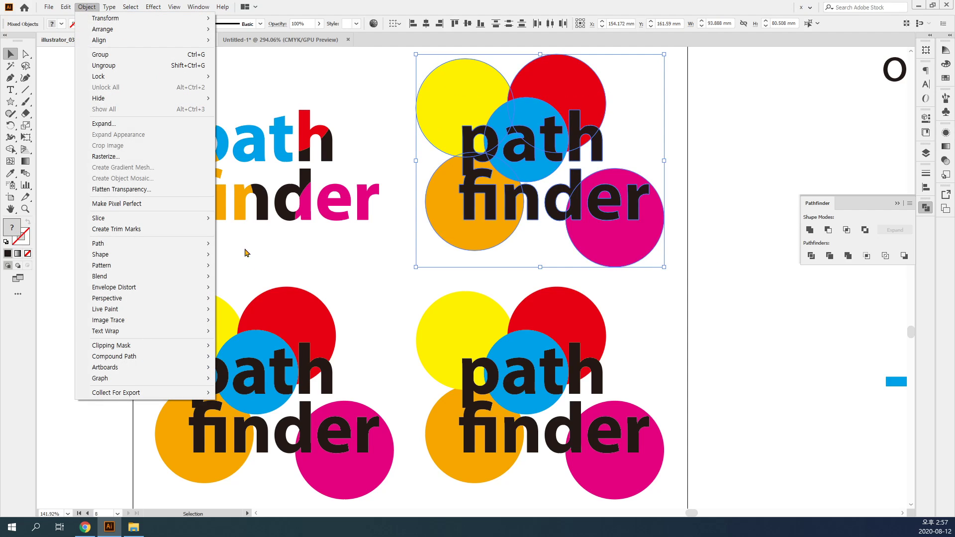
pyautogui.moveTo(155, 353)
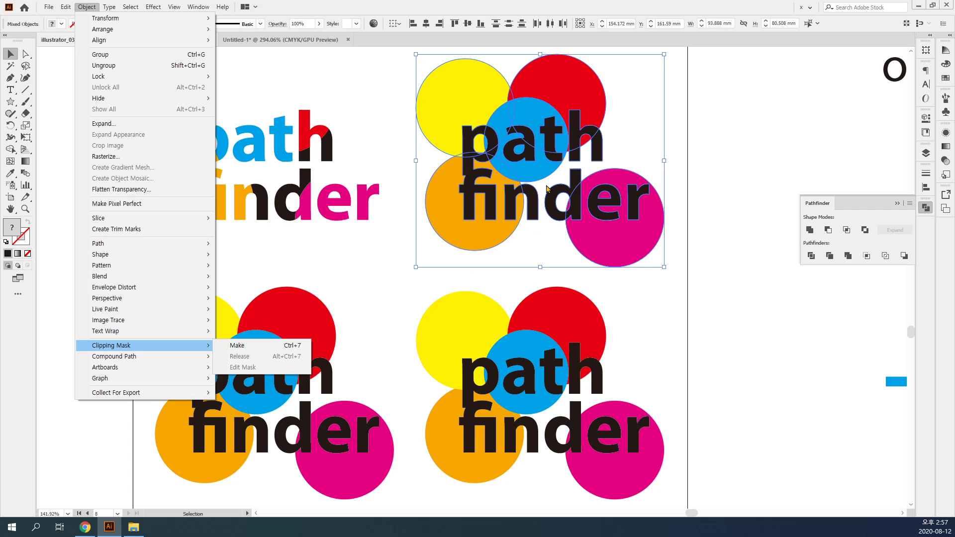
pyautogui.click(659, 137)
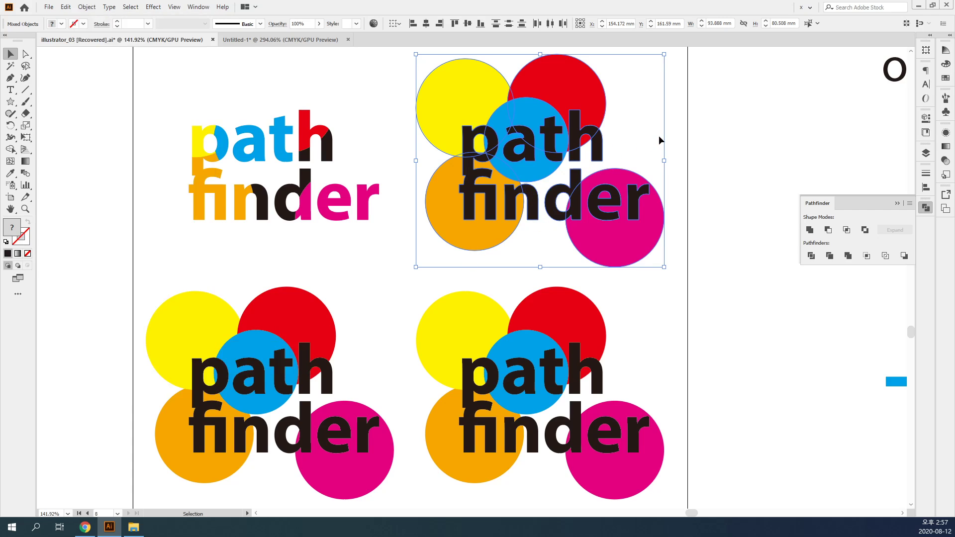
pyautogui.click(659, 140)
# Draw a rectangle about 81 × 52 mm around the upper-right lettering and send it behind the circles.
pyautogui.moveTo(10, 101); pyautogui.dragTo(56, 99)
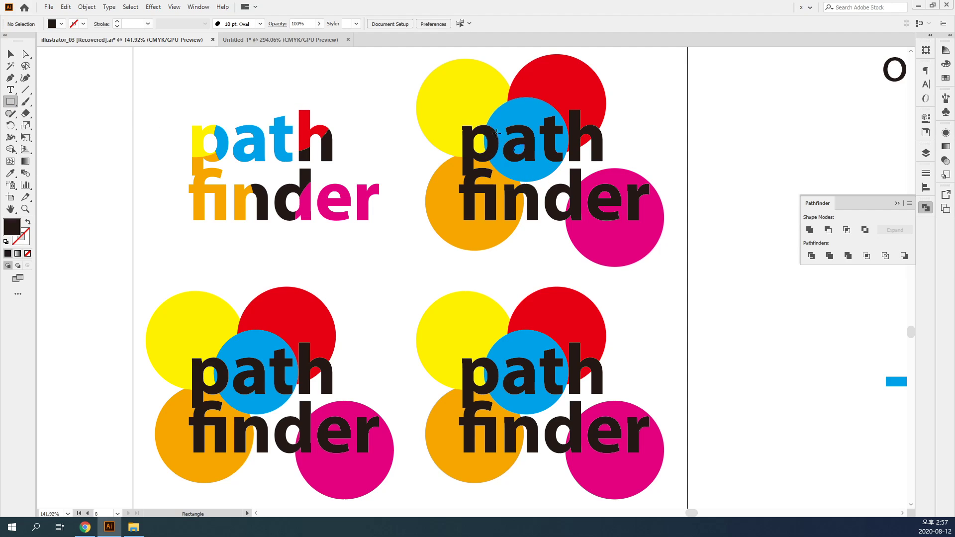
pyautogui.moveTo(444, 103); pyautogui.dragTo(658, 240)
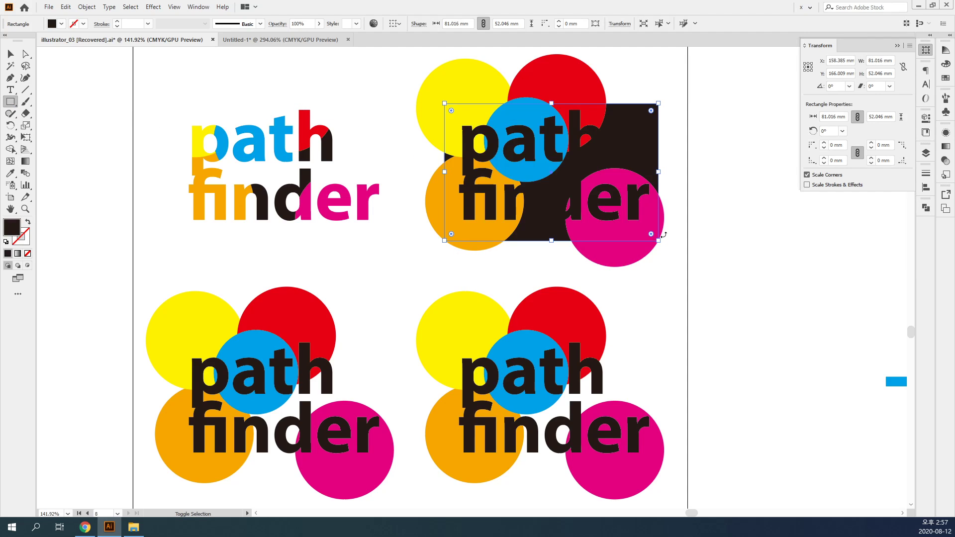
pyautogui.press('v')
# Fill the rectangle behind the upper-right lettering with yellow-green C 27, M 0, Y 82, K 0.
pyautogui.click(946, 63)
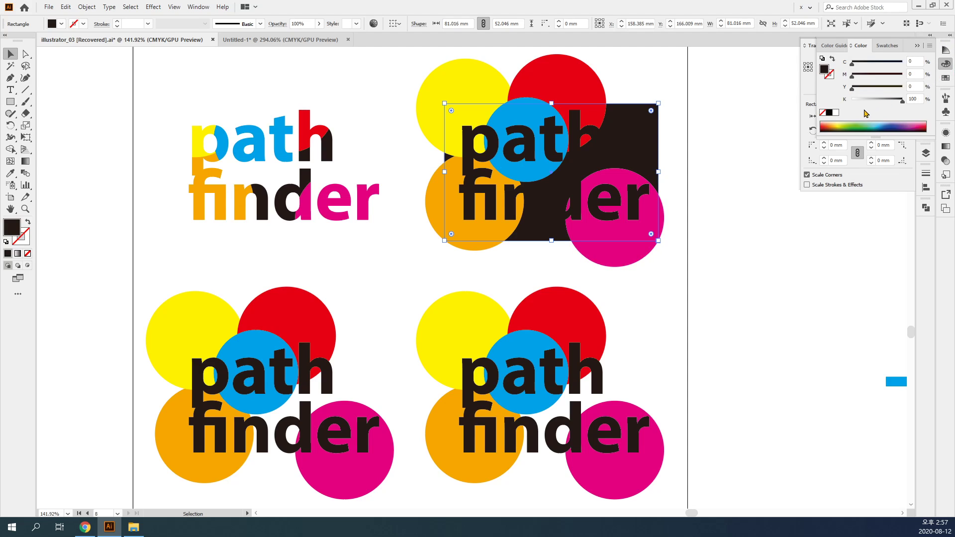
pyautogui.click(844, 127)
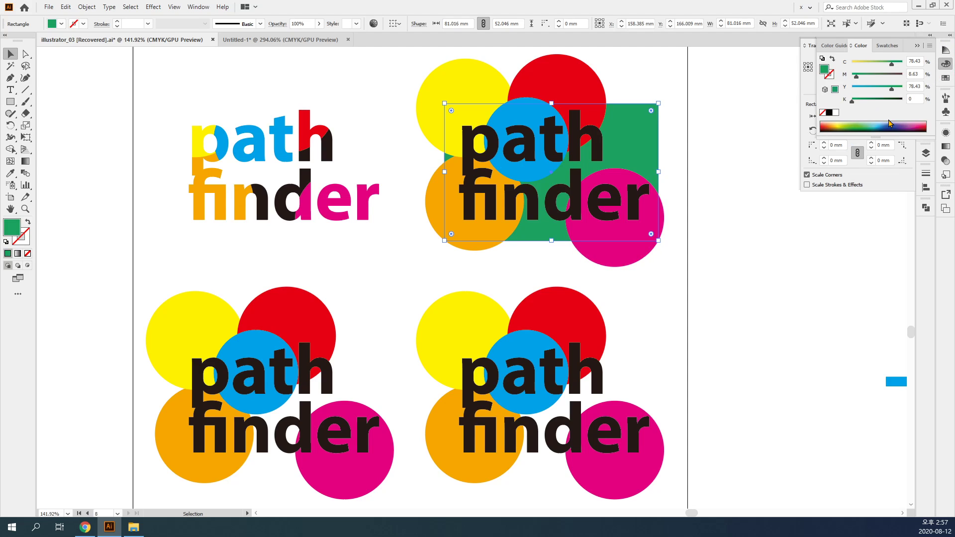
pyautogui.click(866, 63)
pyautogui.click(893, 88)
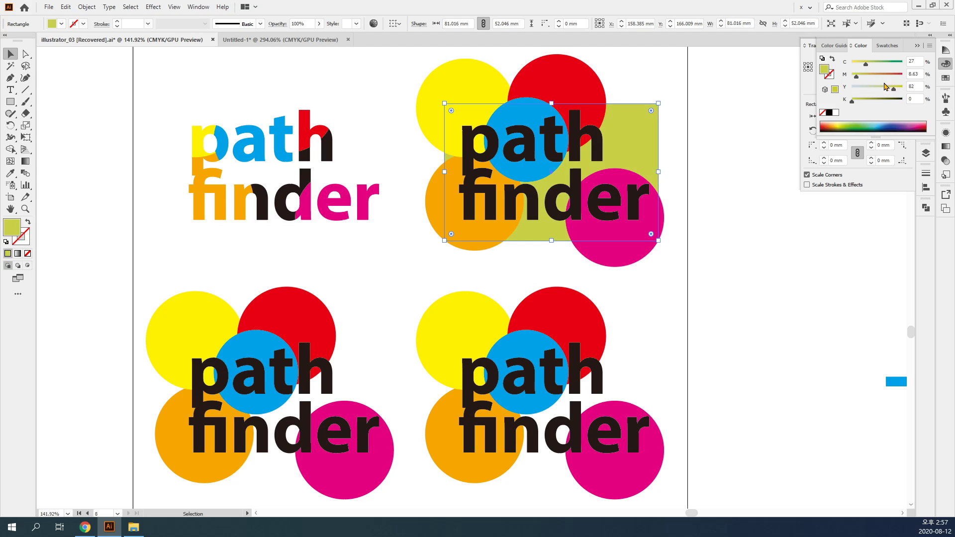
pyautogui.moveTo(857, 77); pyautogui.dragTo(802, 84)
# Clip the upper-right circles and green rectangle with the lettering as a clipping mask, and check the hidden shapes in outline view.
pyautogui.moveTo(710, 246); pyautogui.dragTo(444, 108)
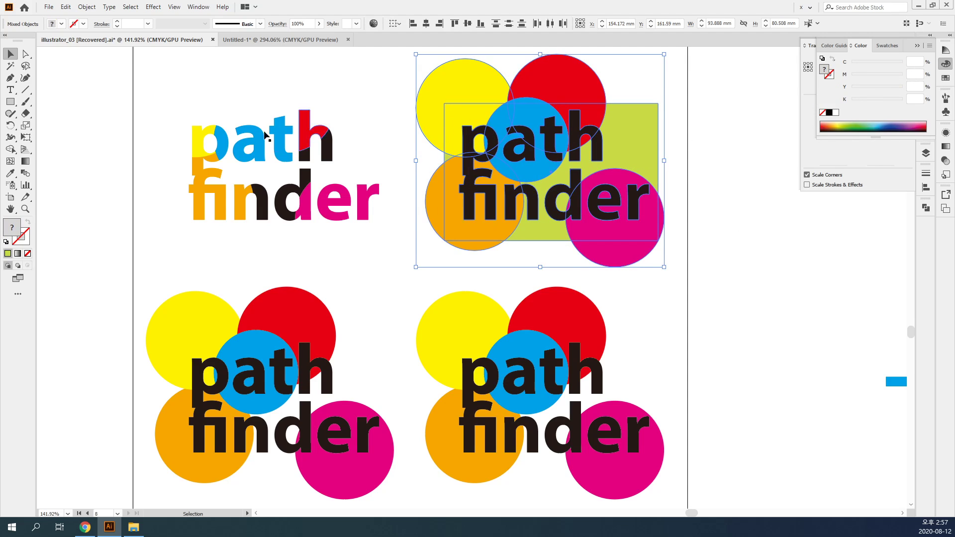
pyautogui.click(635, 142)
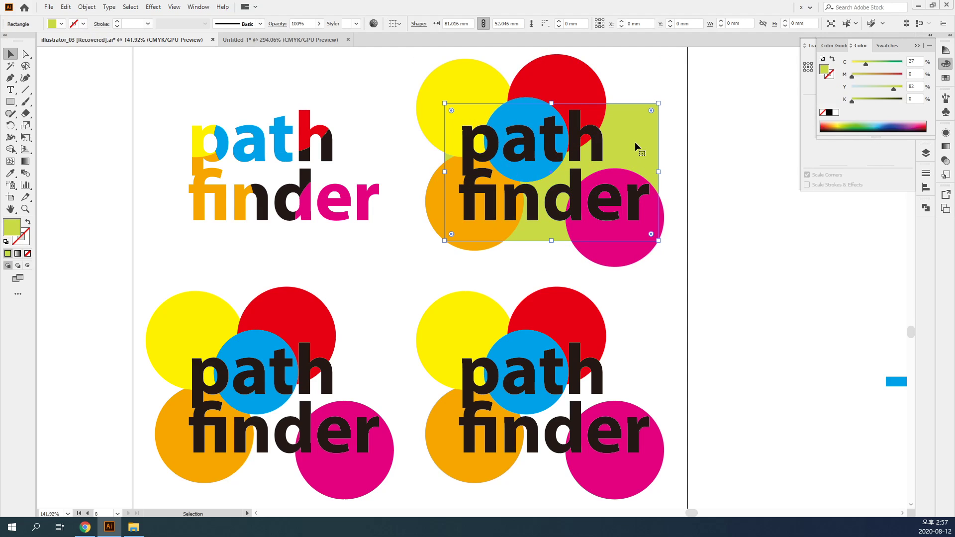
pyautogui.moveTo(703, 209); pyautogui.dragTo(431, 122)
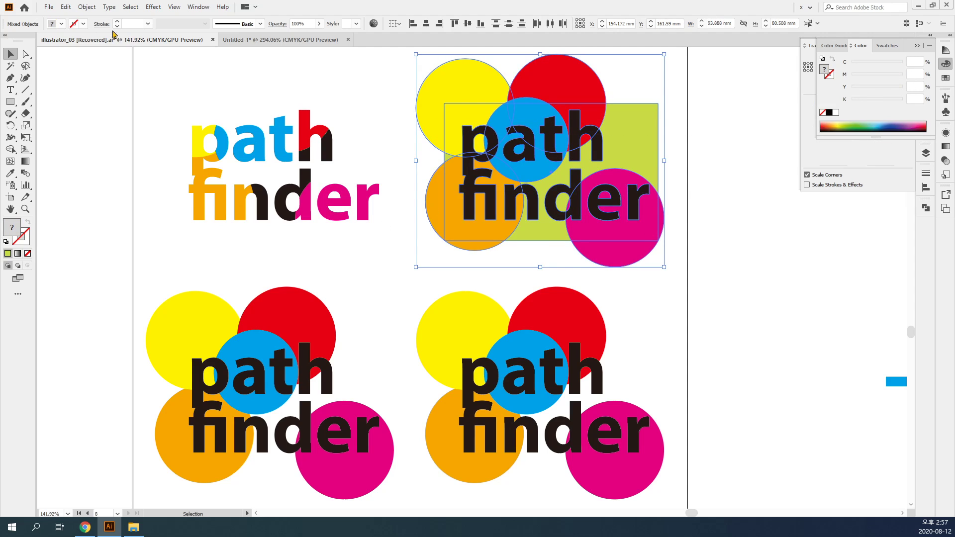
pyautogui.click(86, 7)
pyautogui.moveTo(154, 349)
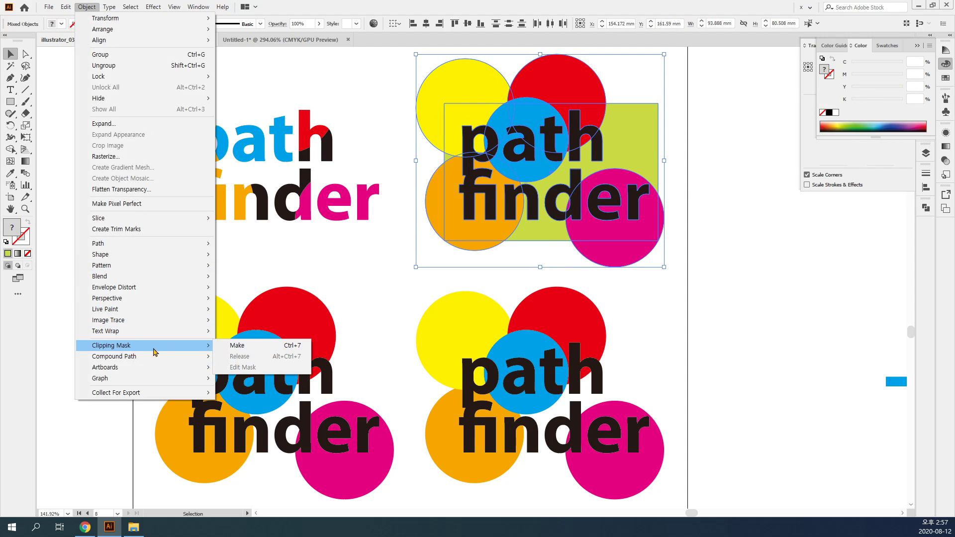
pyautogui.click(254, 348)
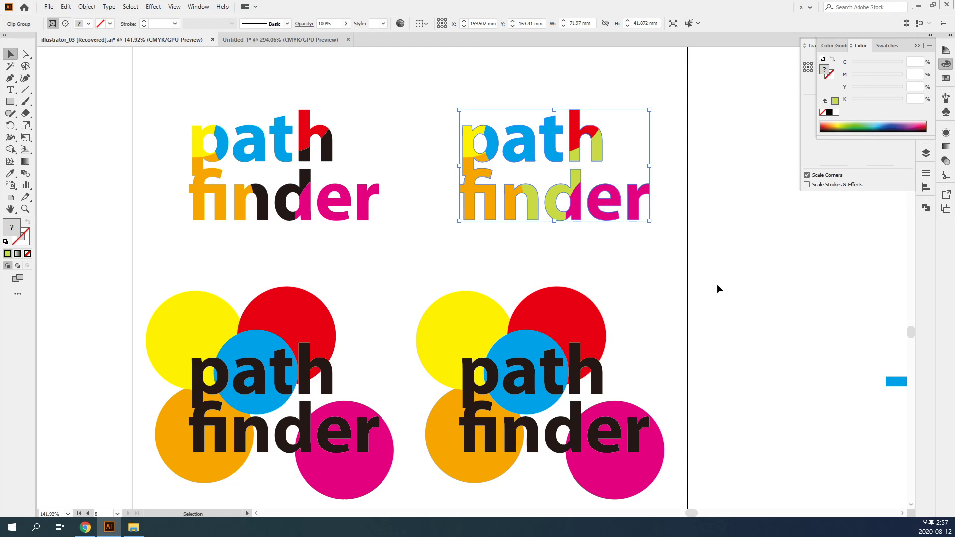
pyautogui.hotkey('ctrl', 'shift', 'a')
pyautogui.hotkey('ctrl', 'y')
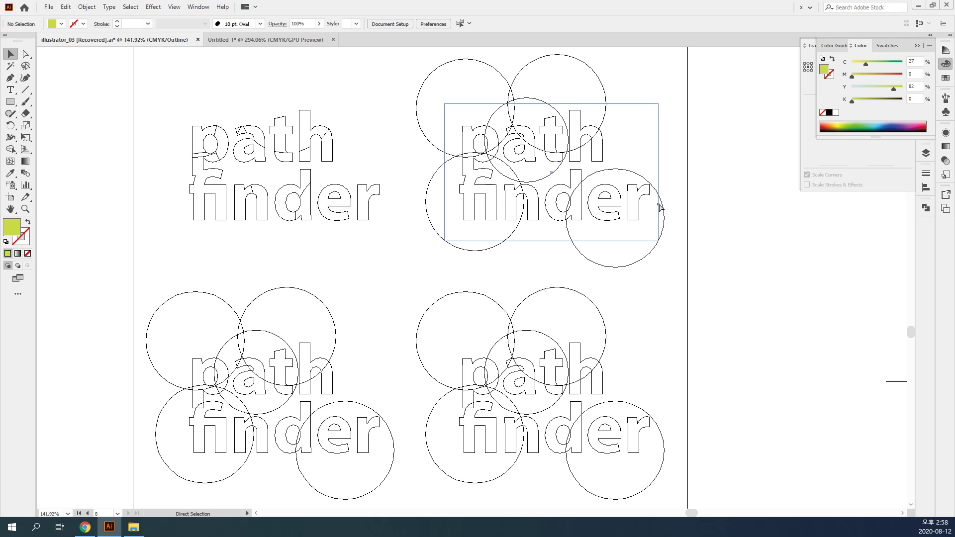
pyautogui.hotkey('ctrl', 'y')
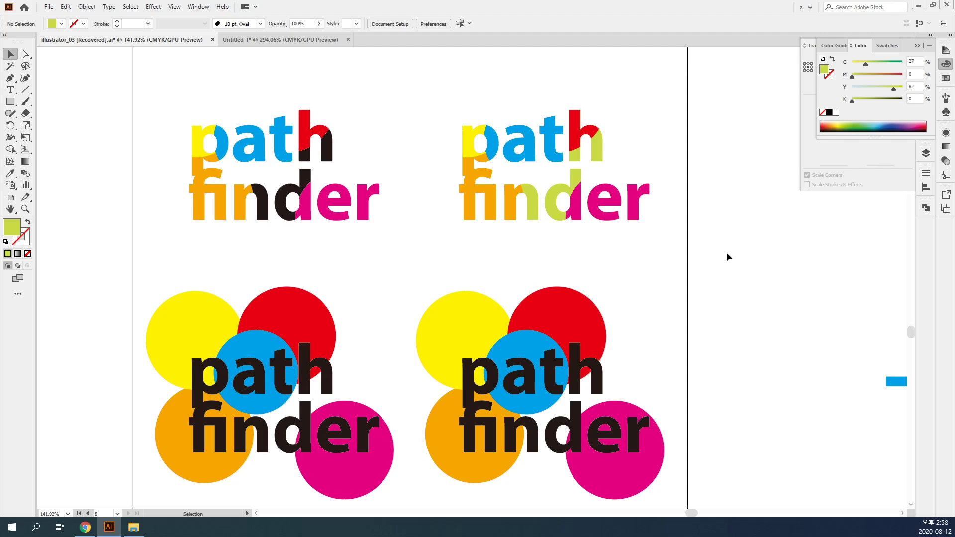
# Draw a yellow-green rectangle about 86 × 50 mm around the lower-left lettering and send it behind the circles.
pyautogui.scroll(-5, 726, 251)
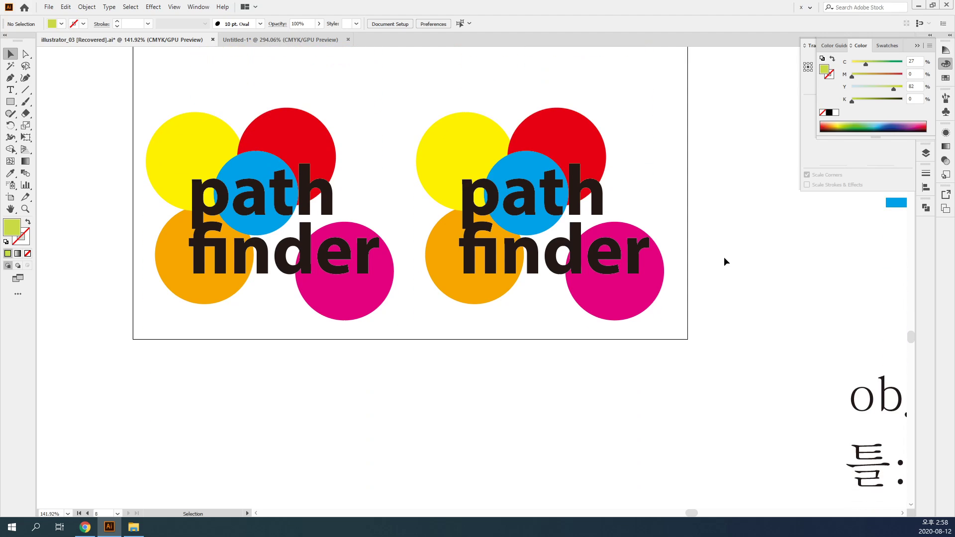
pyautogui.click(946, 64)
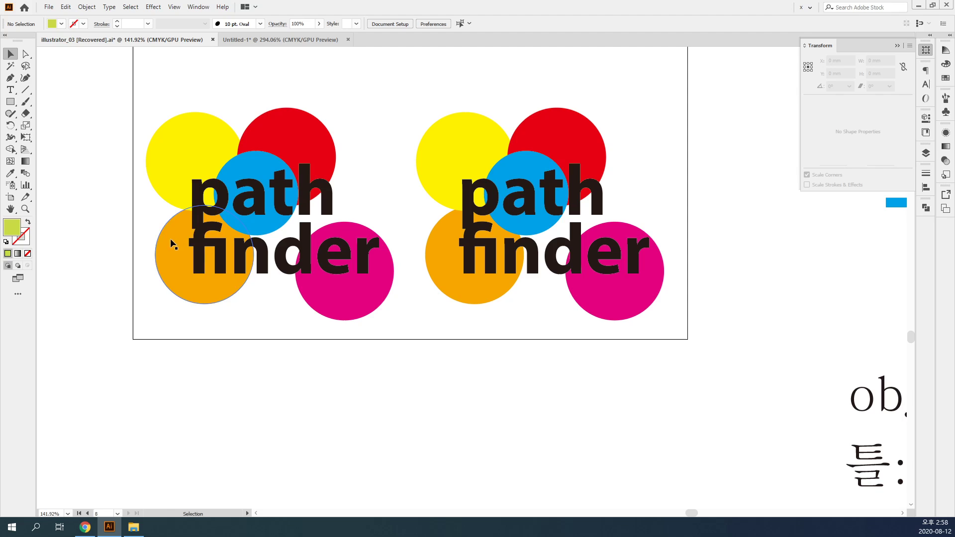
pyautogui.click(10, 102)
pyautogui.moveTo(164, 158); pyautogui.dragTo(391, 288)
pyautogui.hotkey('ctrl', 'shift', '[')
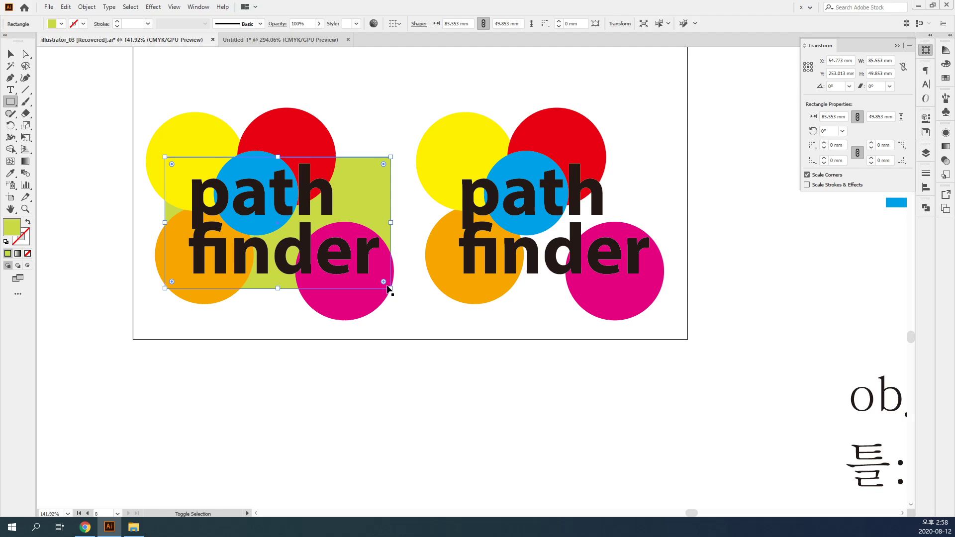
pyautogui.press('v')
pyautogui.click(331, 397)
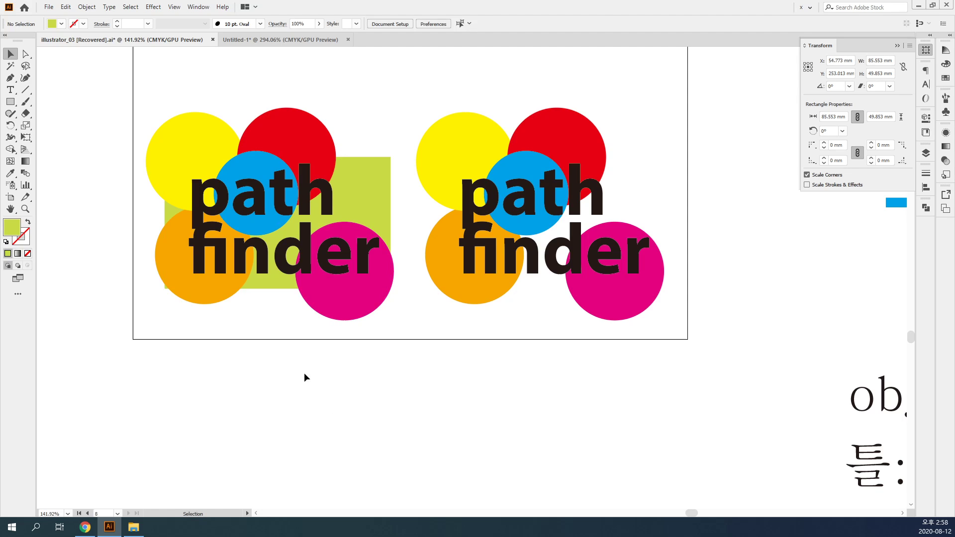
# Make the lower-left "path finder" lettering a compound path.
pyautogui.click(284, 268)
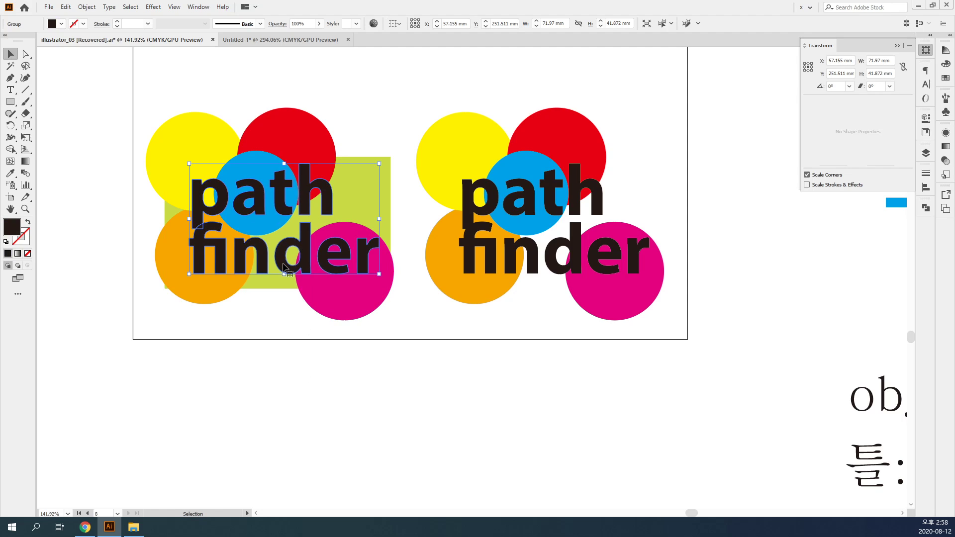
pyautogui.click(926, 208)
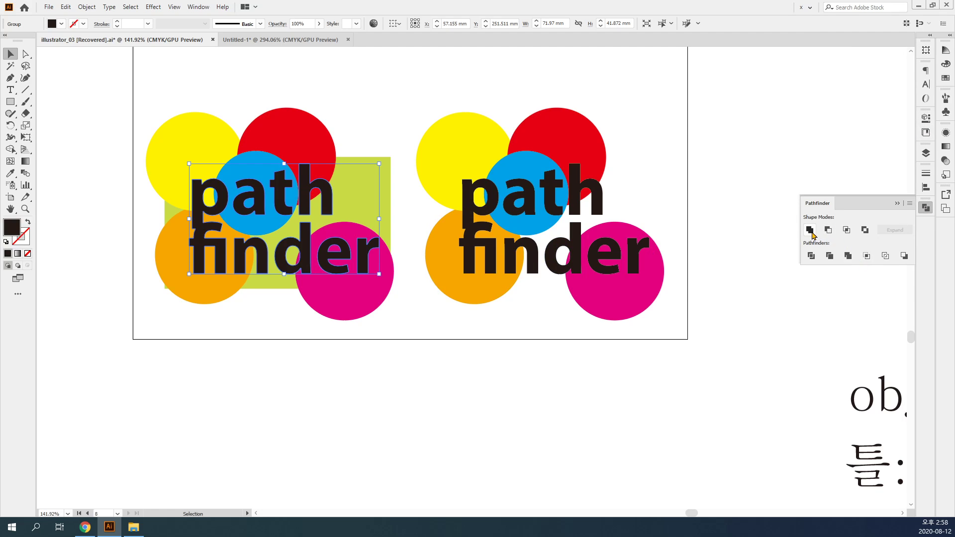
pyautogui.click(92, 6)
pyautogui.moveTo(124, 359)
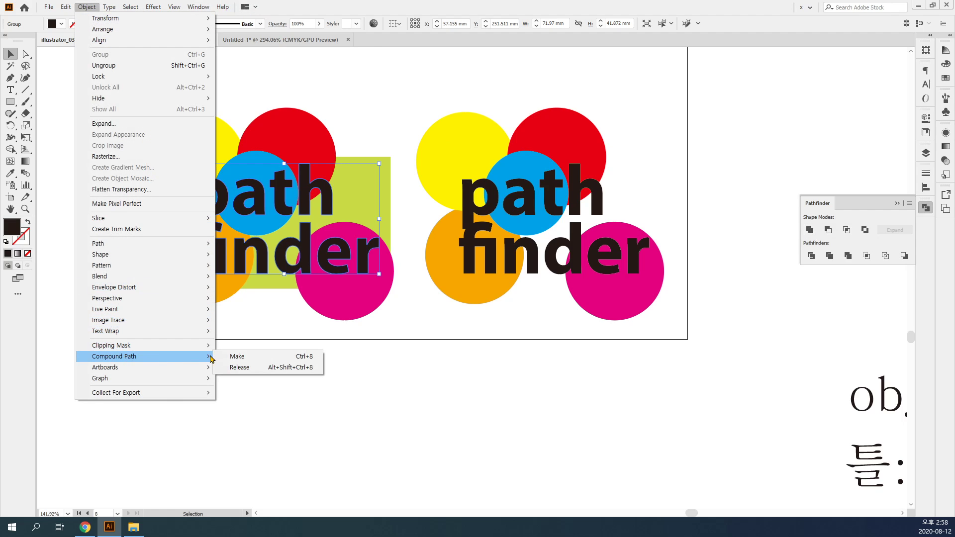
pyautogui.click(240, 359)
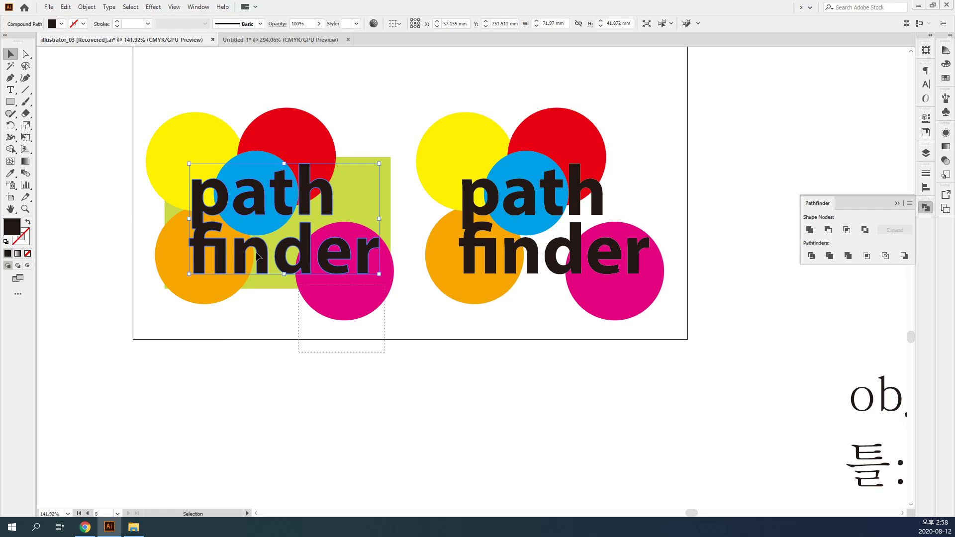
# Clip the lower-left circles and green rectangle with the lettering as a clipping mask, and inspect the result in outline view.
pyautogui.moveTo(385, 351); pyautogui.dragTo(175, 128)
pyautogui.click(90, 6)
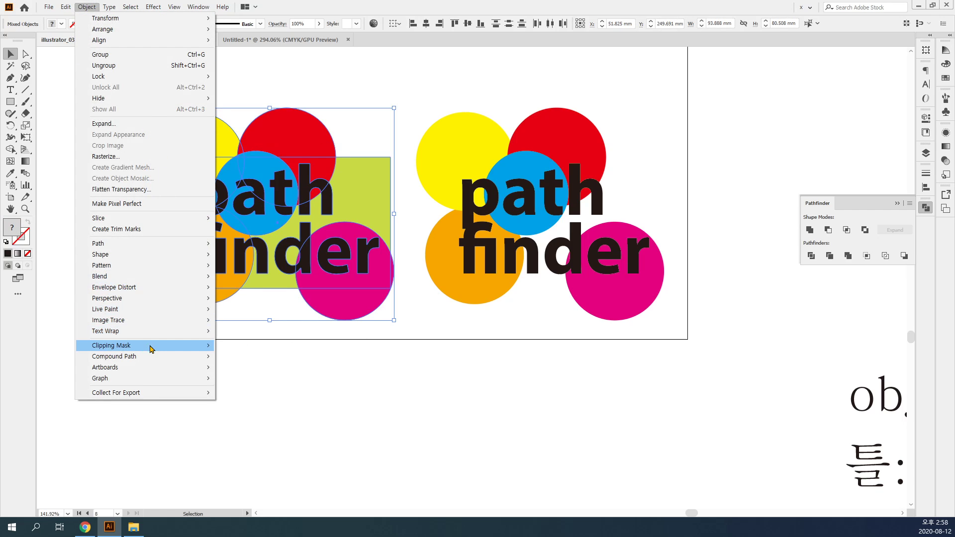
pyautogui.moveTo(149, 345)
pyautogui.click(247, 347)
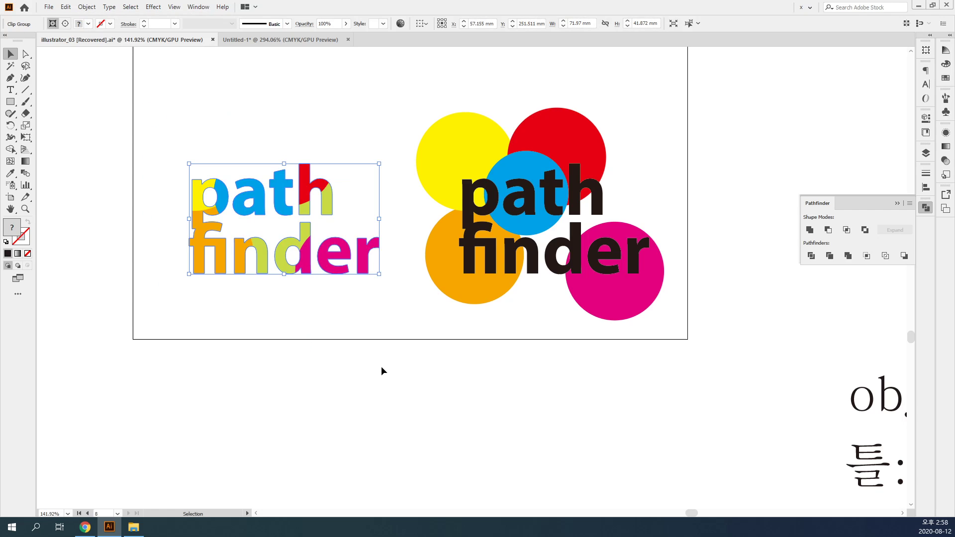
pyautogui.hotkey('ctrl', 'shift', 'a')
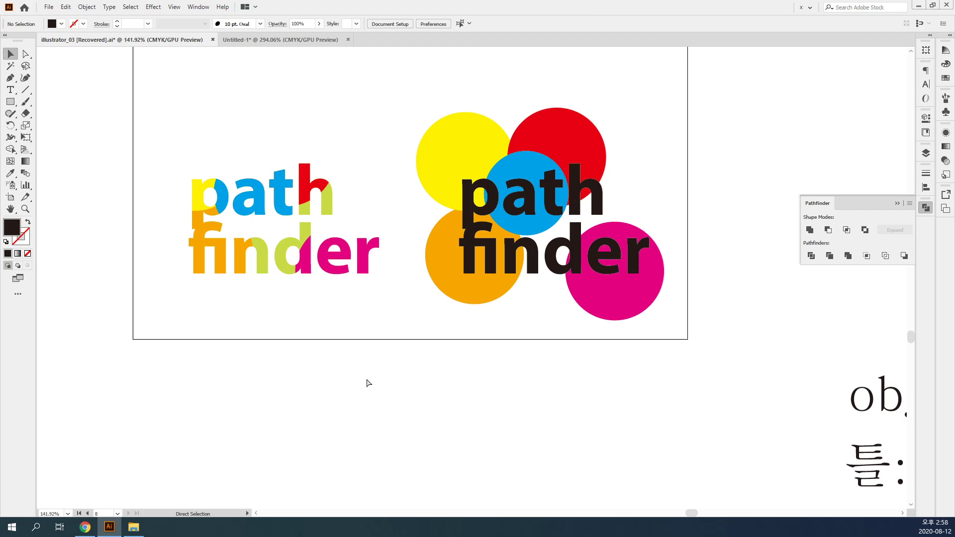
pyautogui.hotkey('ctrl', 'y')
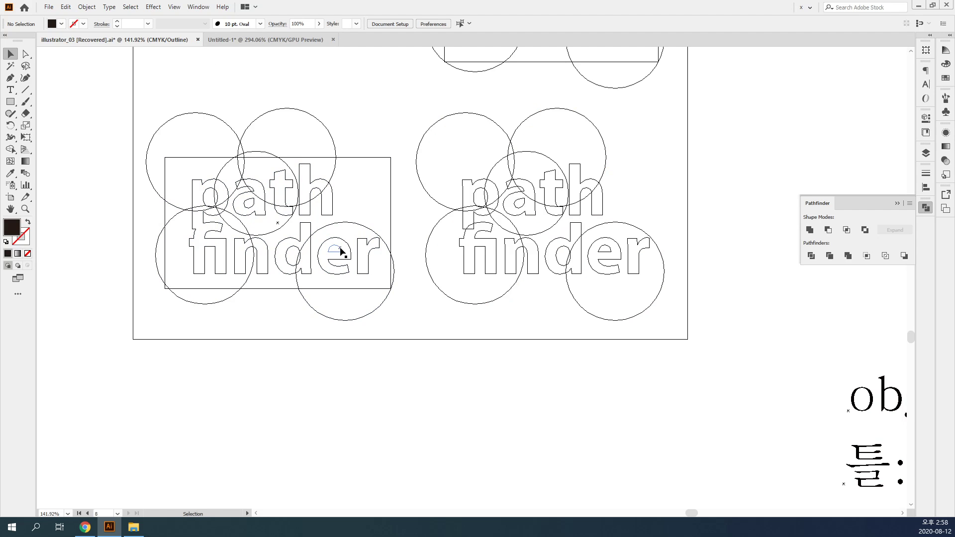
pyautogui.hotkey('ctrl', 'y')
# Detach the Pathfinder panel and place it near the clipped lower-left lettering.
pyautogui.click(928, 209)
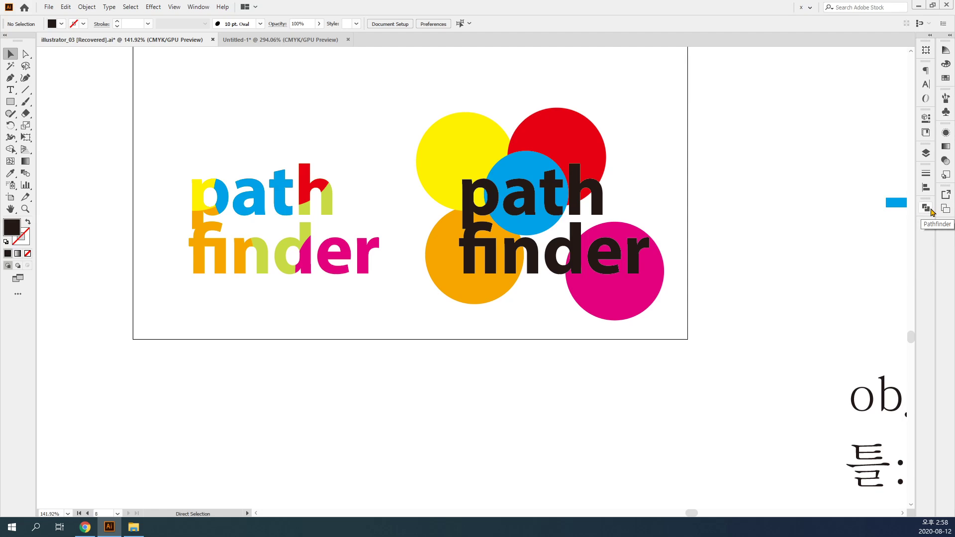
pyautogui.moveTo(931, 212); pyautogui.dragTo(355, 89)
pyautogui.click(355, 84)
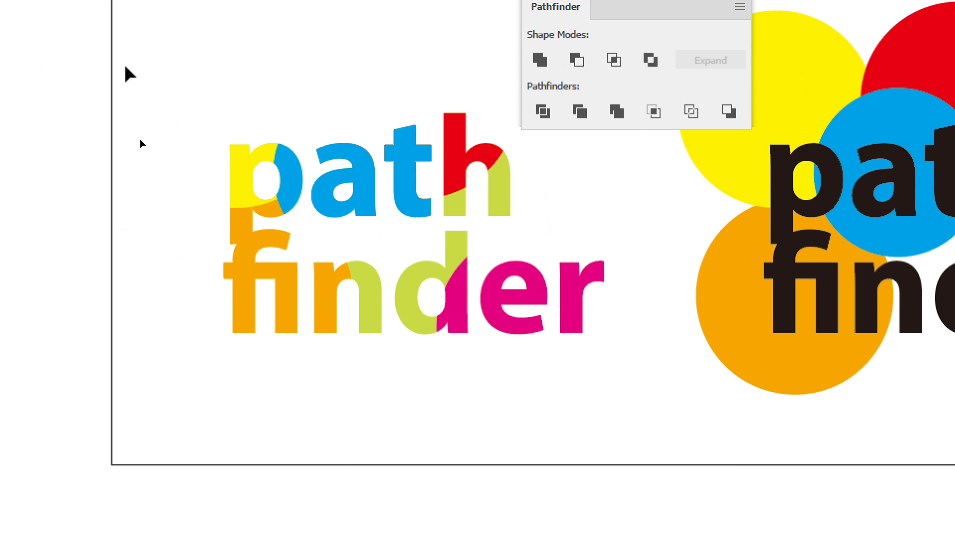
# Try Pathfinder Merge on the clipped lower-left "path finder" lettering and inspect its paths in outline view.
pyautogui.click(294, 175)
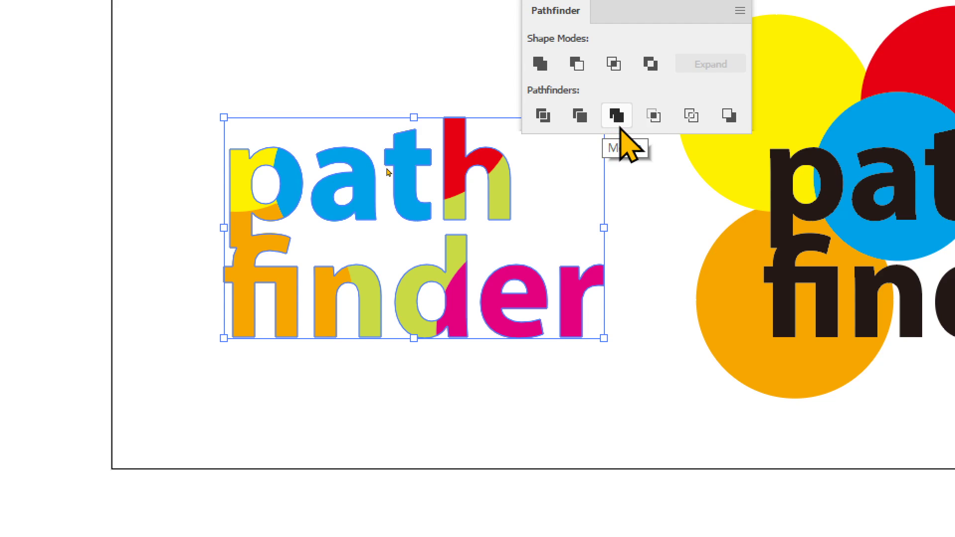
pyautogui.hotkey('ctrl', 'y')
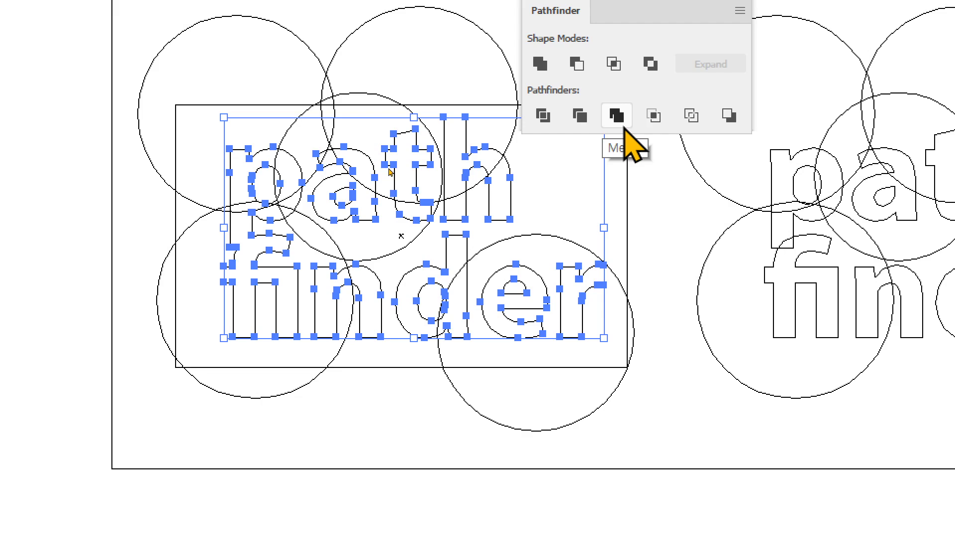
pyautogui.hotkey('ctrl', 'y')
pyautogui.click(625, 122)
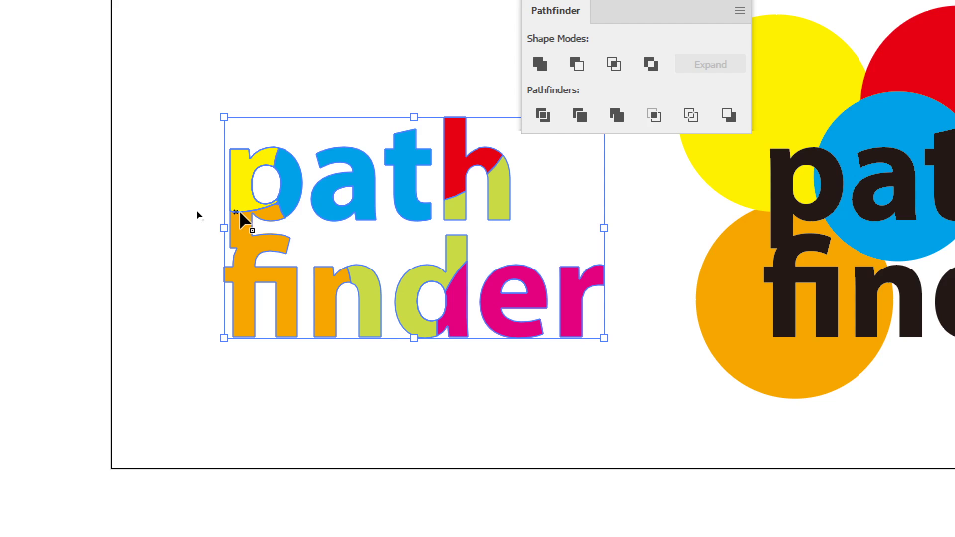
pyautogui.hotkey('ctrl', 'y')
pyautogui.click(339, 407)
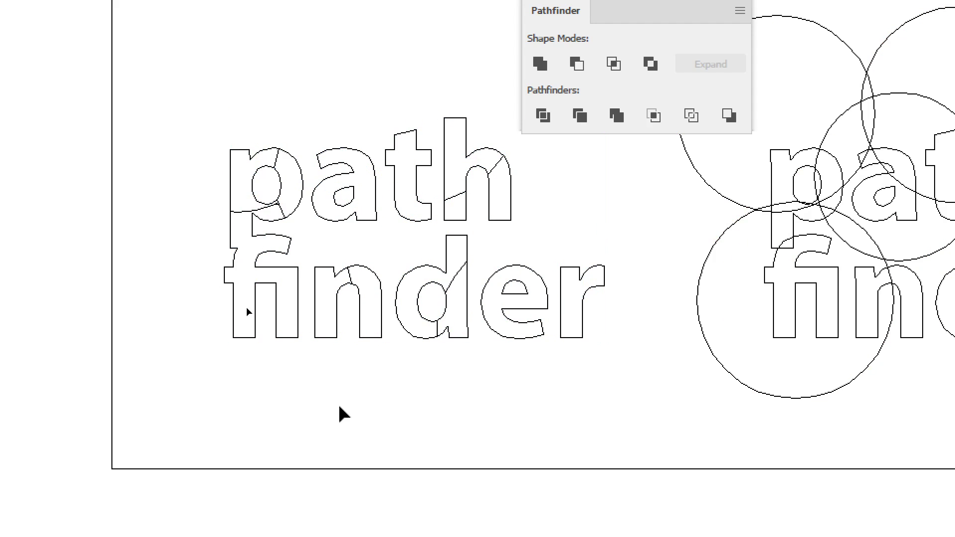
# Undo the Merge on the lower-left lettering.
pyautogui.hotkey('ctrl', 'z')
pyautogui.hotkey('ctrl', 'z')
pyautogui.click(400, 429)
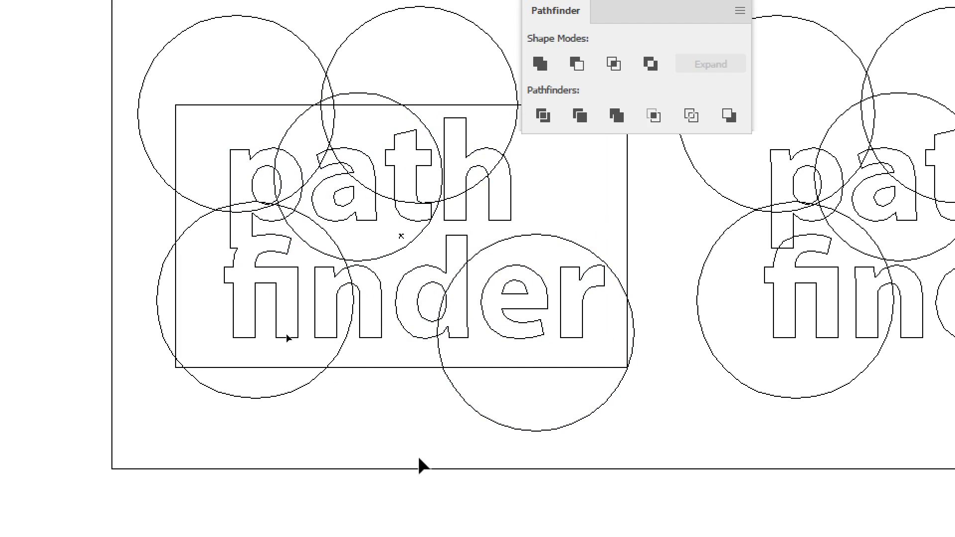
# Apply Pathfinder Trim to the clipped lower-left lettering and return to the color preview.
pyautogui.click(427, 238)
pyautogui.click(582, 119)
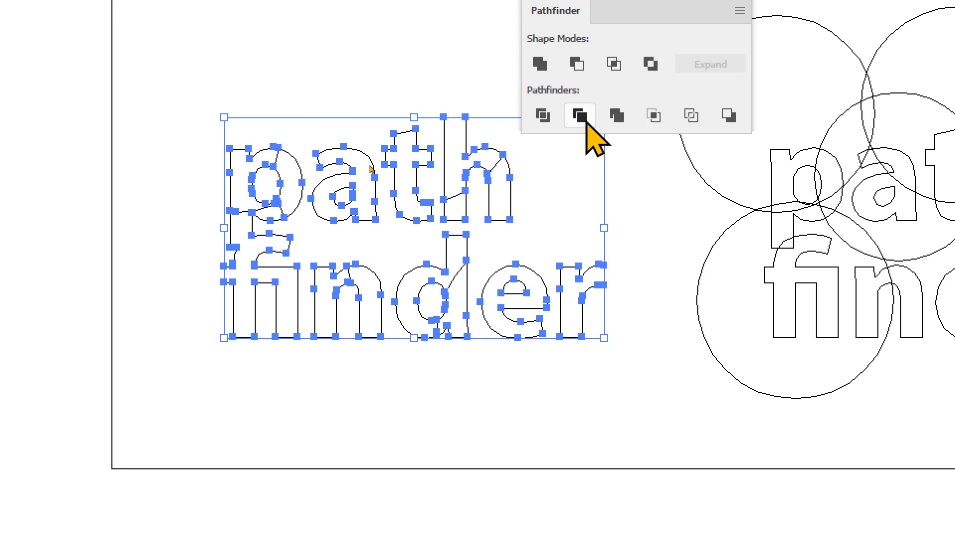
pyautogui.click(408, 234)
pyautogui.hotkey('ctrl', 'y')
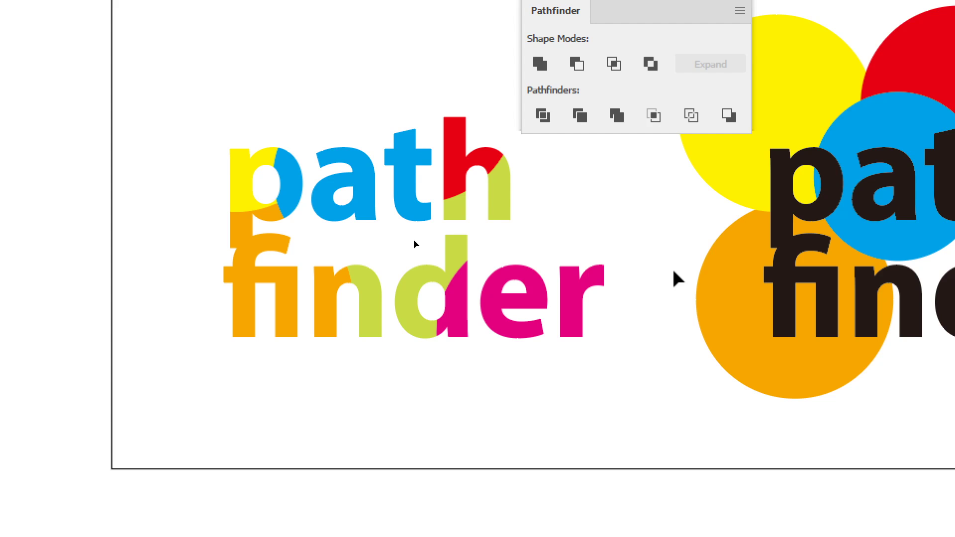
# Make the black lower-right "path finder" lettering a compound path.
pyautogui.moveTo(675, 278); pyautogui.dragTo(166, 277)
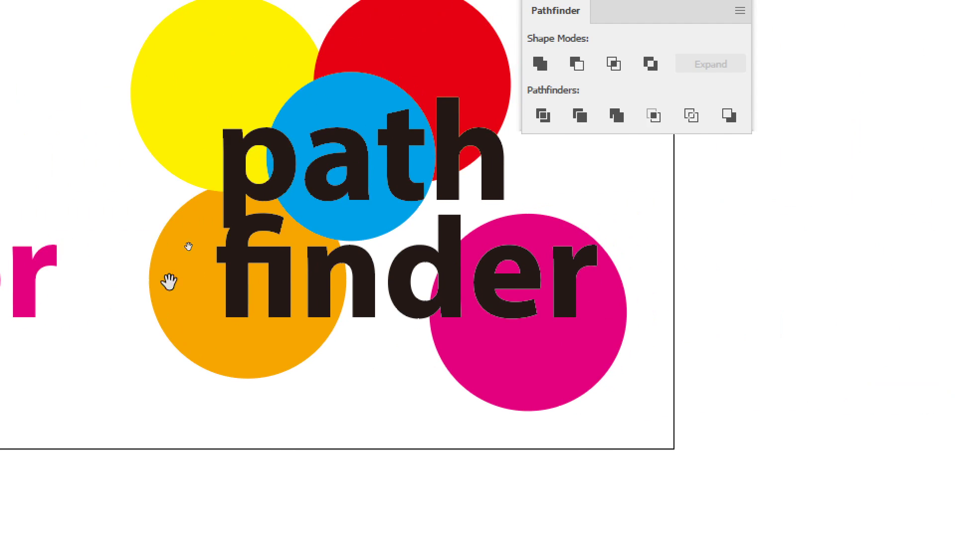
pyautogui.click(387, 288)
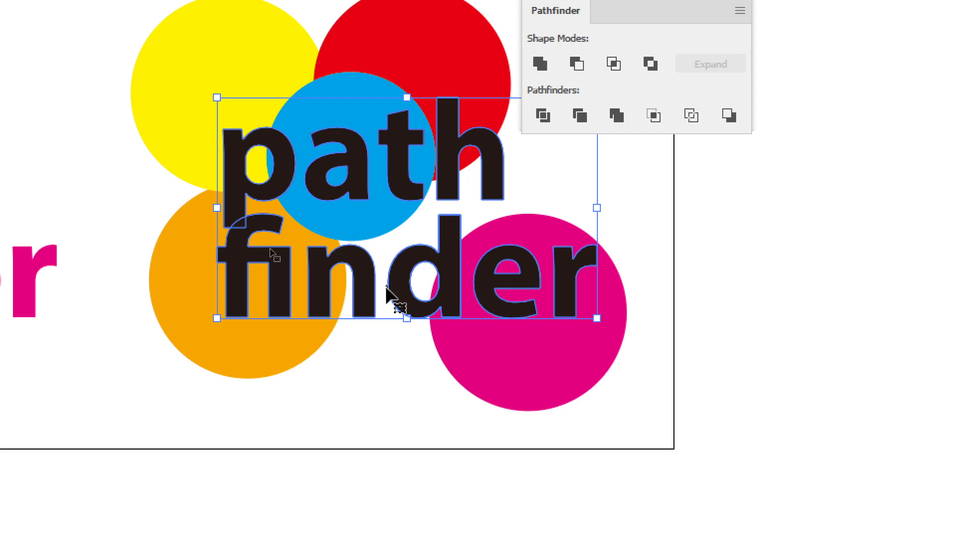
pyautogui.click(426, 411)
pyautogui.click(309, 189)
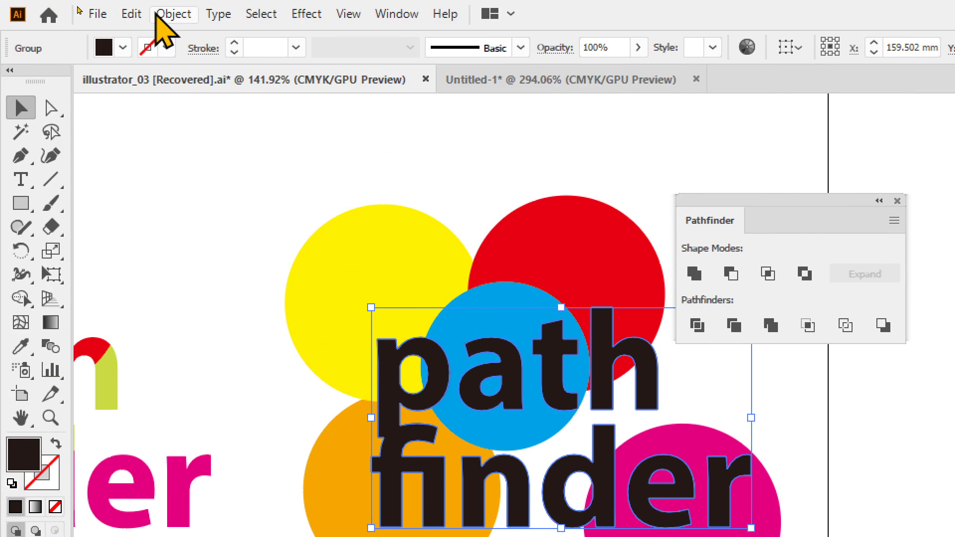
pyautogui.click(131, 14)
pyautogui.click(172, 13)
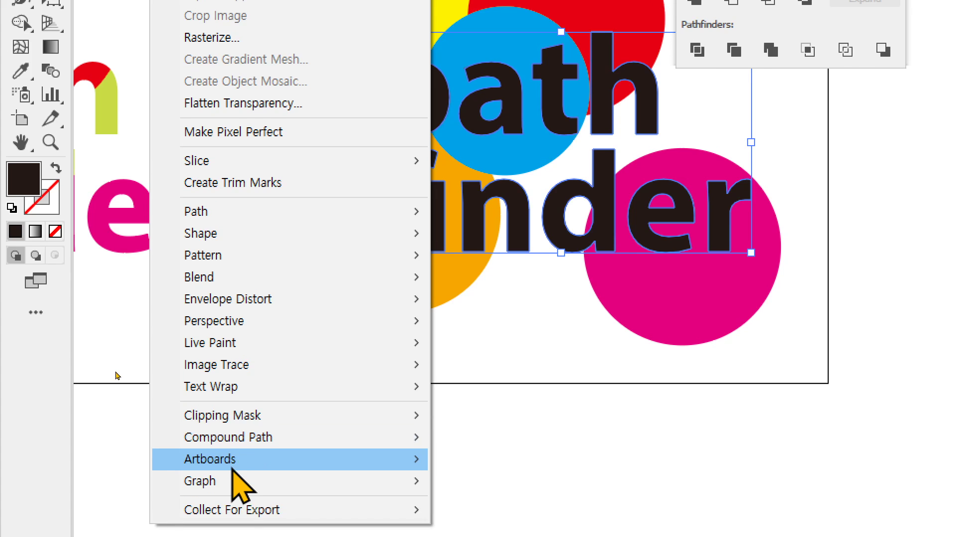
pyautogui.moveTo(247, 438)
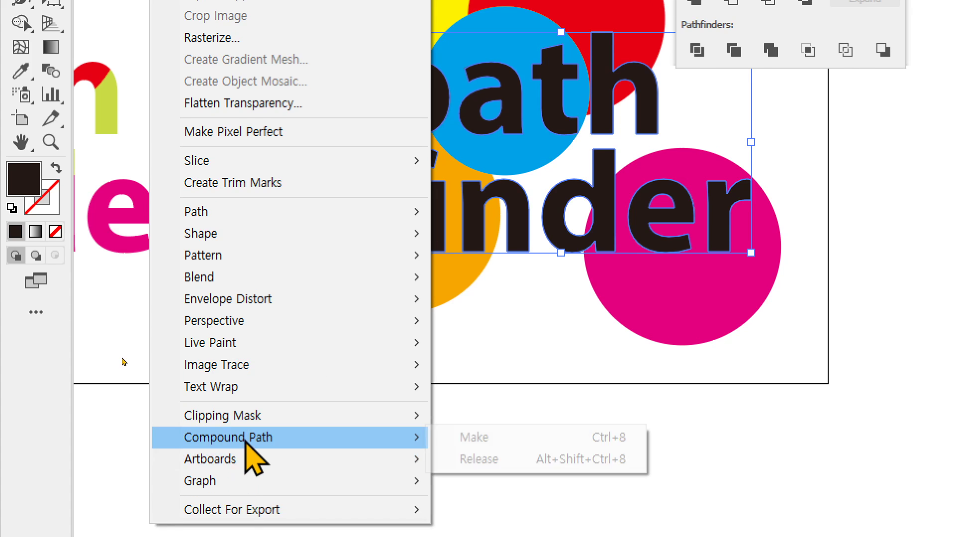
pyautogui.click(514, 446)
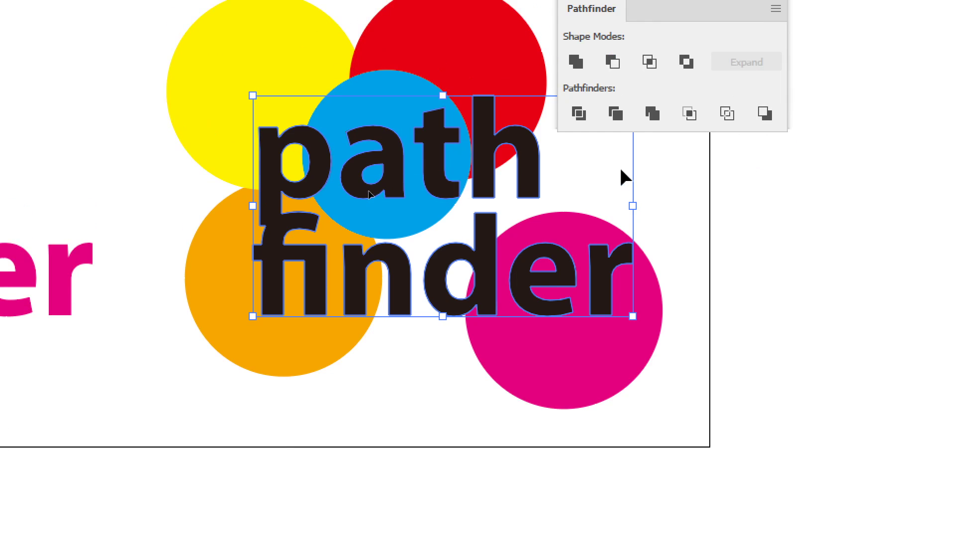
pyautogui.click(618, 170)
# Place a rectangle behind the lower-right circles and lettering, filled with the yellow-green sampled from the lower-left lettering.
pyautogui.press('m')
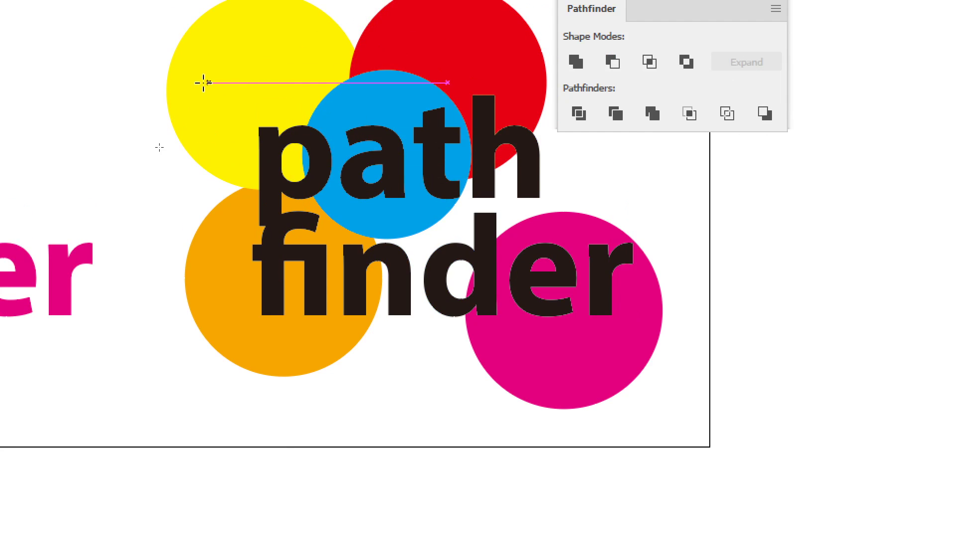
pyautogui.moveTo(204, 82)
pyautogui.mouseDown()
pyautogui.moveTo(590, 224)
pyautogui.moveTo(672, 330)
pyautogui.mouseUp()
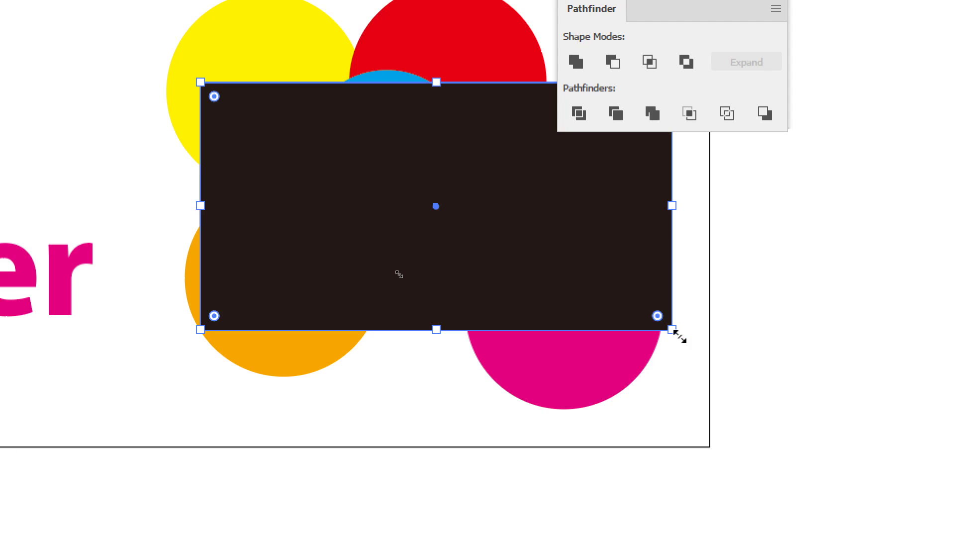
pyautogui.hotkey('ctrl', 'shift', '[')
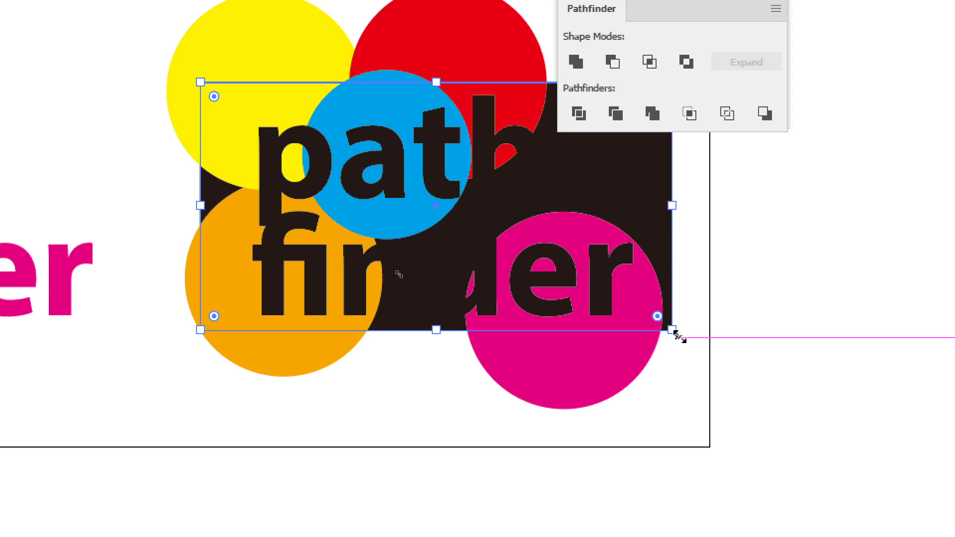
pyautogui.press('i')
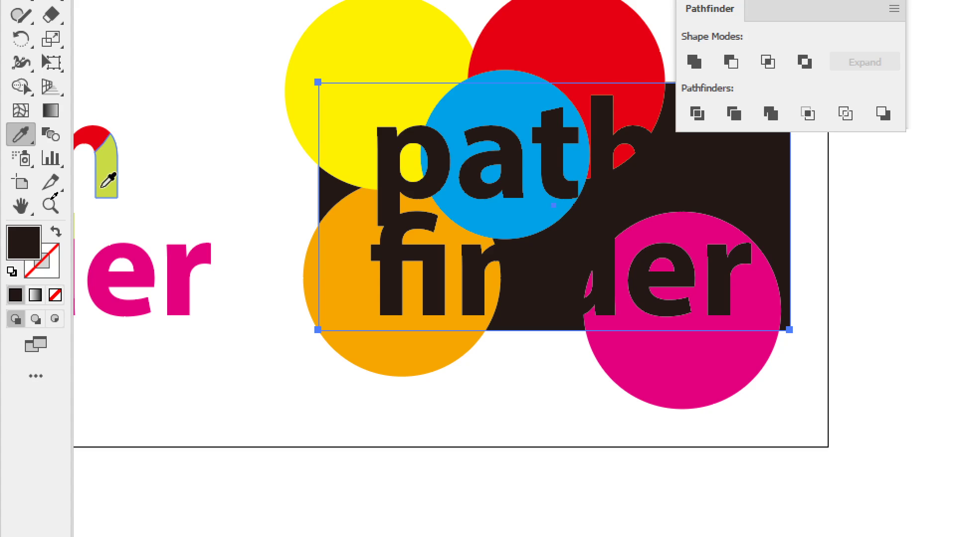
pyautogui.click(103, 187)
pyautogui.press('v')
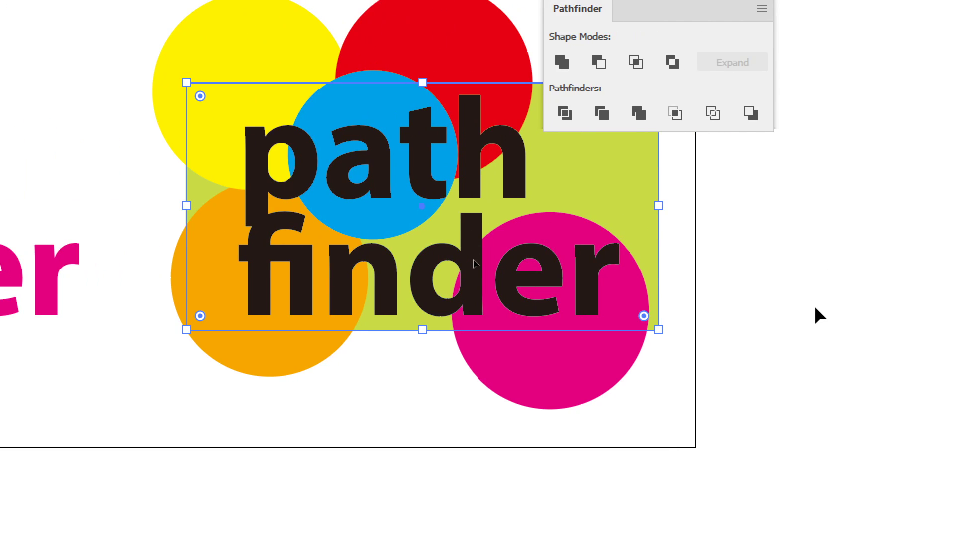
pyautogui.click(820, 315)
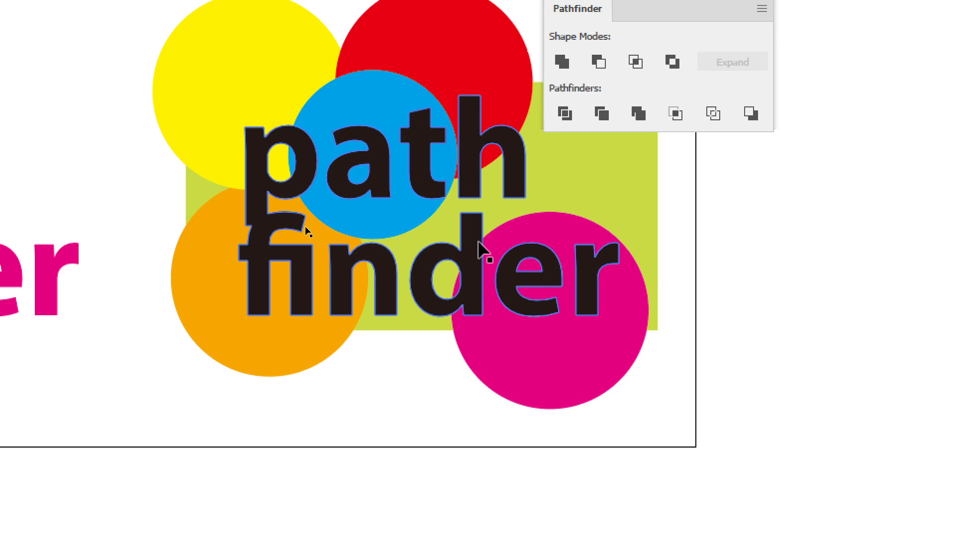
# Duplicate the lower-right lettering directly below the artwork and delete the duplicate.
pyautogui.click(478, 242)
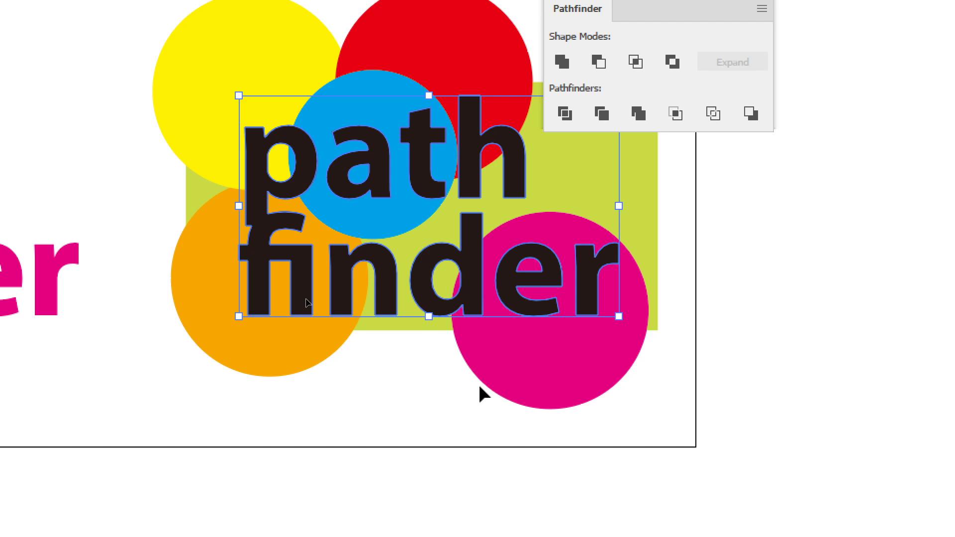
pyautogui.press('space')
pyautogui.moveTo(368, 358); pyautogui.dragTo(335, 274)
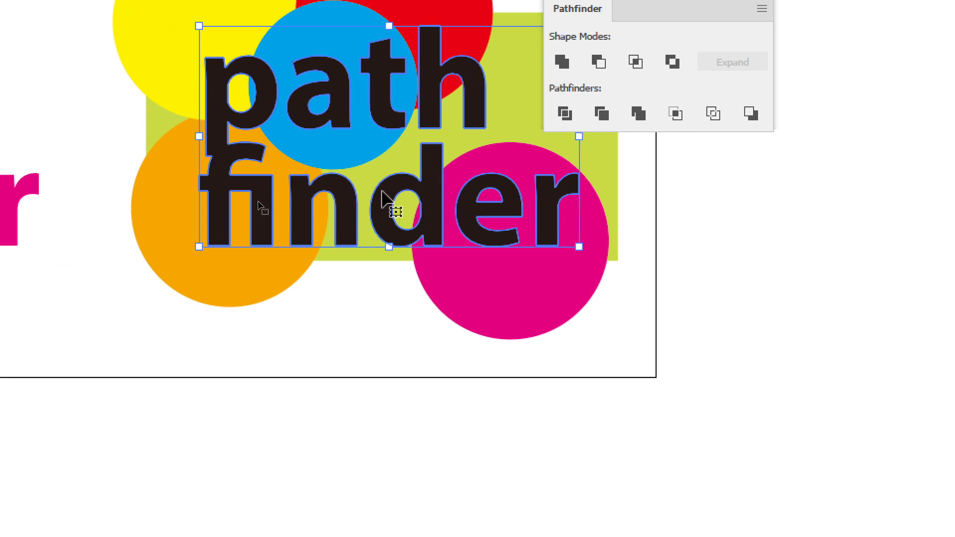
pyautogui.moveTo(390, 203); pyautogui.dragTo(422, 485)
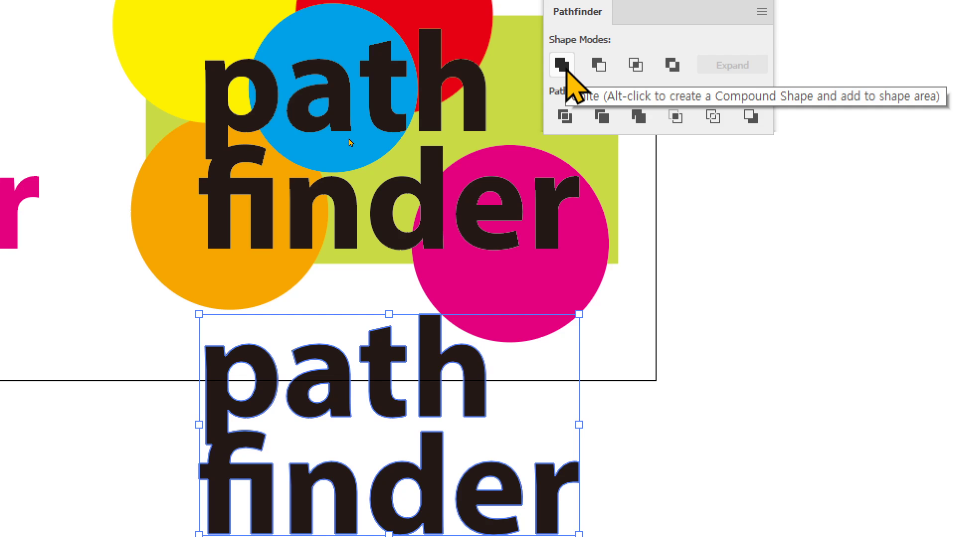
pyautogui.press('Delete')
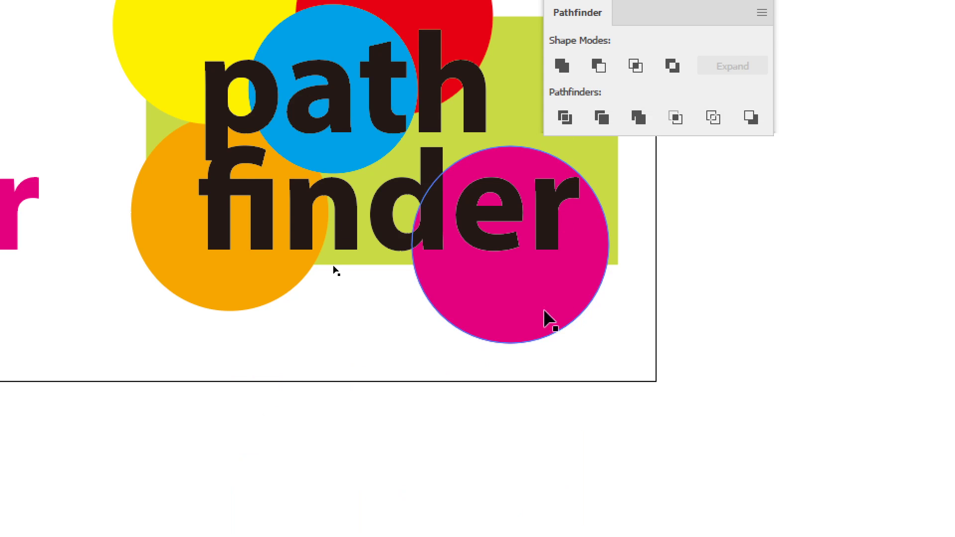
# Clip the lower-right circles and green rectangle with the lettering as a clipping mask, and check the hidden shapes in outline view.
pyautogui.moveTo(525, 323); pyautogui.dragTo(549, 485)
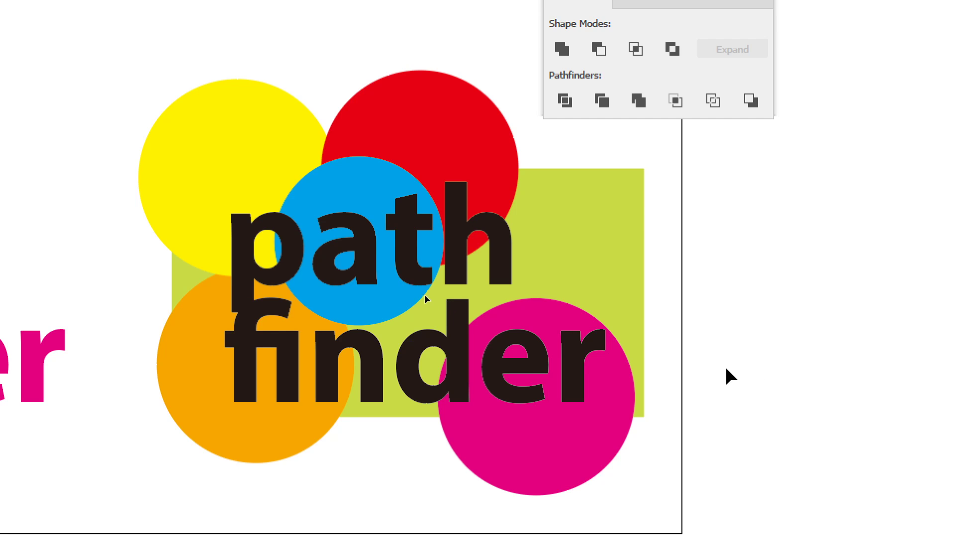
pyautogui.click(578, 362)
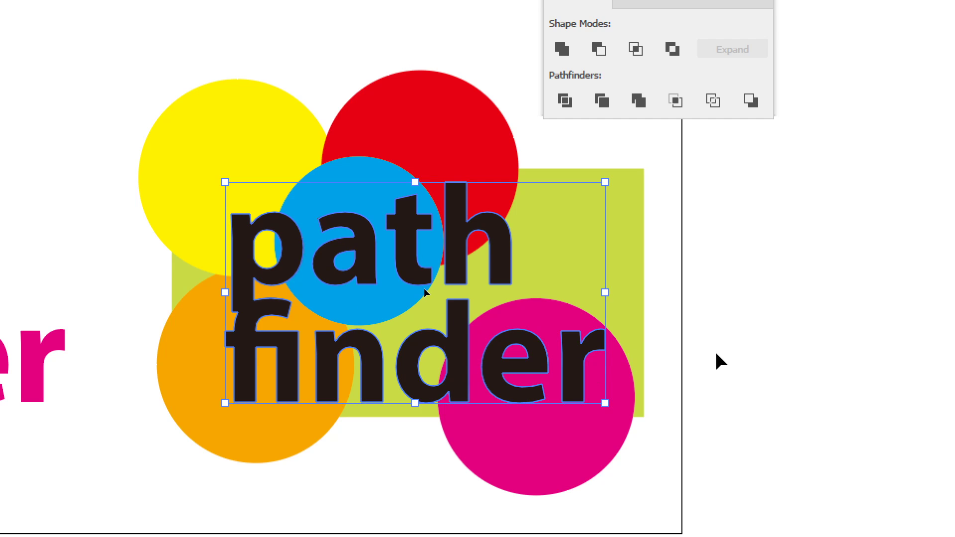
pyautogui.moveTo(720, 382); pyautogui.dragTo(133, 175)
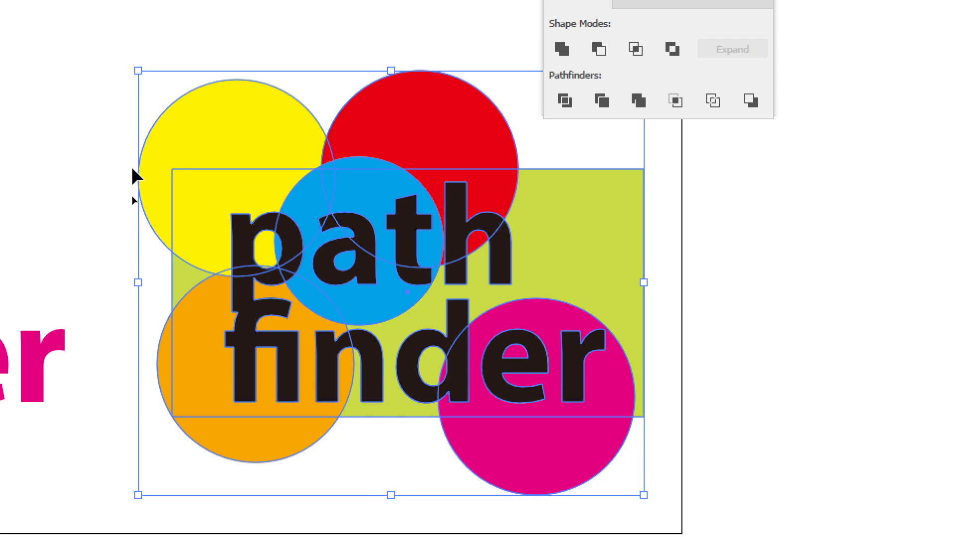
pyautogui.press('a')
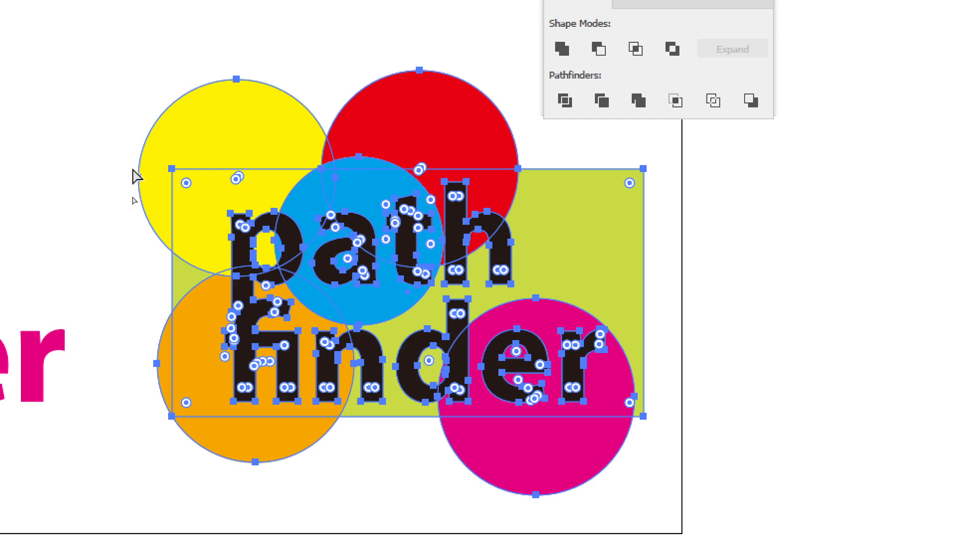
pyautogui.hotkey('ctrl', '7')
pyautogui.press('v')
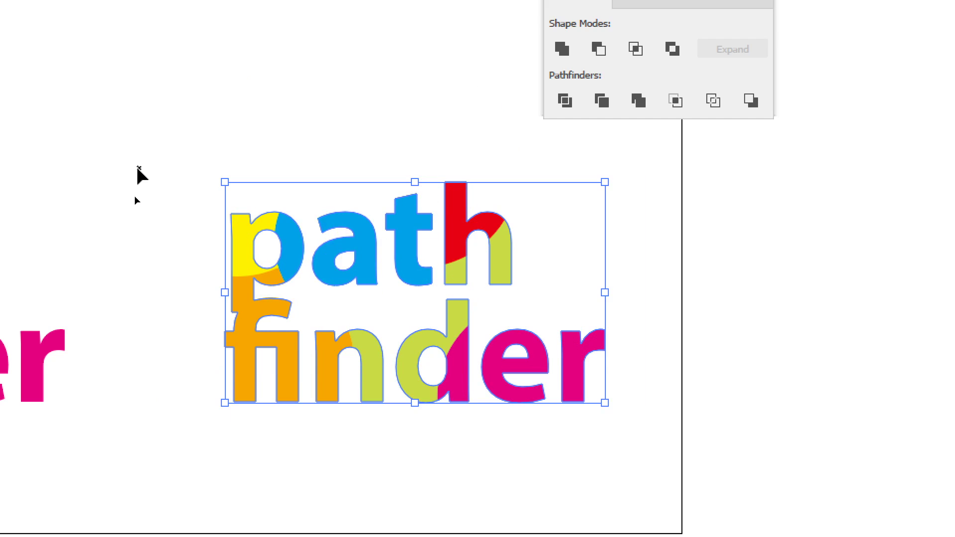
pyautogui.click(138, 169)
pyautogui.hotkey('ctrl', 'y')
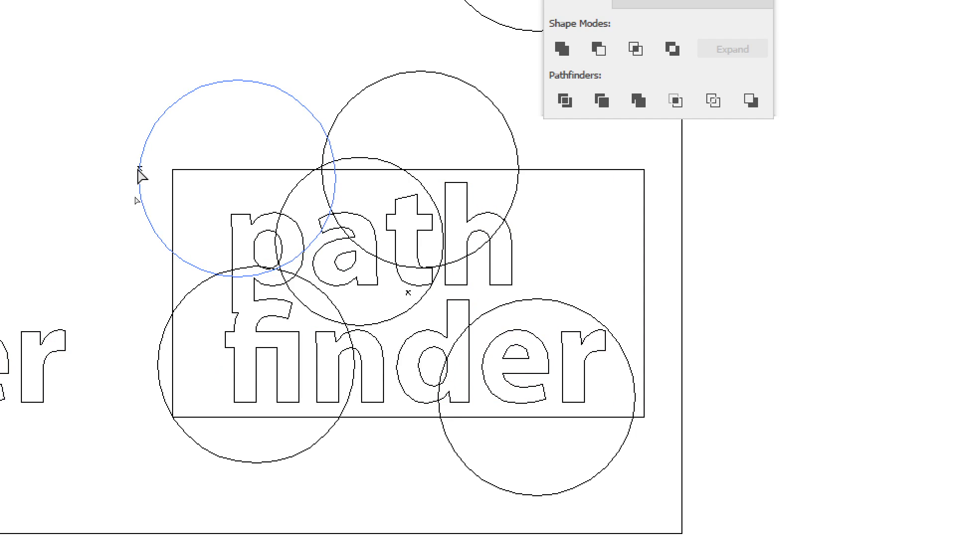
pyautogui.hotkey('ctrl', 'y')
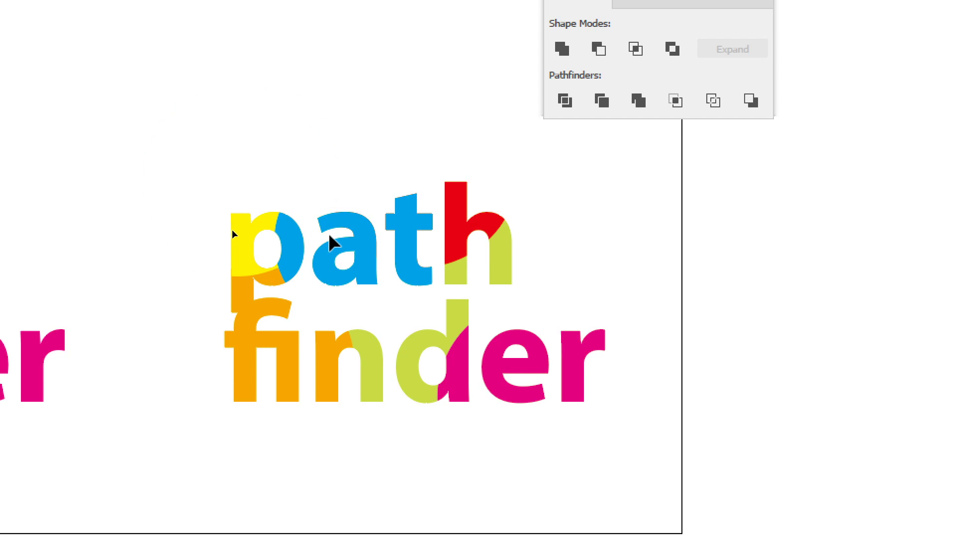
# Apply Pathfinder Merge to the clipped lower-right lettering and inspect the resulting paths in outline view.
pyautogui.click(337, 239)
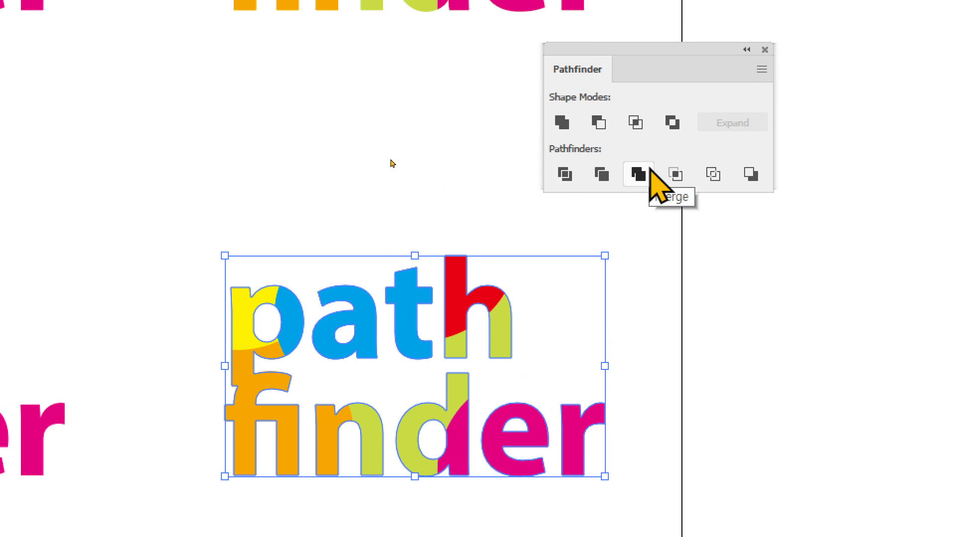
pyautogui.click(650, 172)
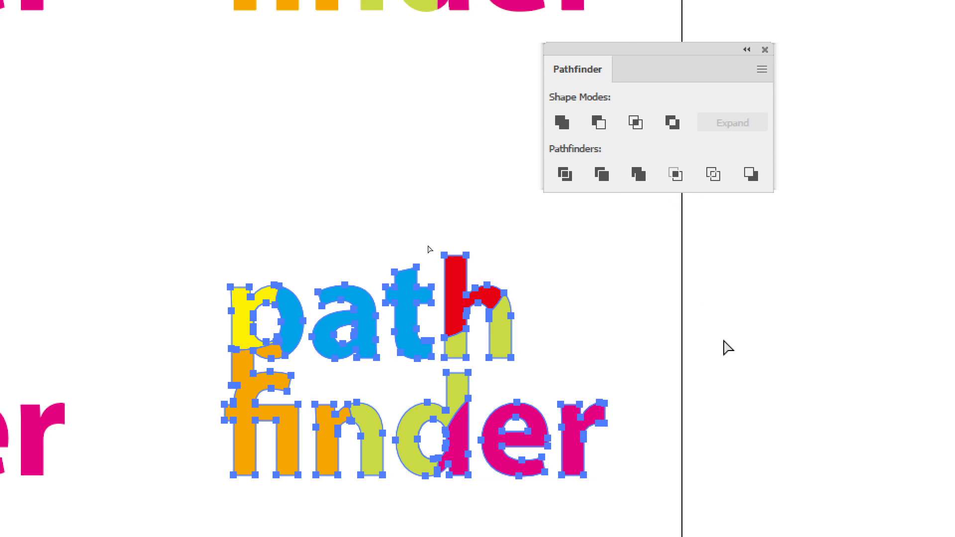
pyautogui.hotkey('ctrl', 'y')
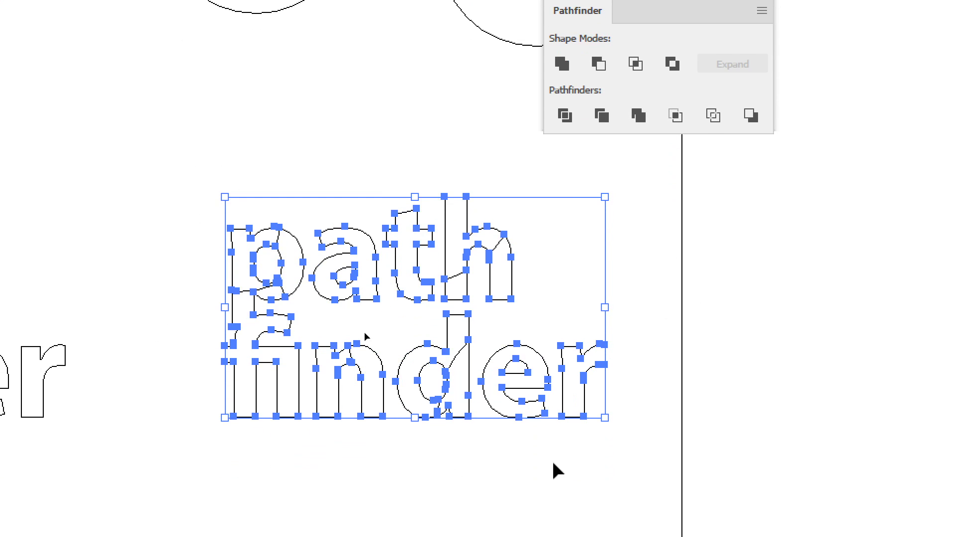
pyautogui.press('a')
pyautogui.hotkey('ctrl', 'y')
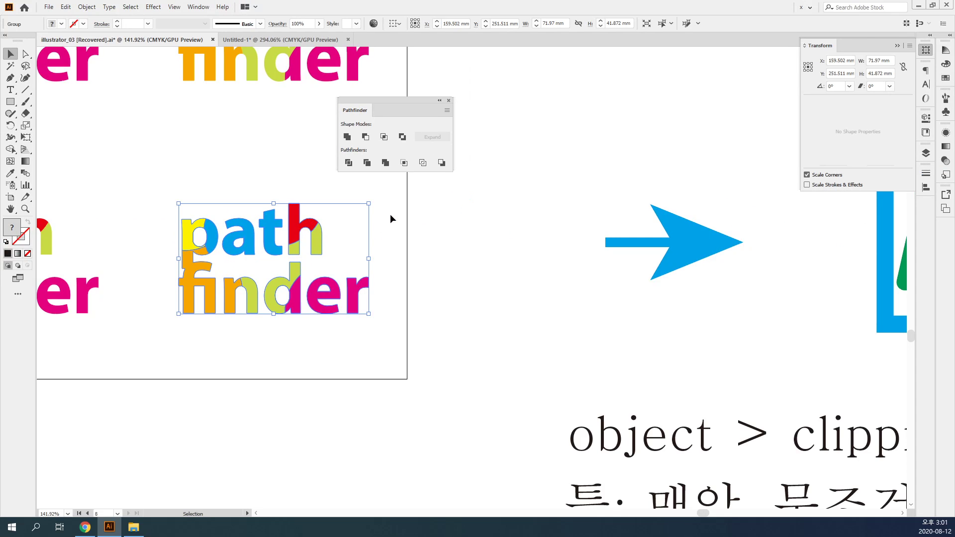
pyautogui.moveTo(308, 189); pyautogui.dragTo(553, 509)
pyautogui.moveTo(356, 346); pyautogui.dragTo(331, 310)
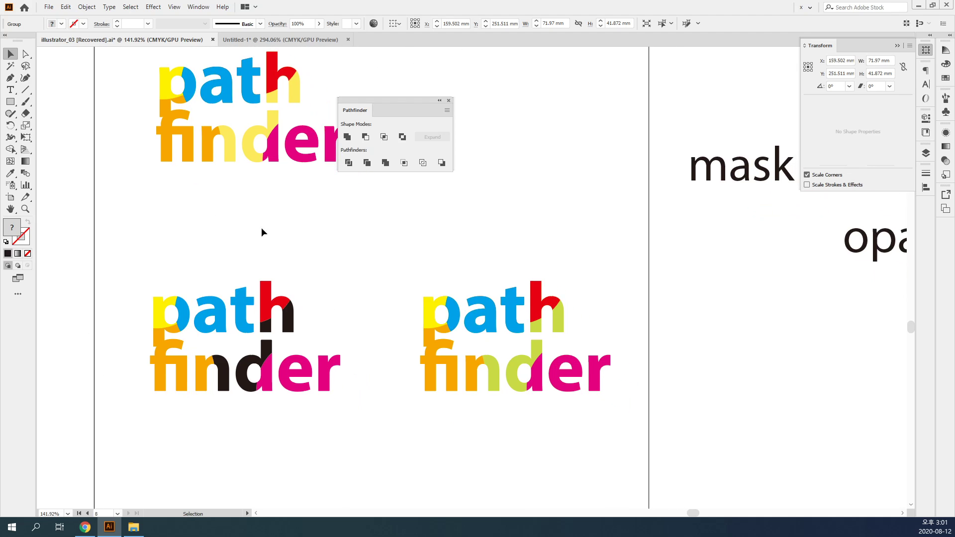
pyautogui.moveTo(477, 401); pyautogui.dragTo(297, 135)
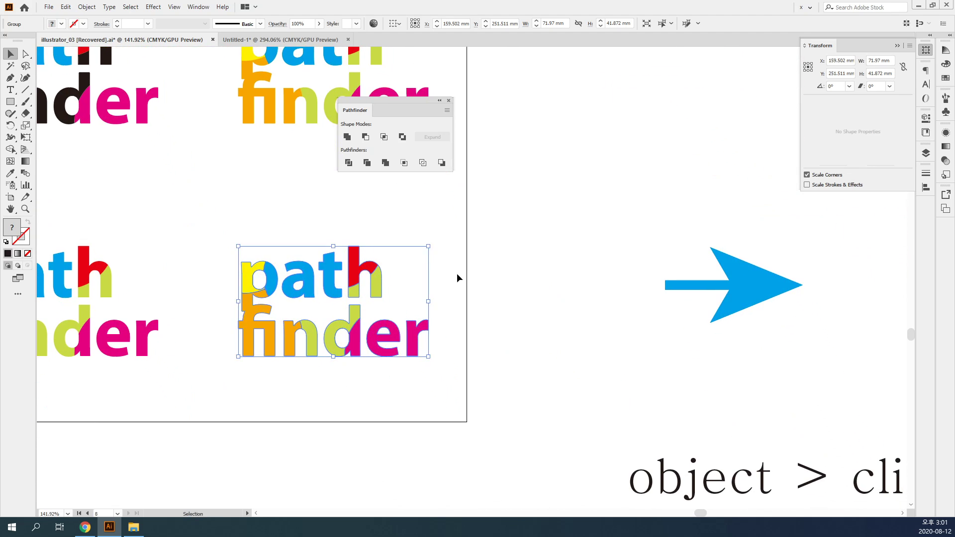